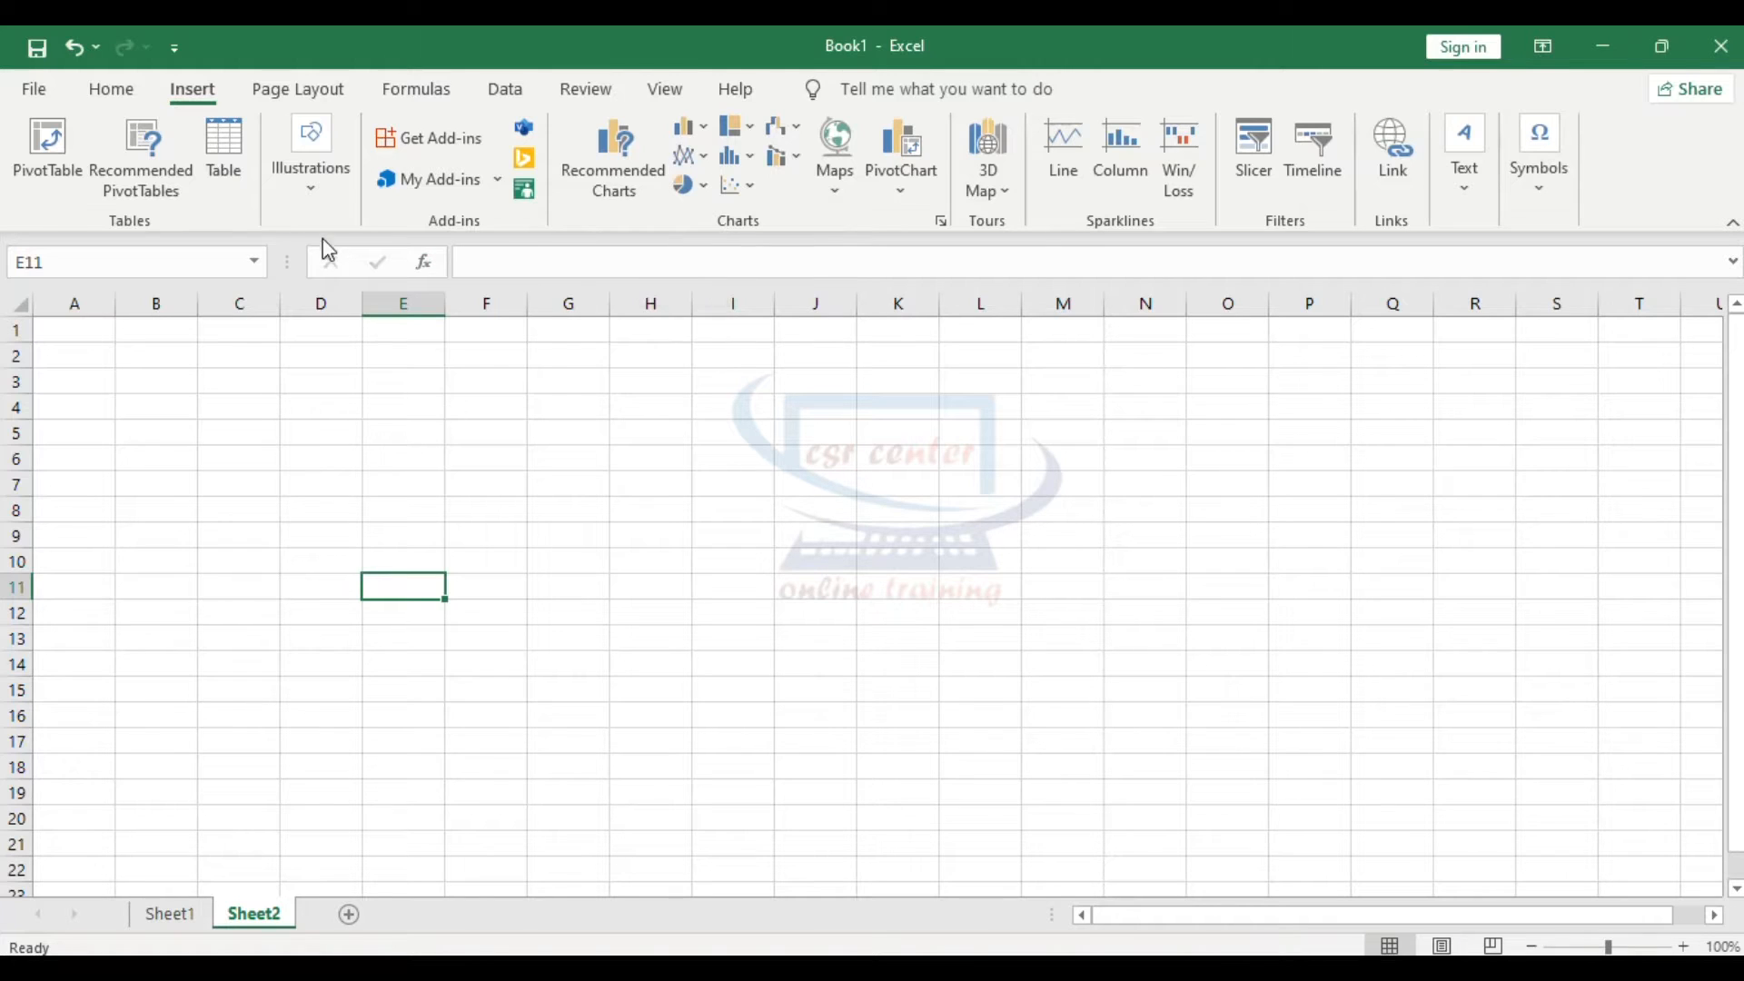
Open the icon library, browse its categories and select the lion icon from the Animals category
left_click(310, 193)
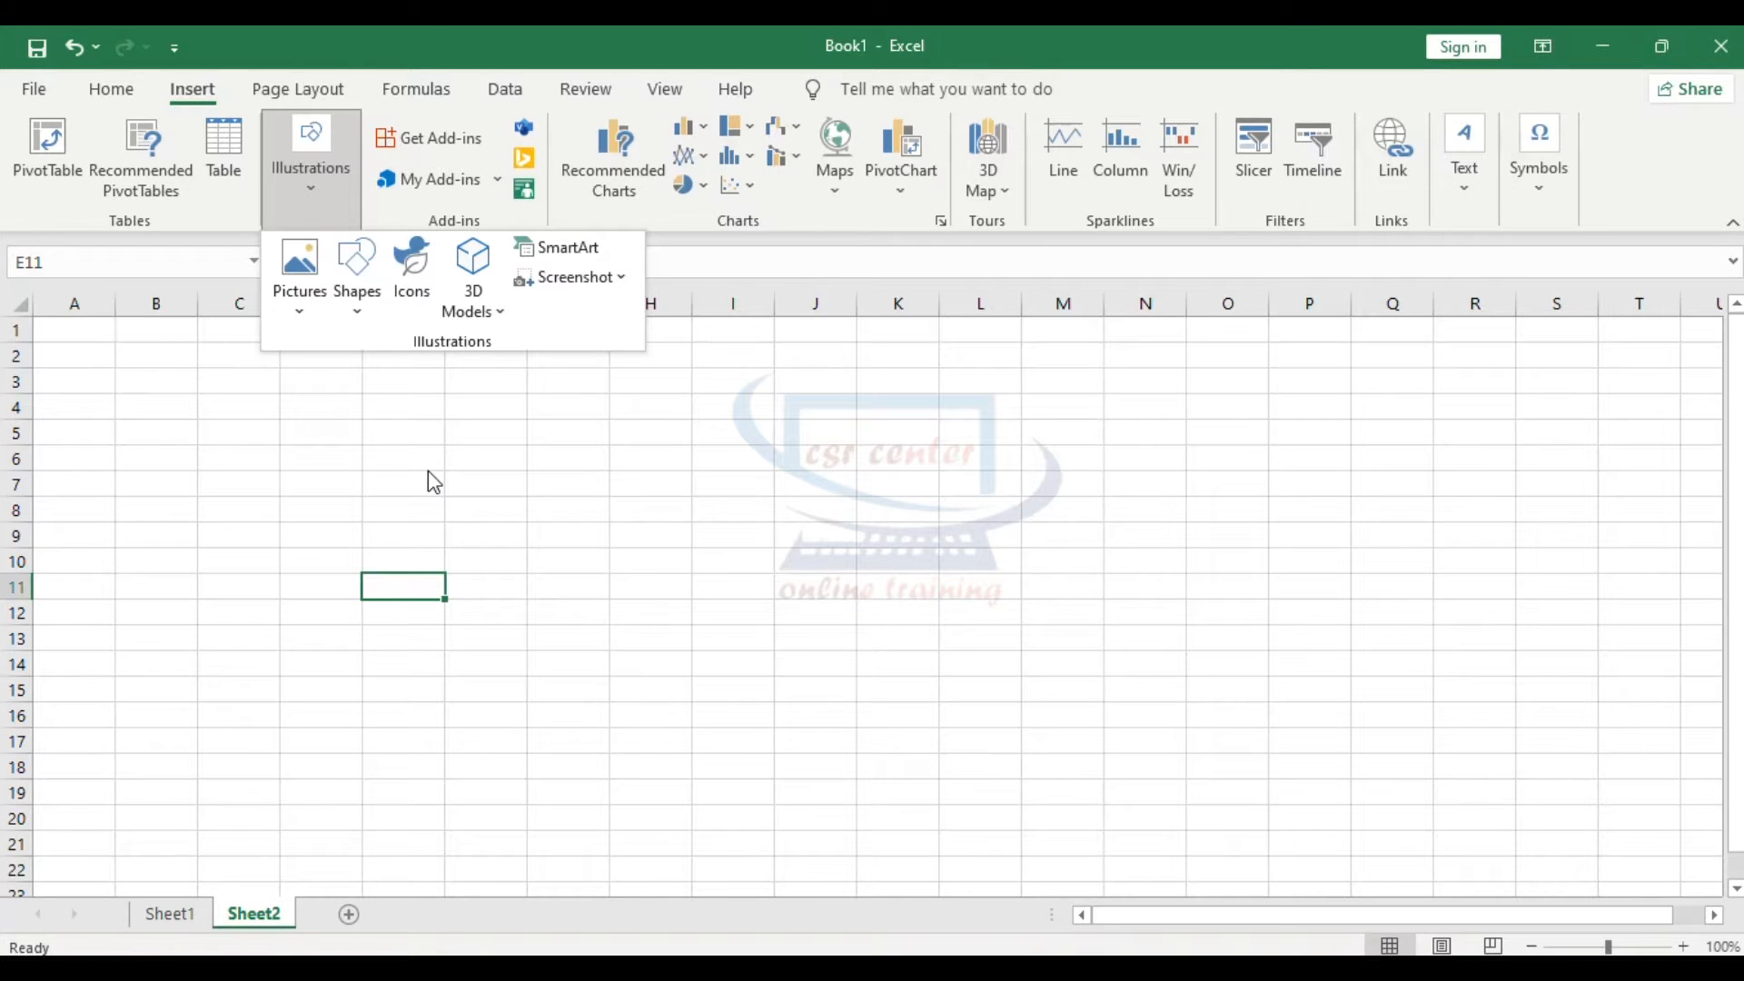
left_click(407, 278)
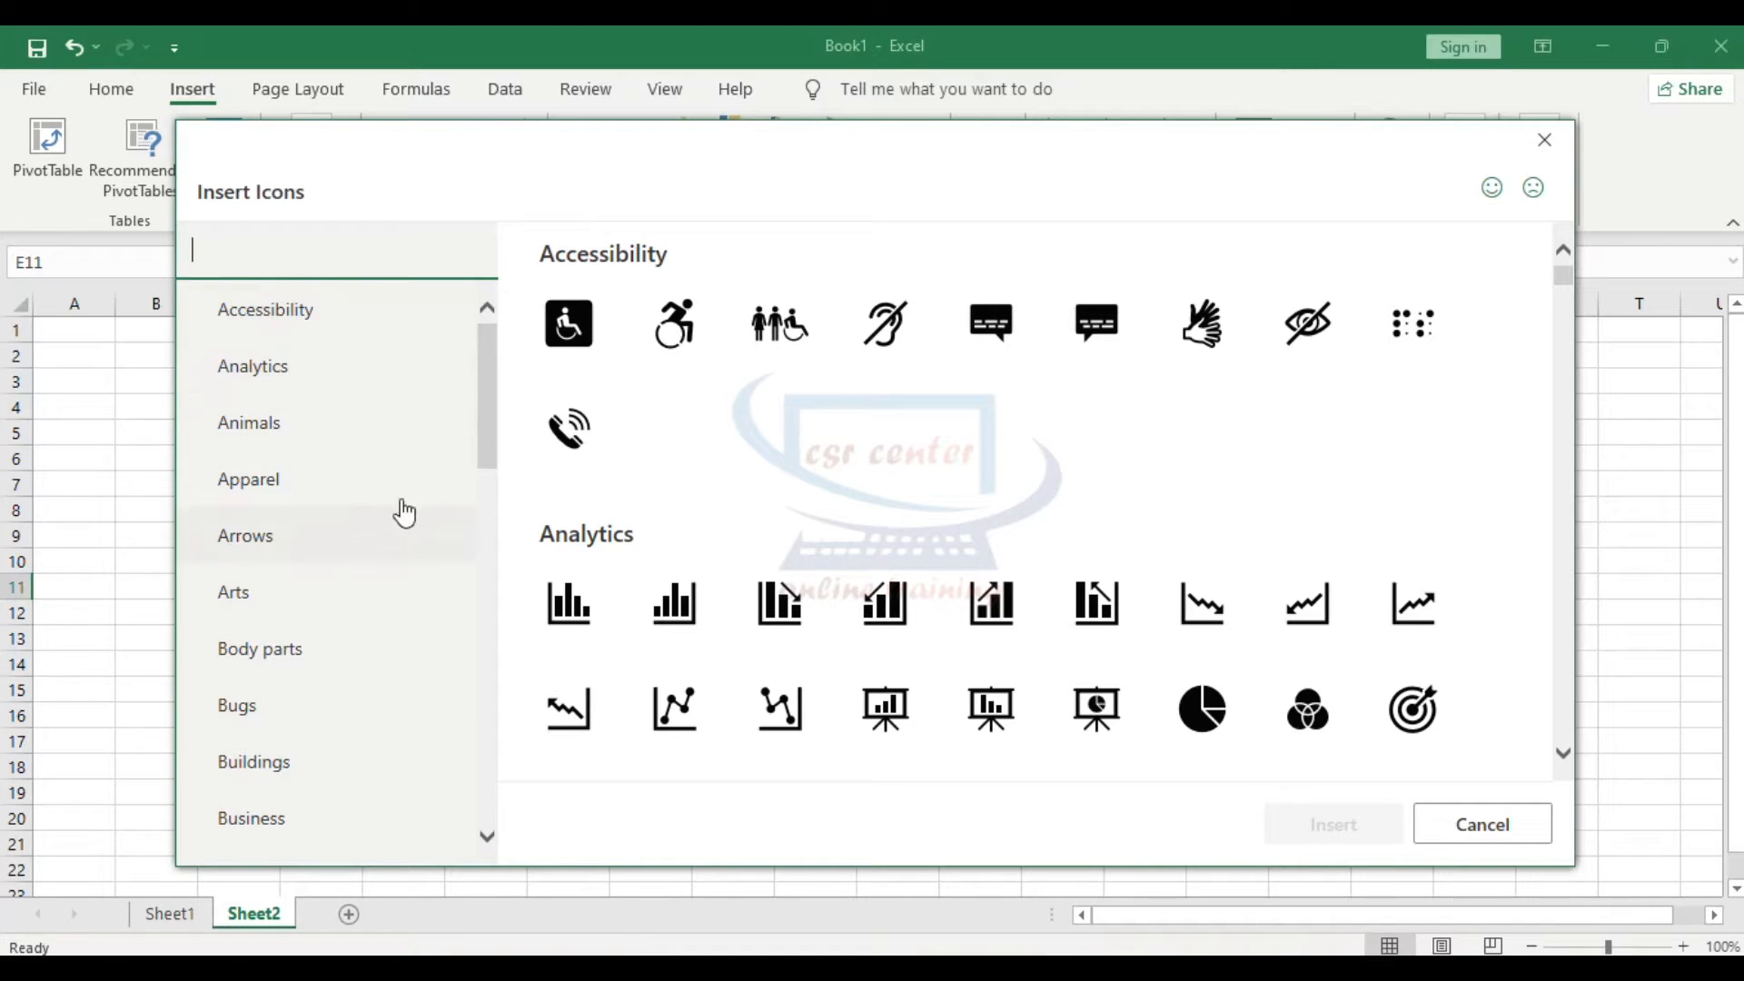
left_click_drag(487, 428, 501, 649)
scroll(496, 672, "down", 5)
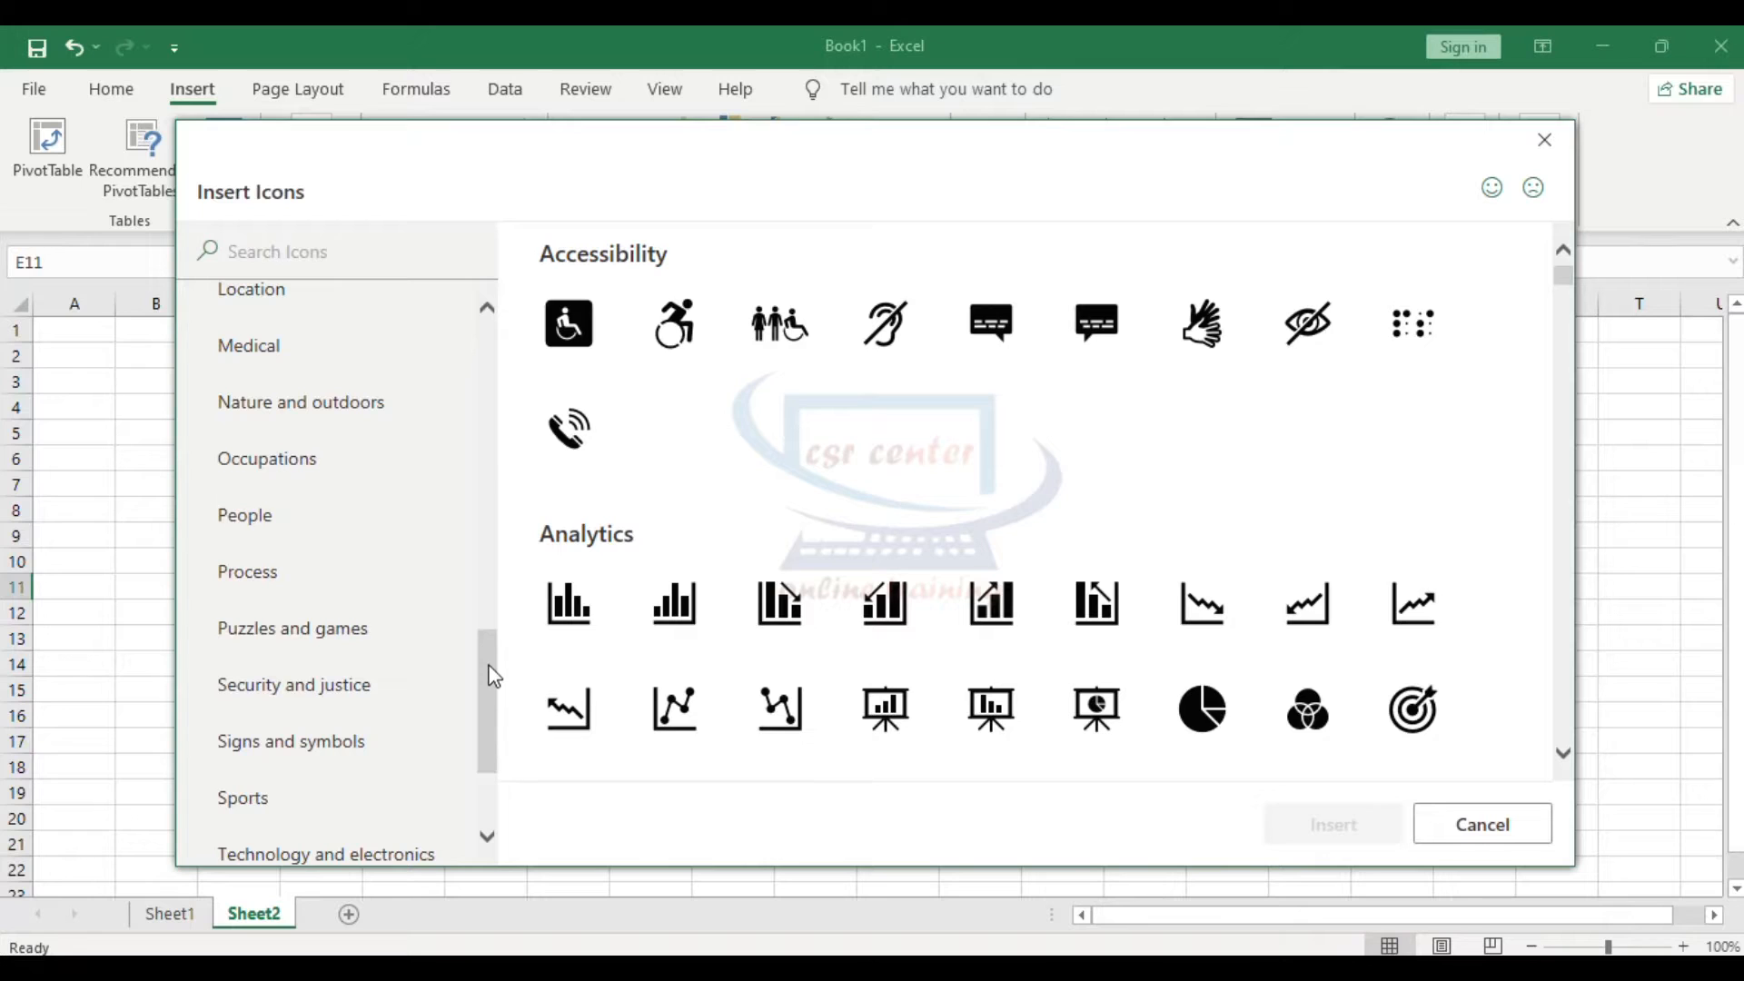
left_click(282, 365)
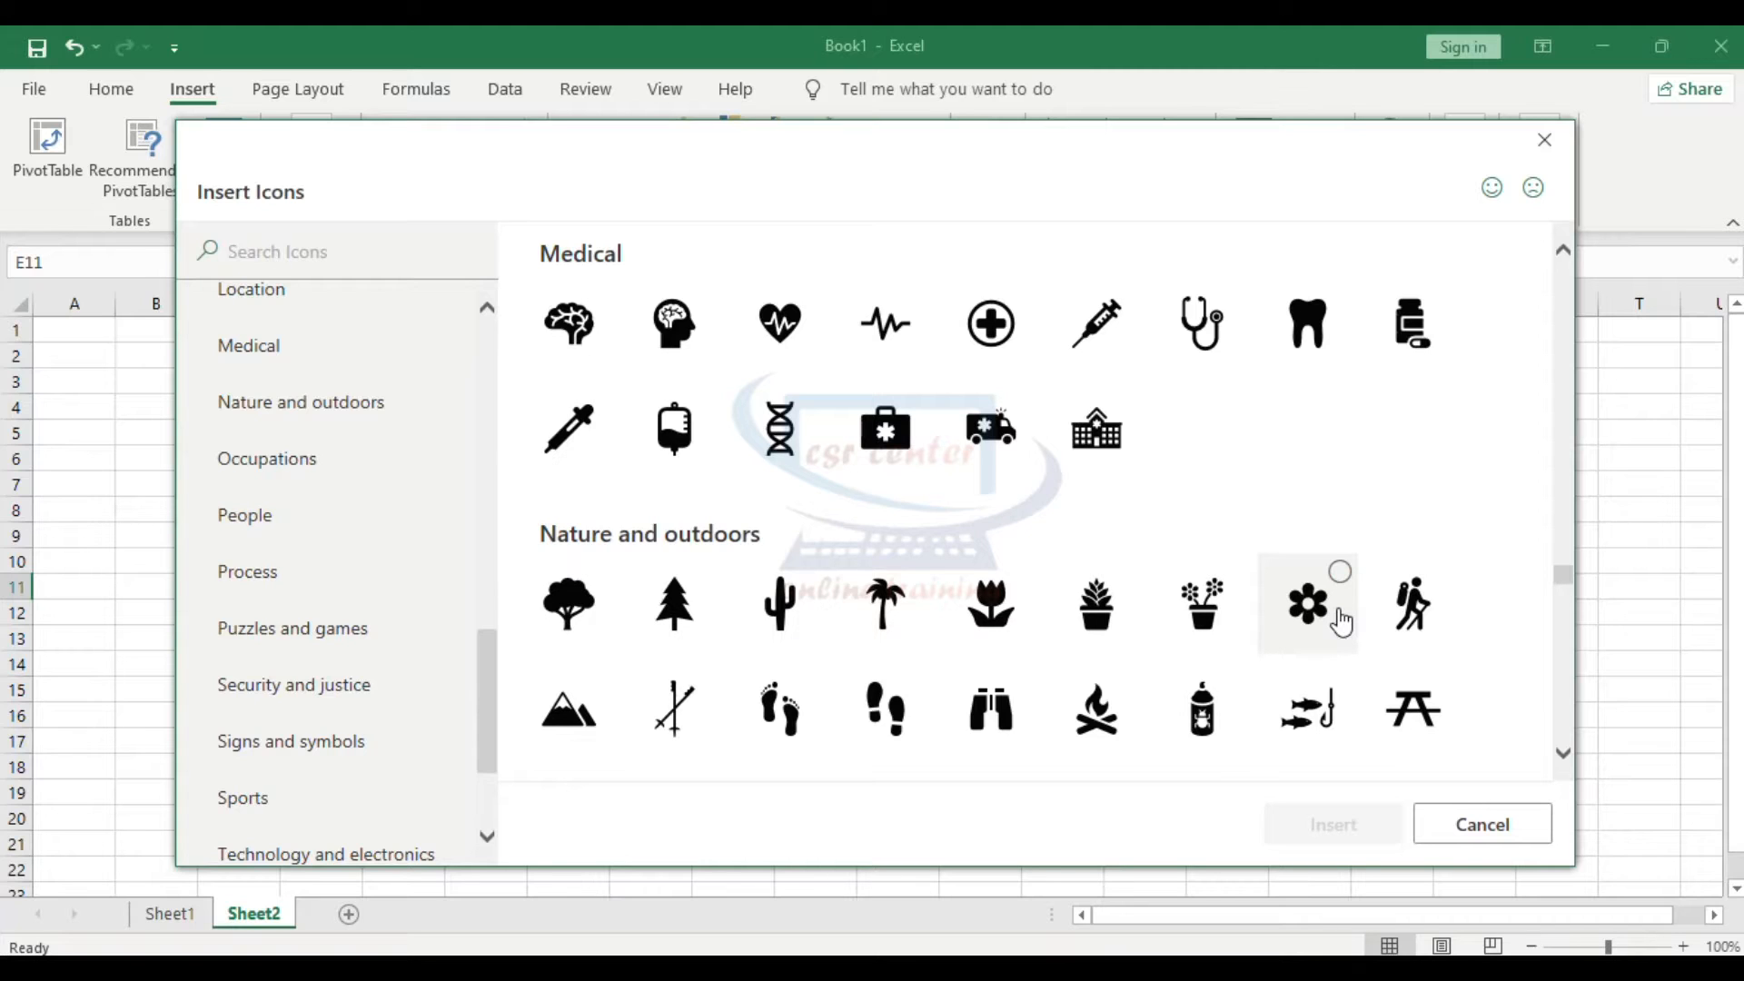
scroll(483, 695, "down", 3)
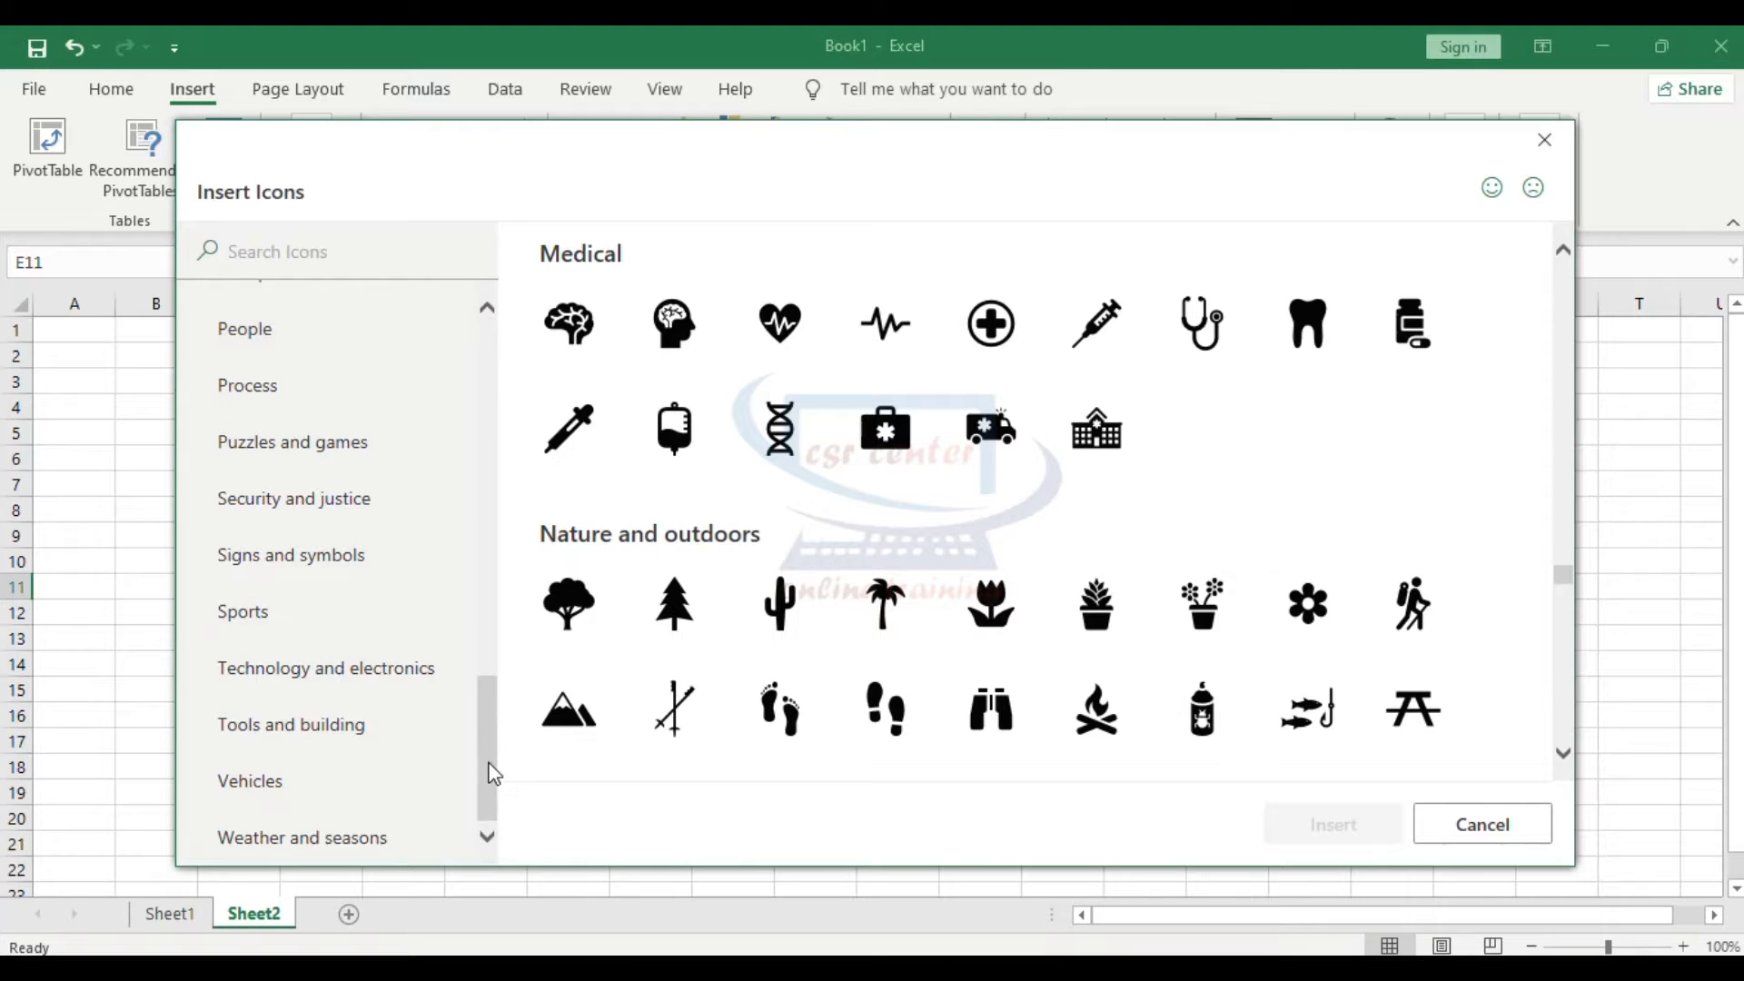
left_click_drag(487, 751, 482, 359)
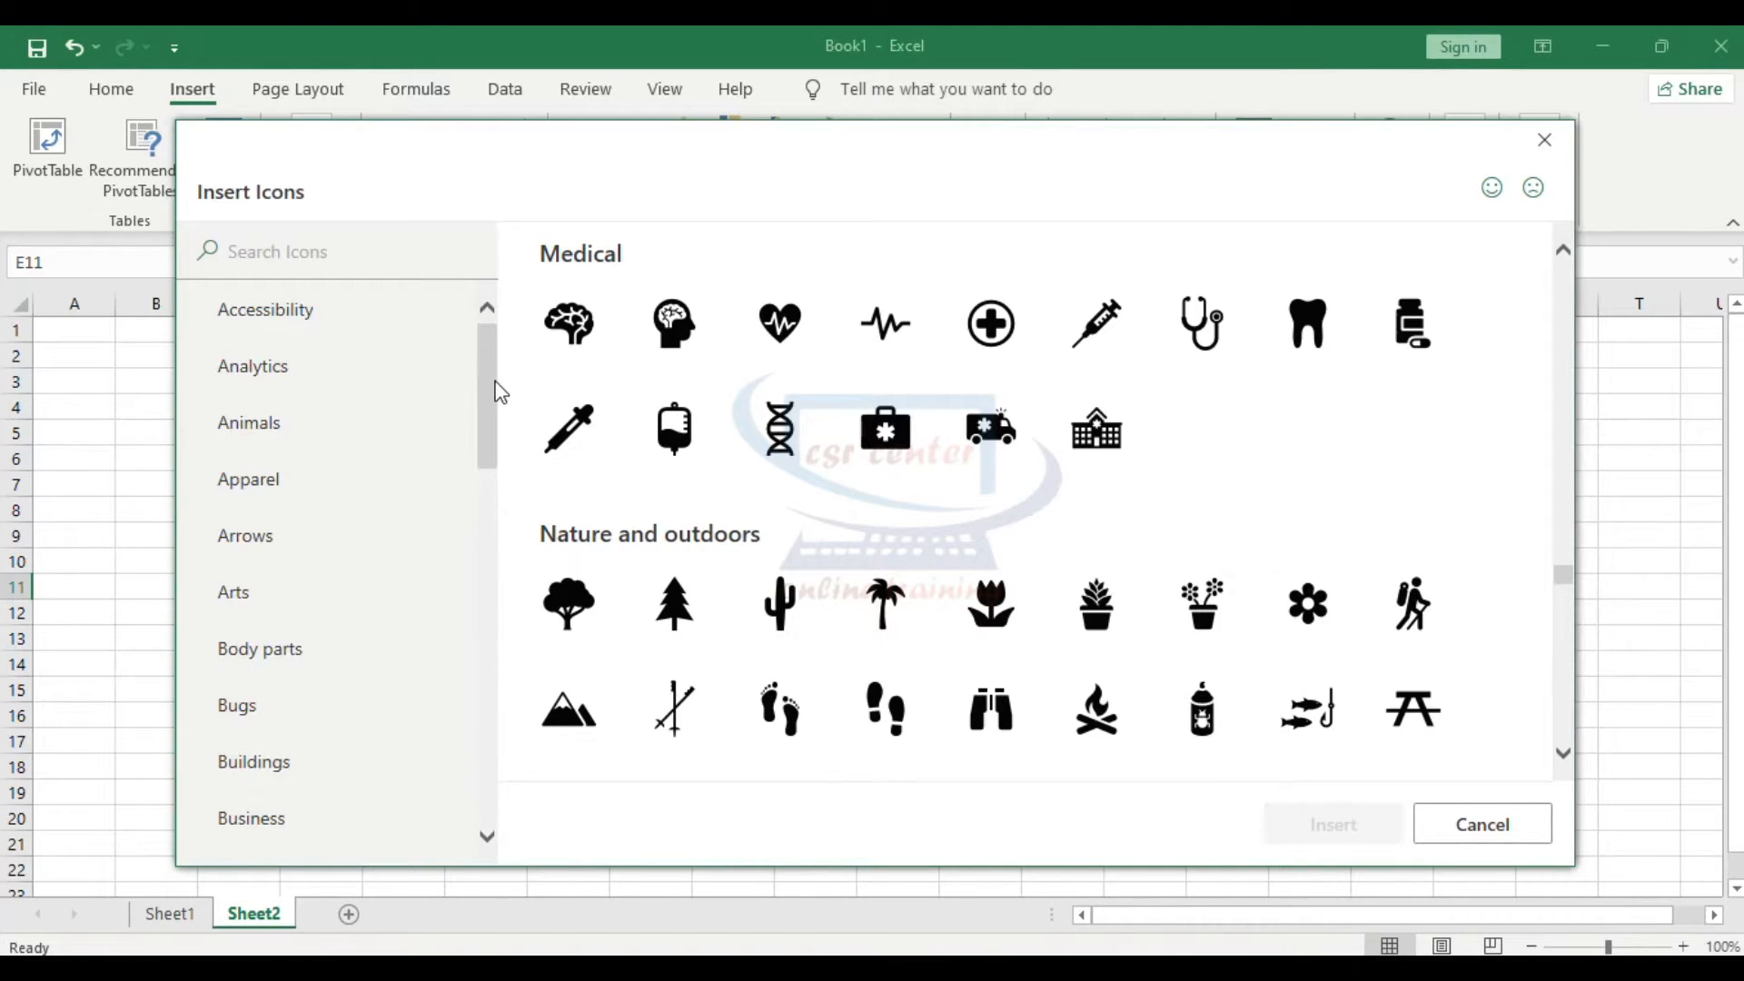
left_click(335, 433)
left_click(792, 640)
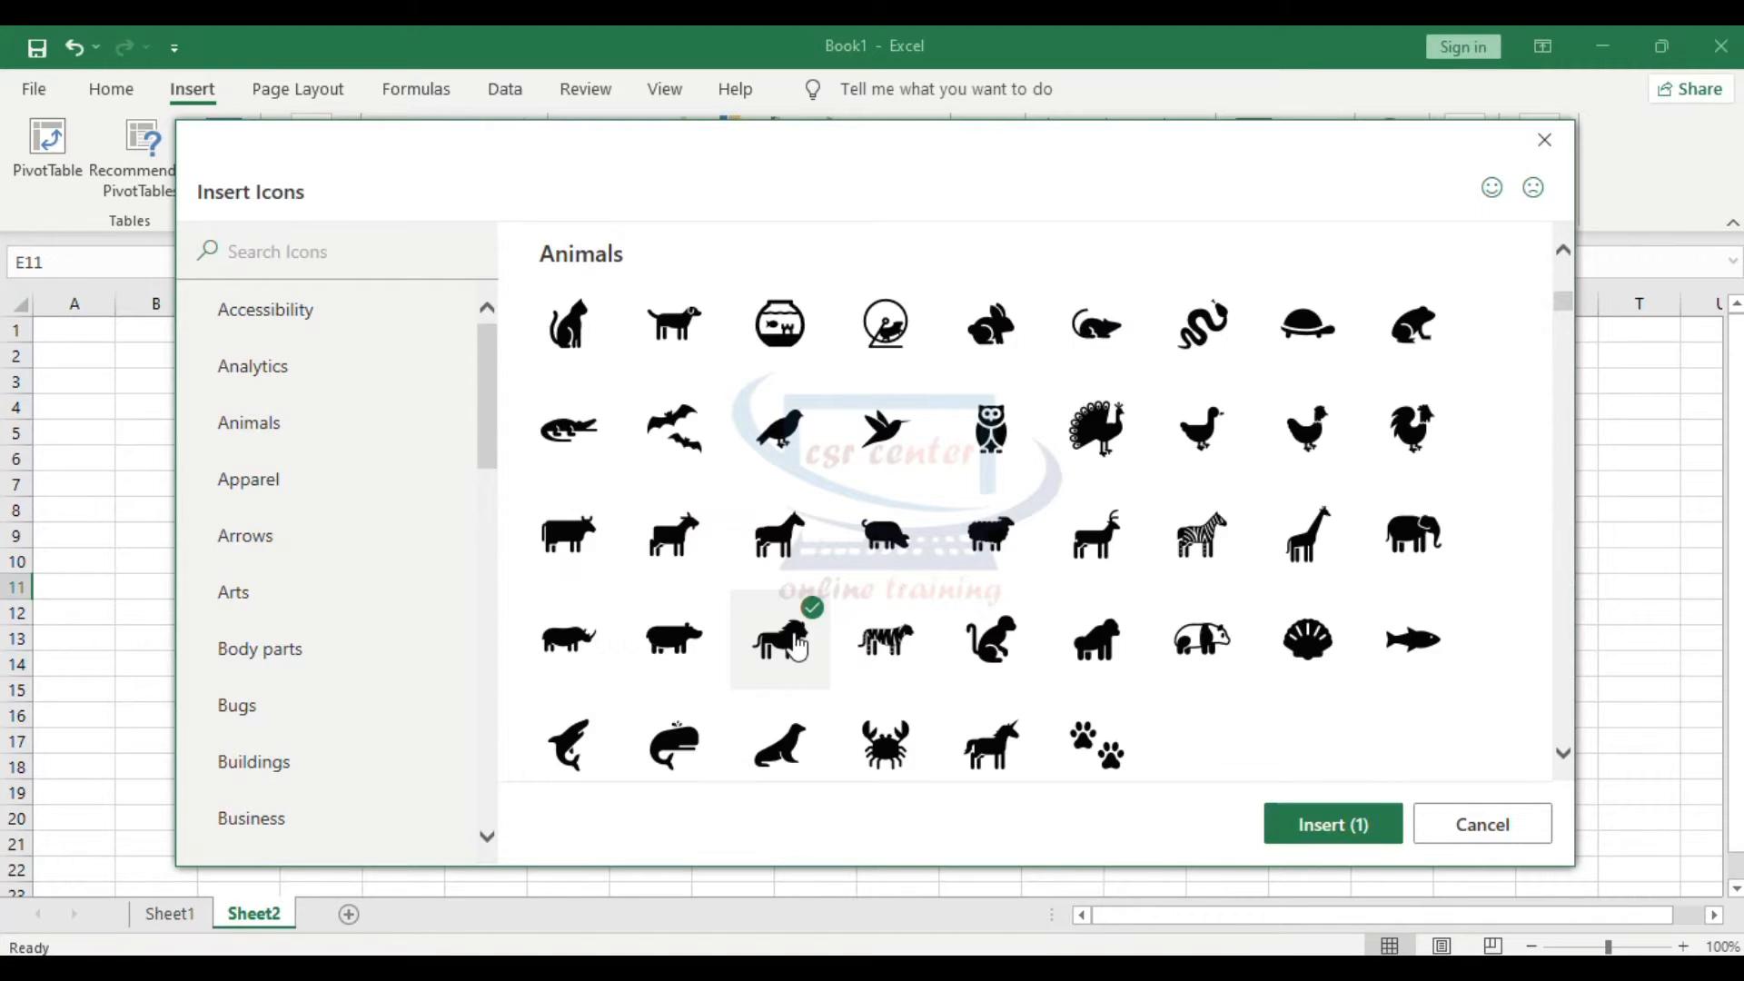
Add the laurel wreath, award ribbon and shooting star icons from the Celebration category to the selection
scroll(1181, 527, "down", 7)
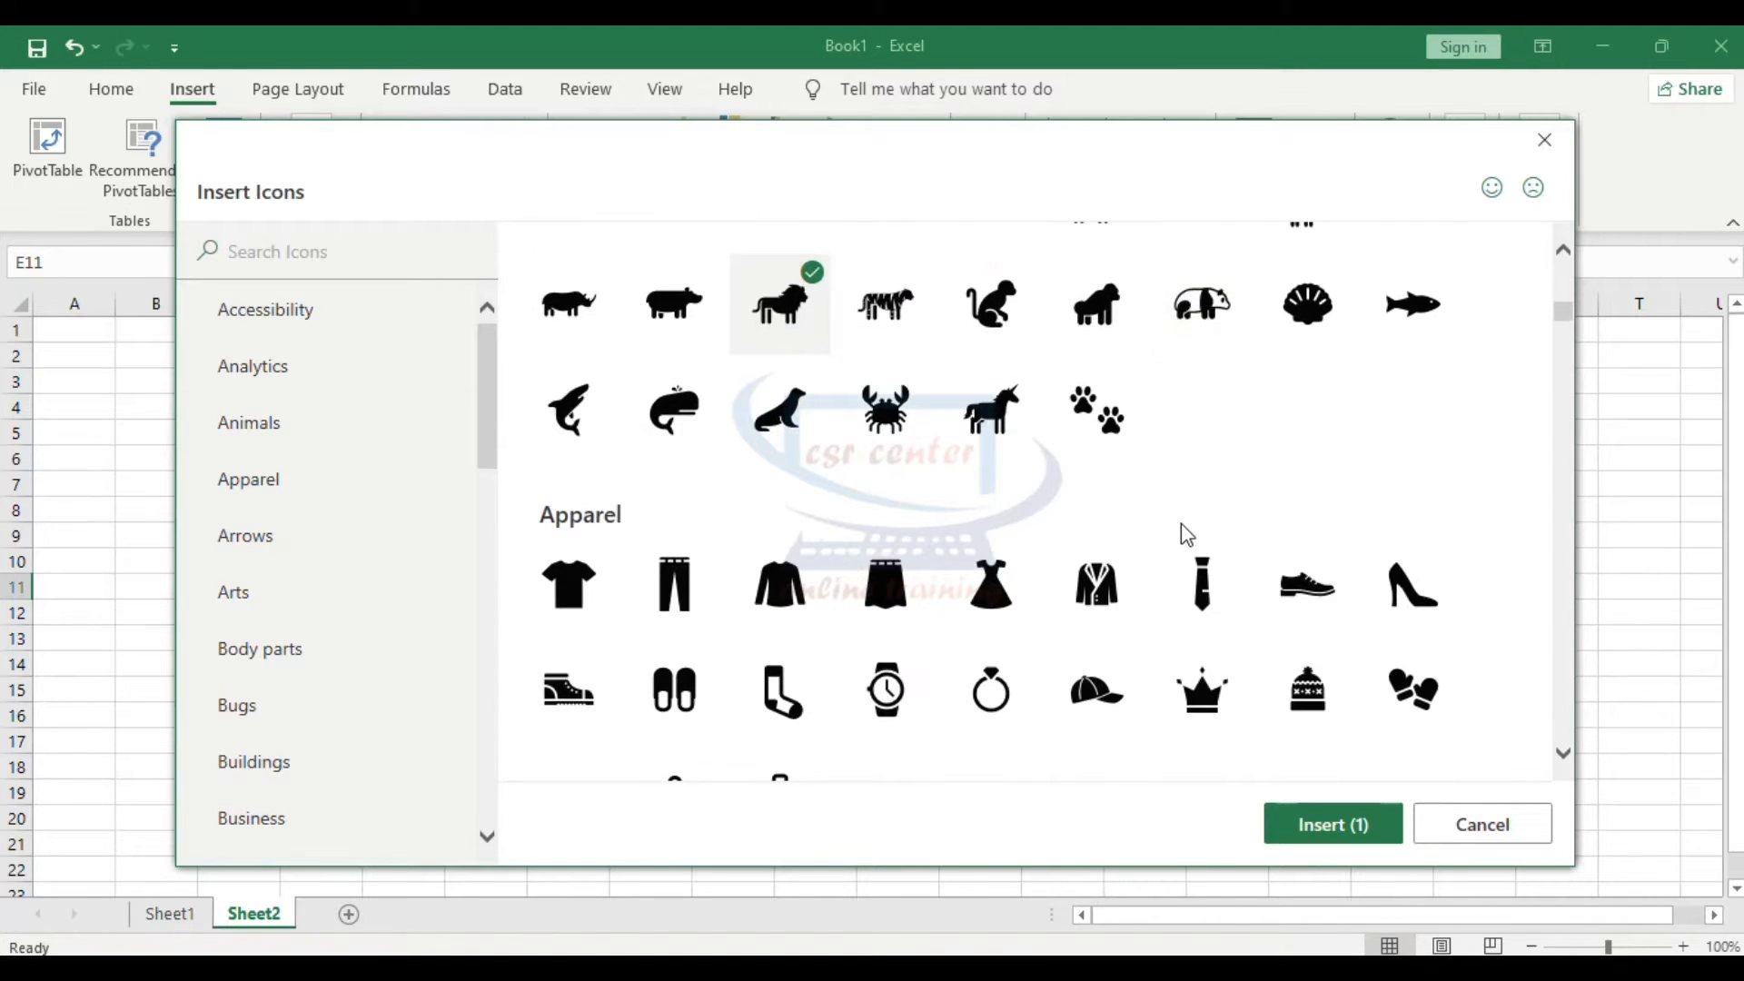
scroll(1181, 535, "down", 6)
scroll(1181, 535, "up", 2)
scroll(1182, 534, "down", 2)
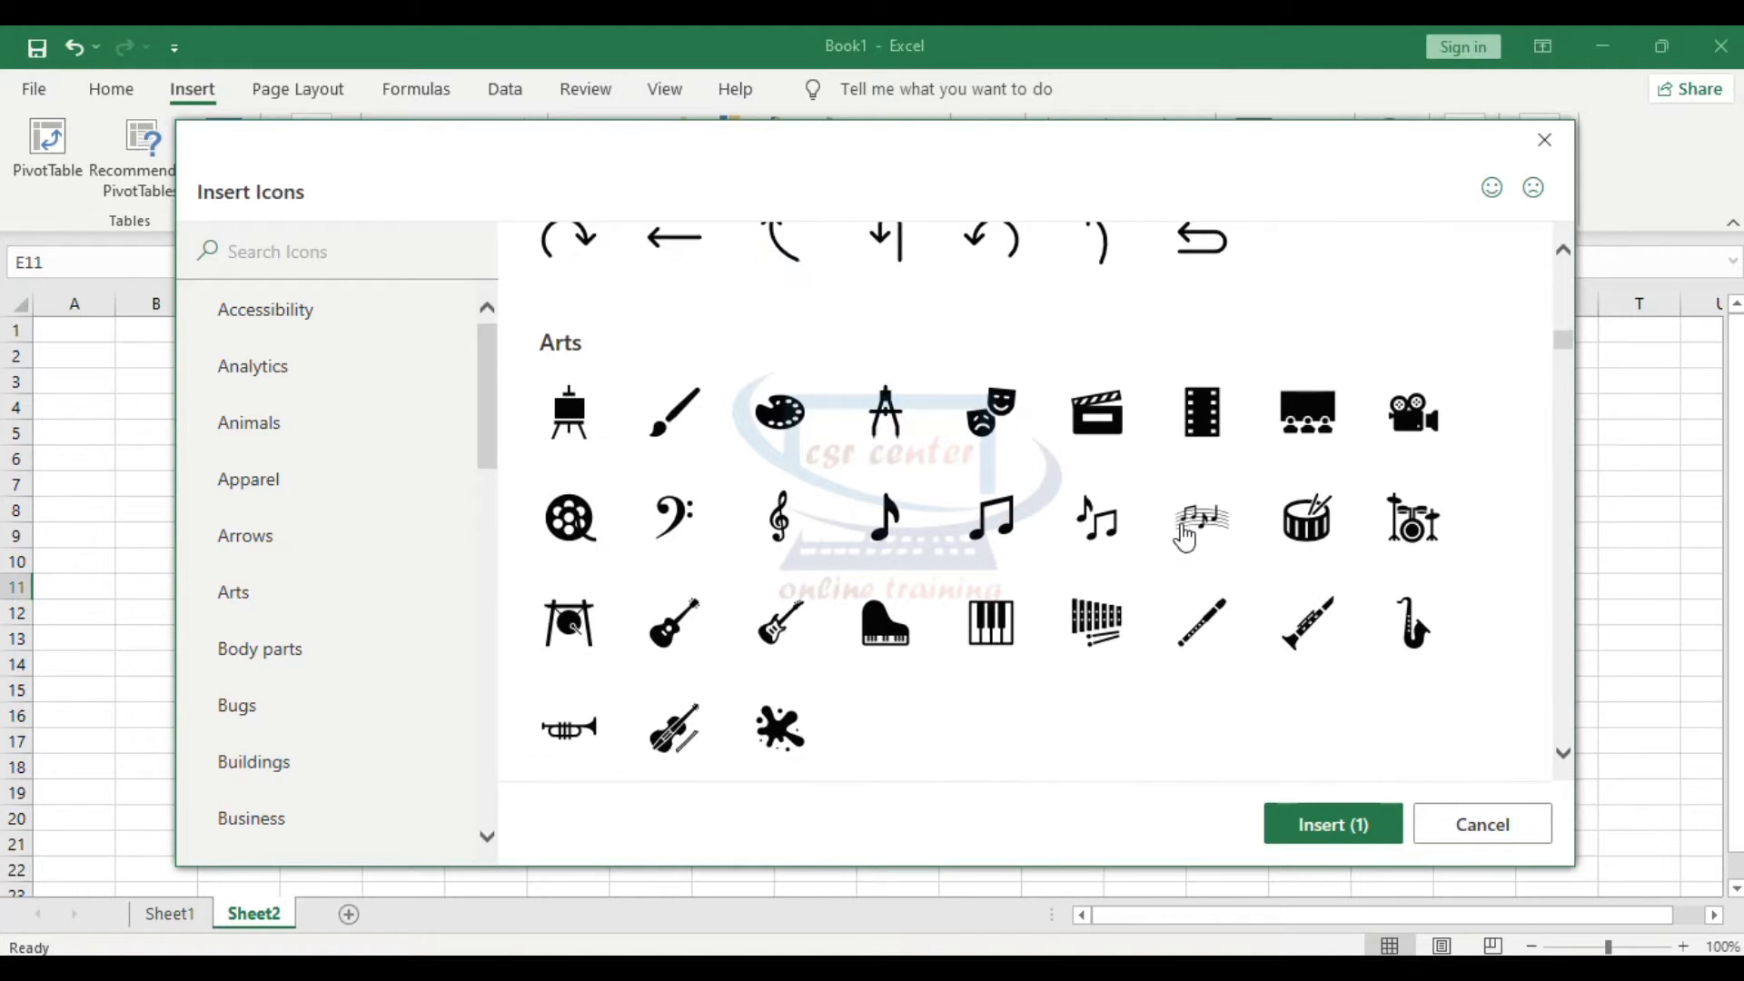
scroll(1183, 538, "down", 1)
scroll(1159, 550, "down", 10)
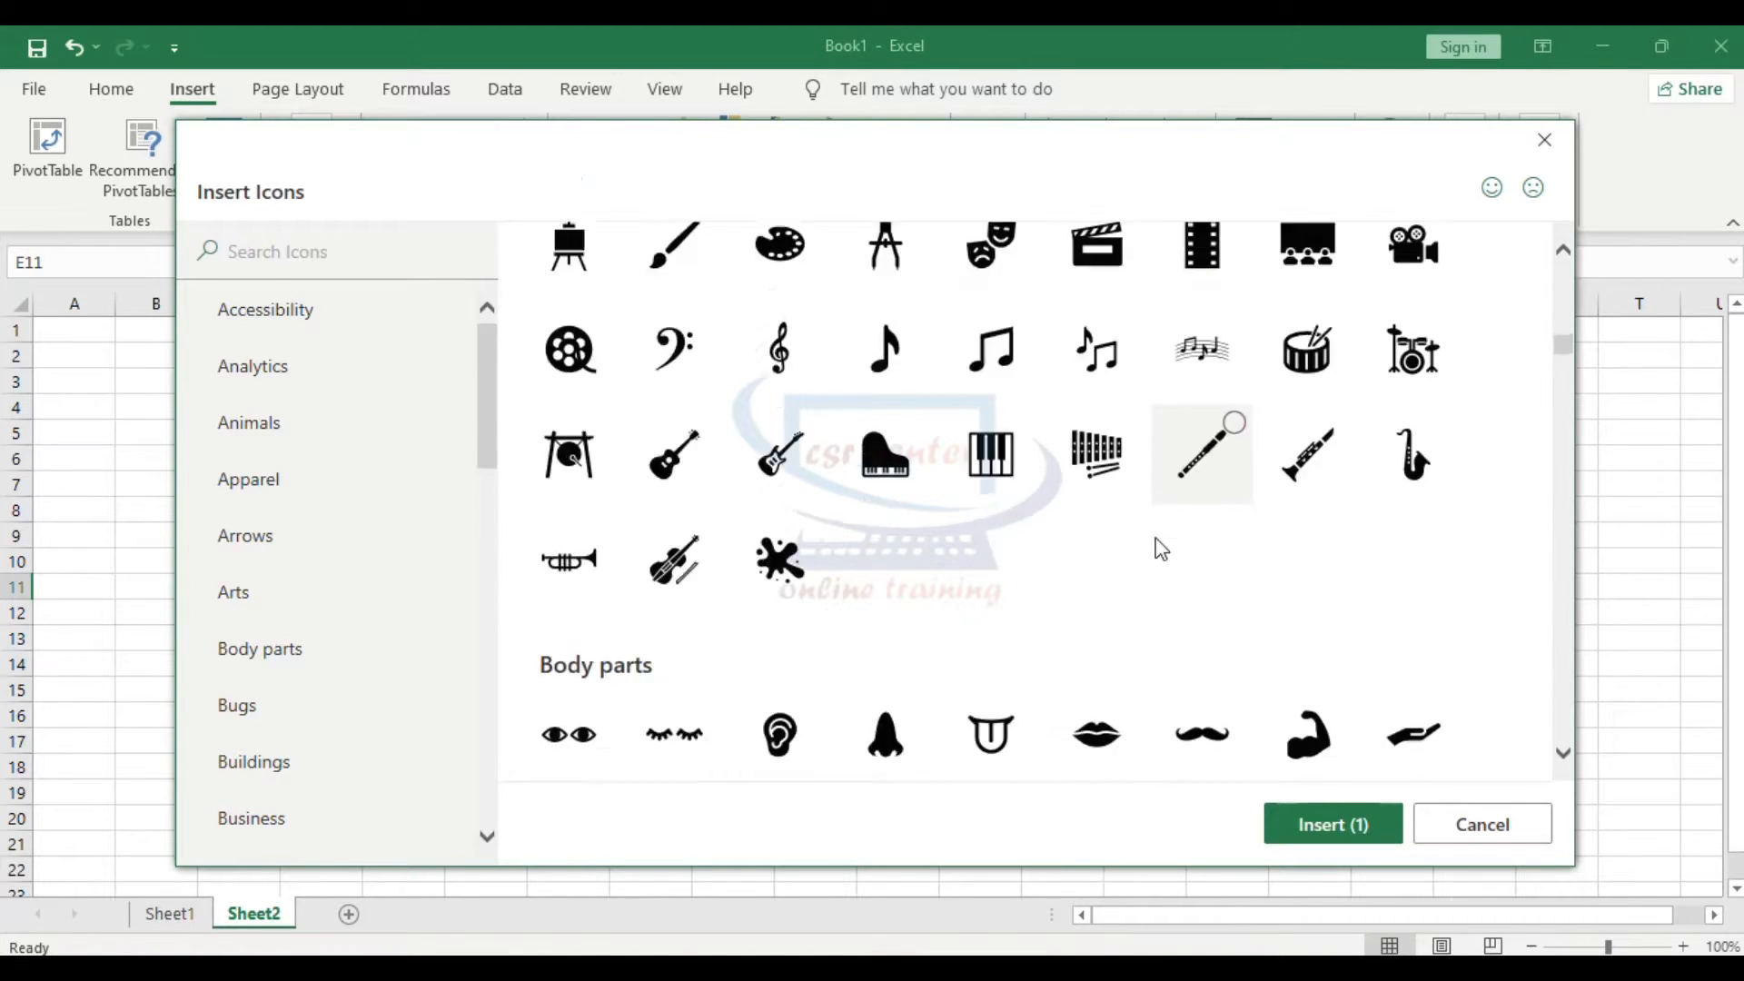
left_click(886, 498)
left_click(571, 504)
left_click(1314, 506)
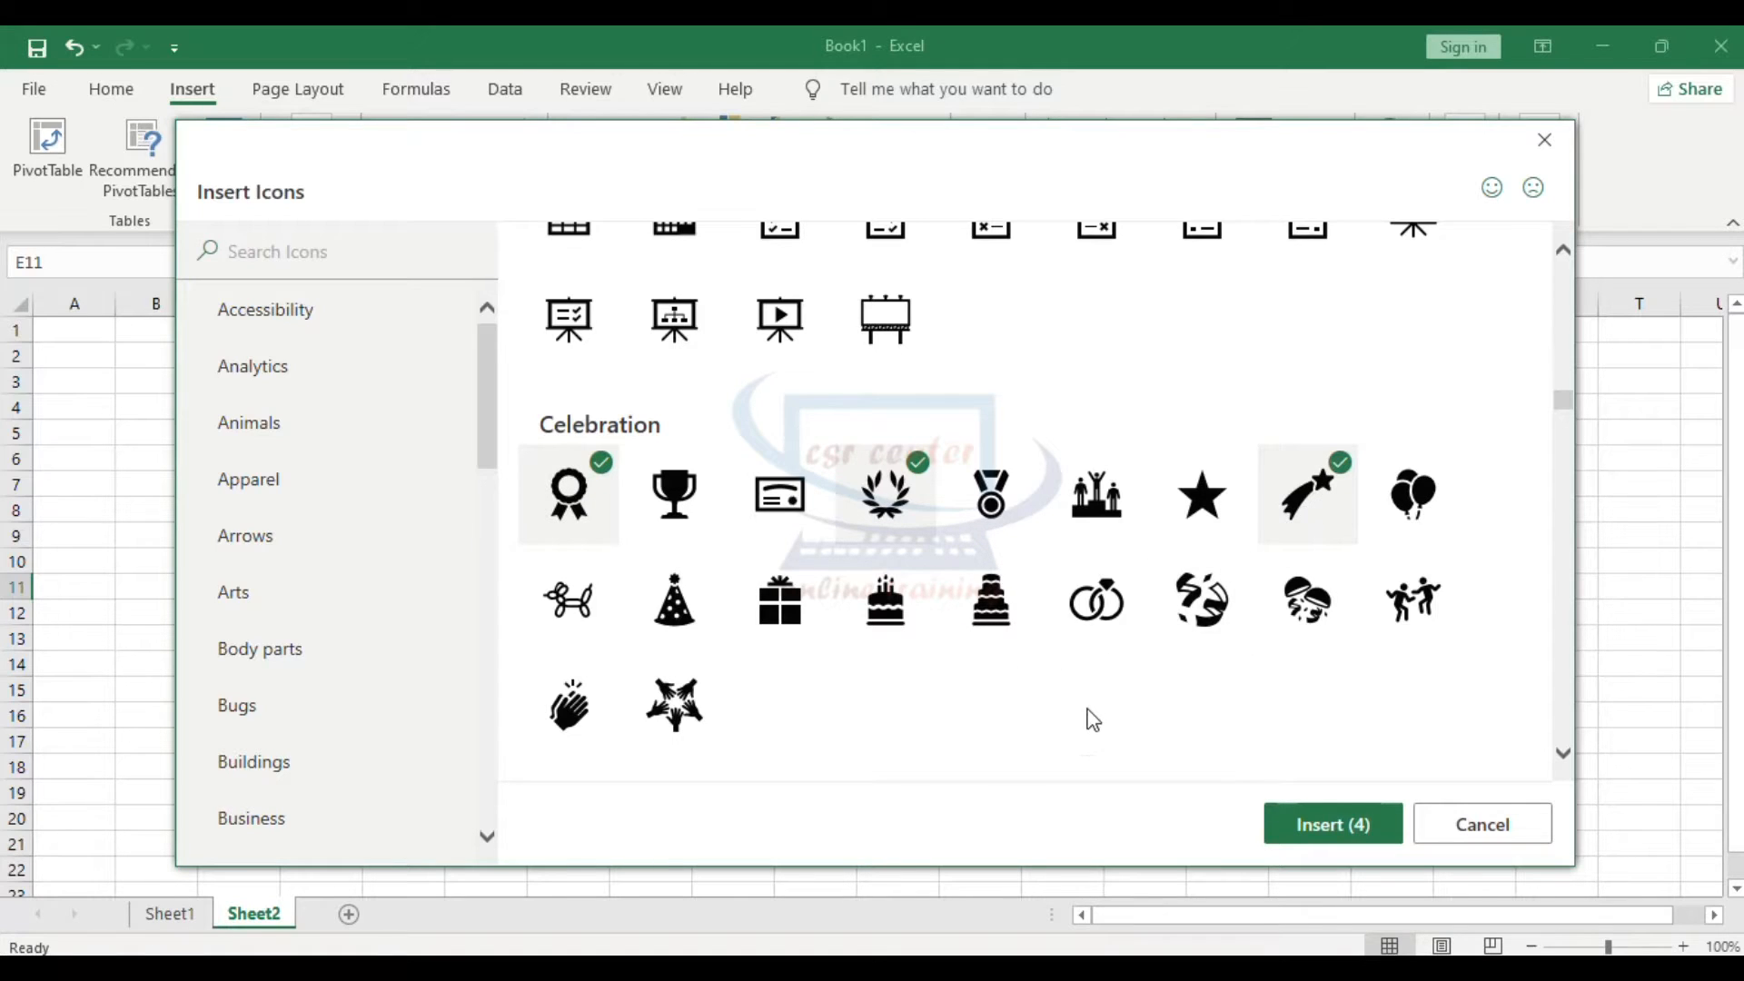
Add the candle icon from the Home category and insert all five selected icons into the sheet
scroll(1094, 704, "down", 15)
left_click(896, 565)
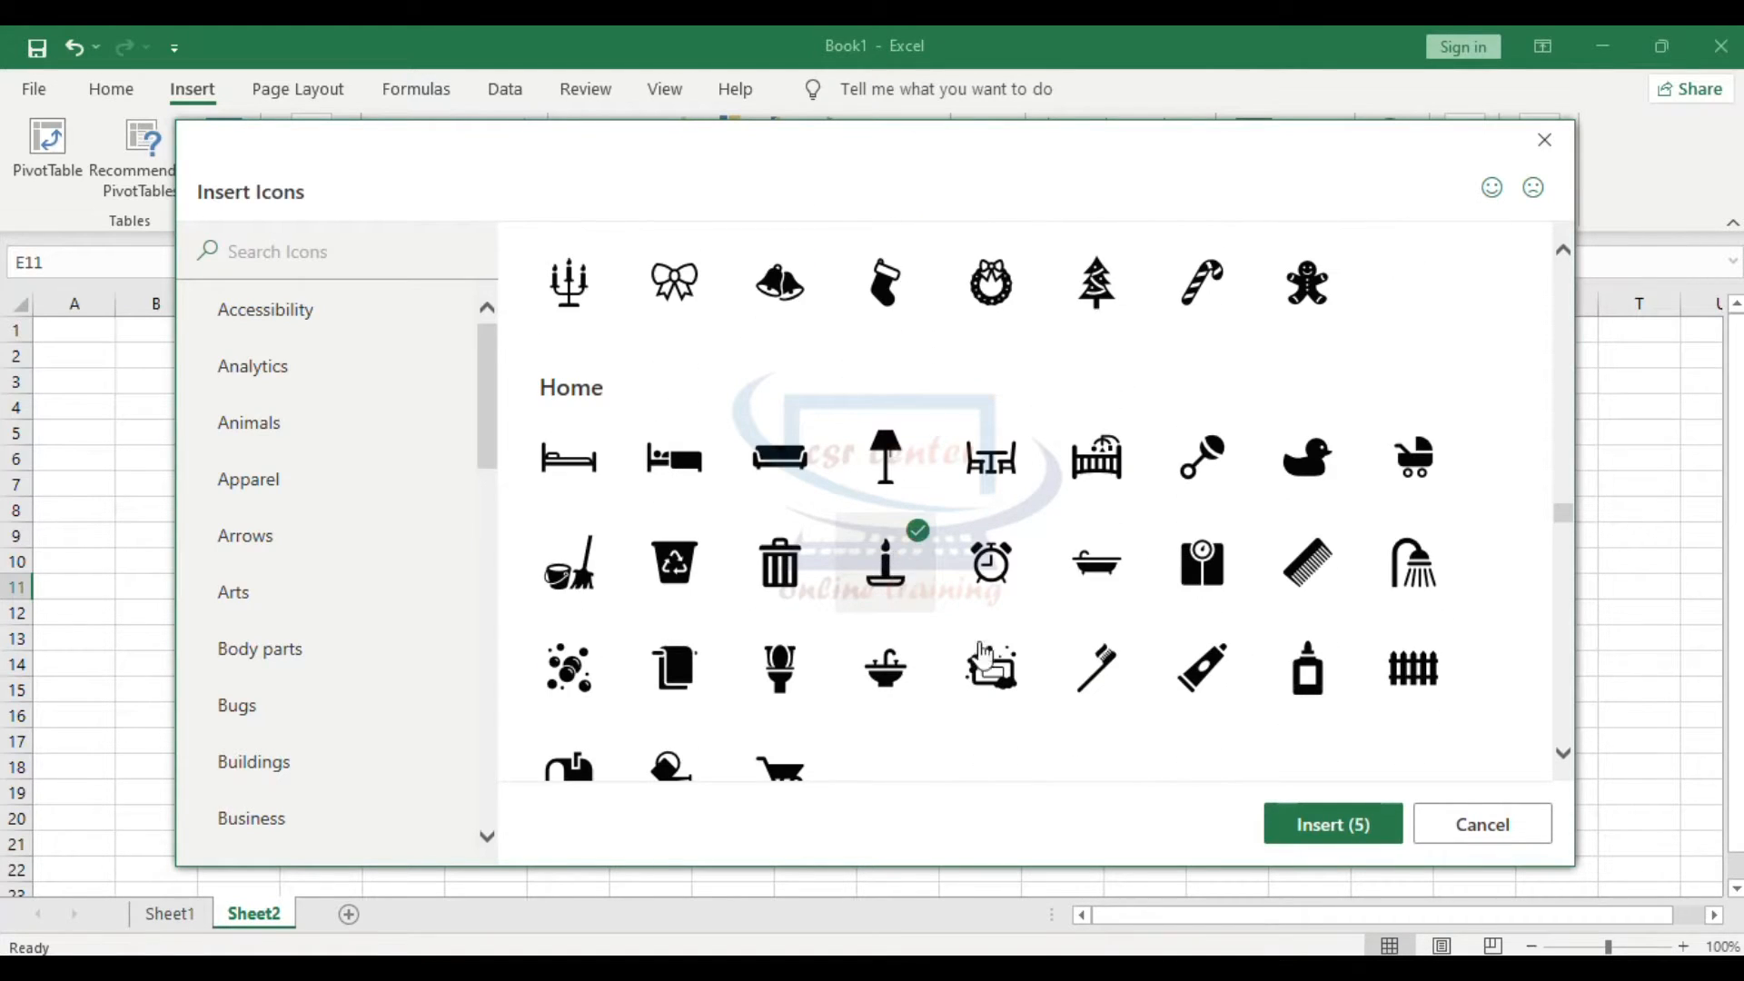
left_click(1308, 823)
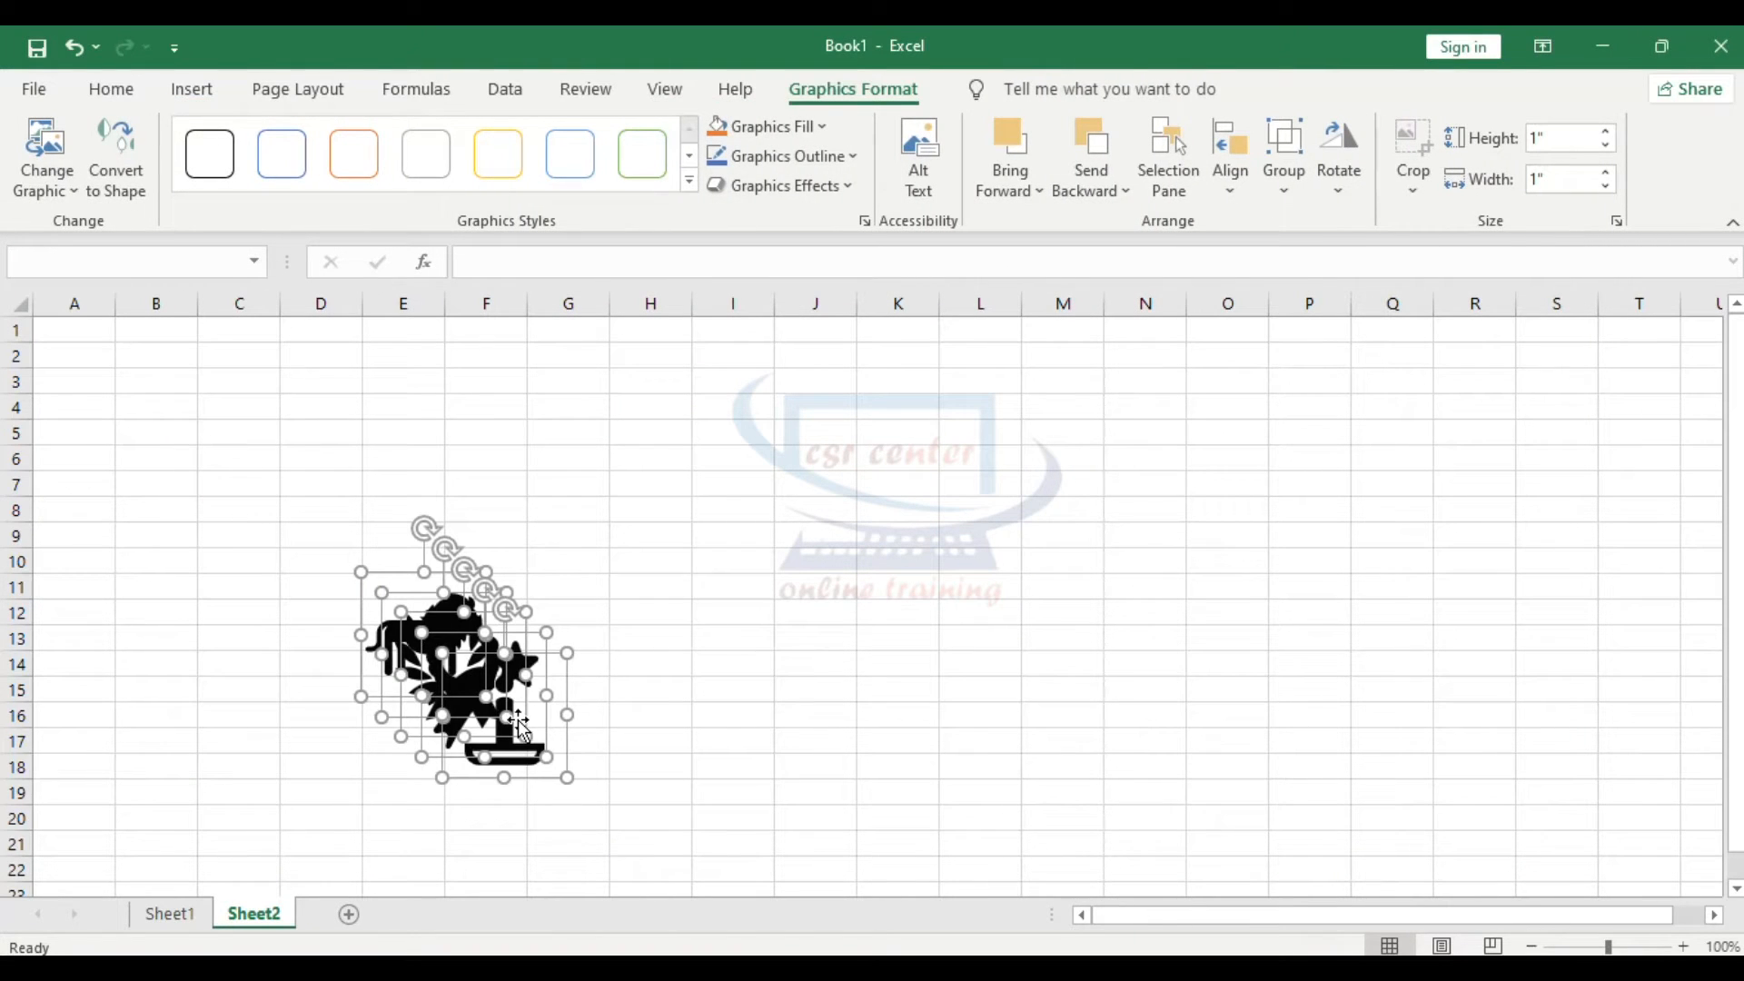
Spread the overlapping icons into a row: shooting star, ribbon, lion, laurel wreath and candle
left_click_drag(478, 705, 1255, 444)
left_click(1086, 514)
left_click_drag(864, 499, 202, 443)
left_click_drag(763, 451, 482, 425)
left_click_drag(823, 454, 1002, 424)
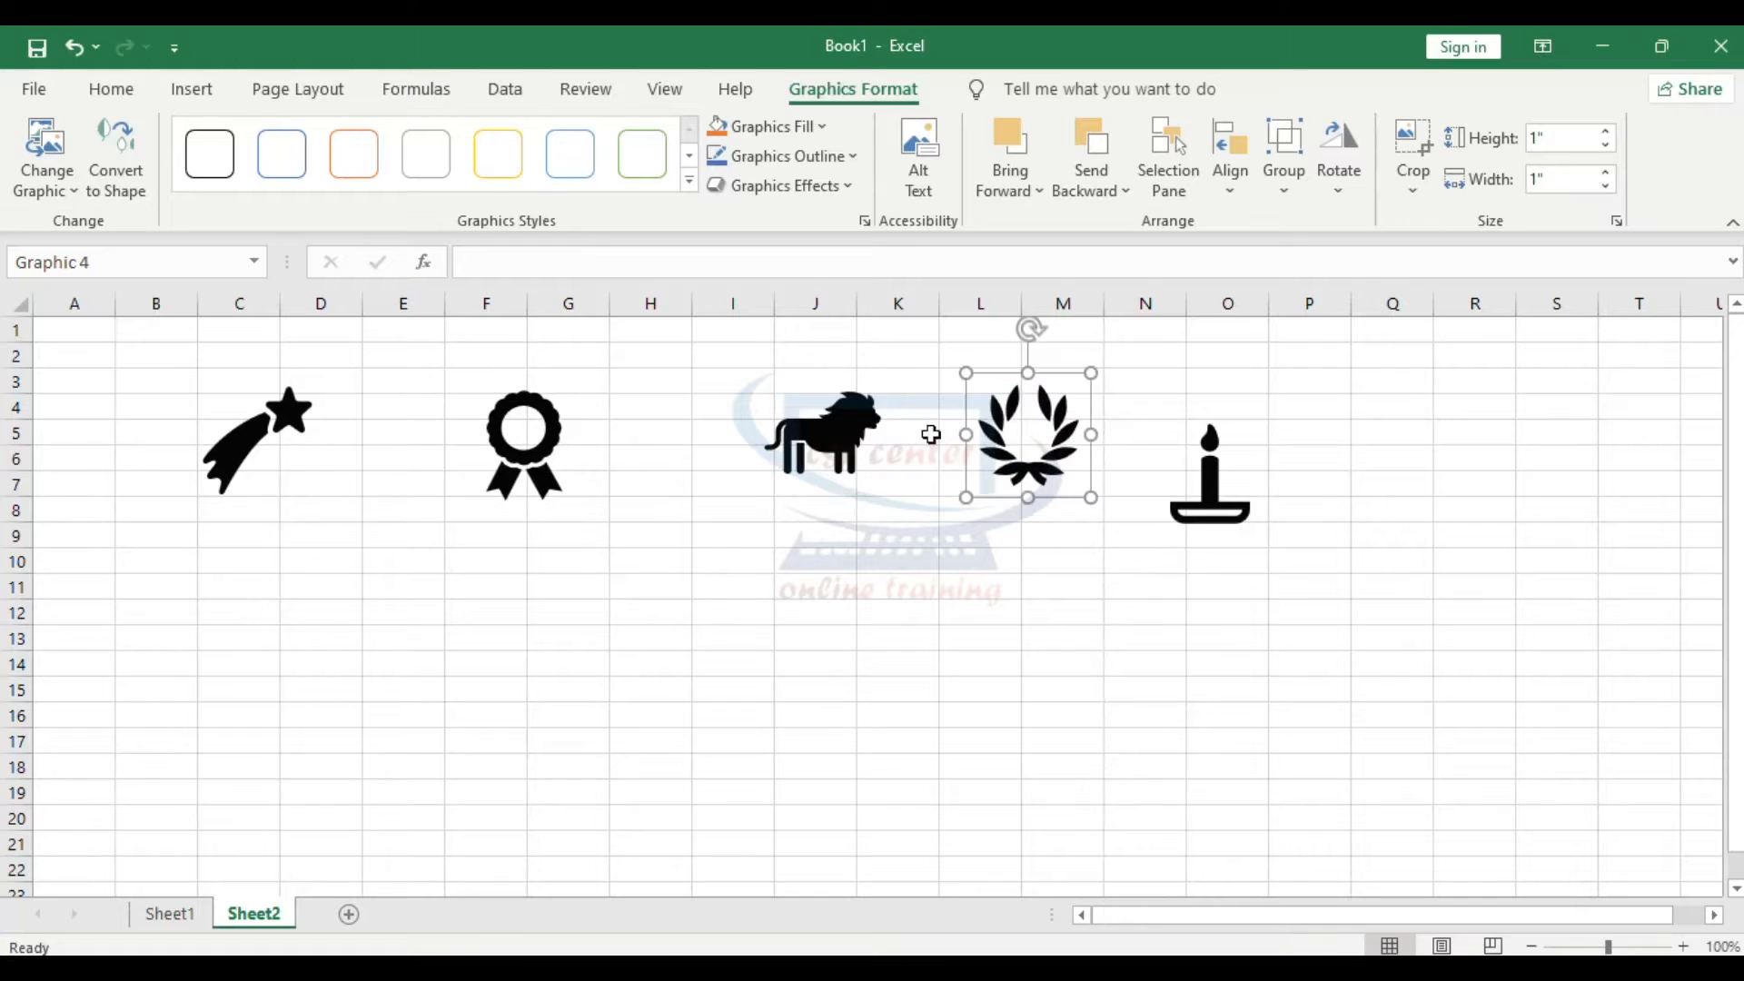
left_click_drag(897, 474, 767, 467)
left_click(854, 558)
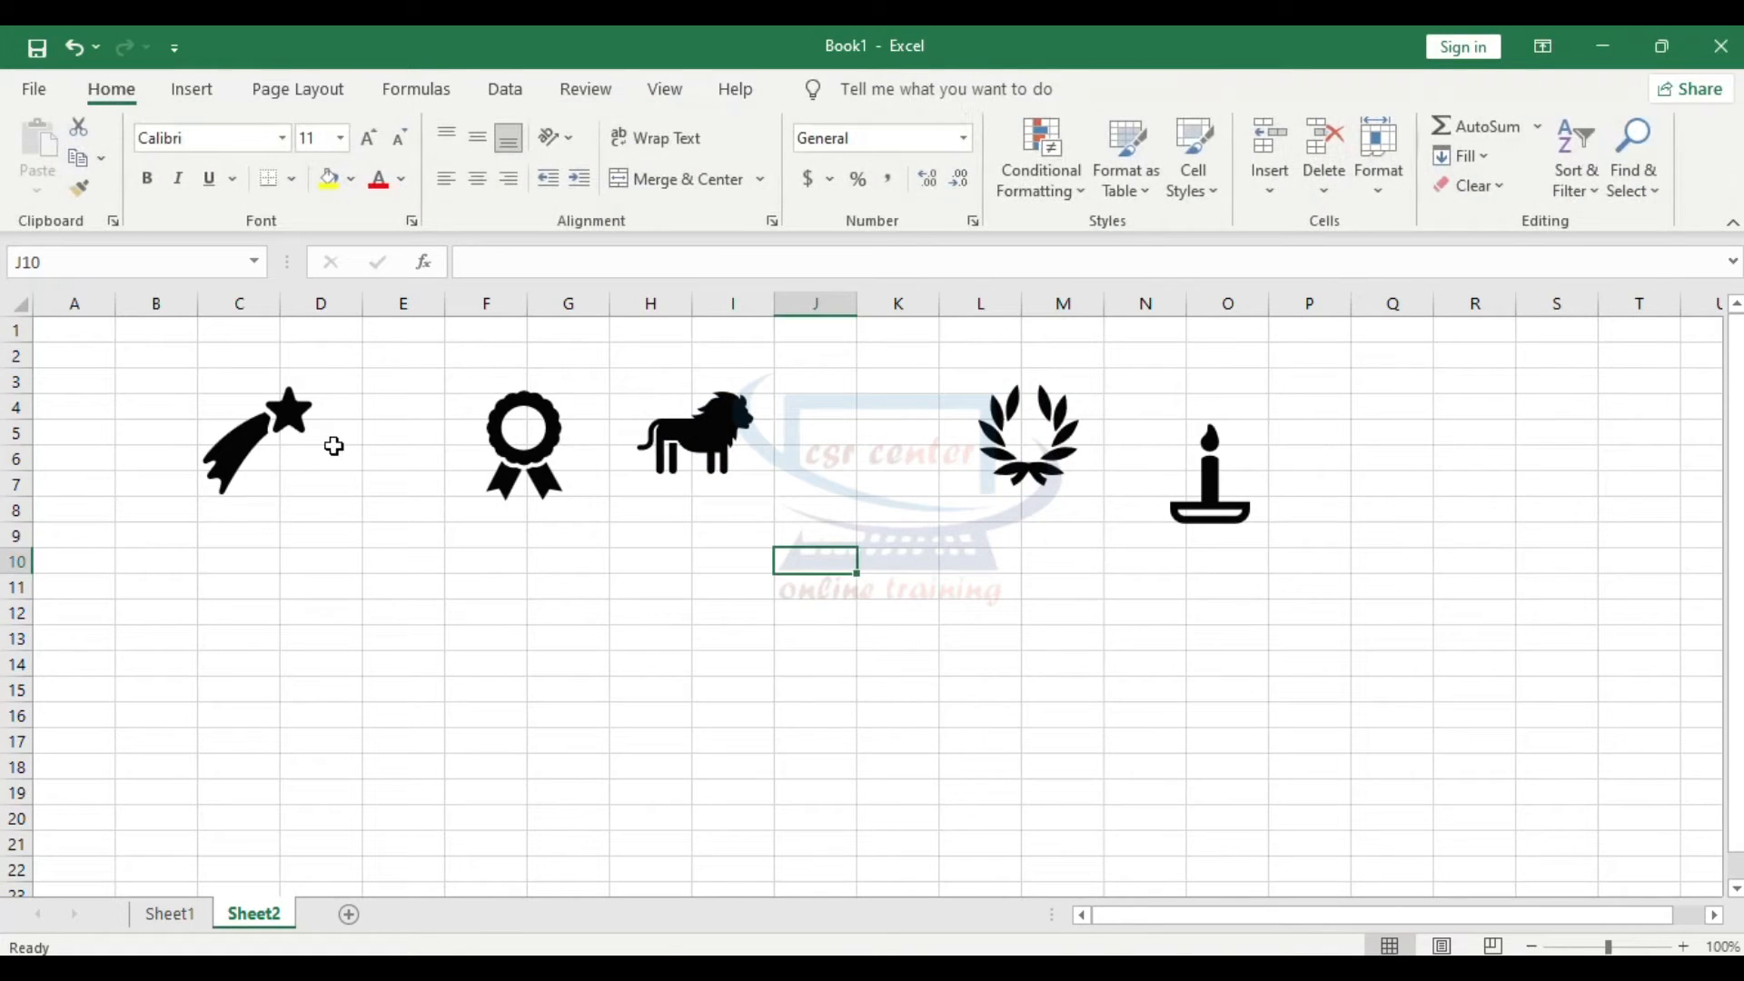
Enlarge the lion icon to about 3.81" by 3.81" and place it below the other icons
left_click(242, 440)
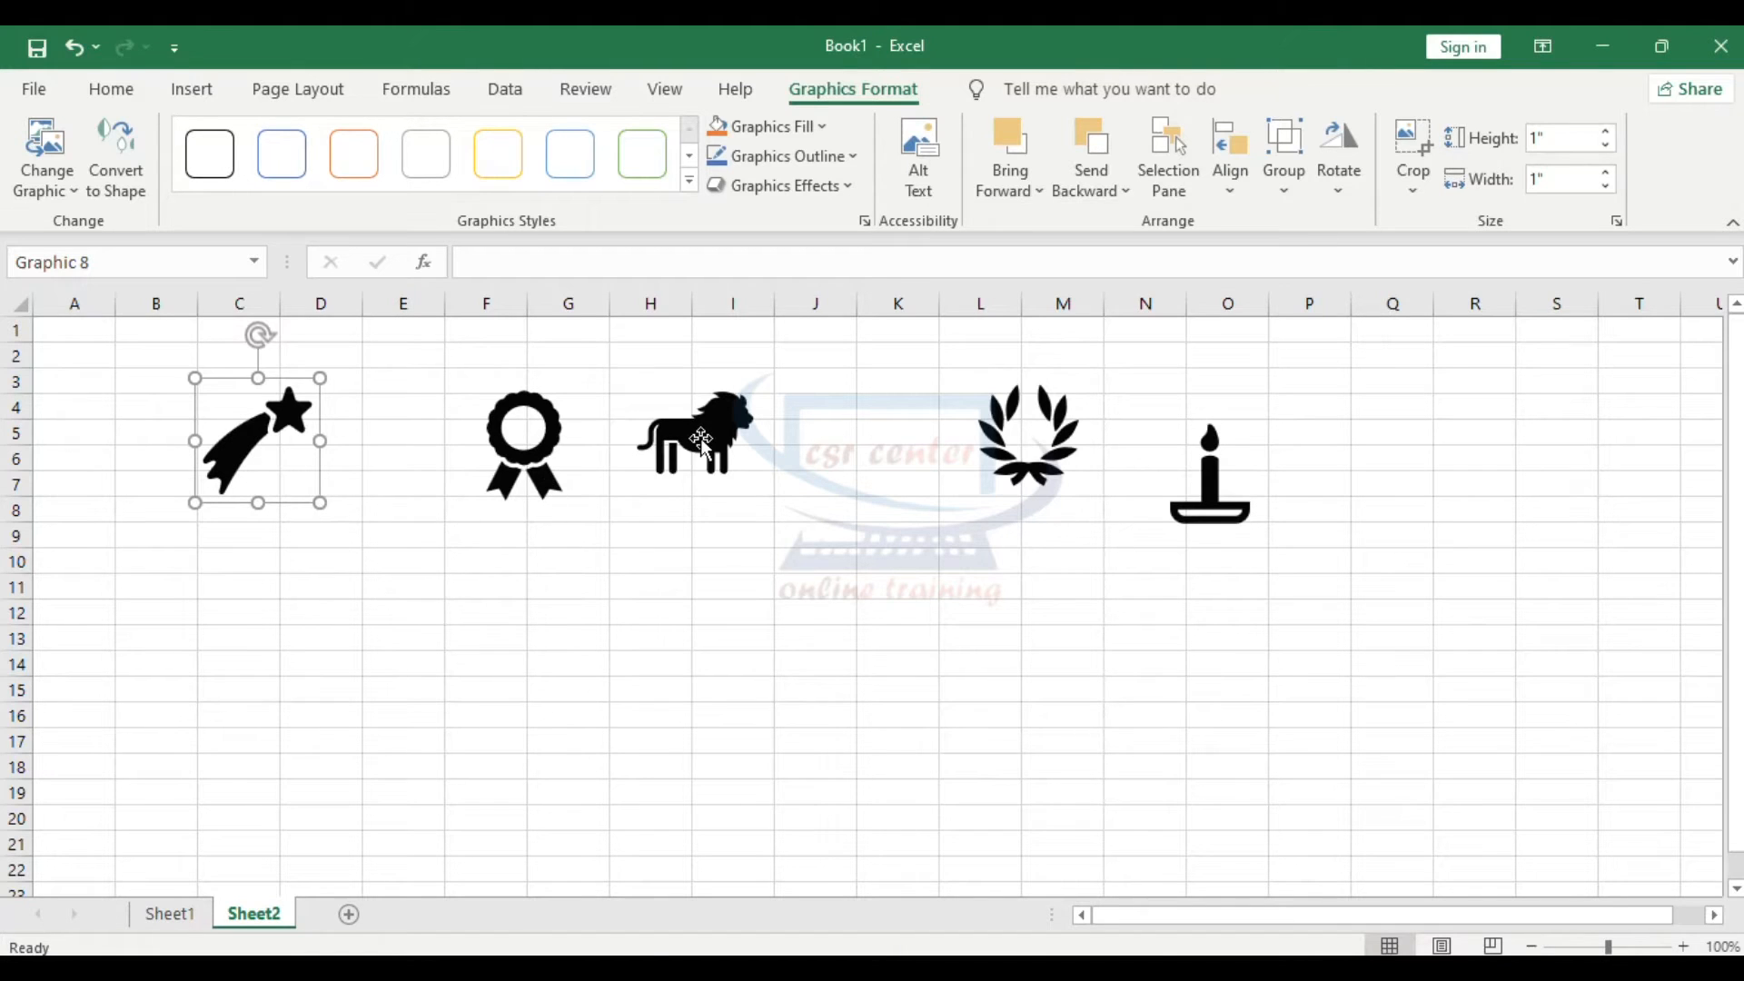
left_click(698, 441)
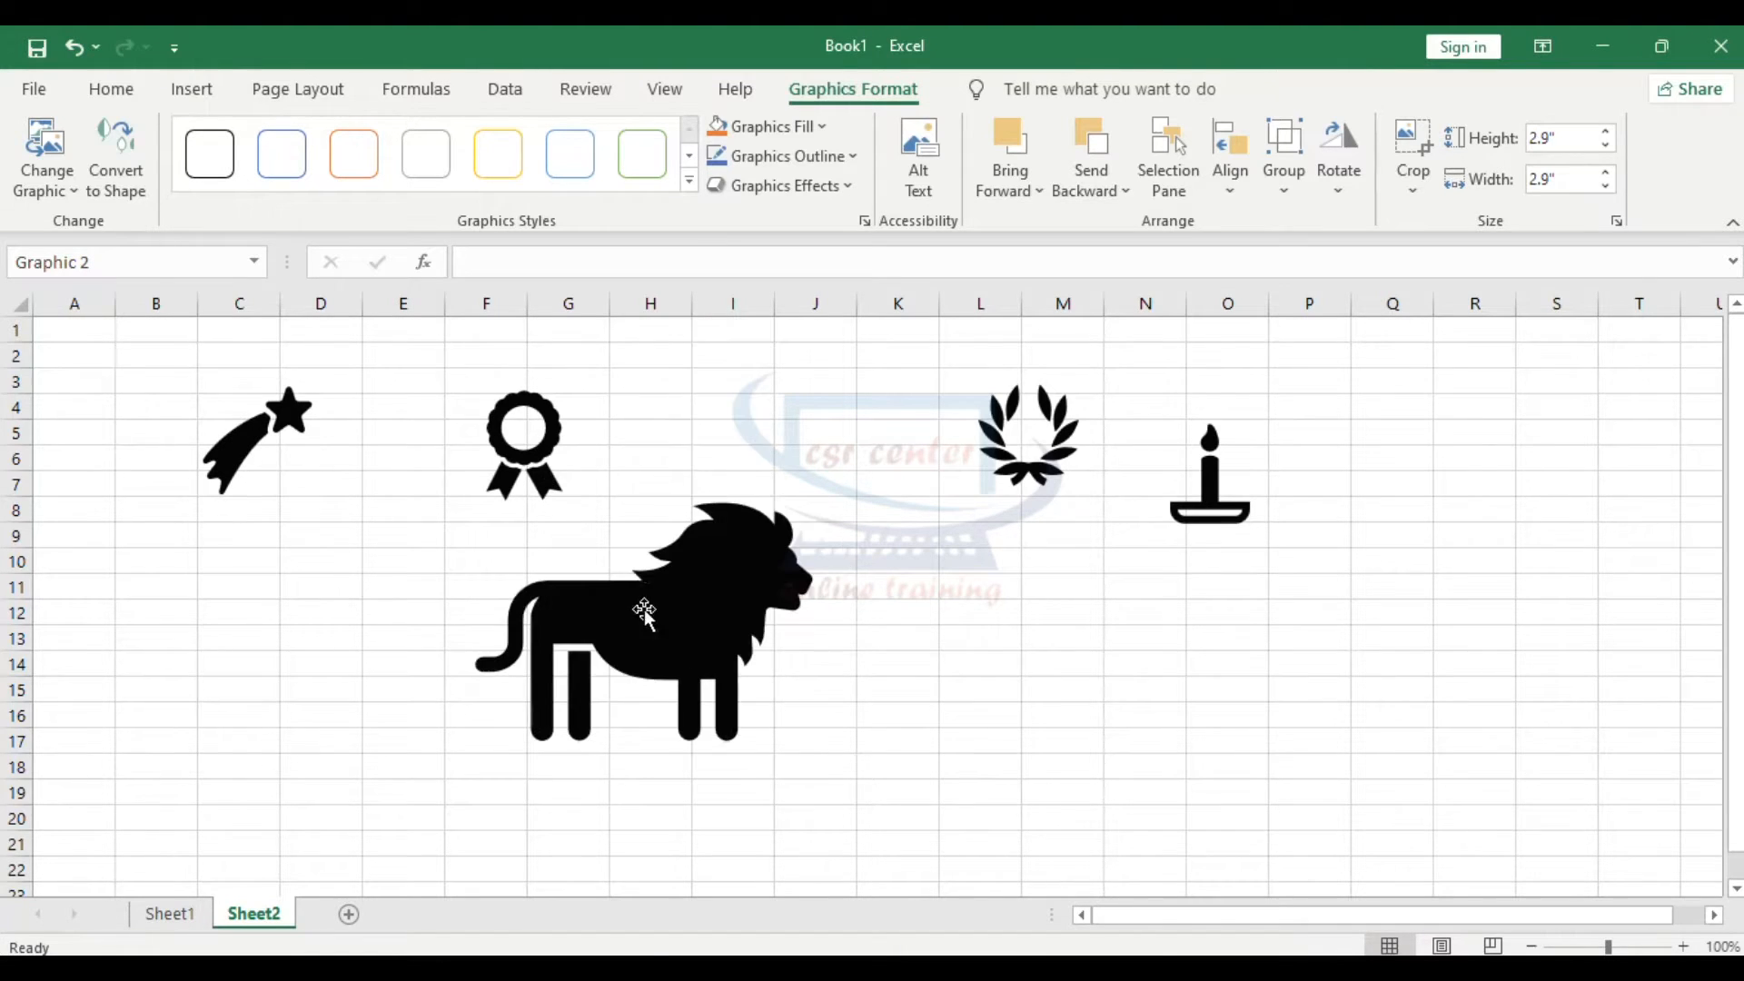
scroll(643, 611, "down", 4)
left_click_drag(833, 499, 865, 535)
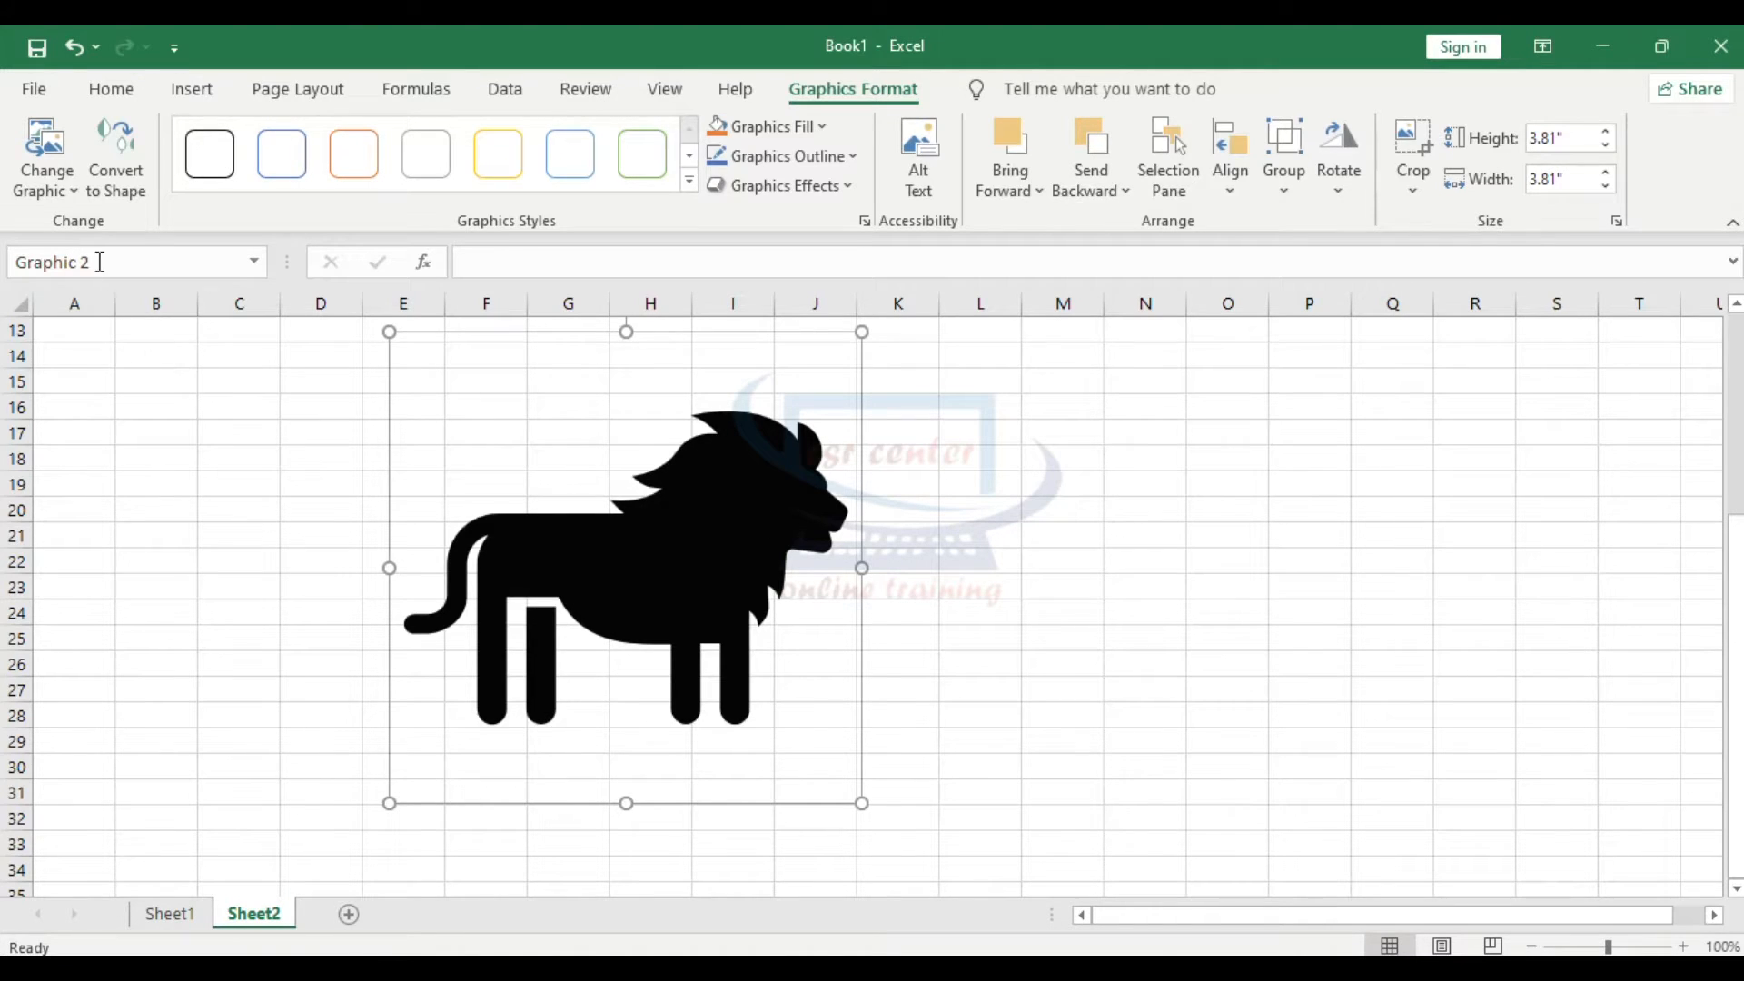
Replace the lion graphic with the red-nosed propeller plane from the online Airplane pictures, and undo the replacement
left_click(78, 192)
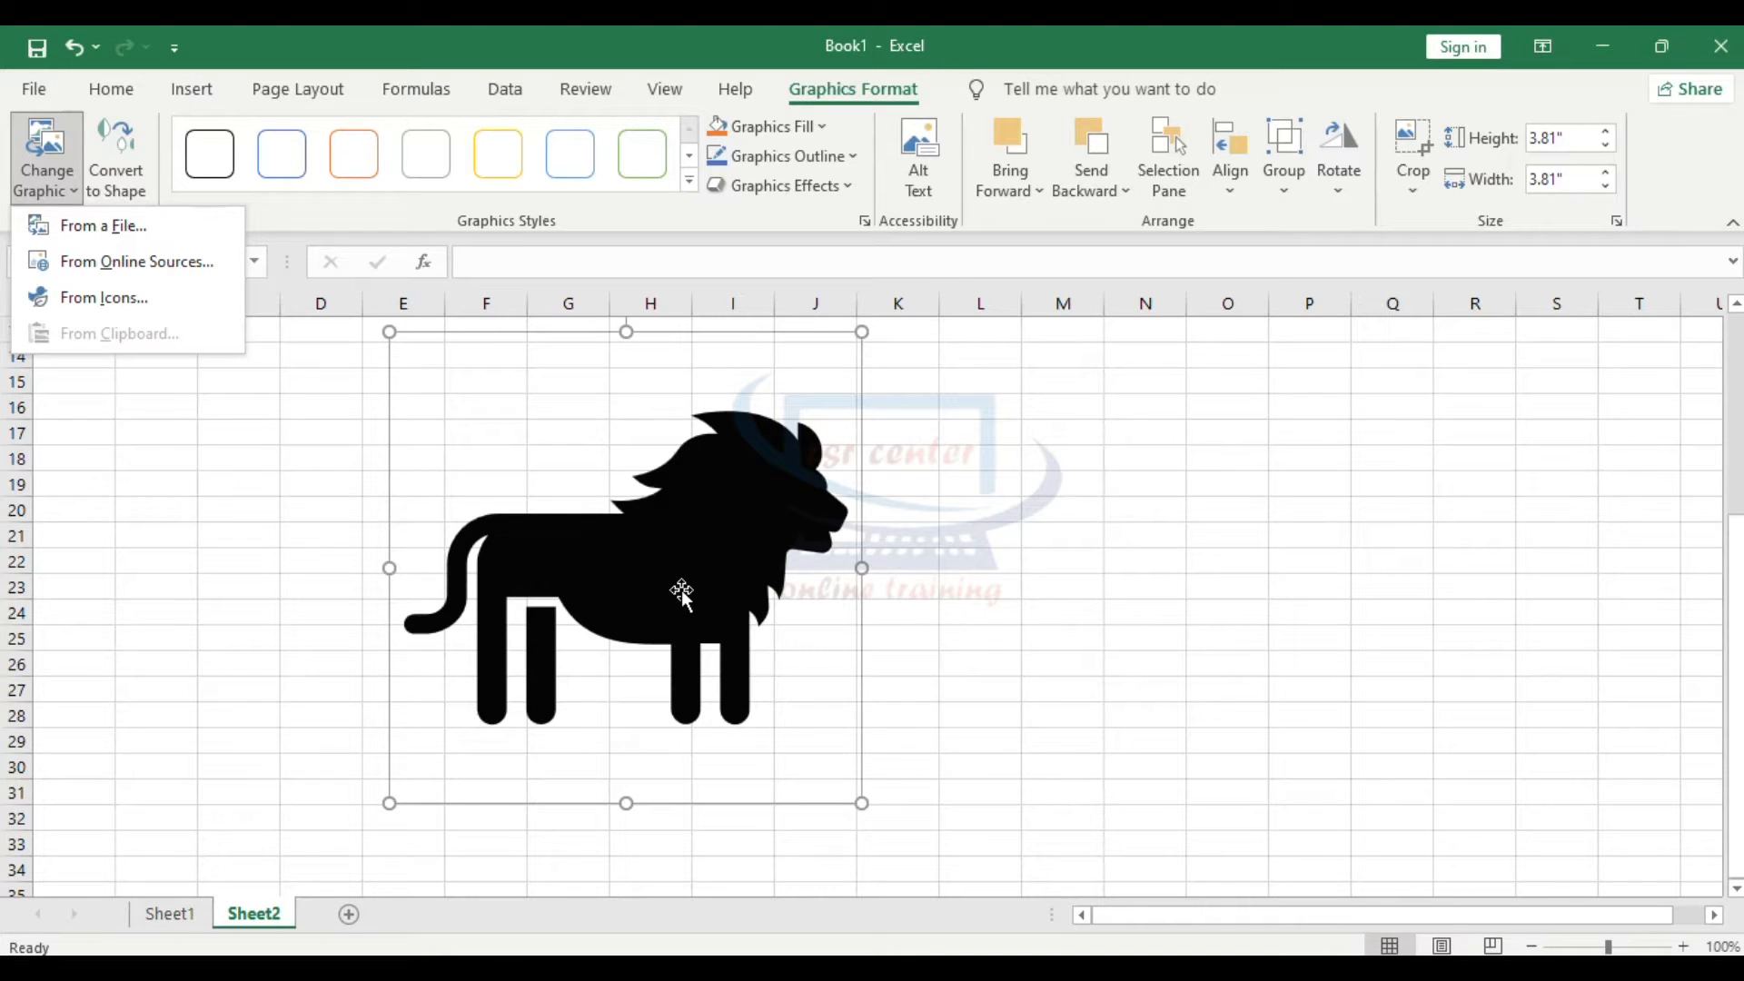
left_click(133, 263)
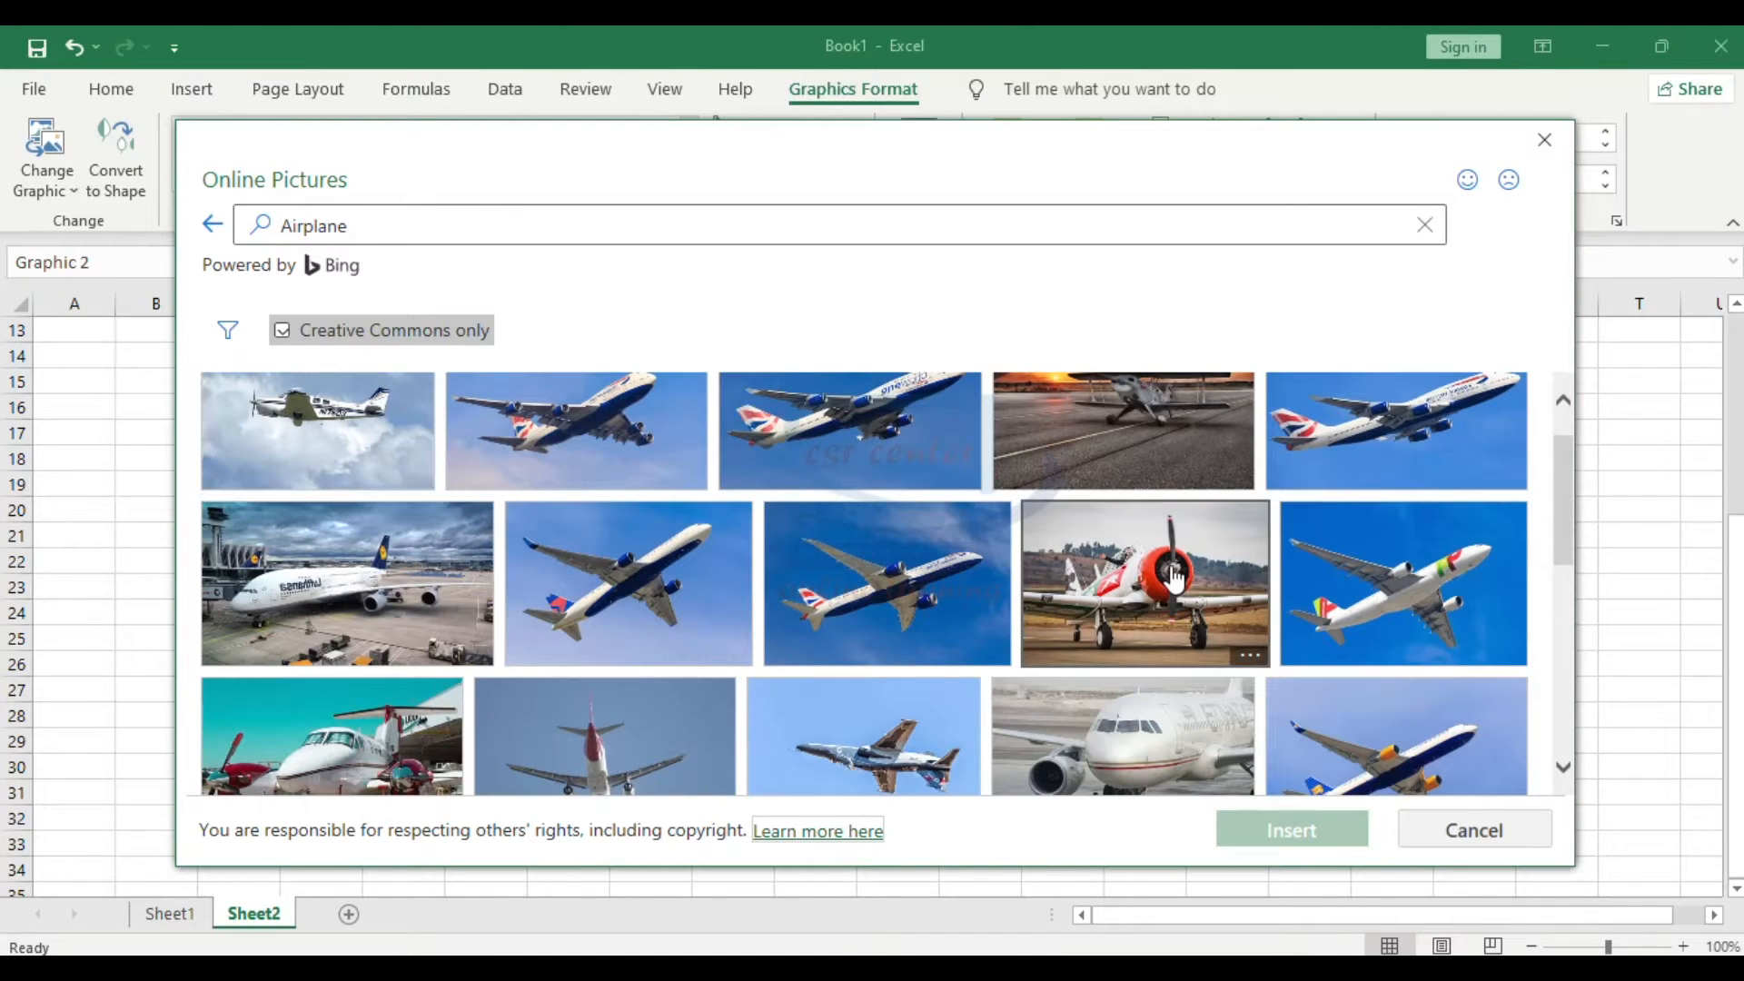
left_click(1174, 579)
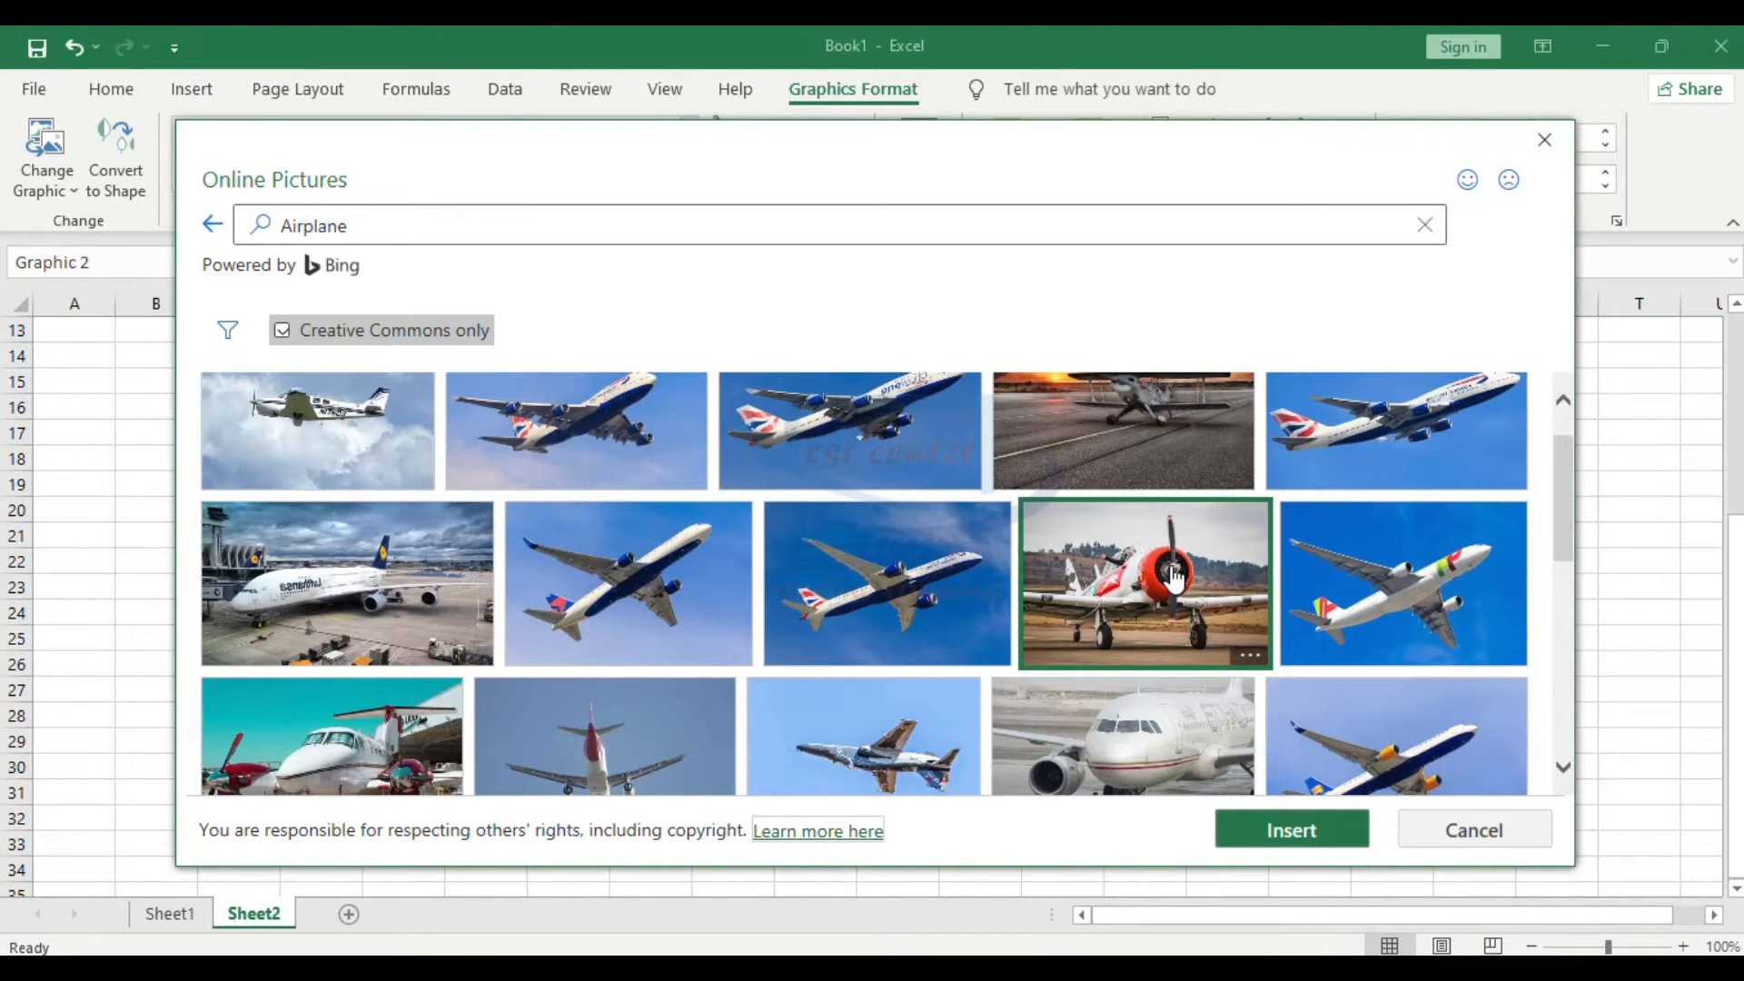
left_click(1277, 837)
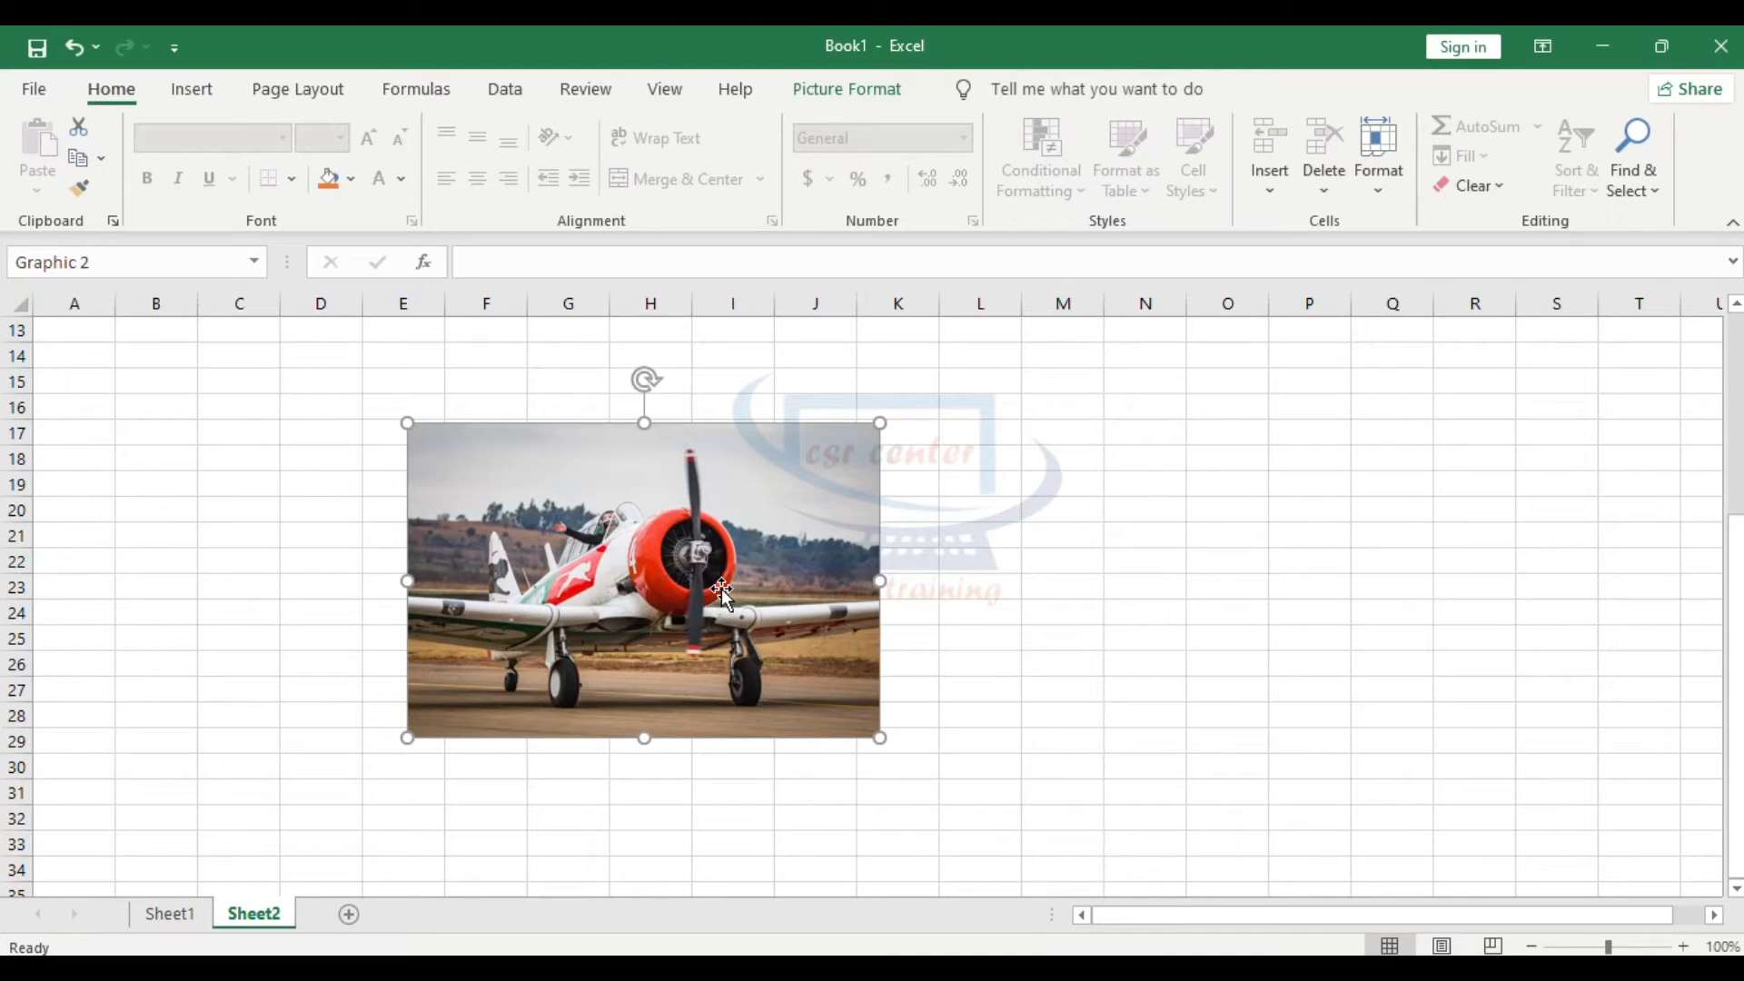
key("ctrl+z")
key("ctrl+z")
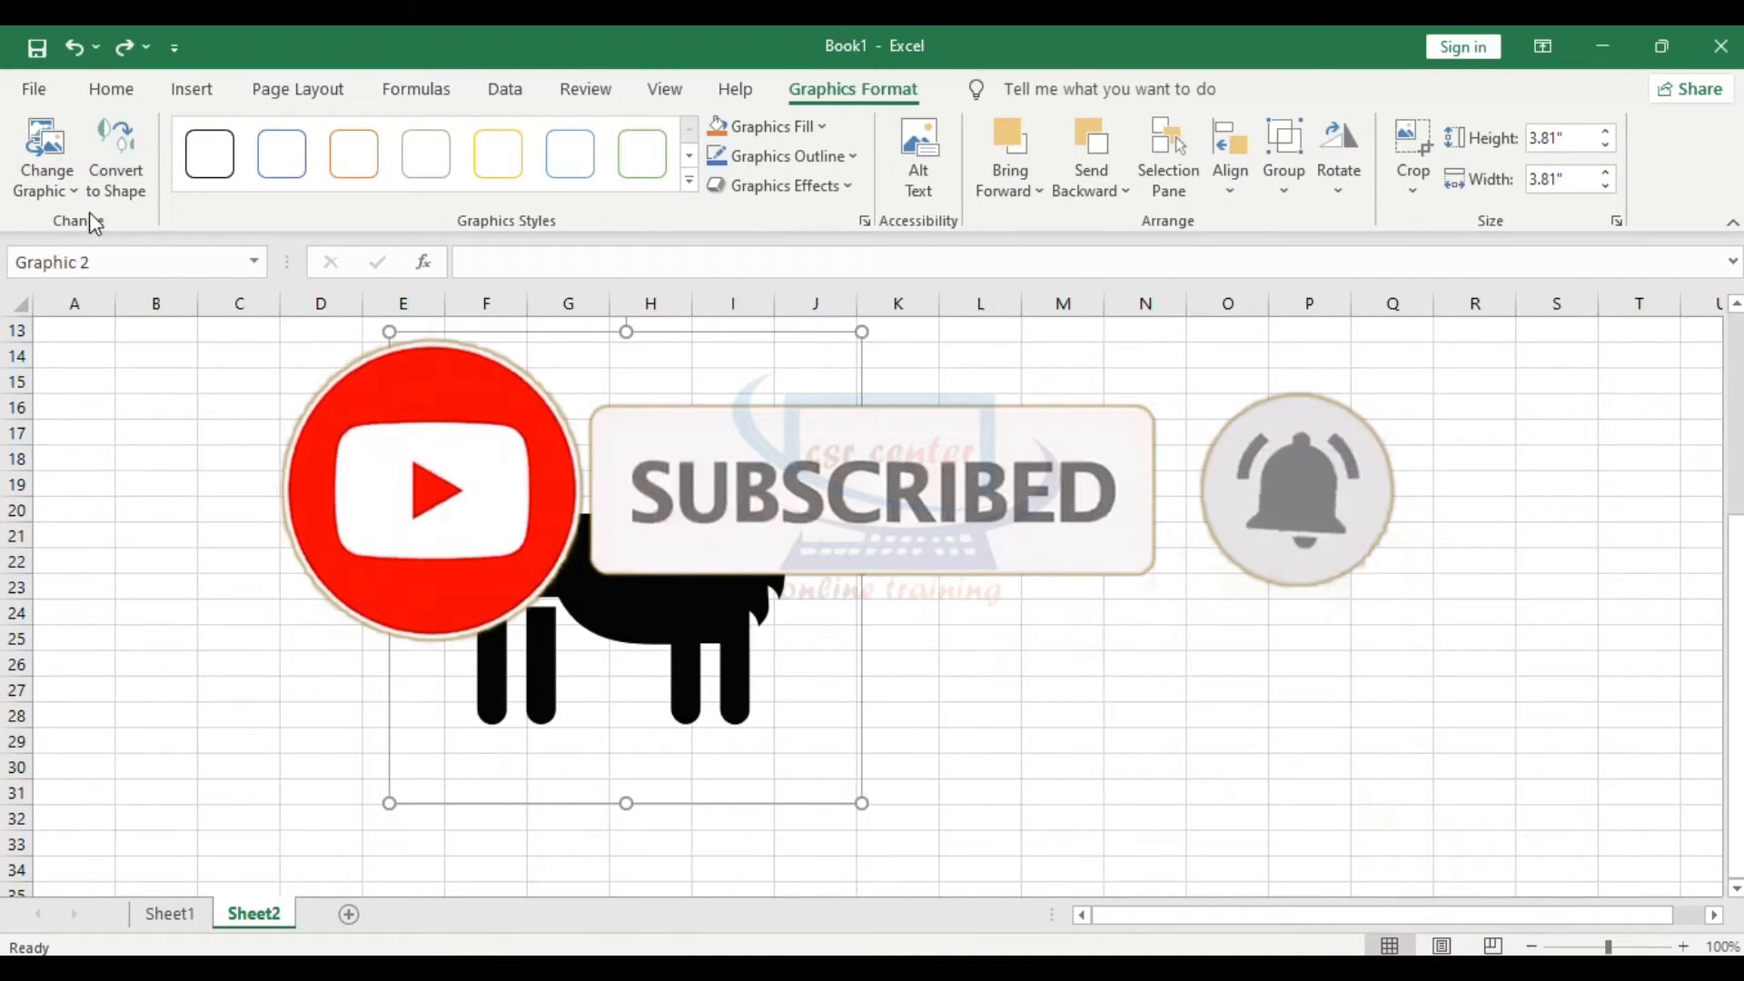
Change the lion graphic to the dog icon from the Animals category, and undo the change
left_click(48, 178)
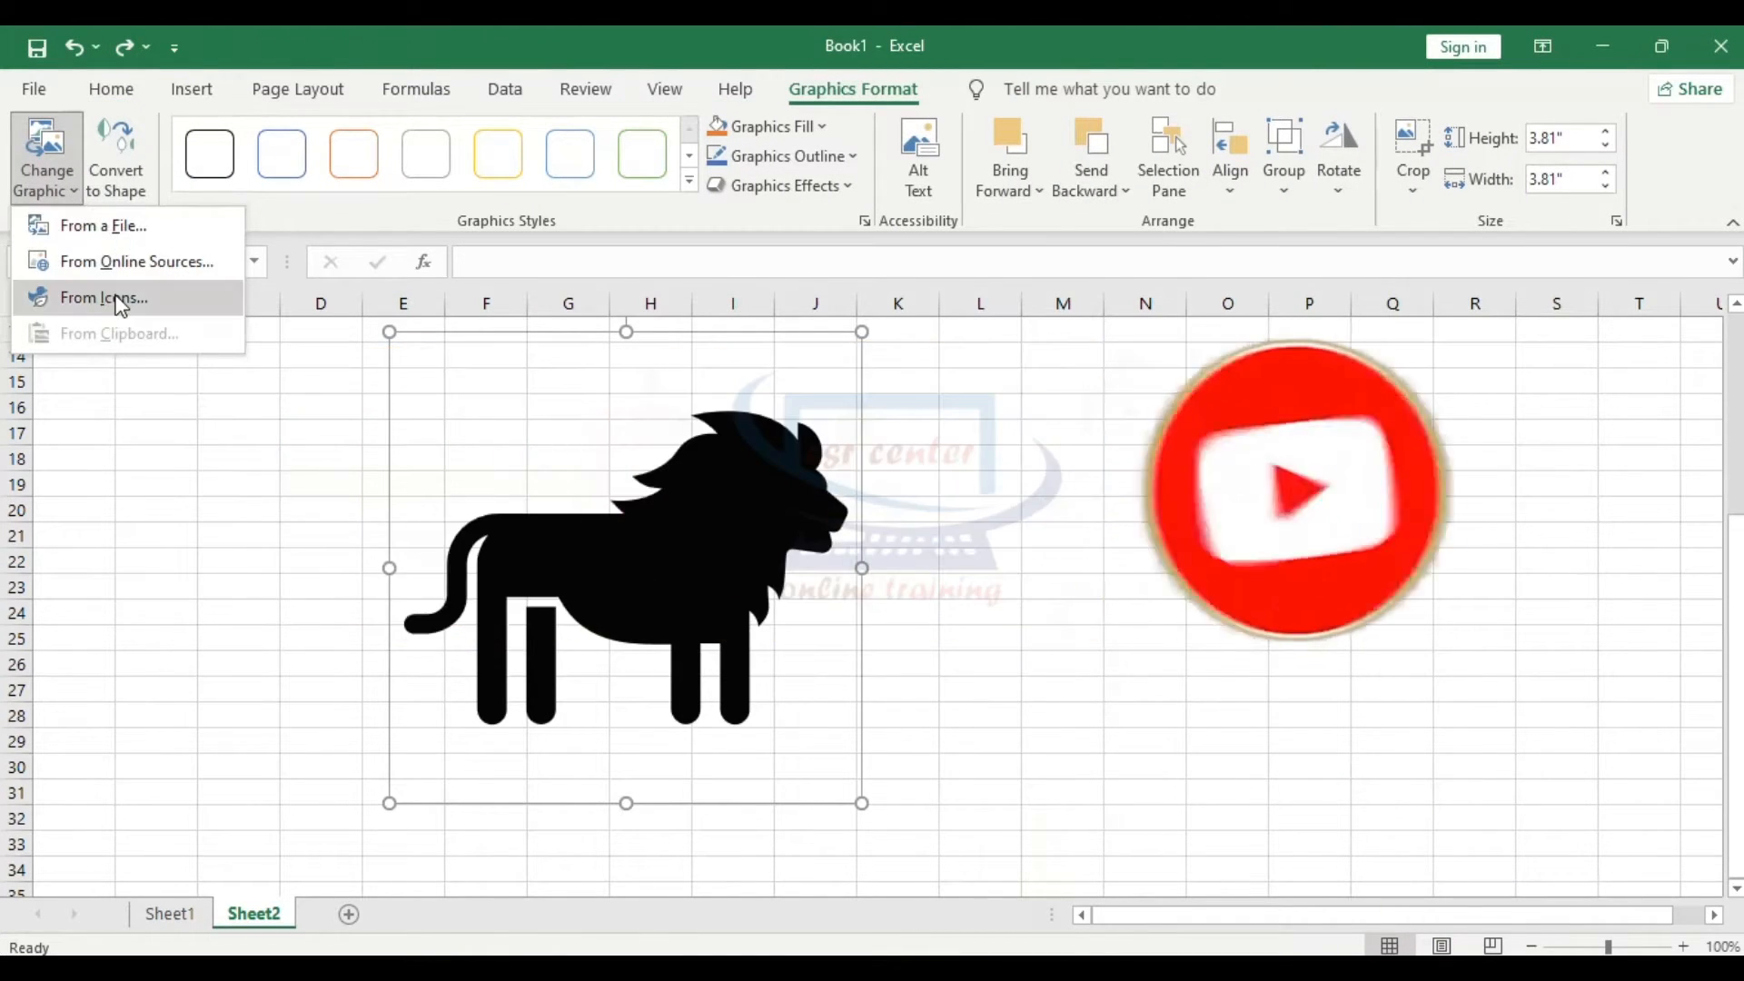
left_click(105, 297)
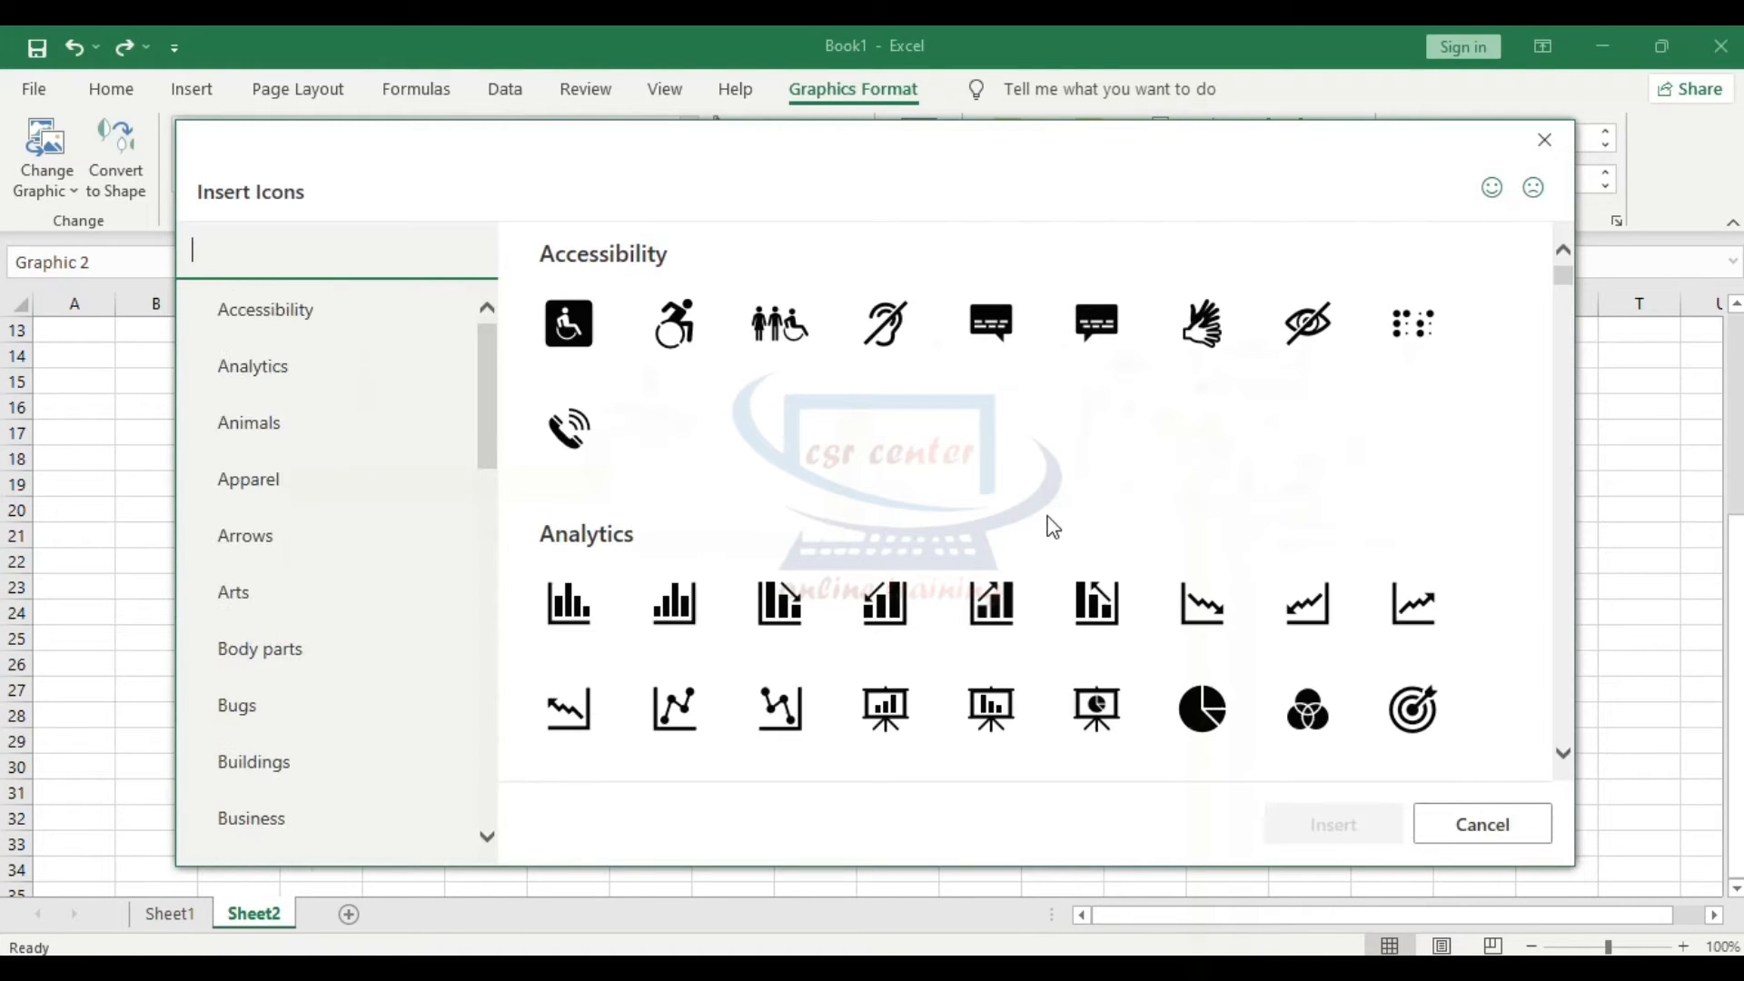
scroll(1068, 536, "down", 5)
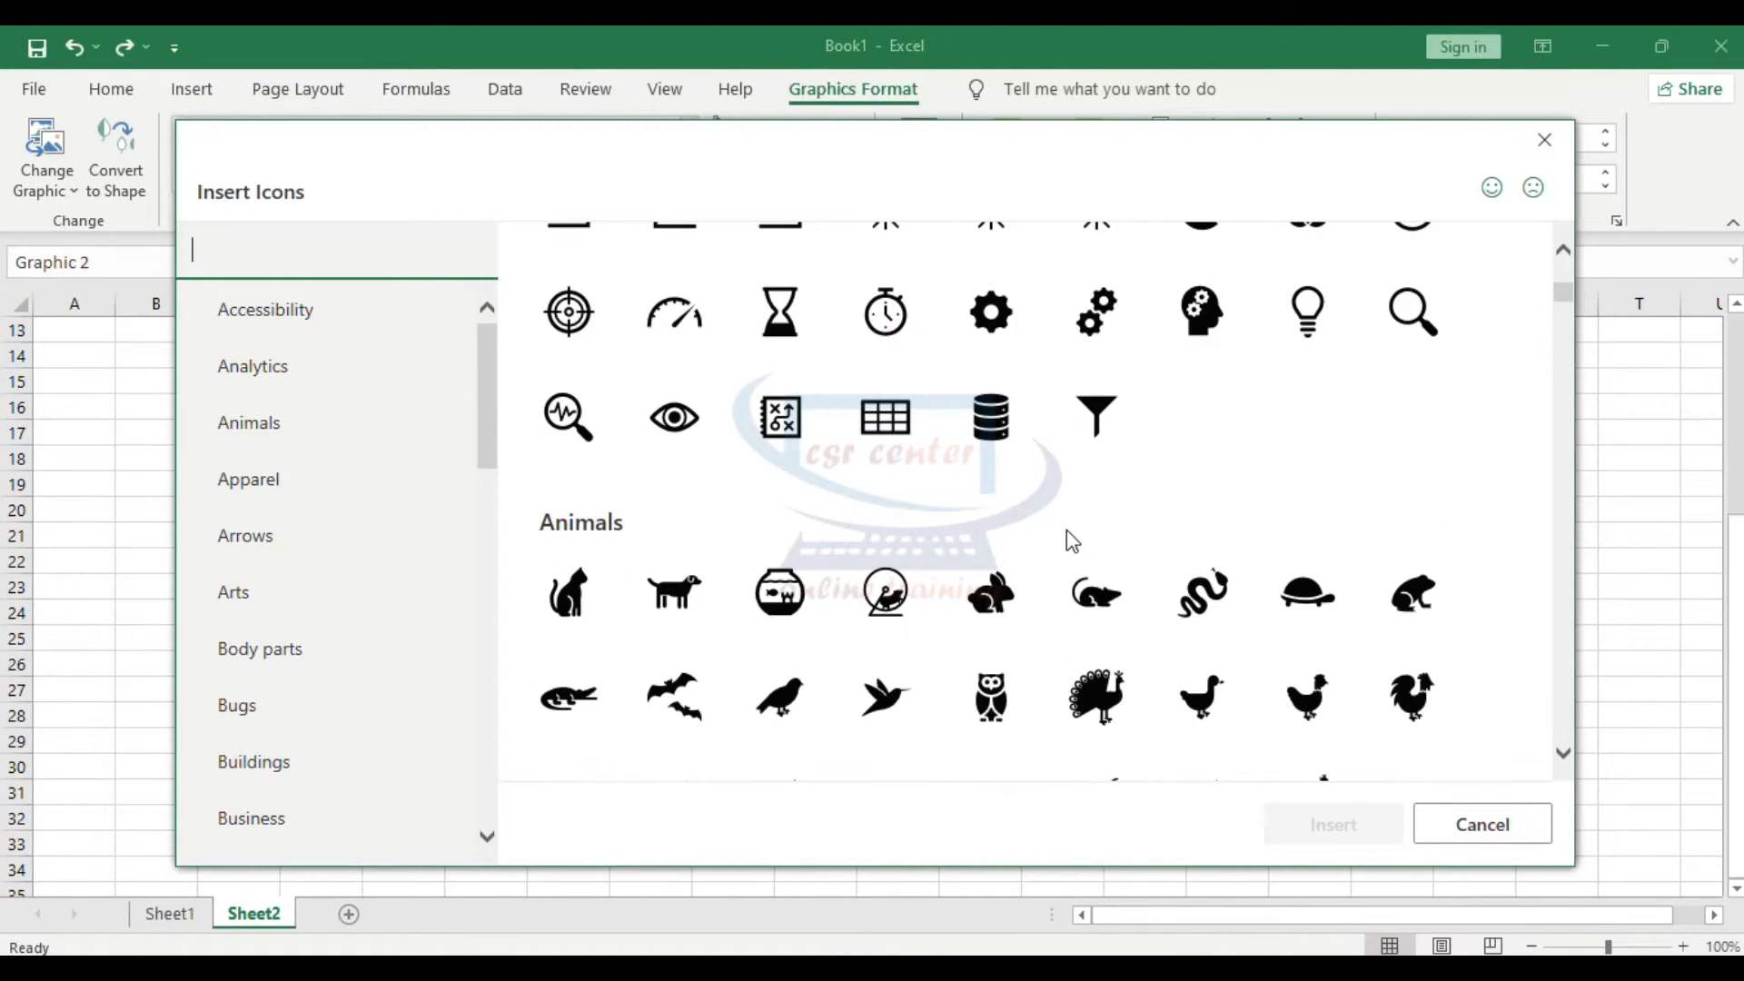
left_click(683, 595)
left_click(1301, 834)
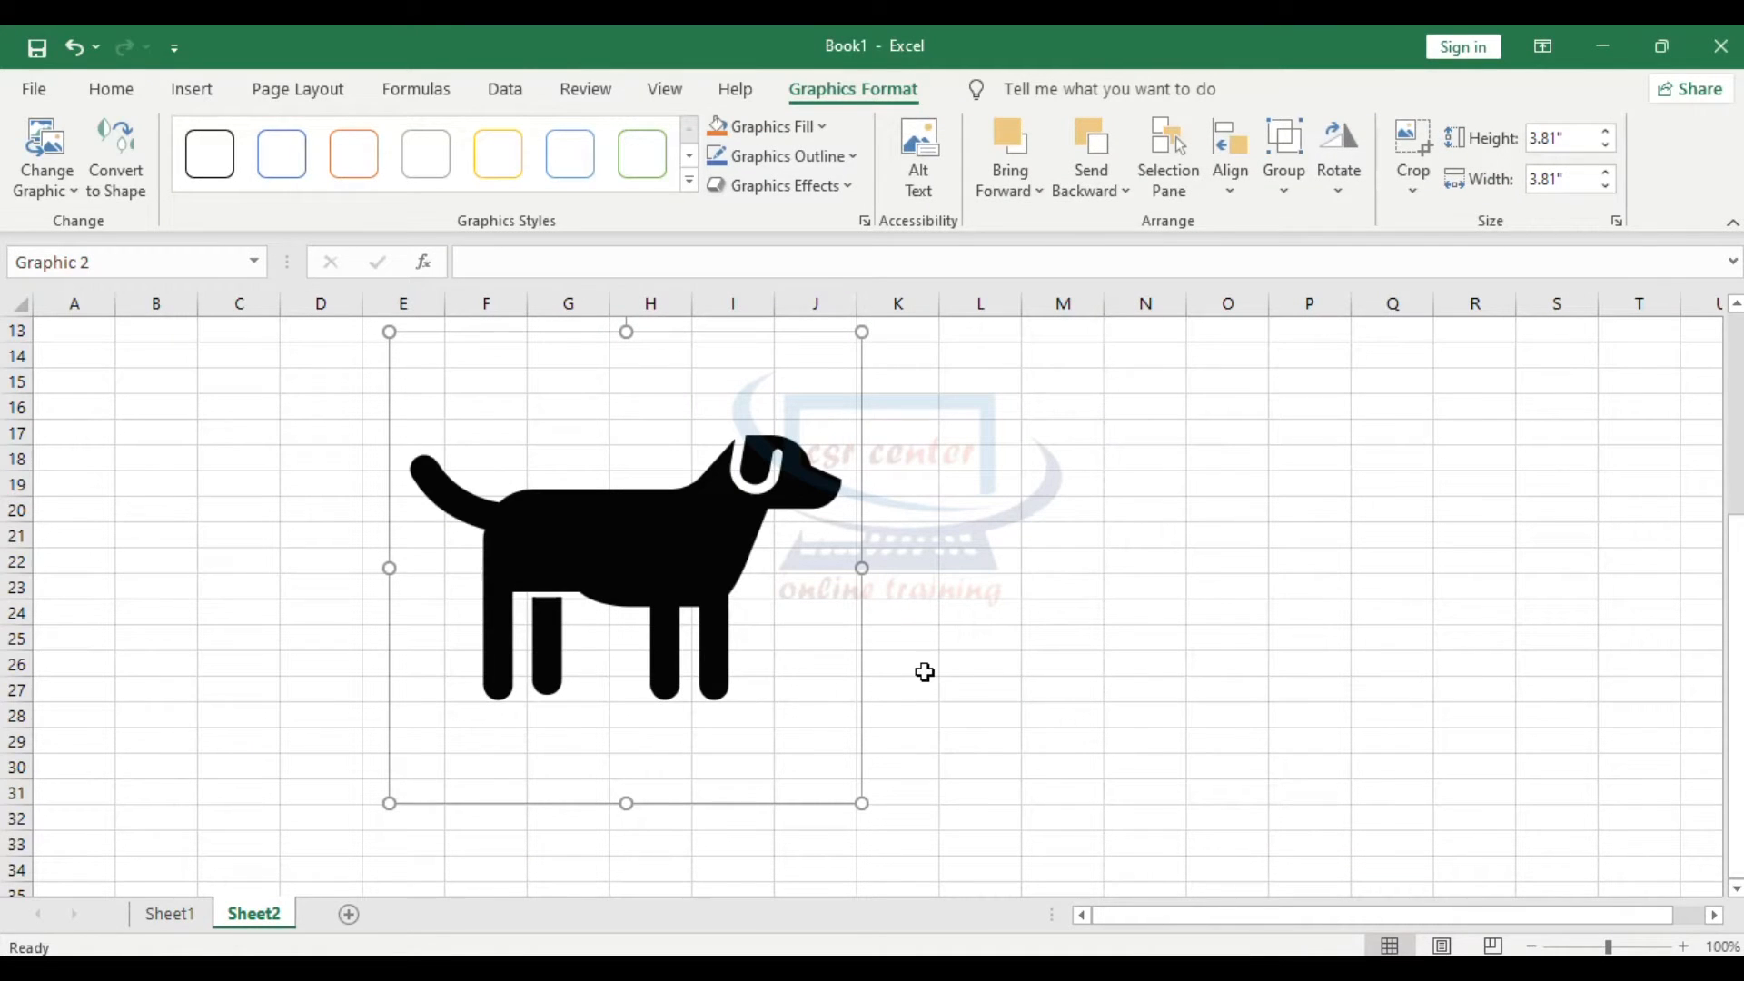
key("ctrl+z")
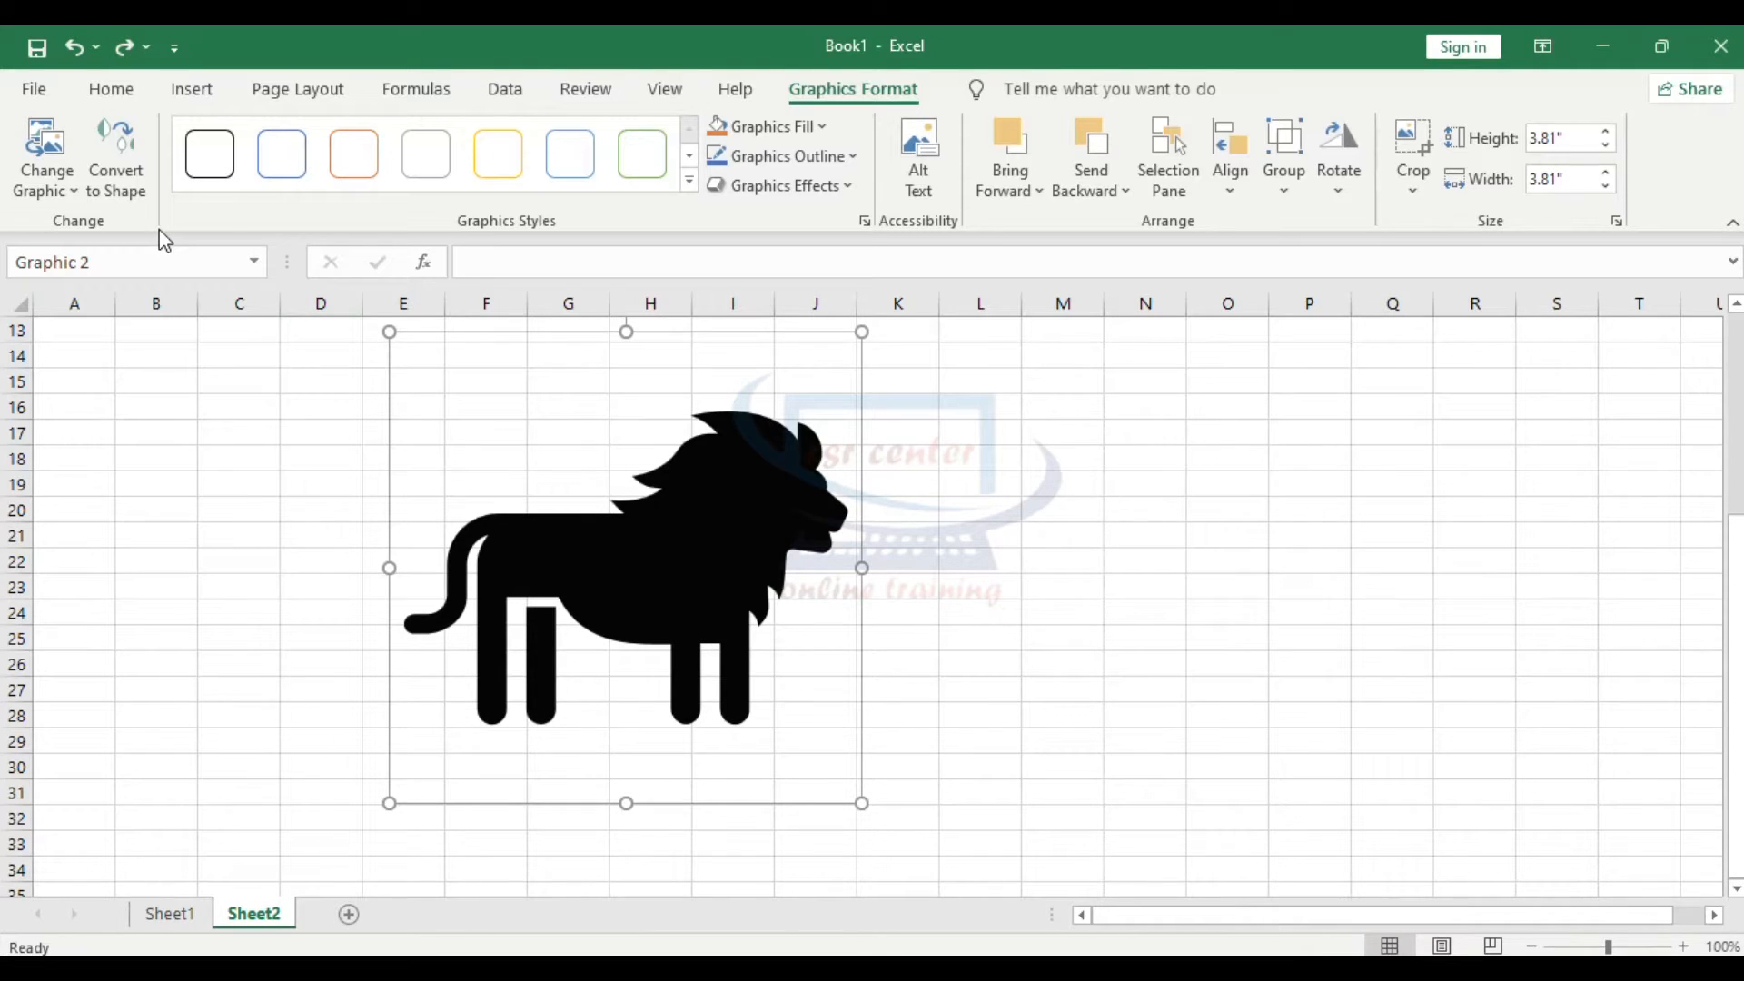
Convert the lion graphic to shapes, stretch them wider, and undo the resizing and the conversion
left_click(130, 149)
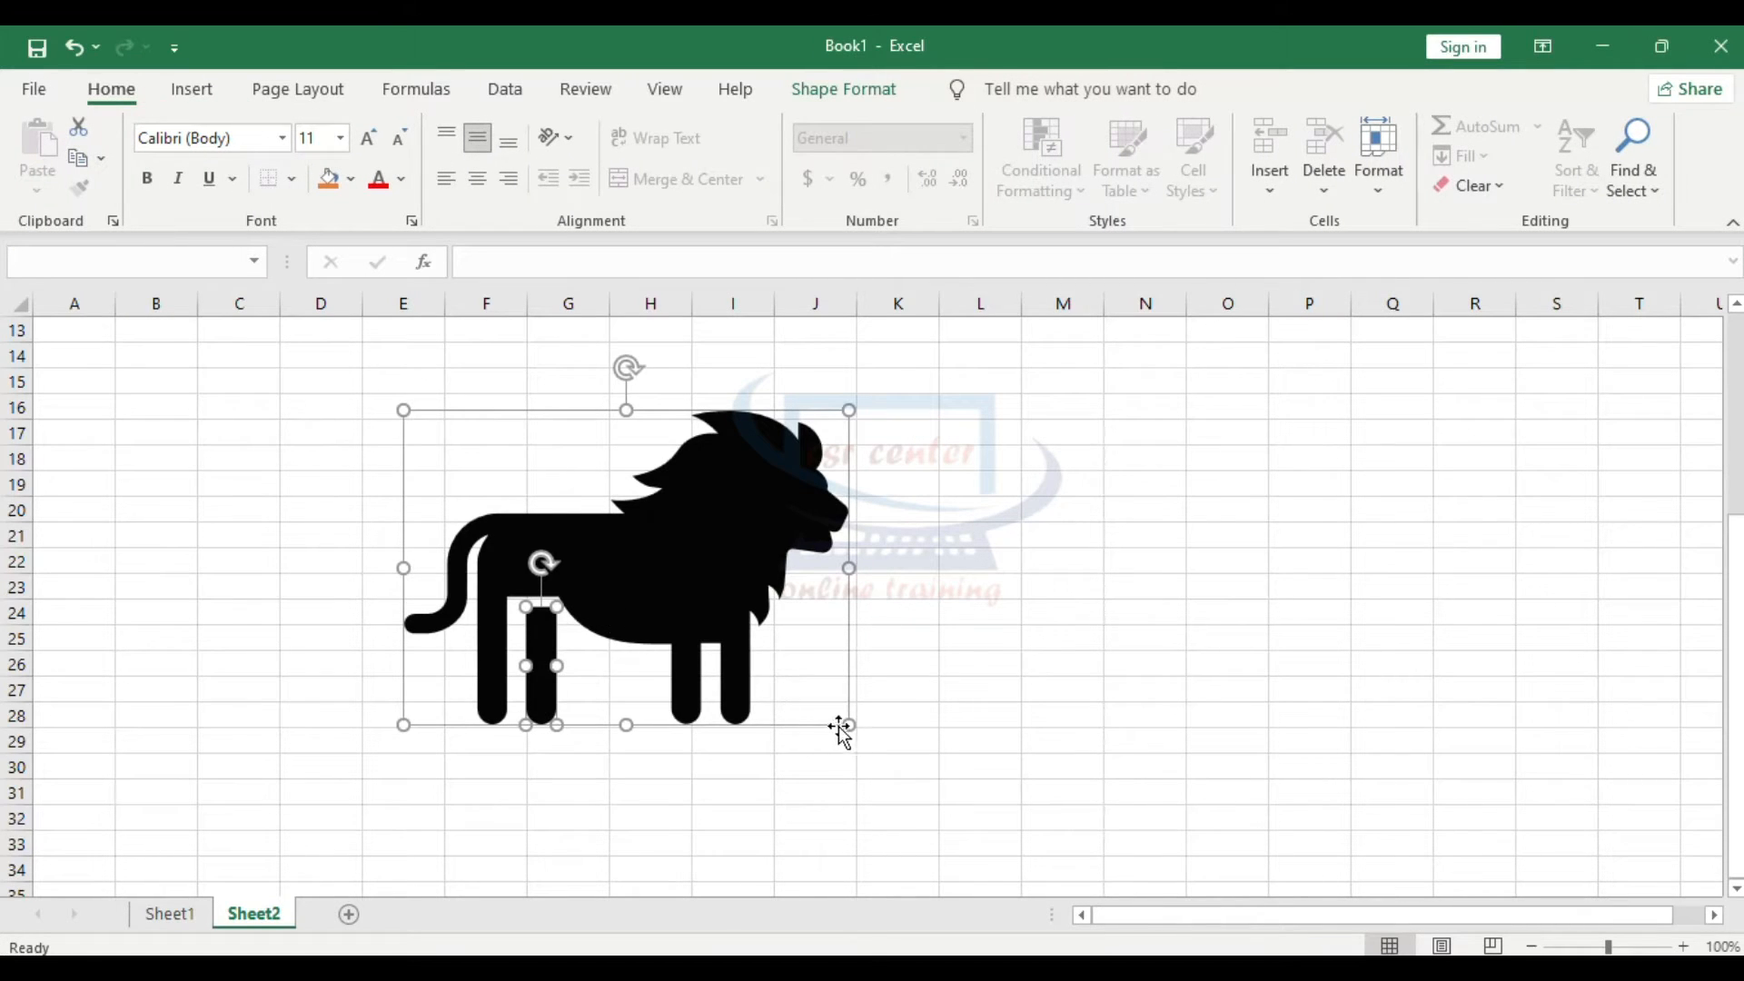
left_click_drag(849, 725, 905, 751)
left_click_drag(560, 673, 614, 674)
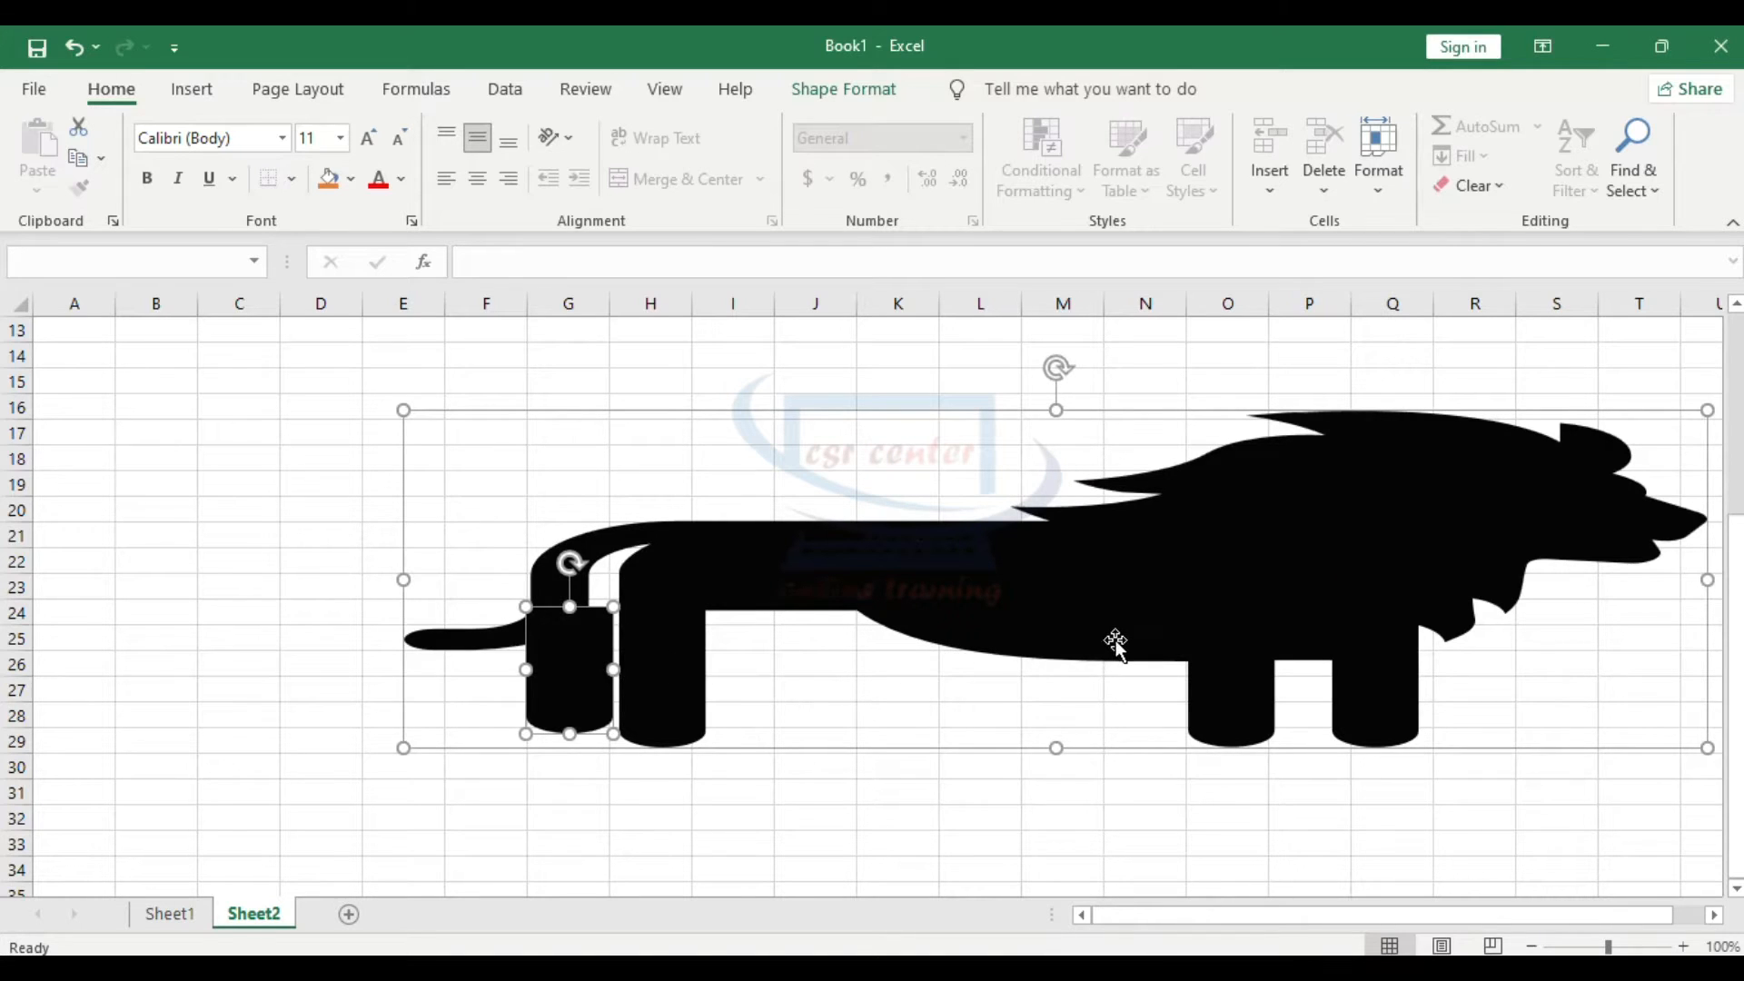
key("ctrl+z")
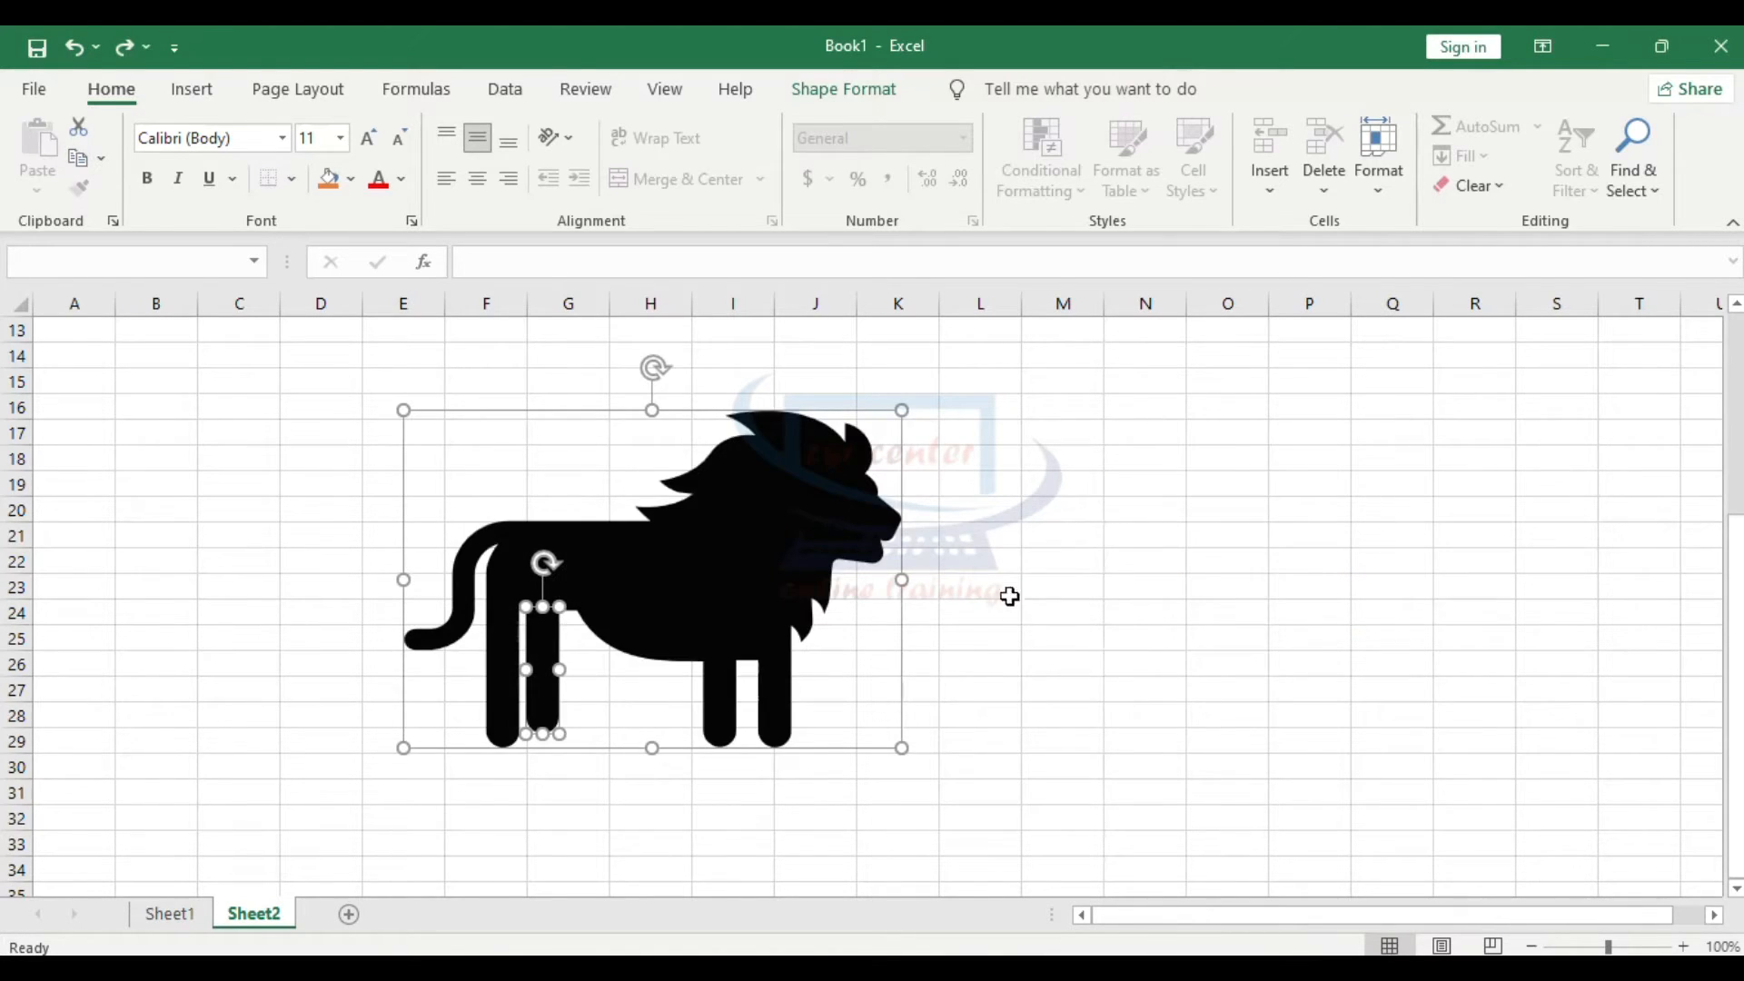
key("ctrl+z")
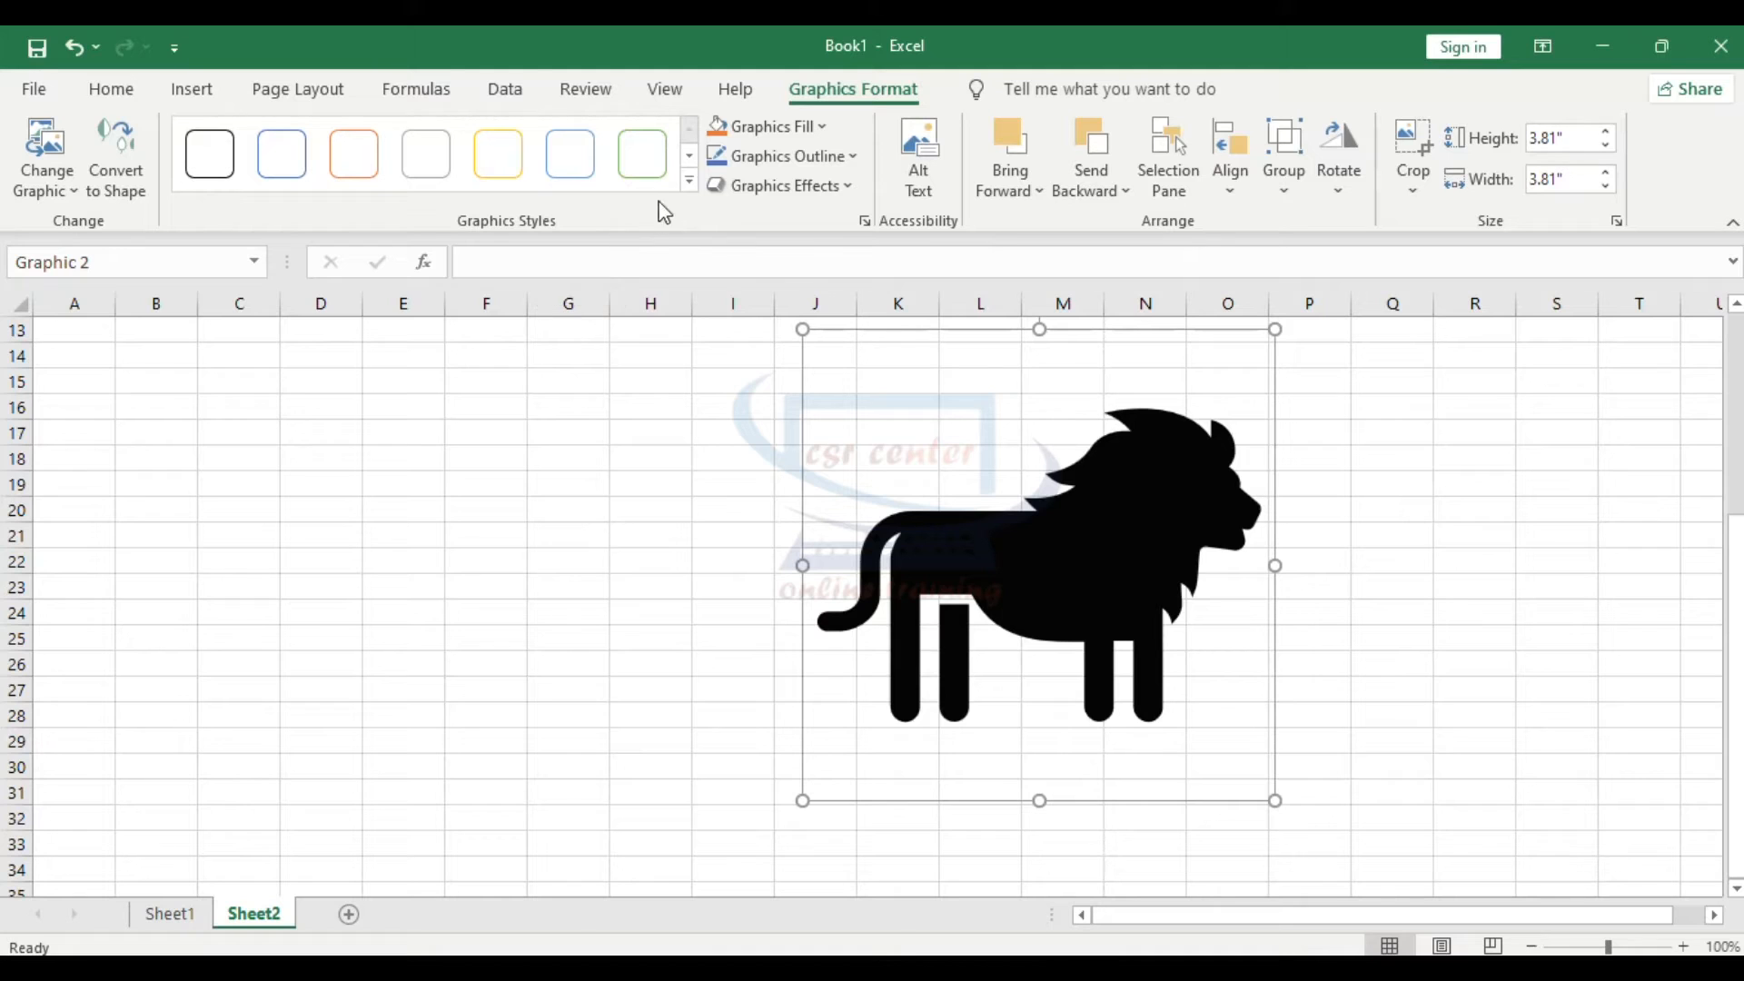
Apply the solid green preset style without outline to the lion and move it over columns K to P
left_click(689, 182)
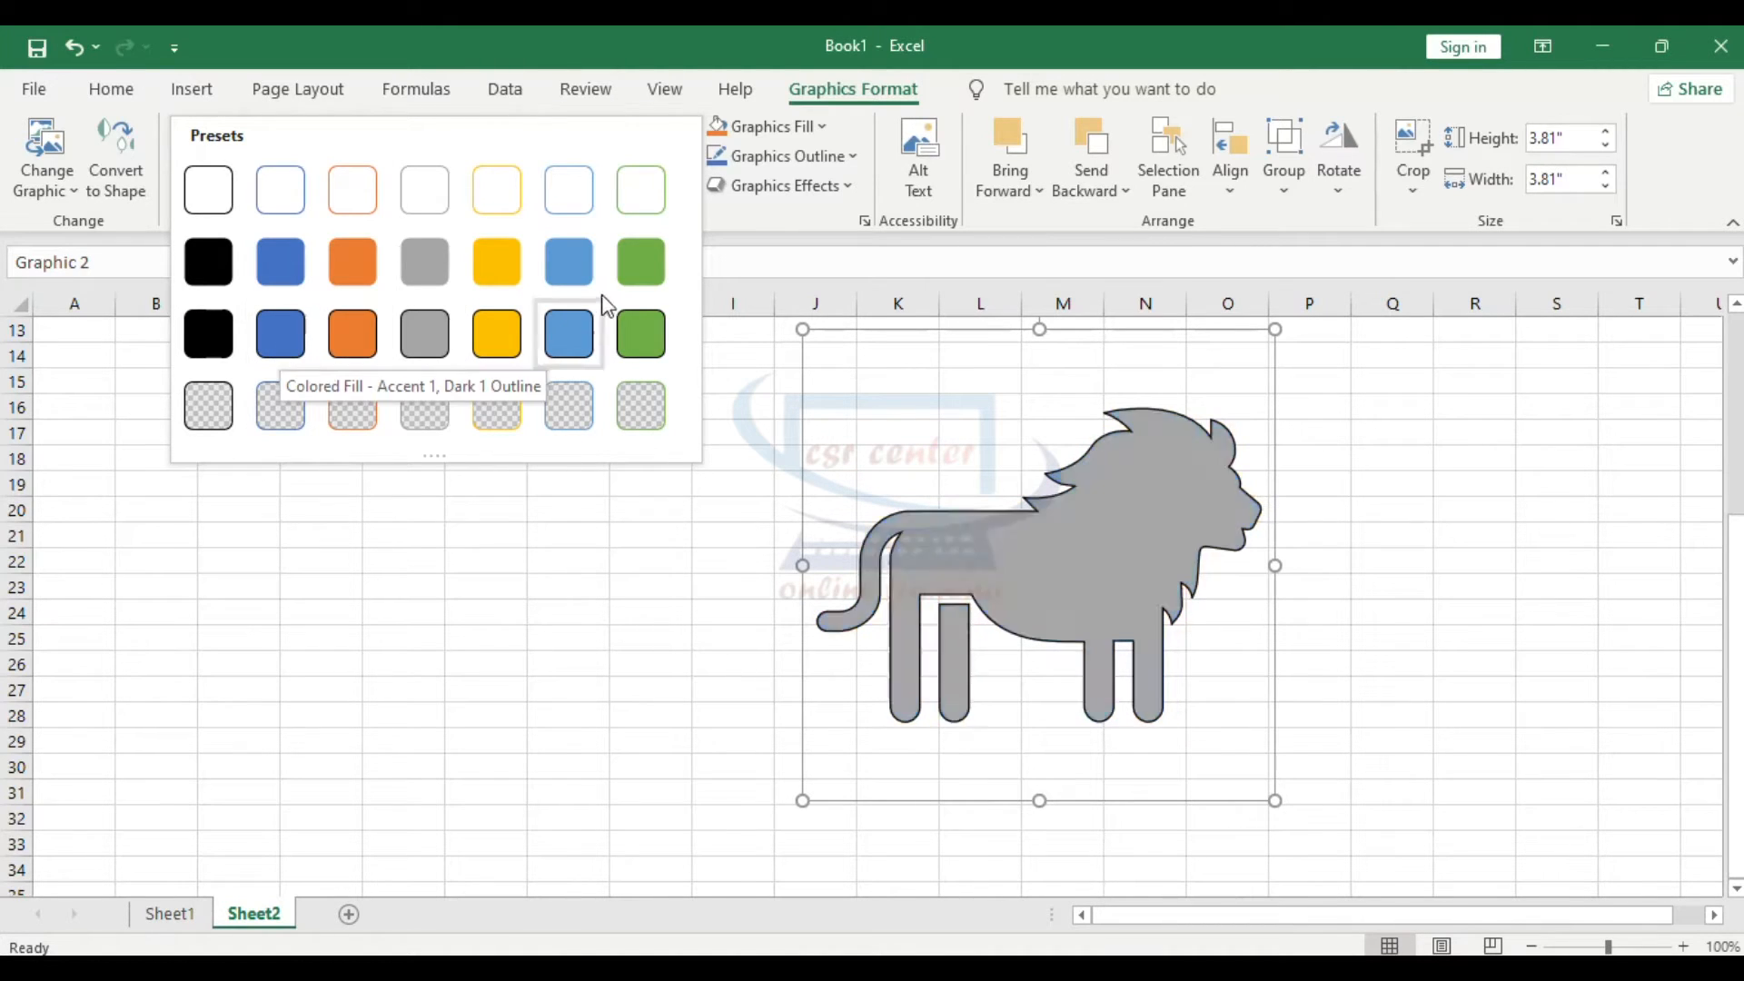
left_click(638, 271)
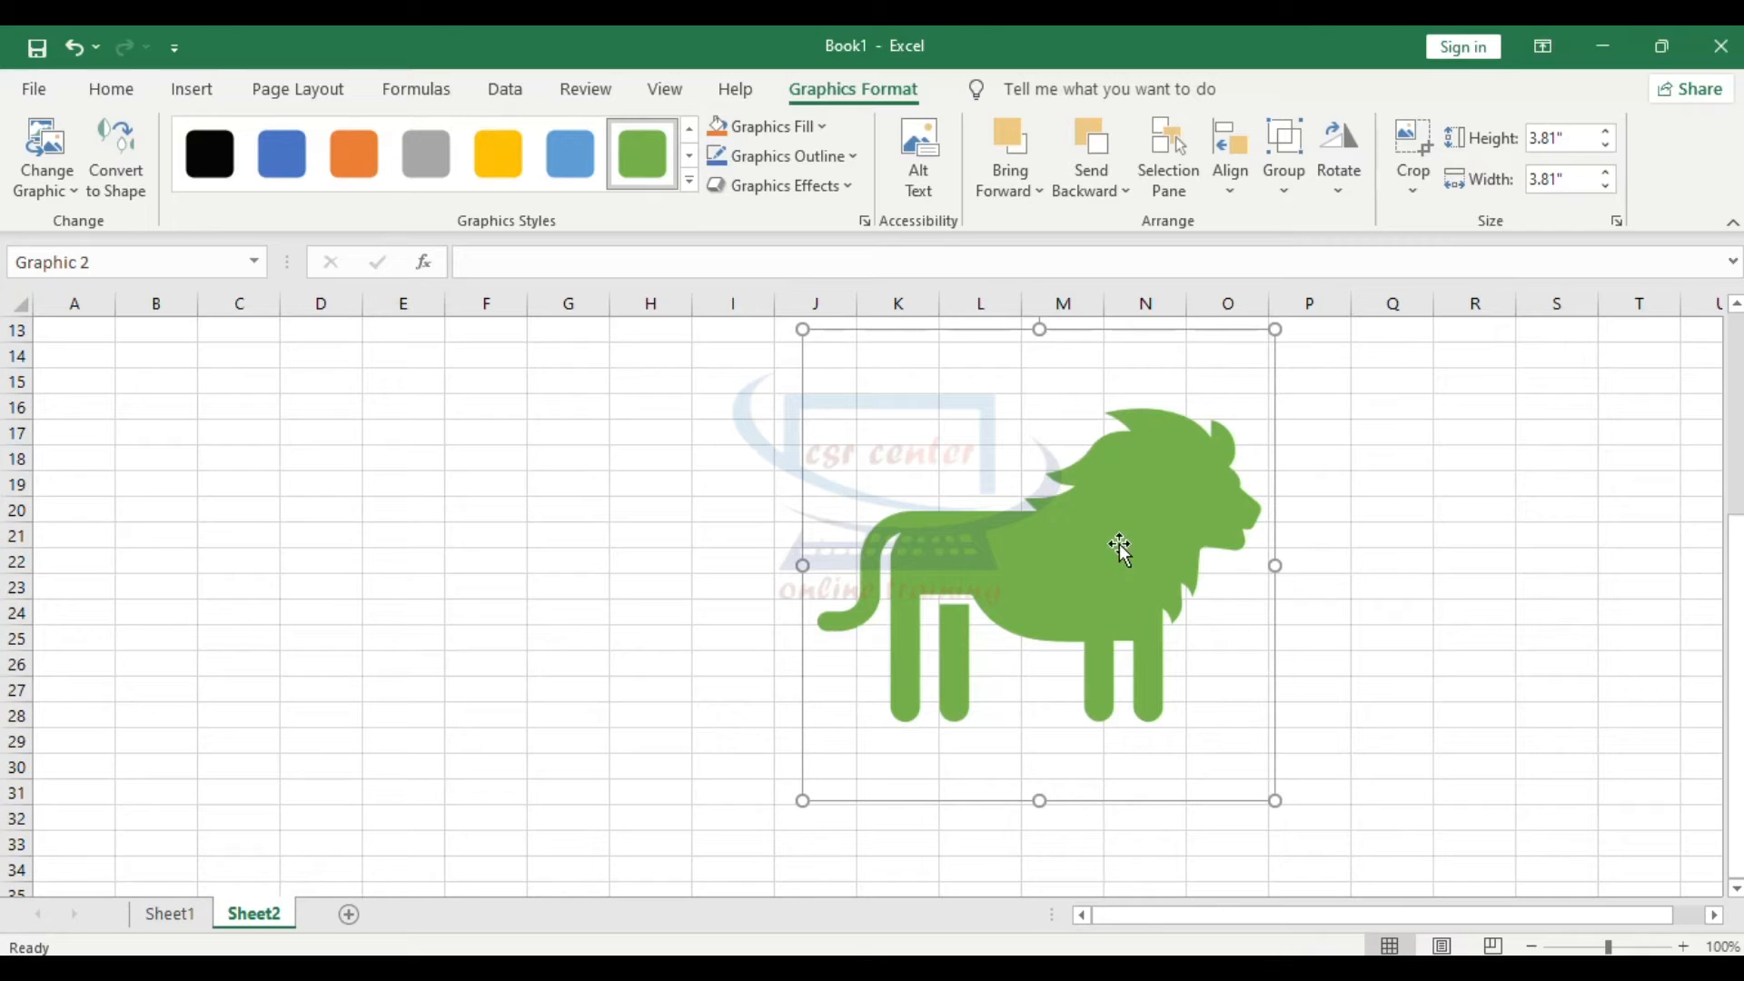
left_click_drag(1104, 547, 1191, 541)
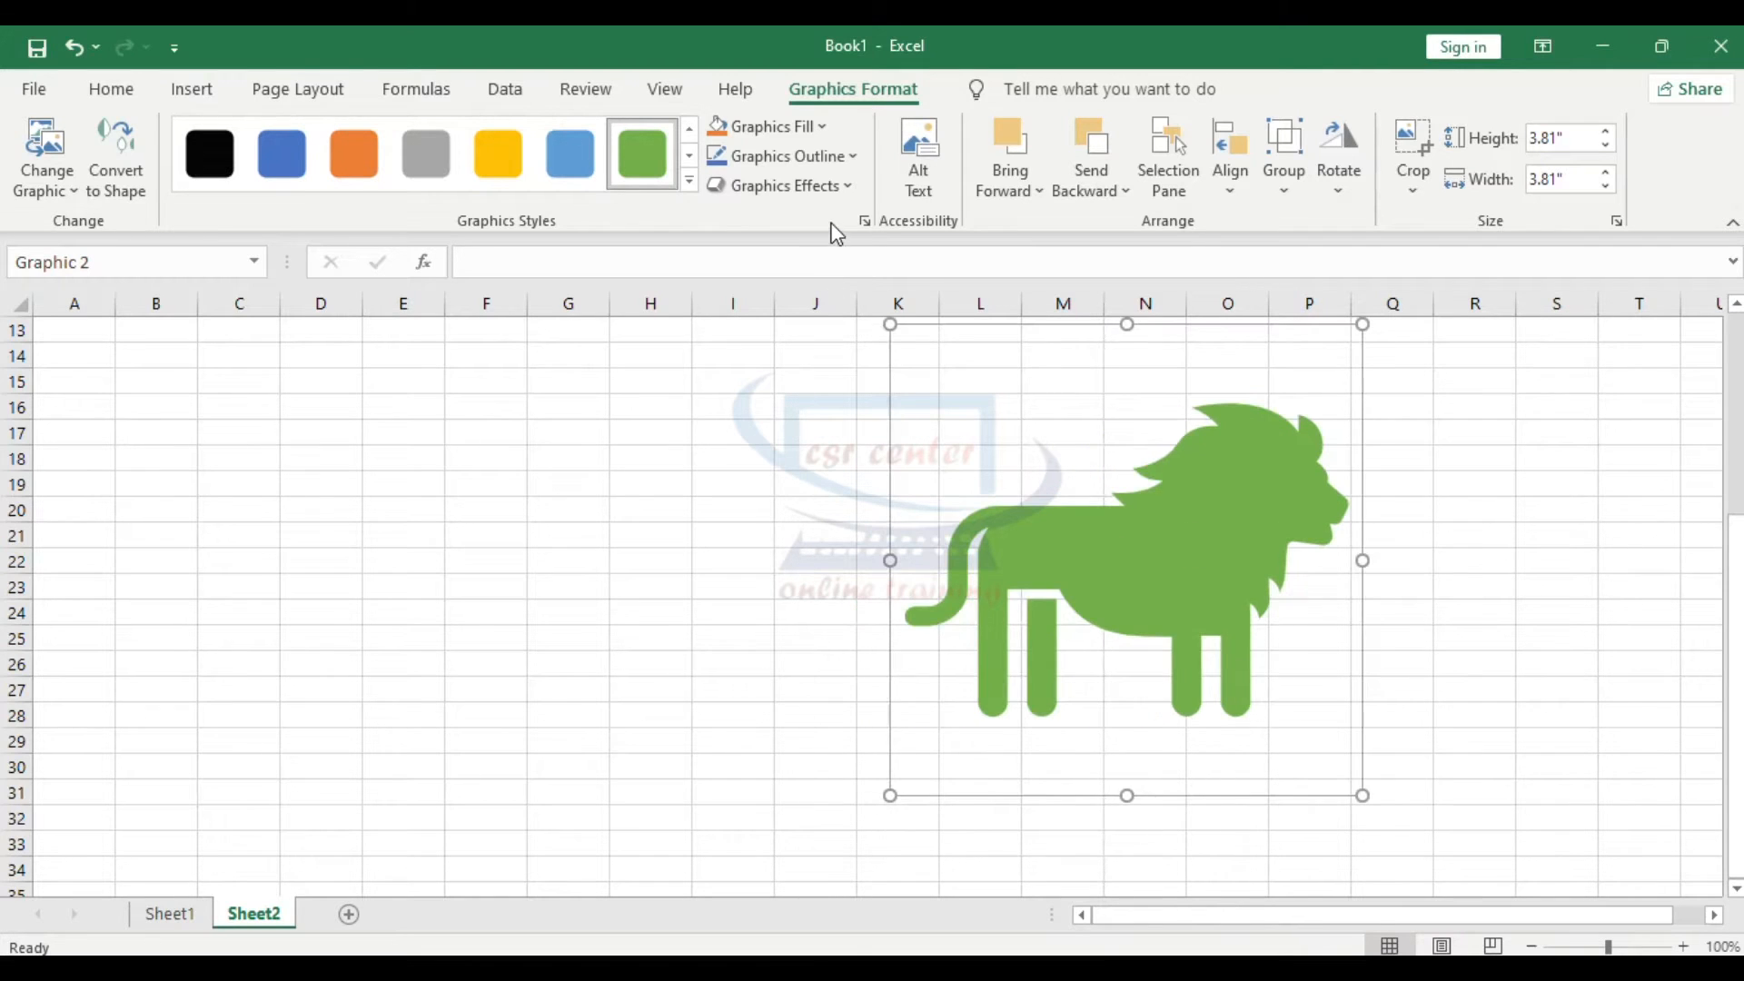
Fill the lion with a dark orange theme shade, and replace it with the custom crimson fill #D10536
left_click(823, 127)
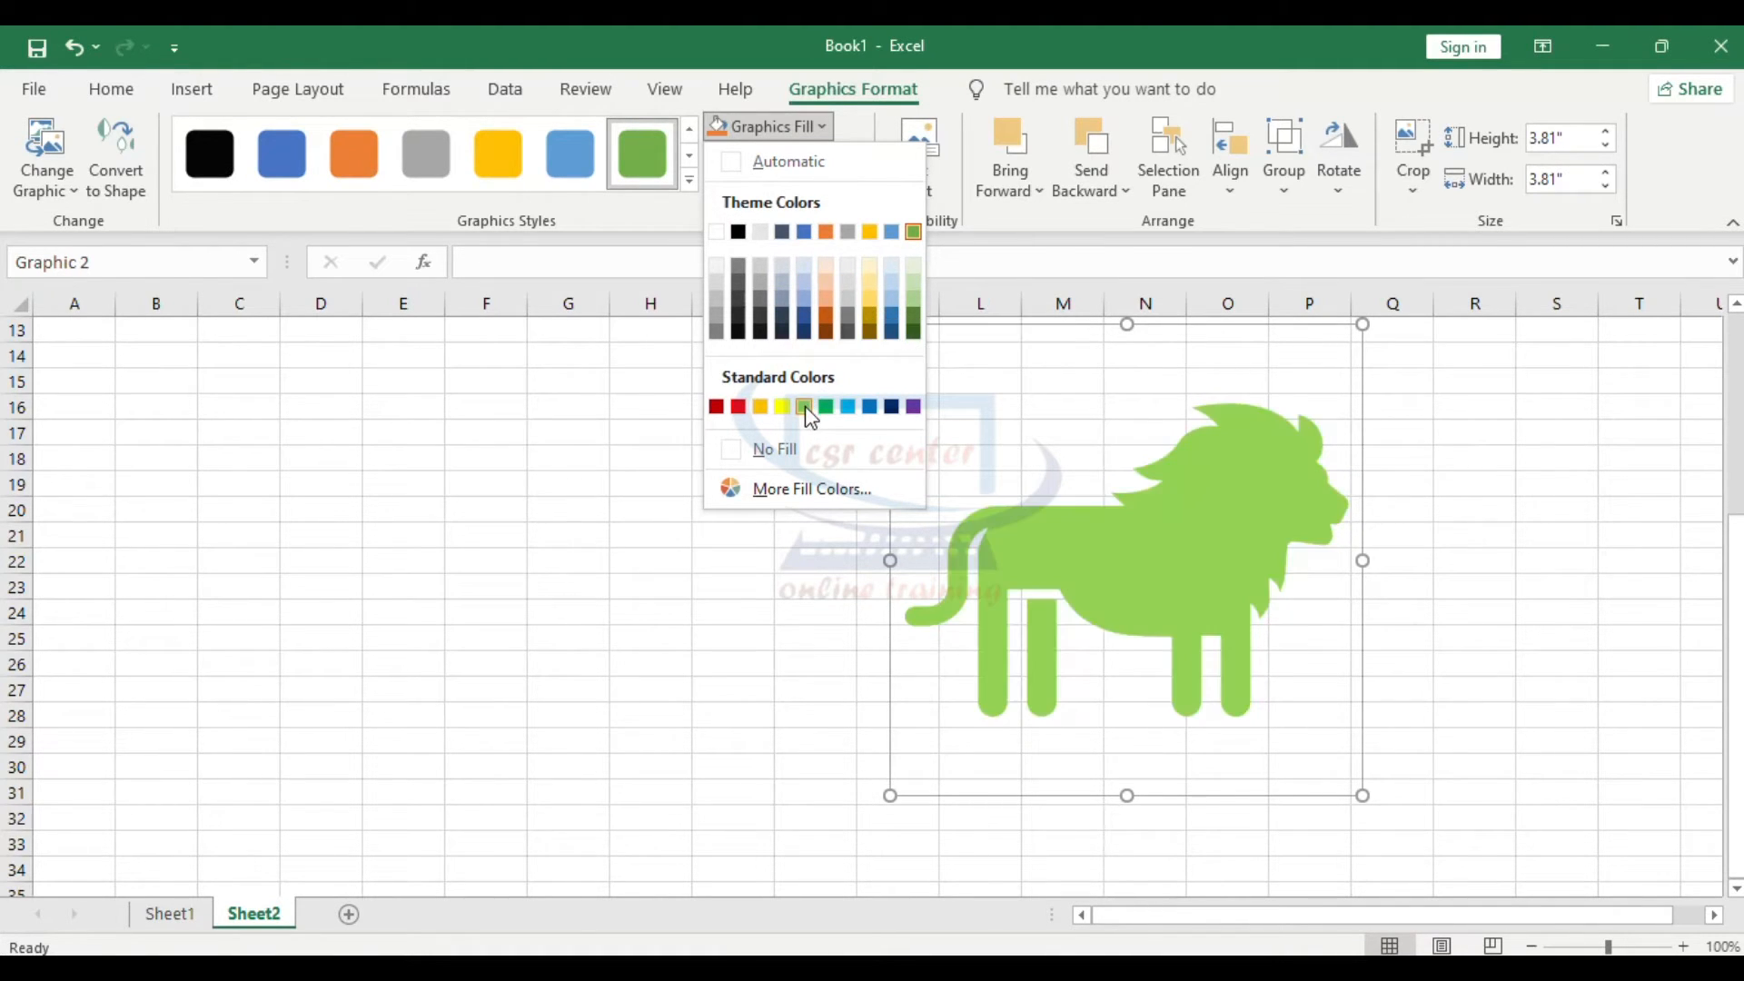
left_click(826, 318)
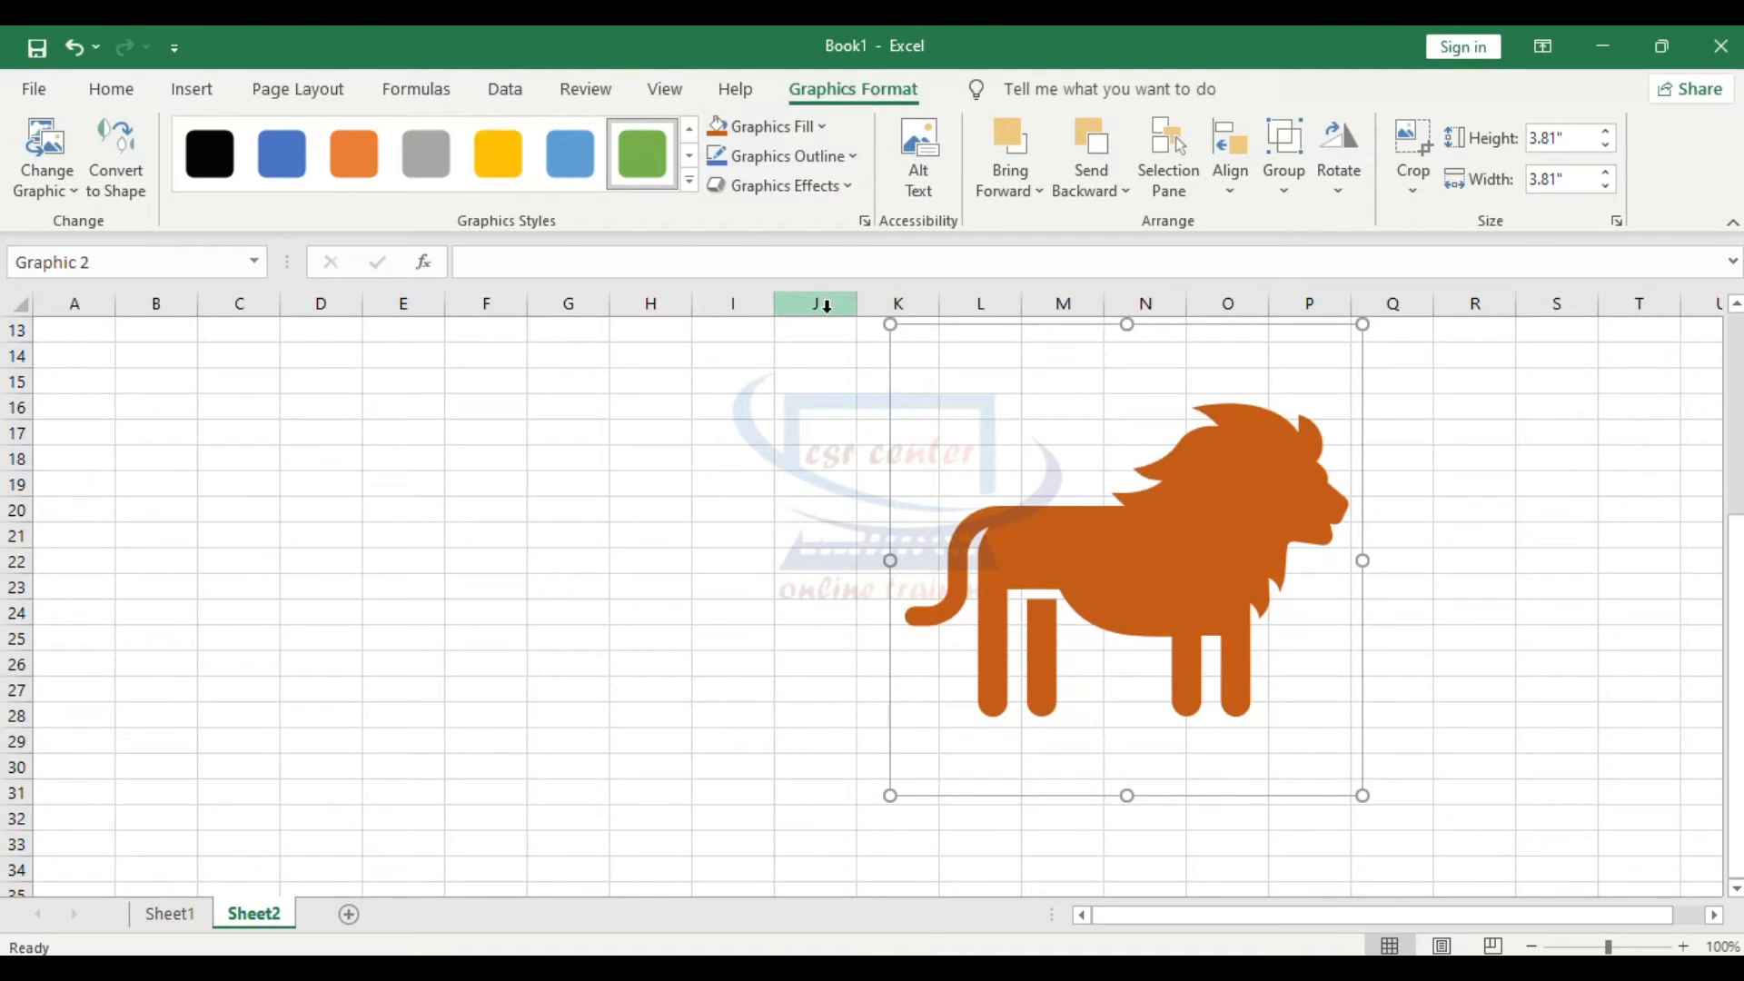
left_click(822, 127)
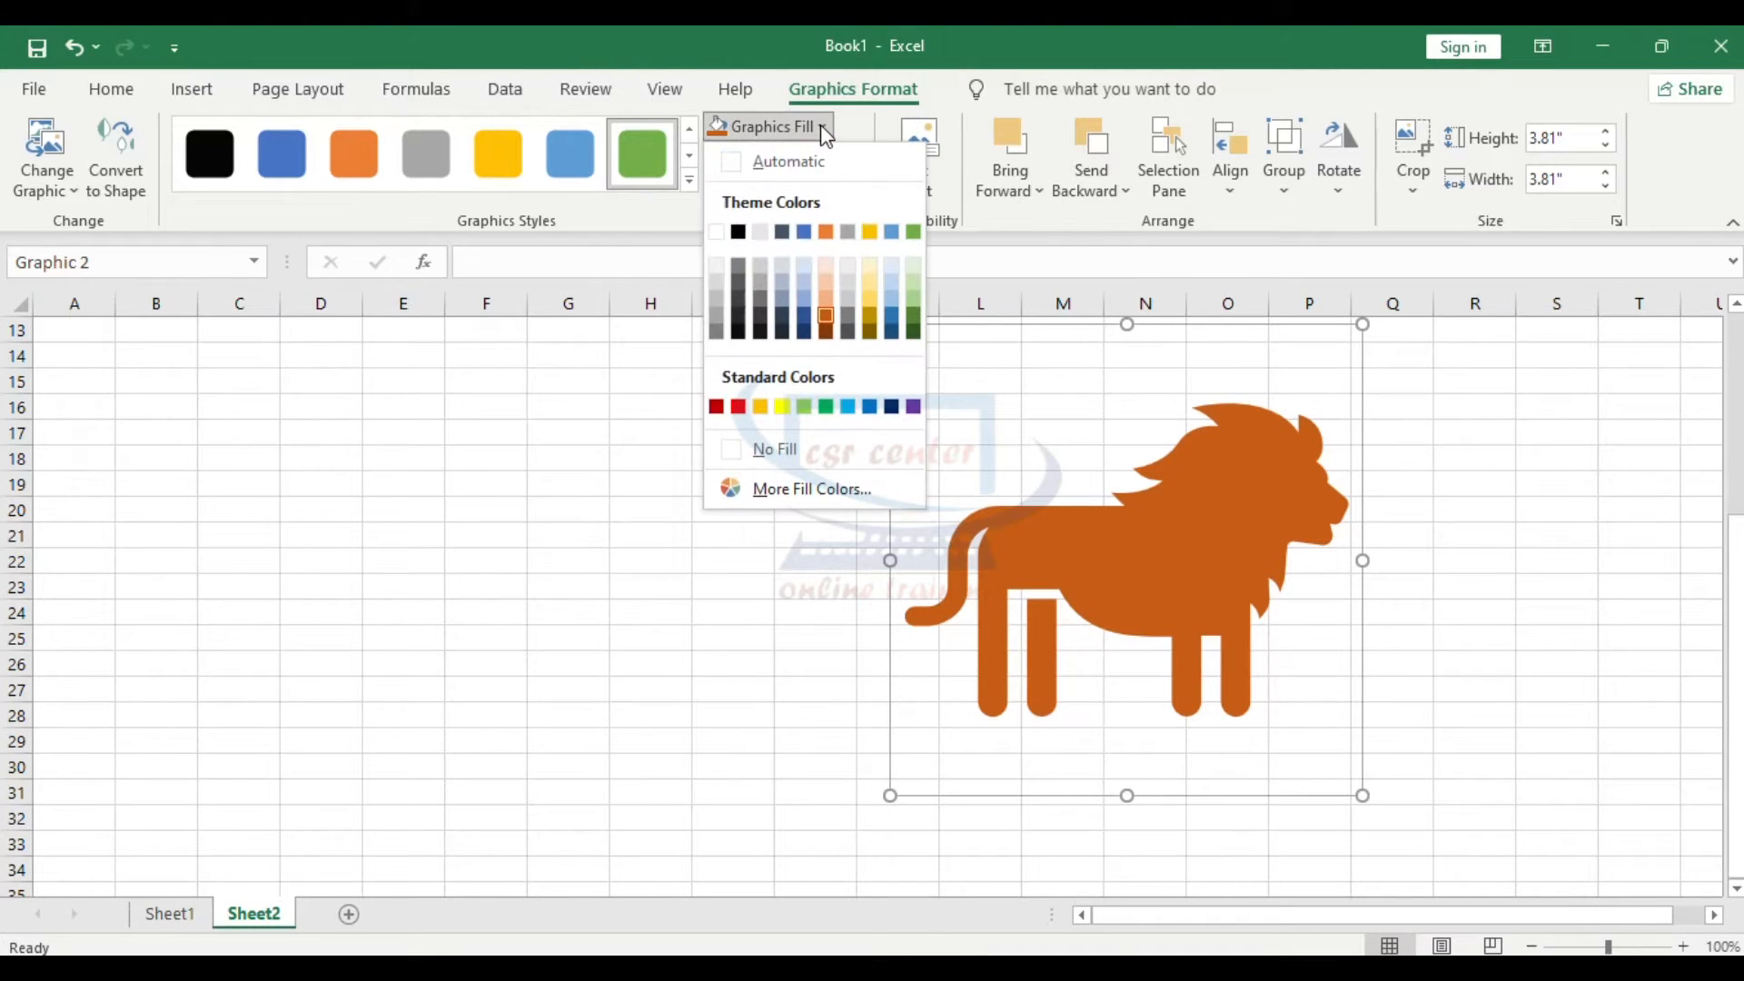
left_click(799, 488)
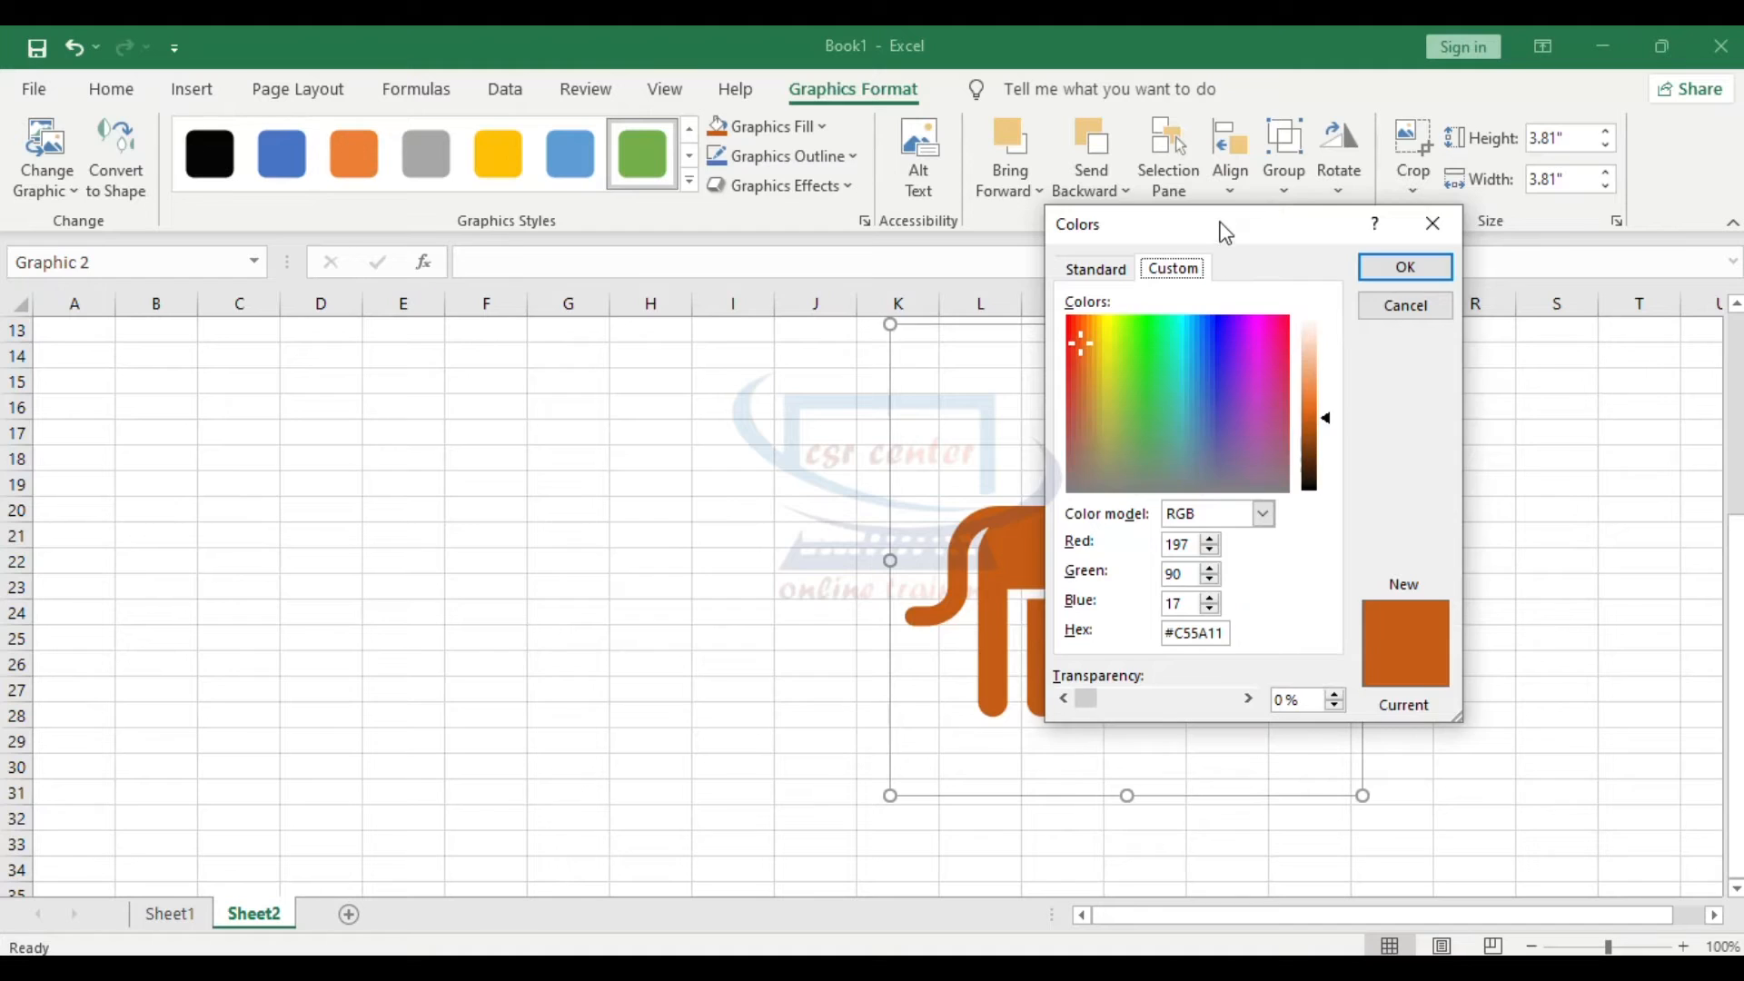
left_click_drag(1225, 232, 544, 227)
left_click(585, 397)
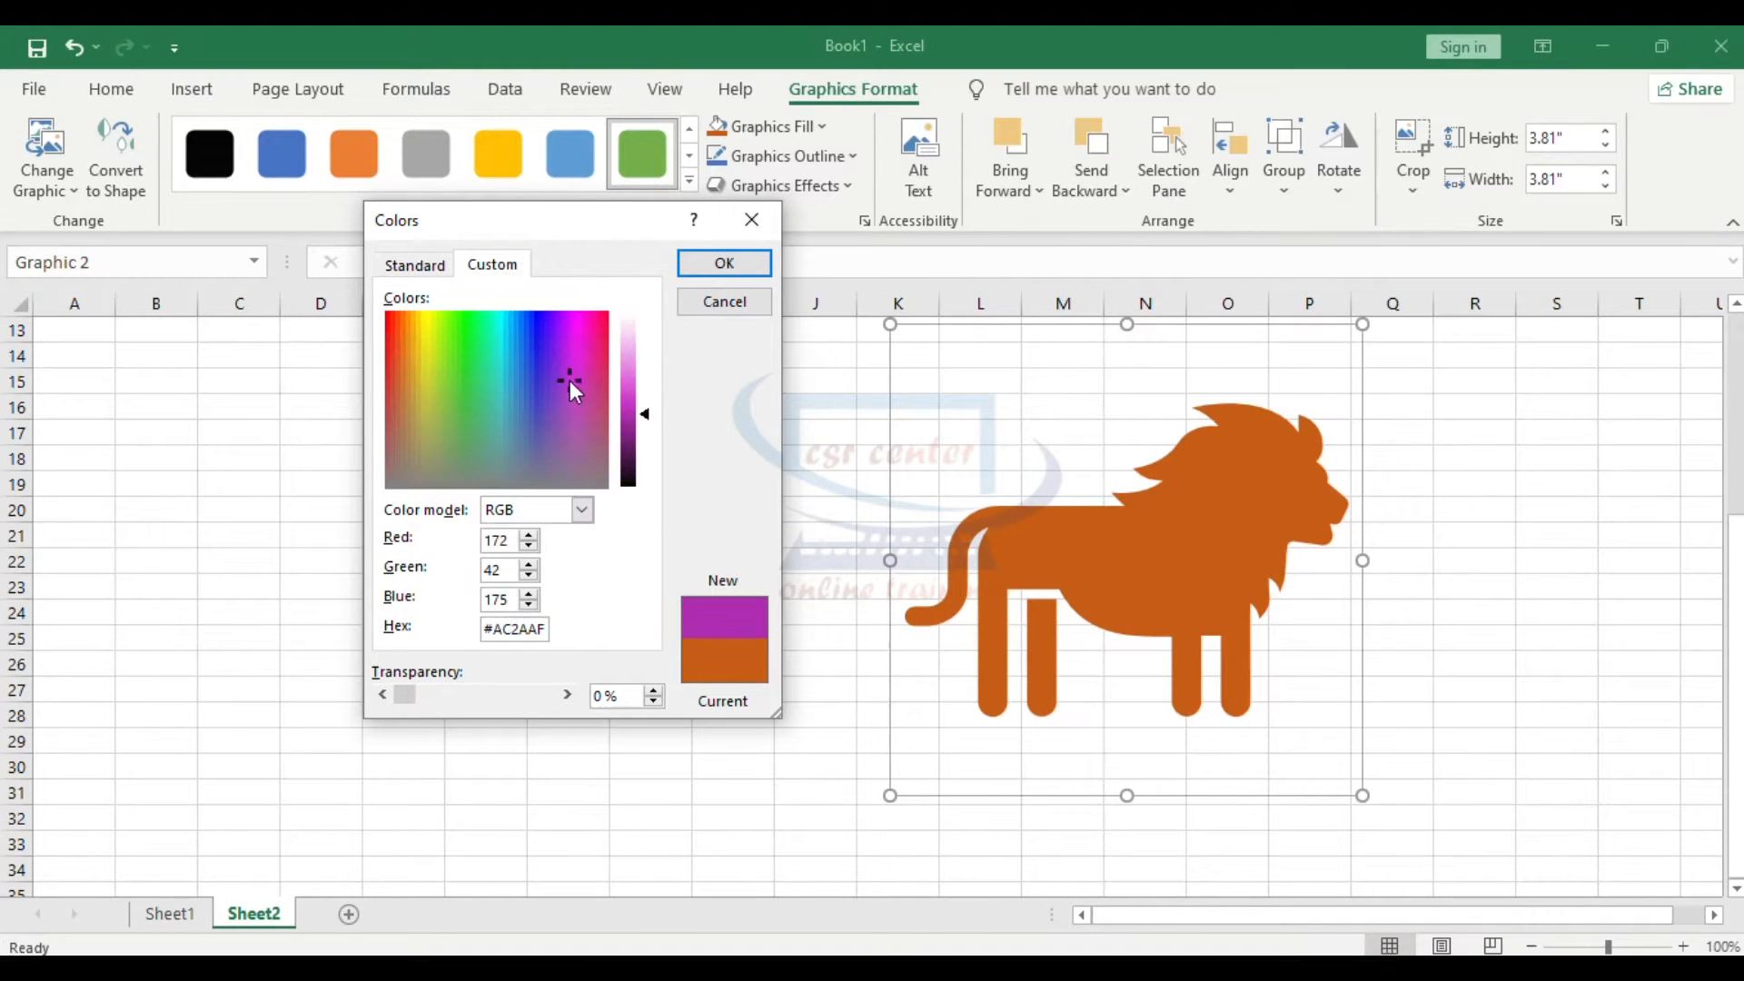
left_click(595, 324)
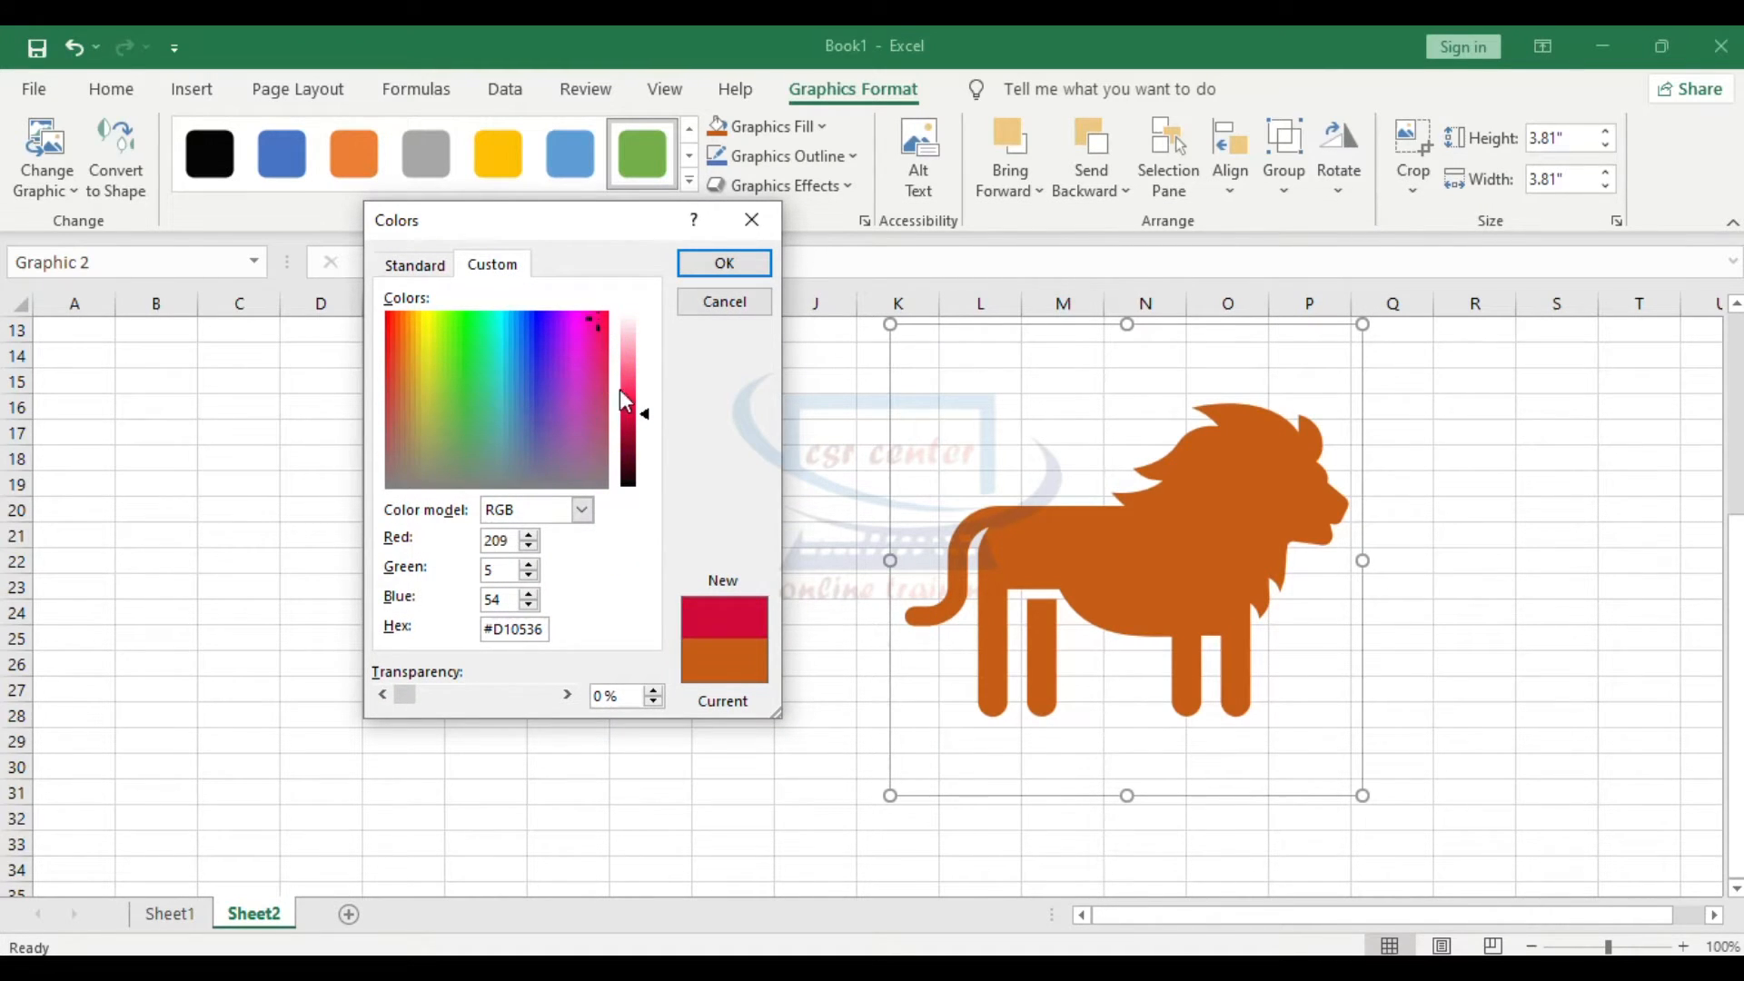
left_click(724, 265)
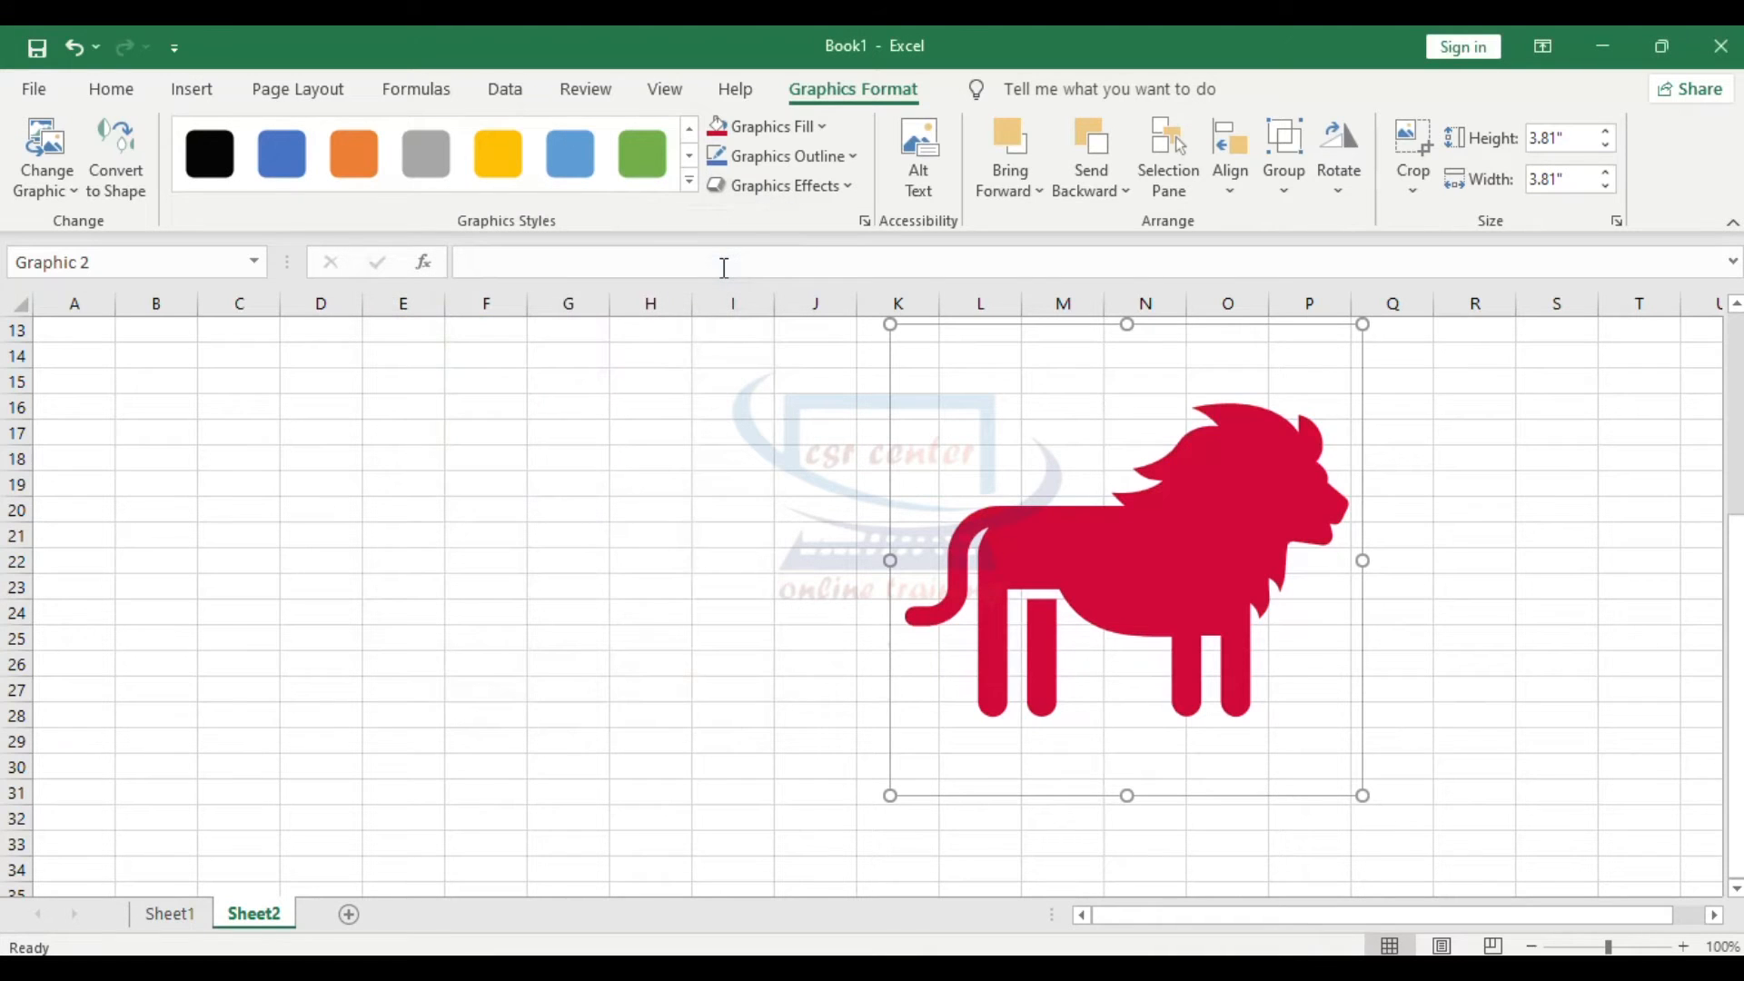
Give the lion a black outline with a weight of 4½ pt
left_click(857, 161)
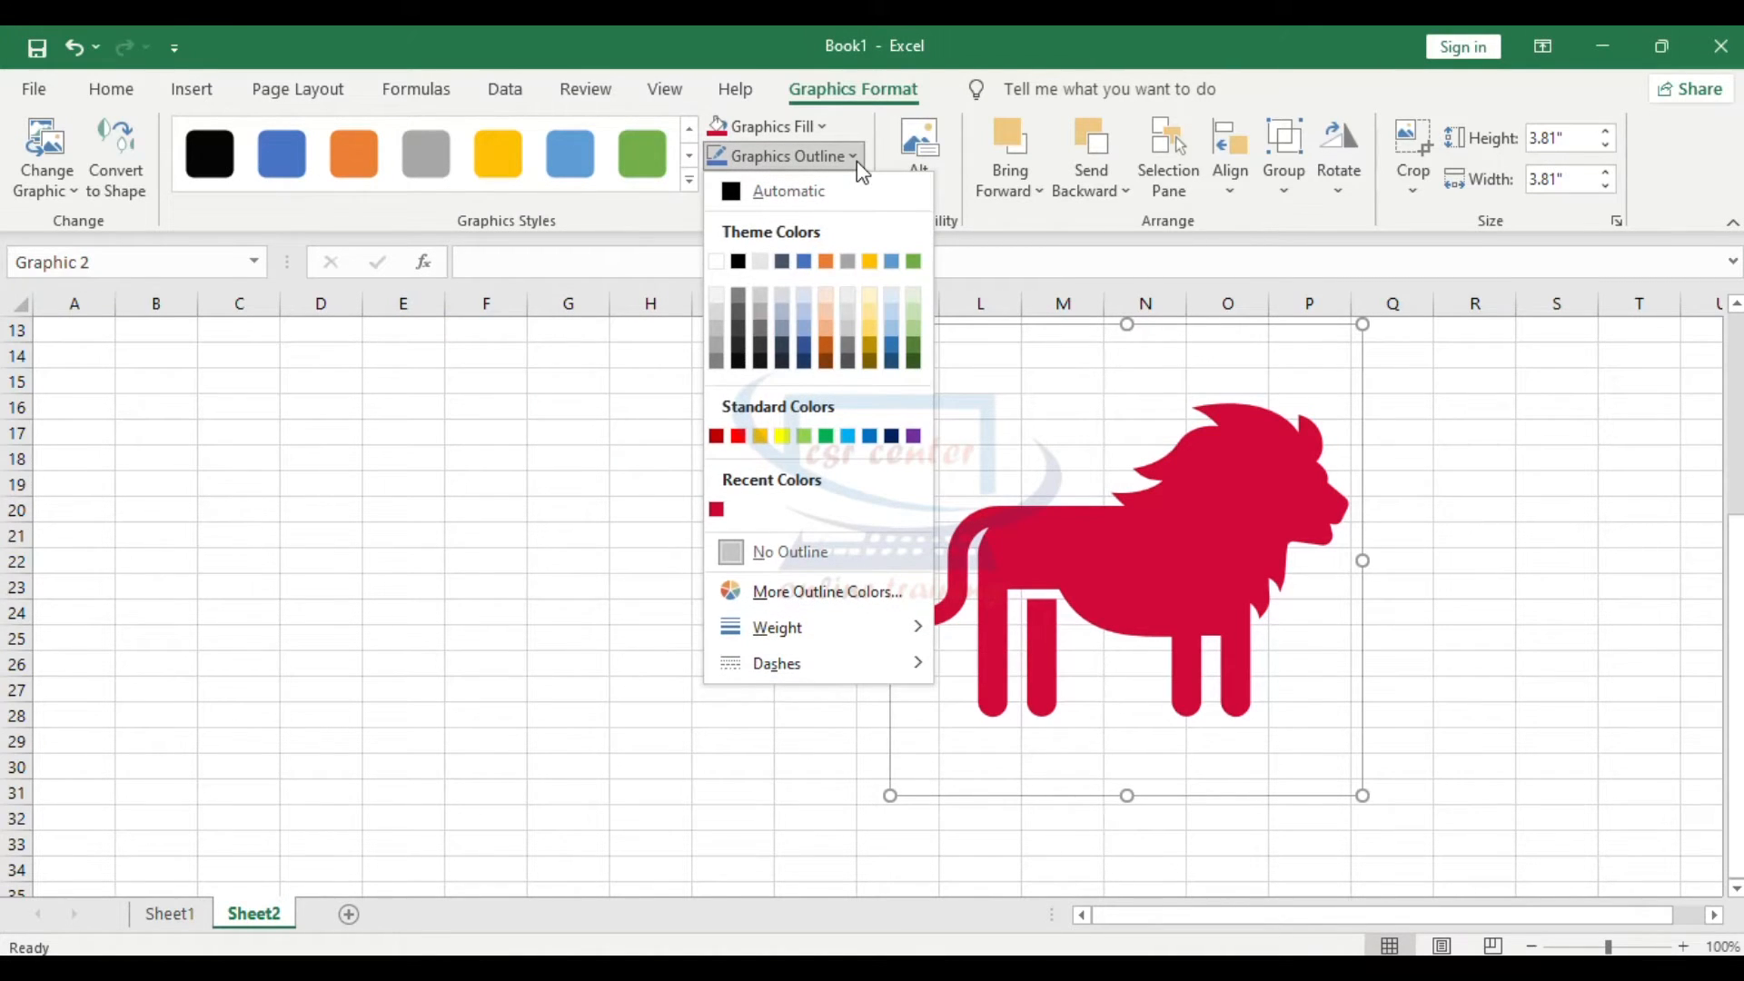
left_click(738, 262)
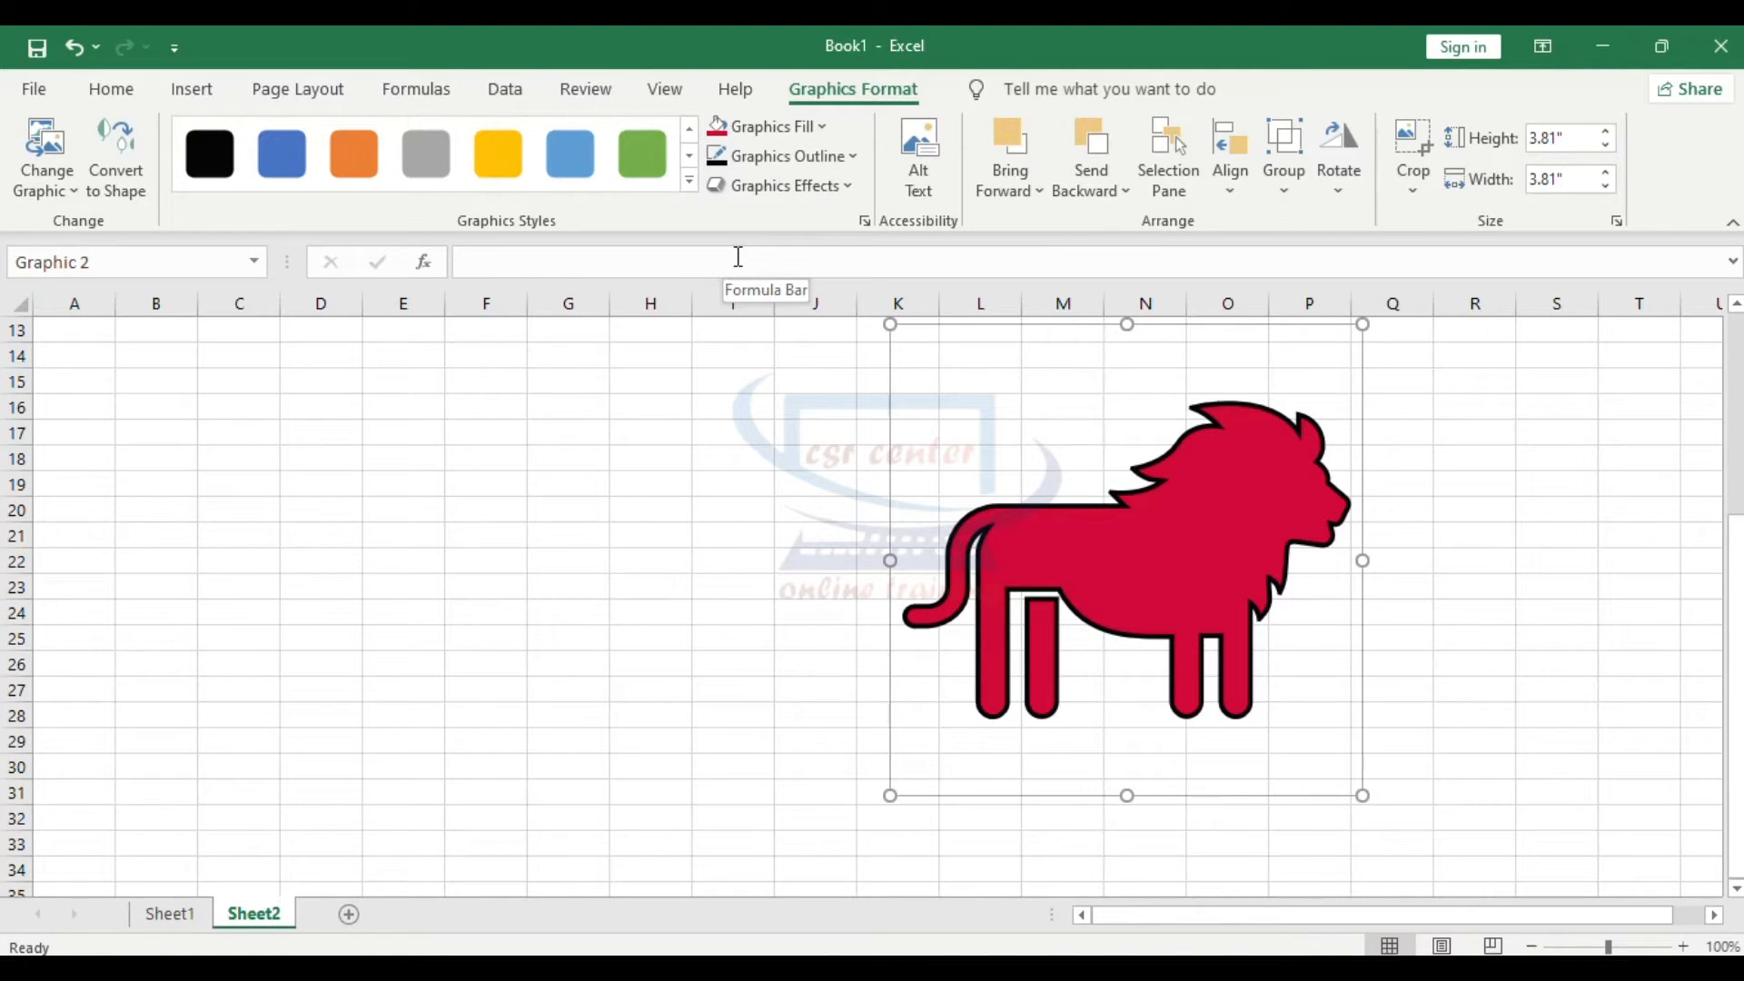
left_click(861, 159)
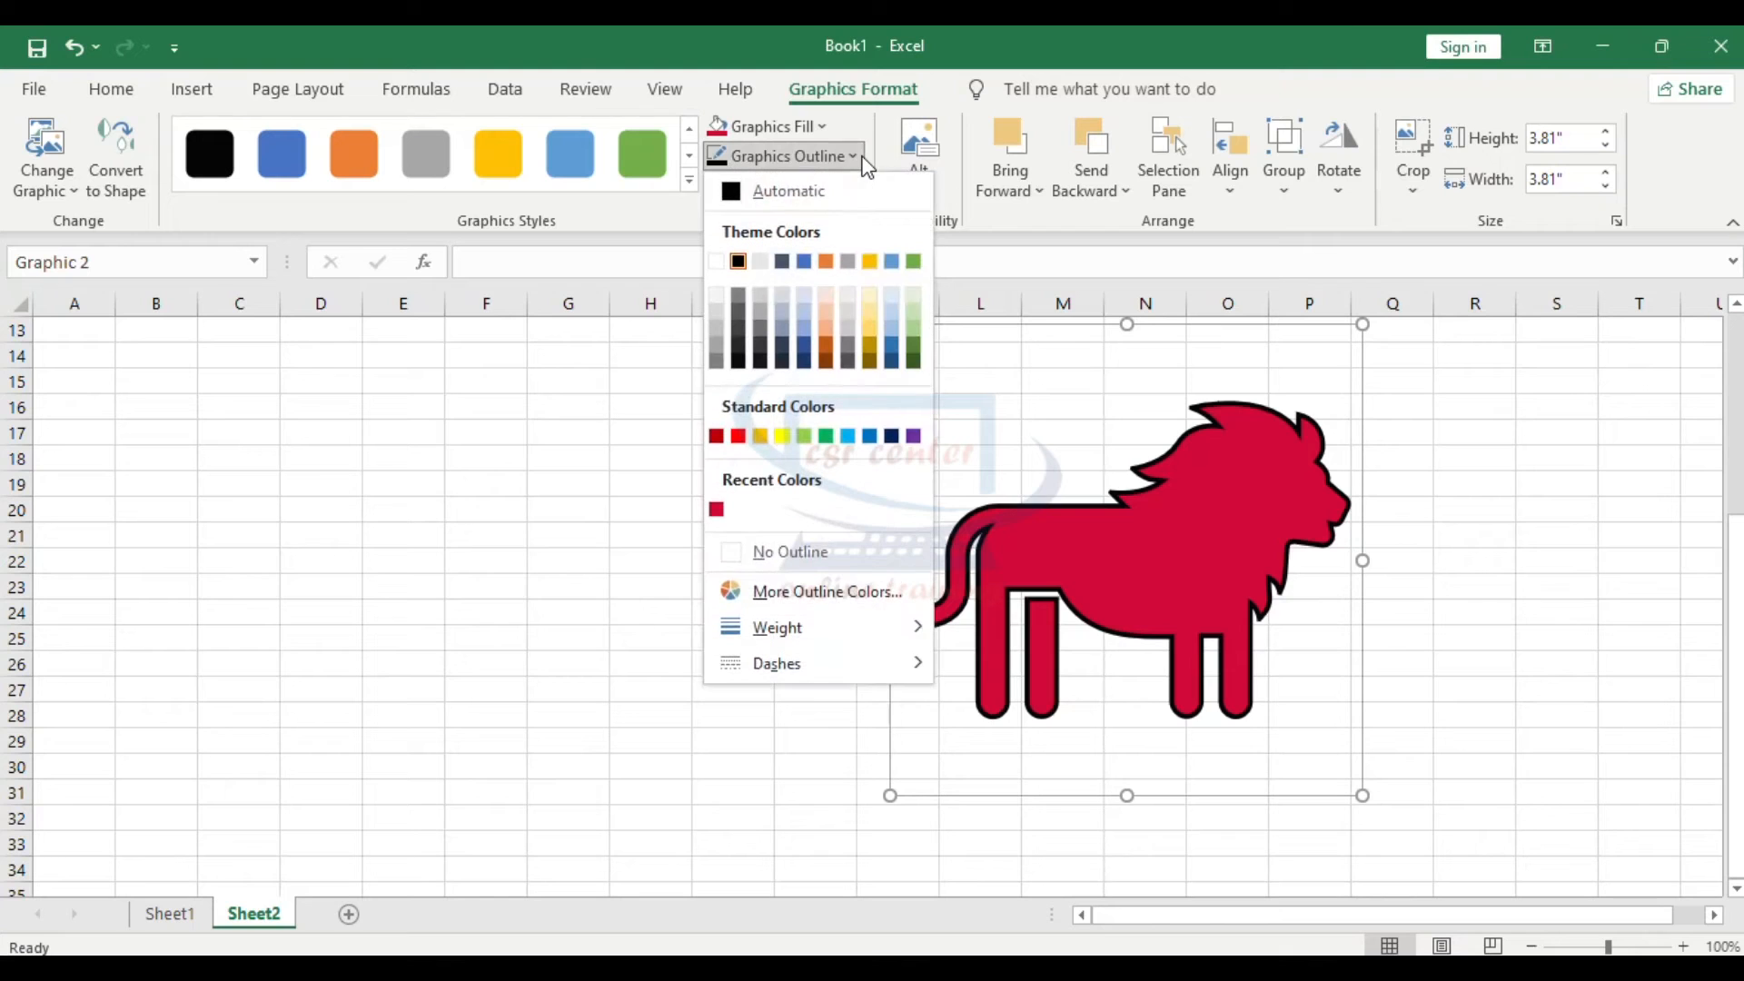
mouse_move(818, 627)
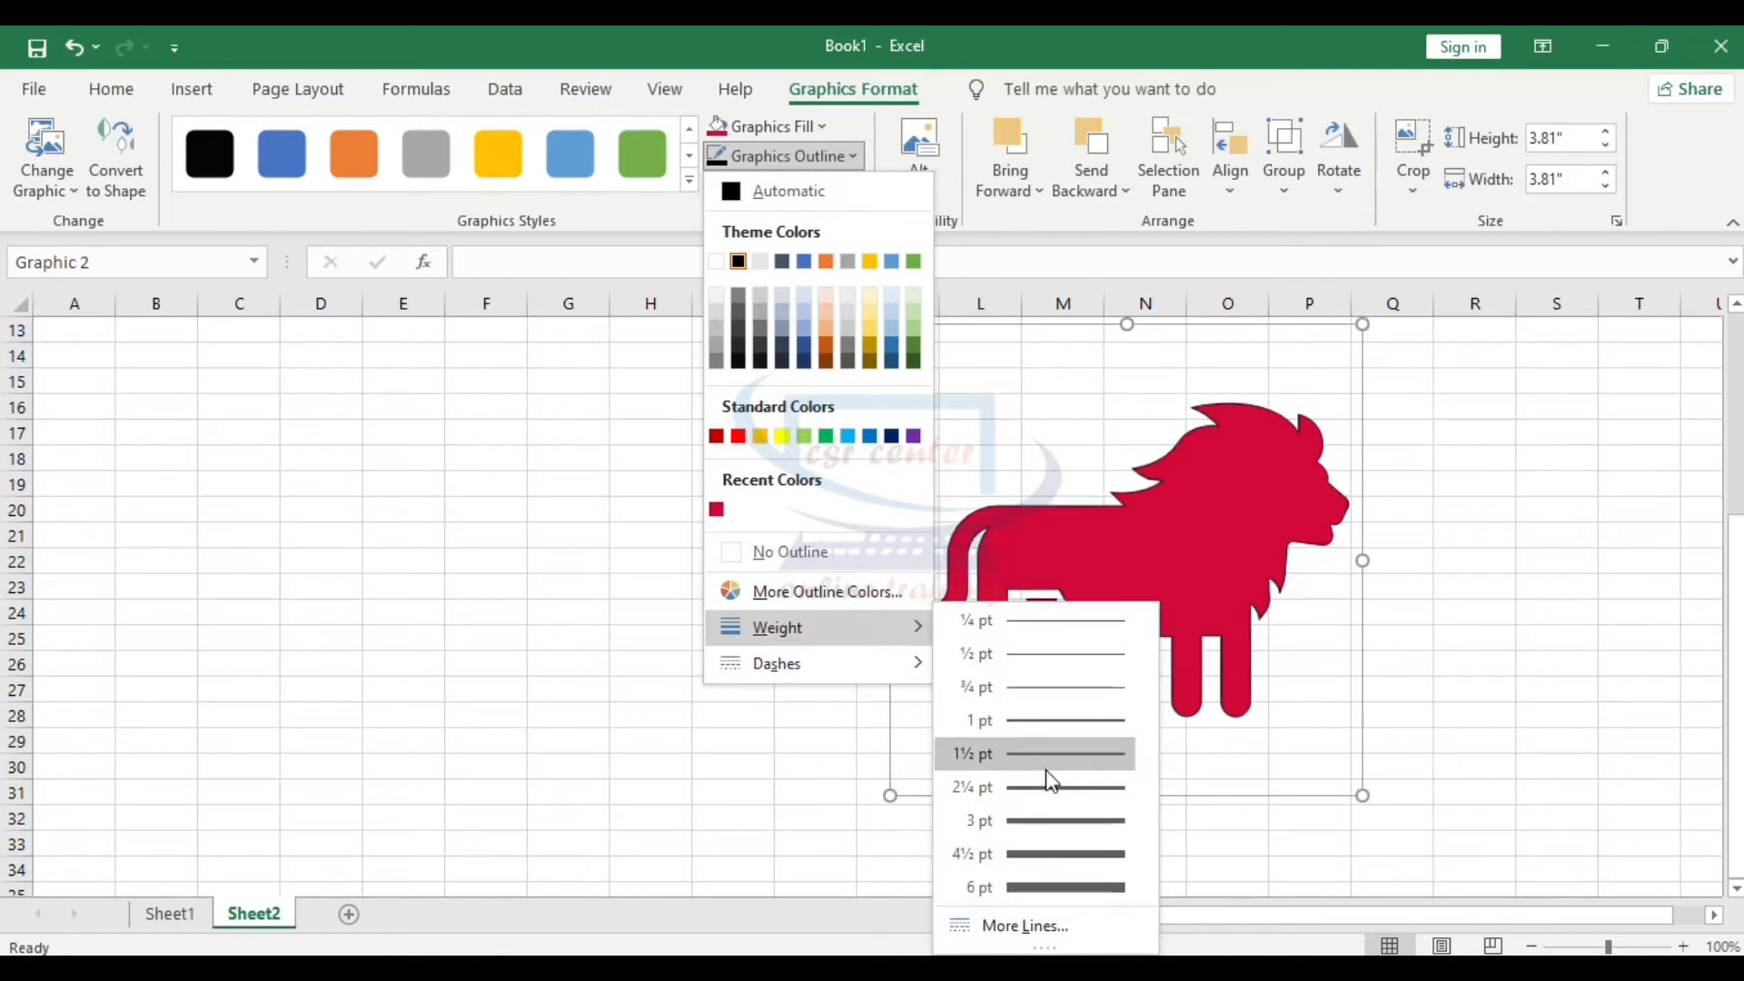
left_click(1072, 852)
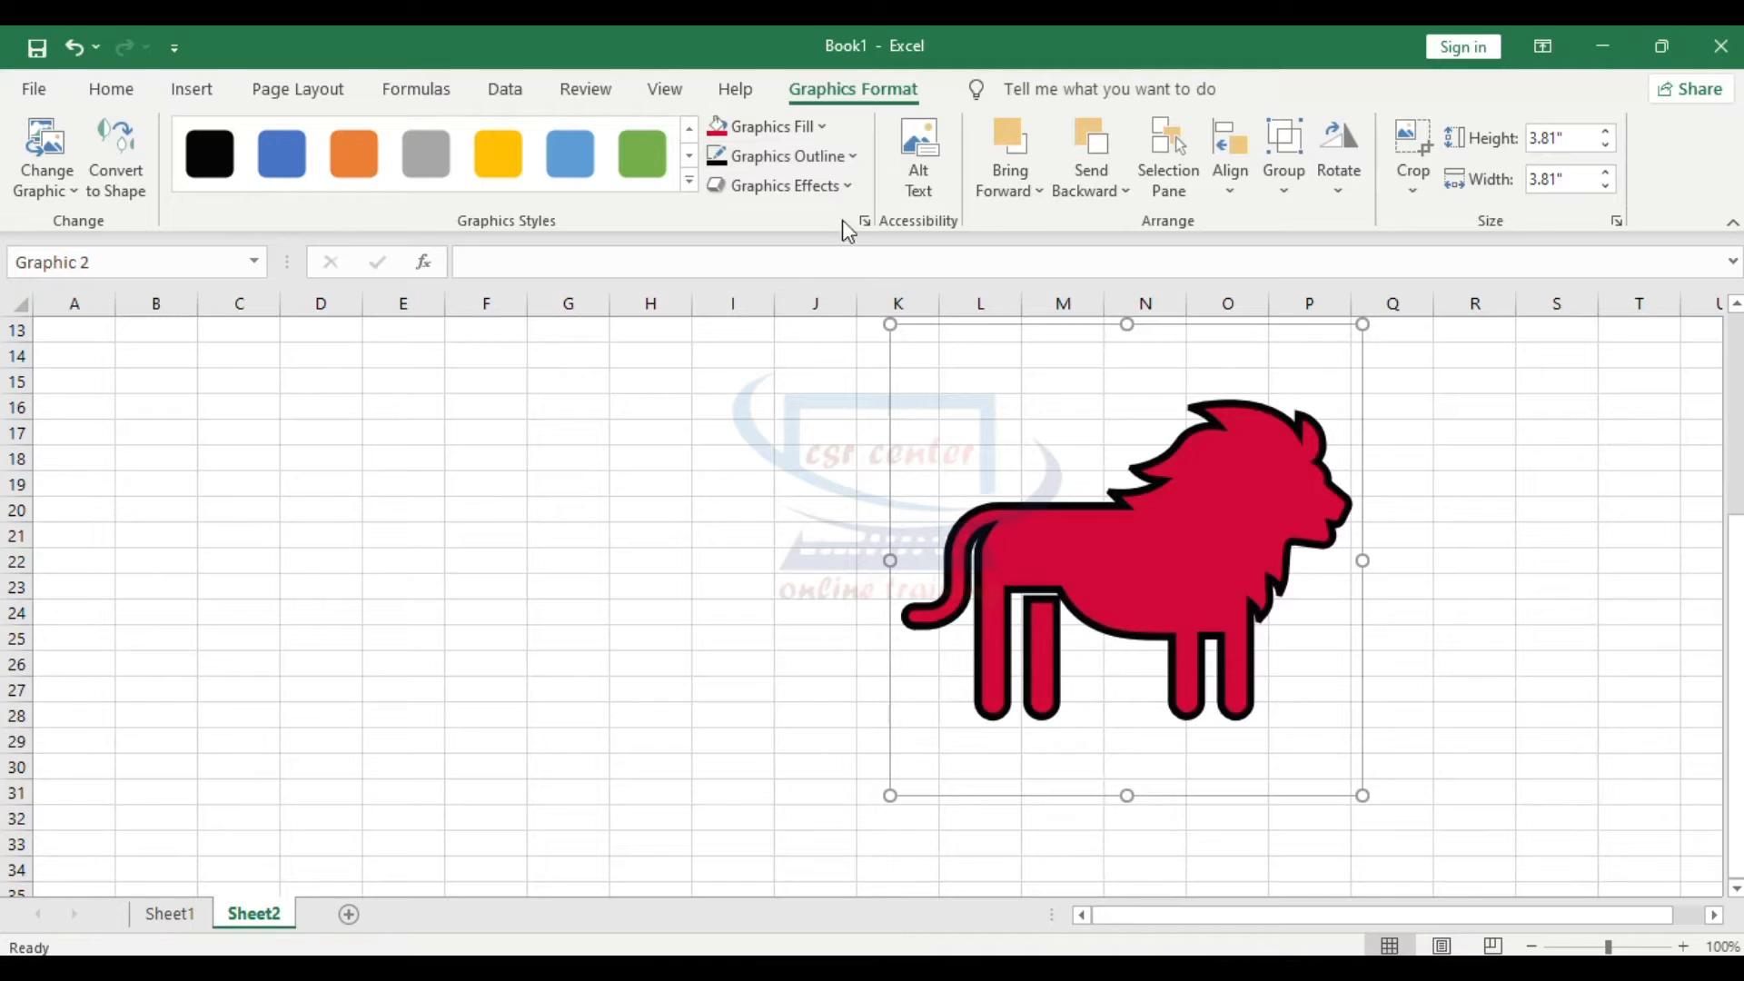
Change the lion's outline to the first dotted dash style
left_click(854, 157)
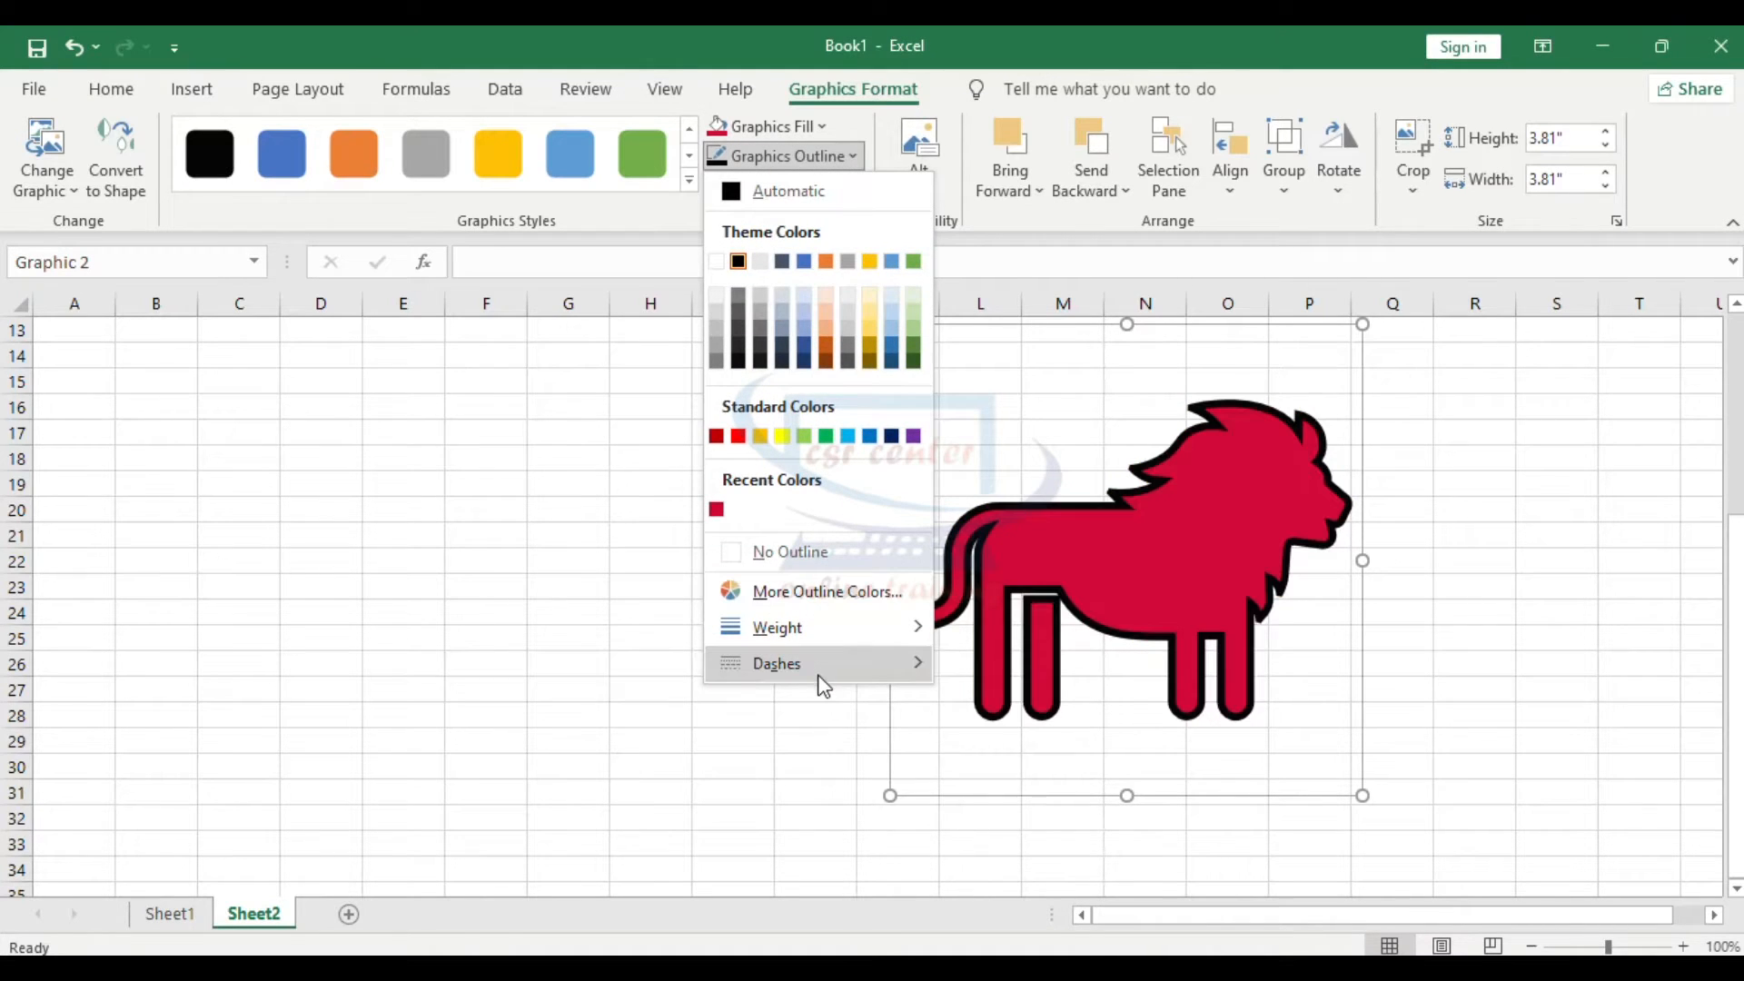
mouse_move(823, 686)
left_click(1035, 680)
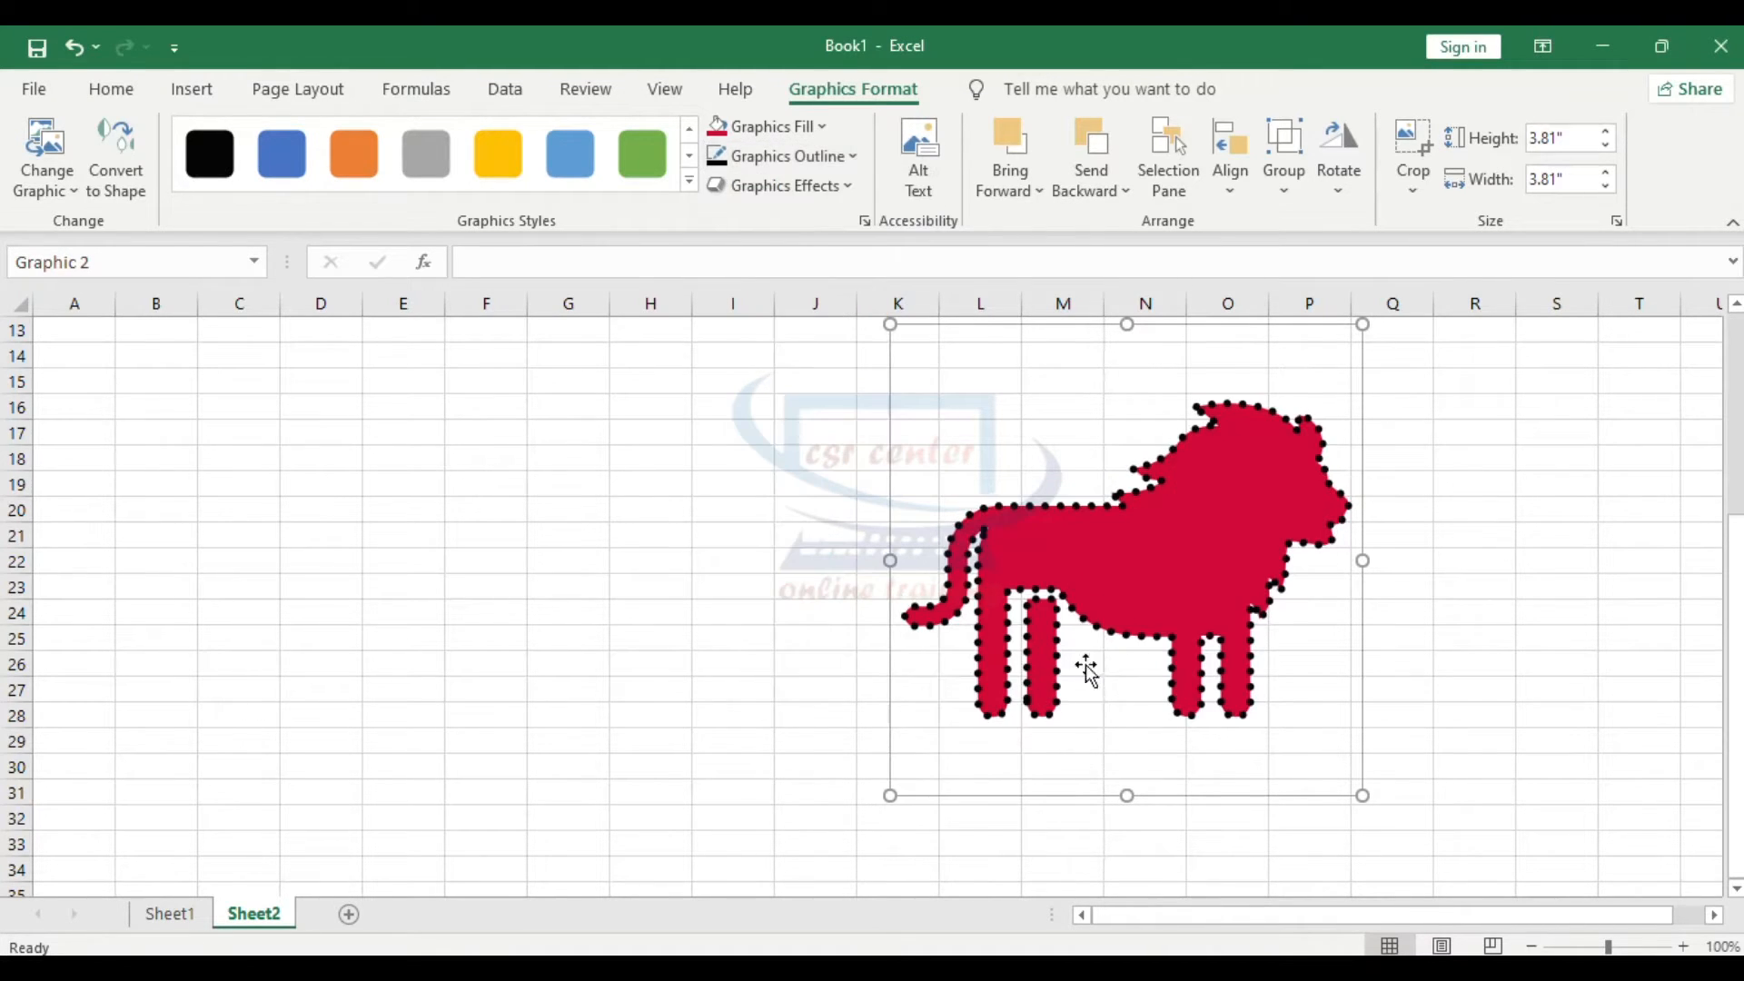
Move the lion over columns A to G and enlarge it proportionally to 4.93" by 4.93"
left_click_drag(1172, 561, 364, 527)
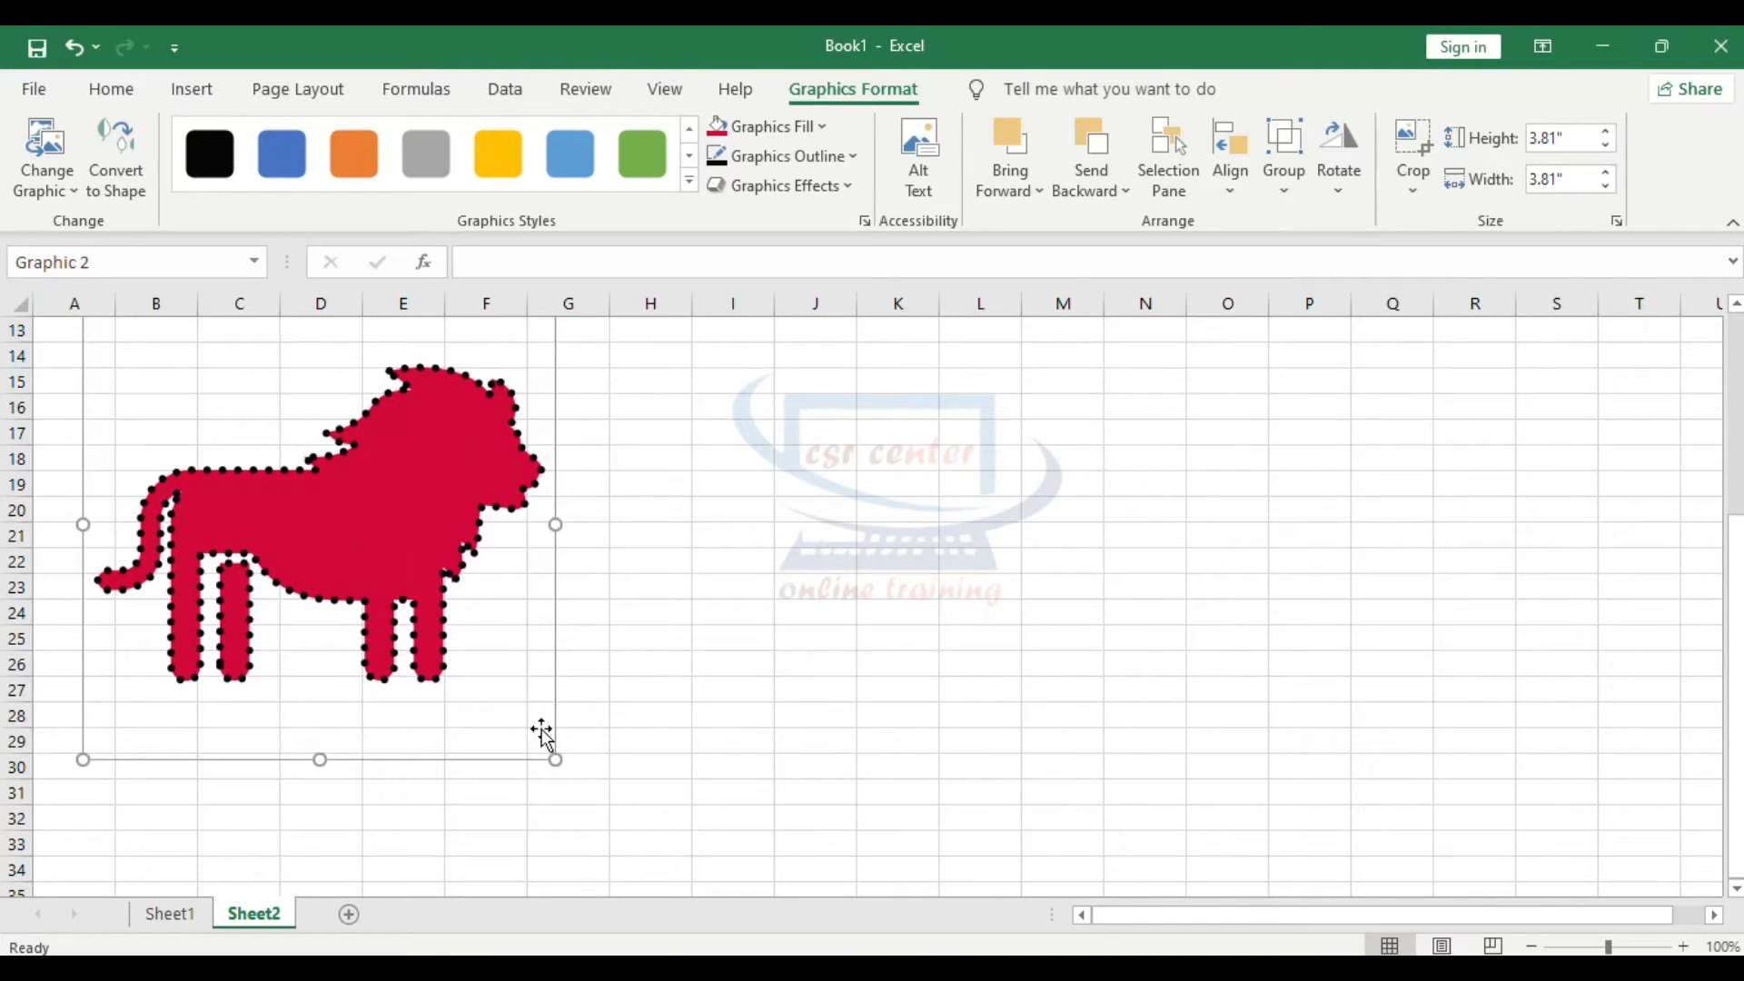
left_click_drag(556, 760, 693, 895)
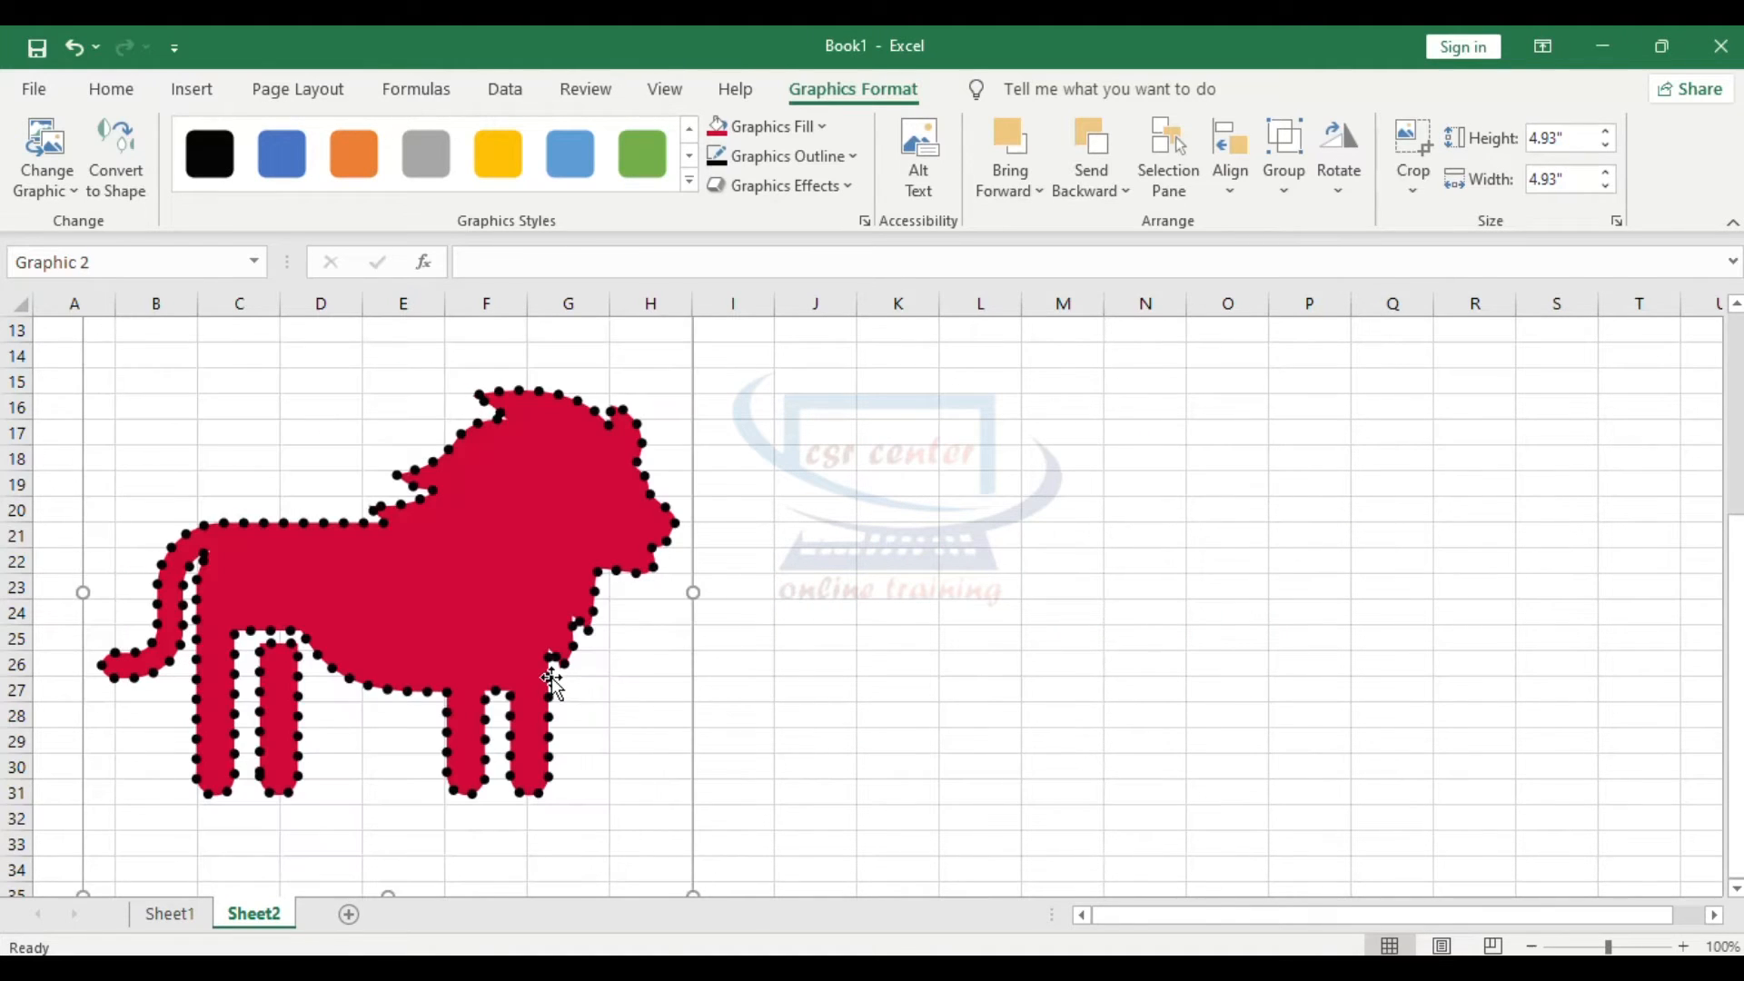
Set the dash style of the lion's outline to a solid line
left_click(854, 159)
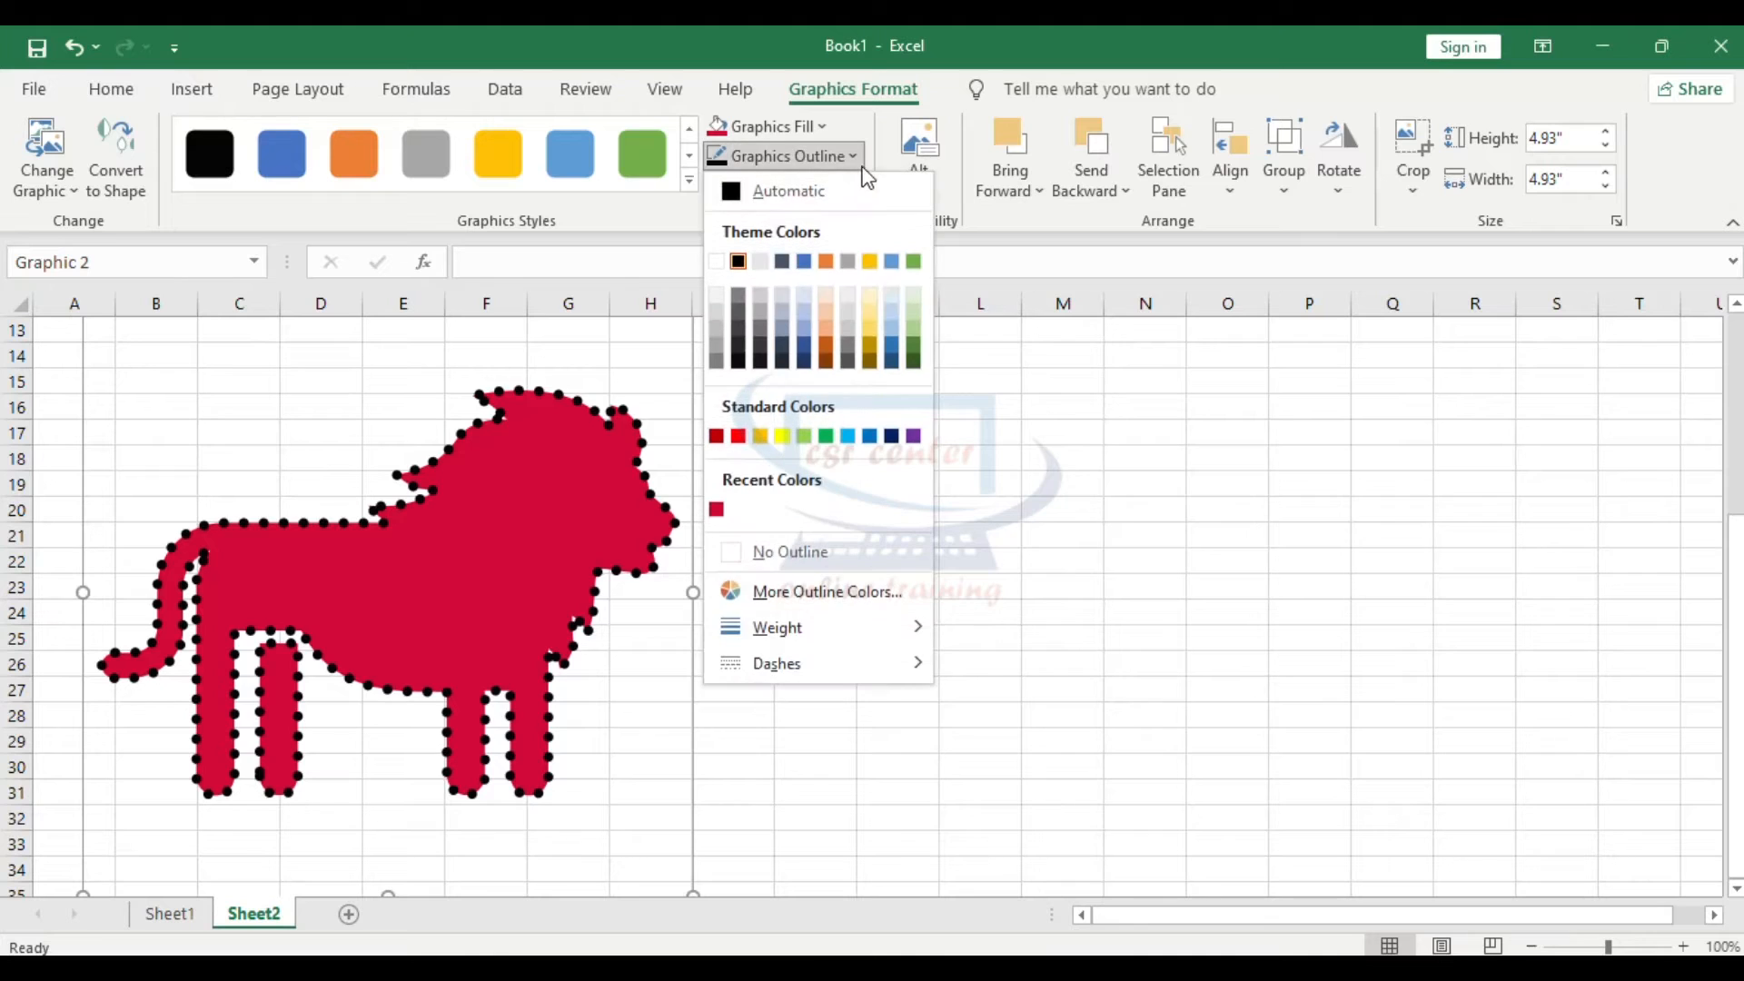
mouse_move(837, 663)
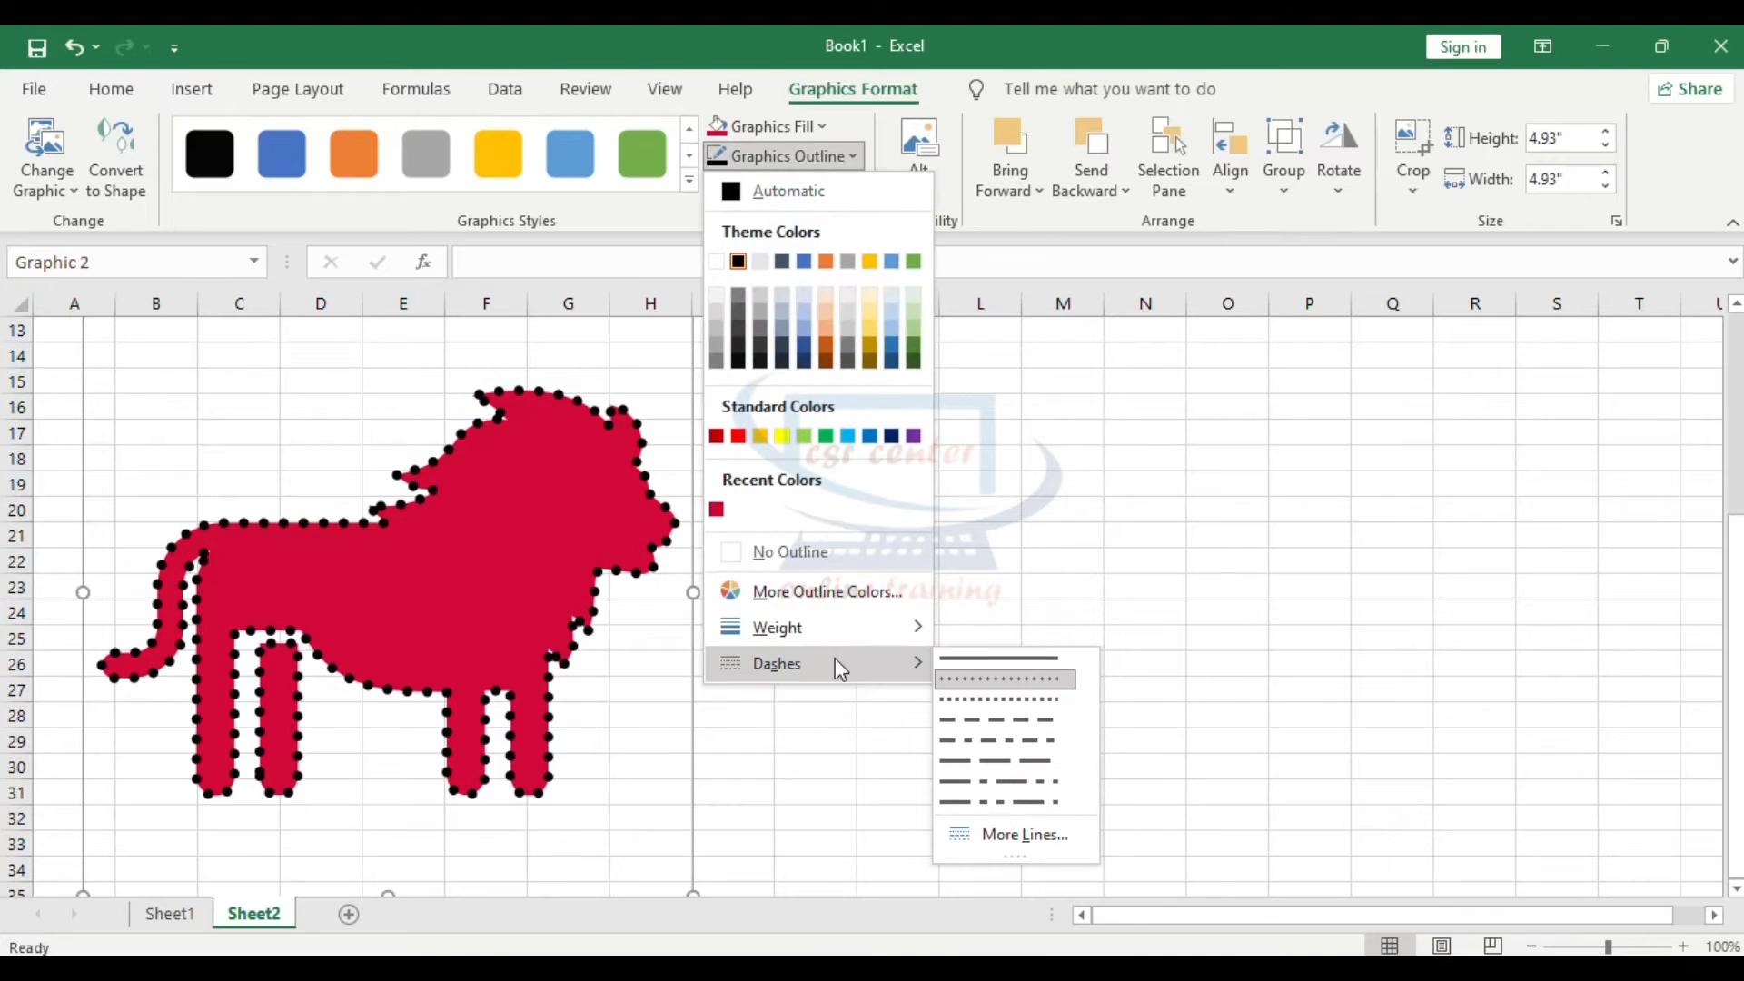
left_click(956, 659)
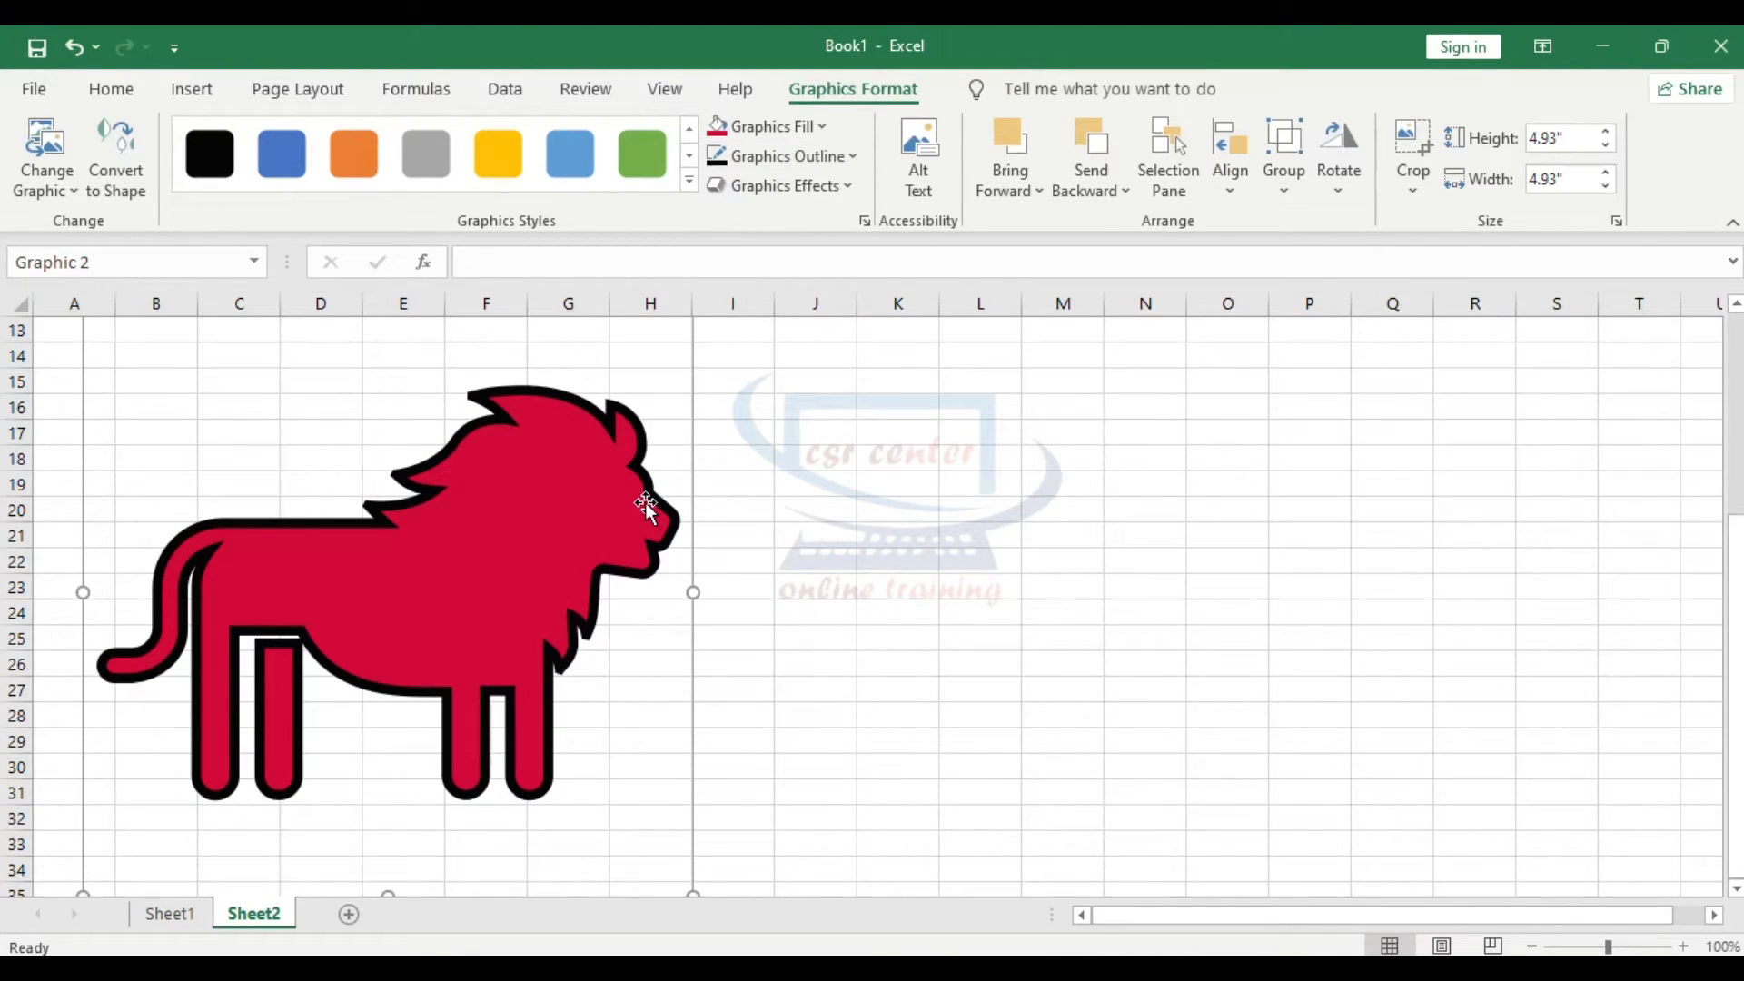
Apply the first preset effect of the third row to the lion, and remove it with No Presets
left_click(848, 186)
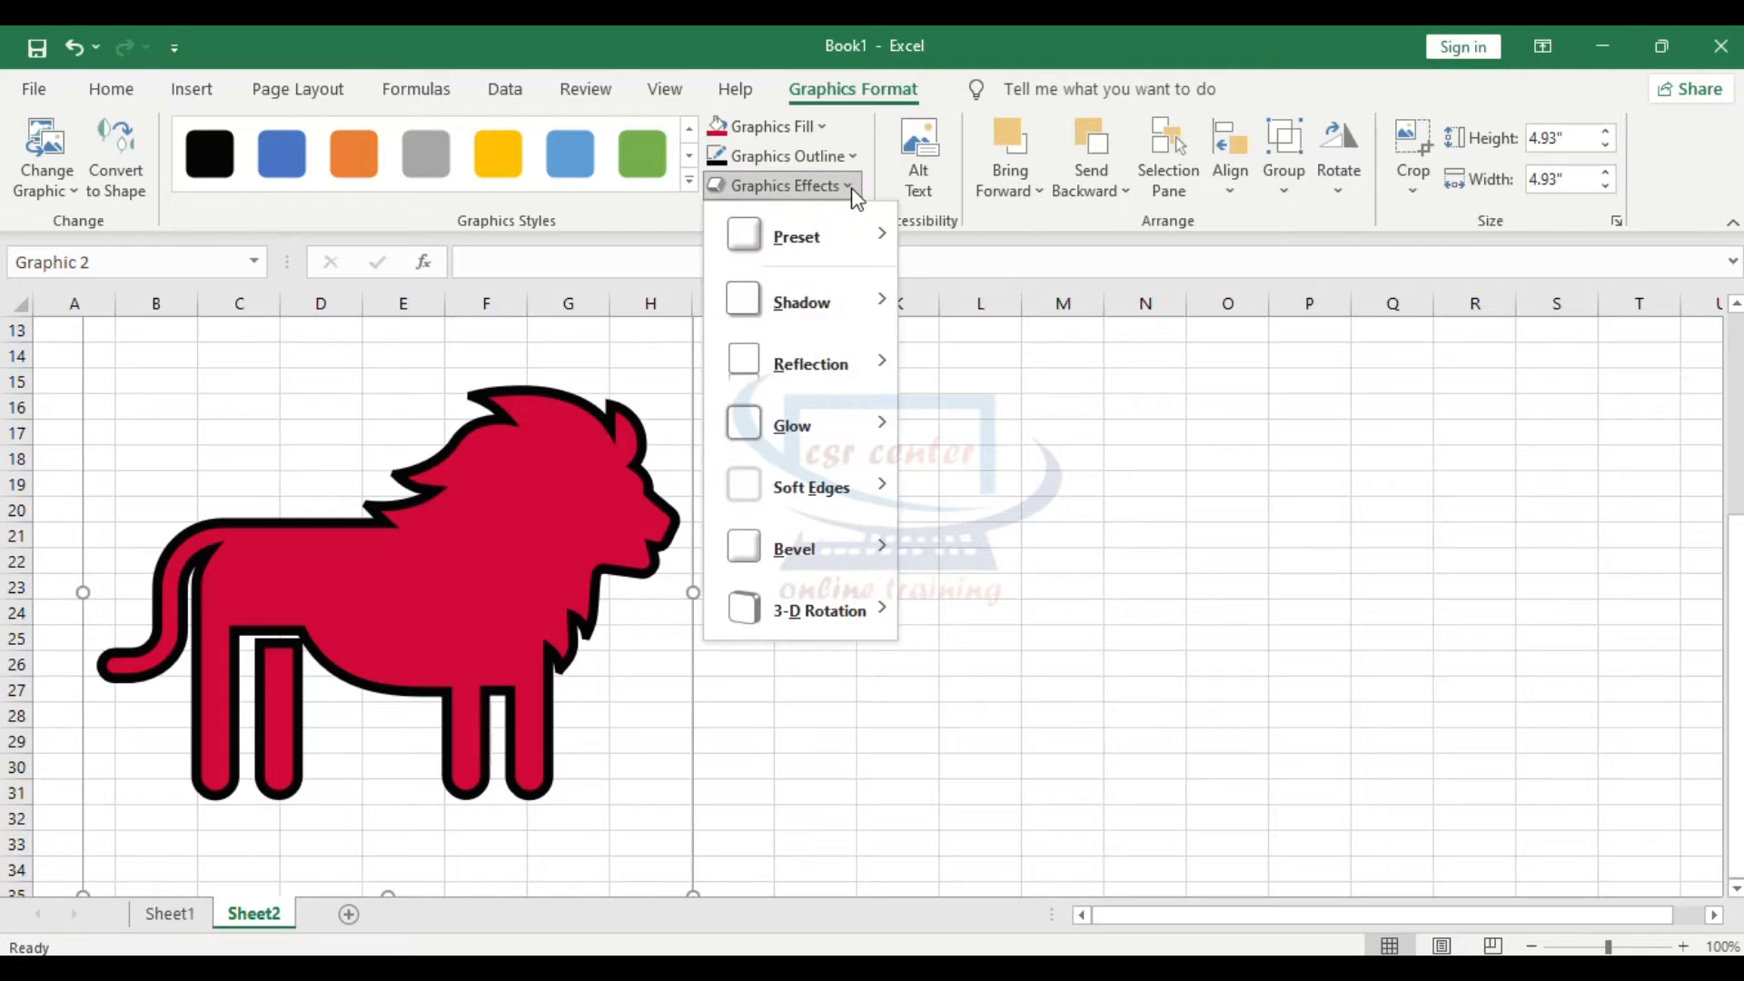
mouse_move(858, 254)
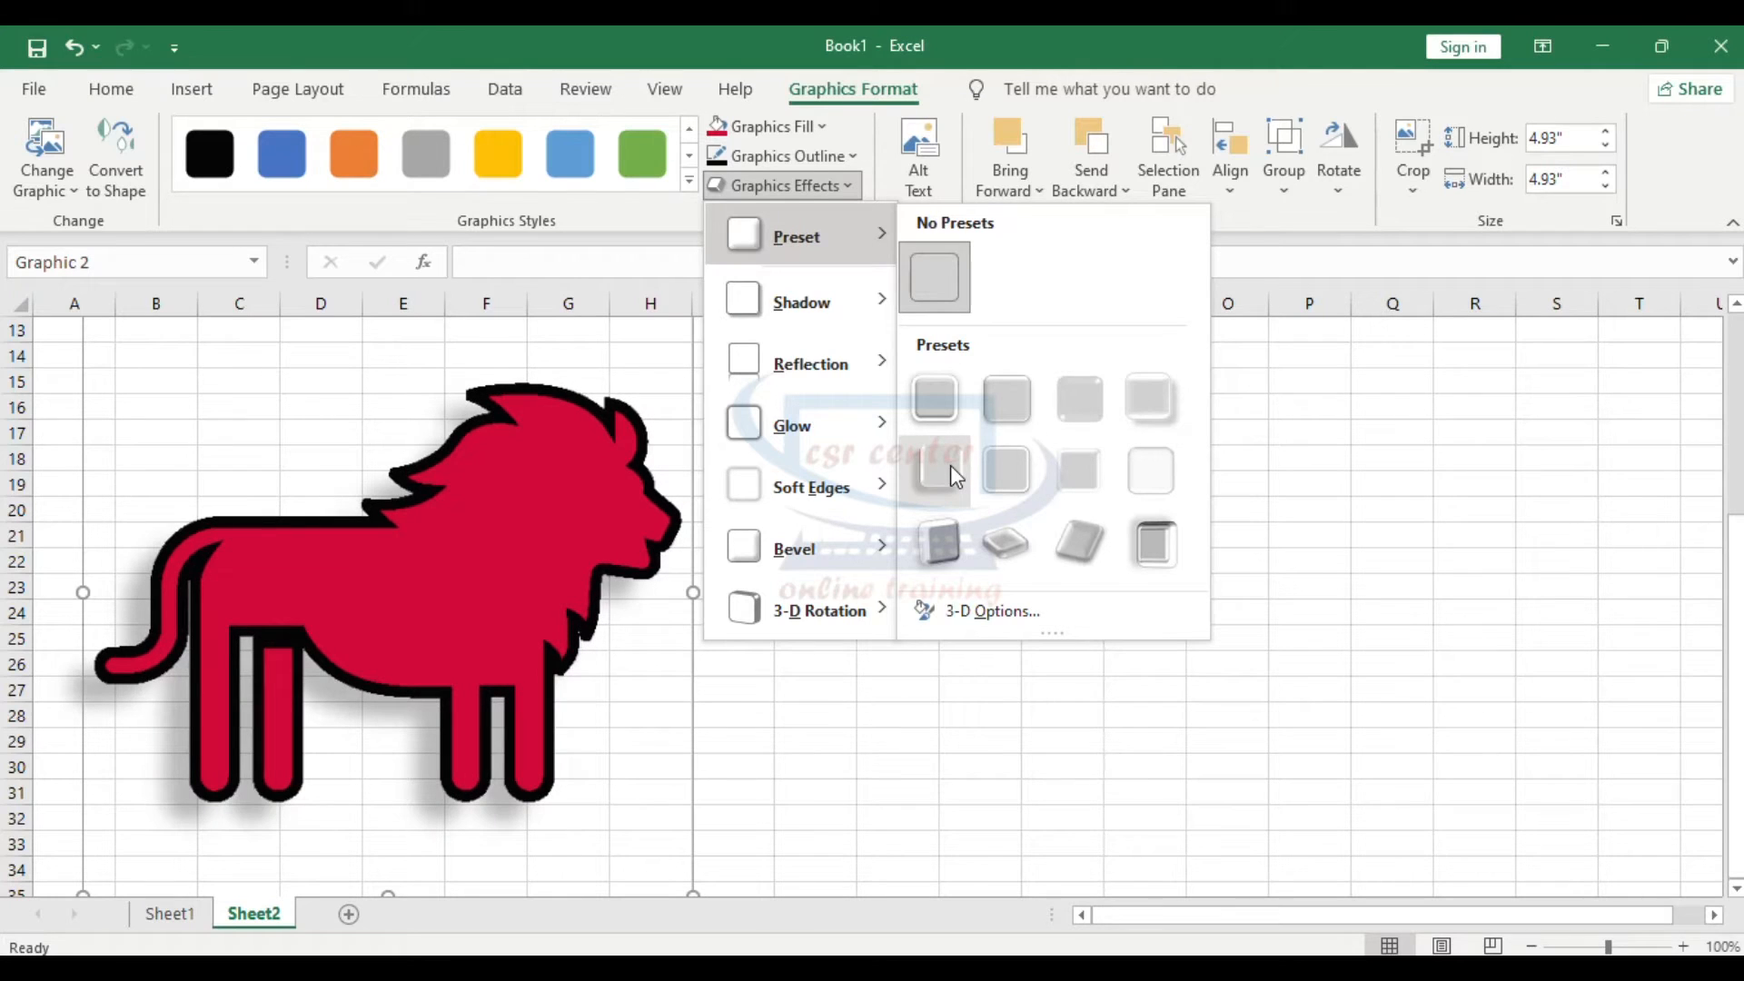
left_click(943, 537)
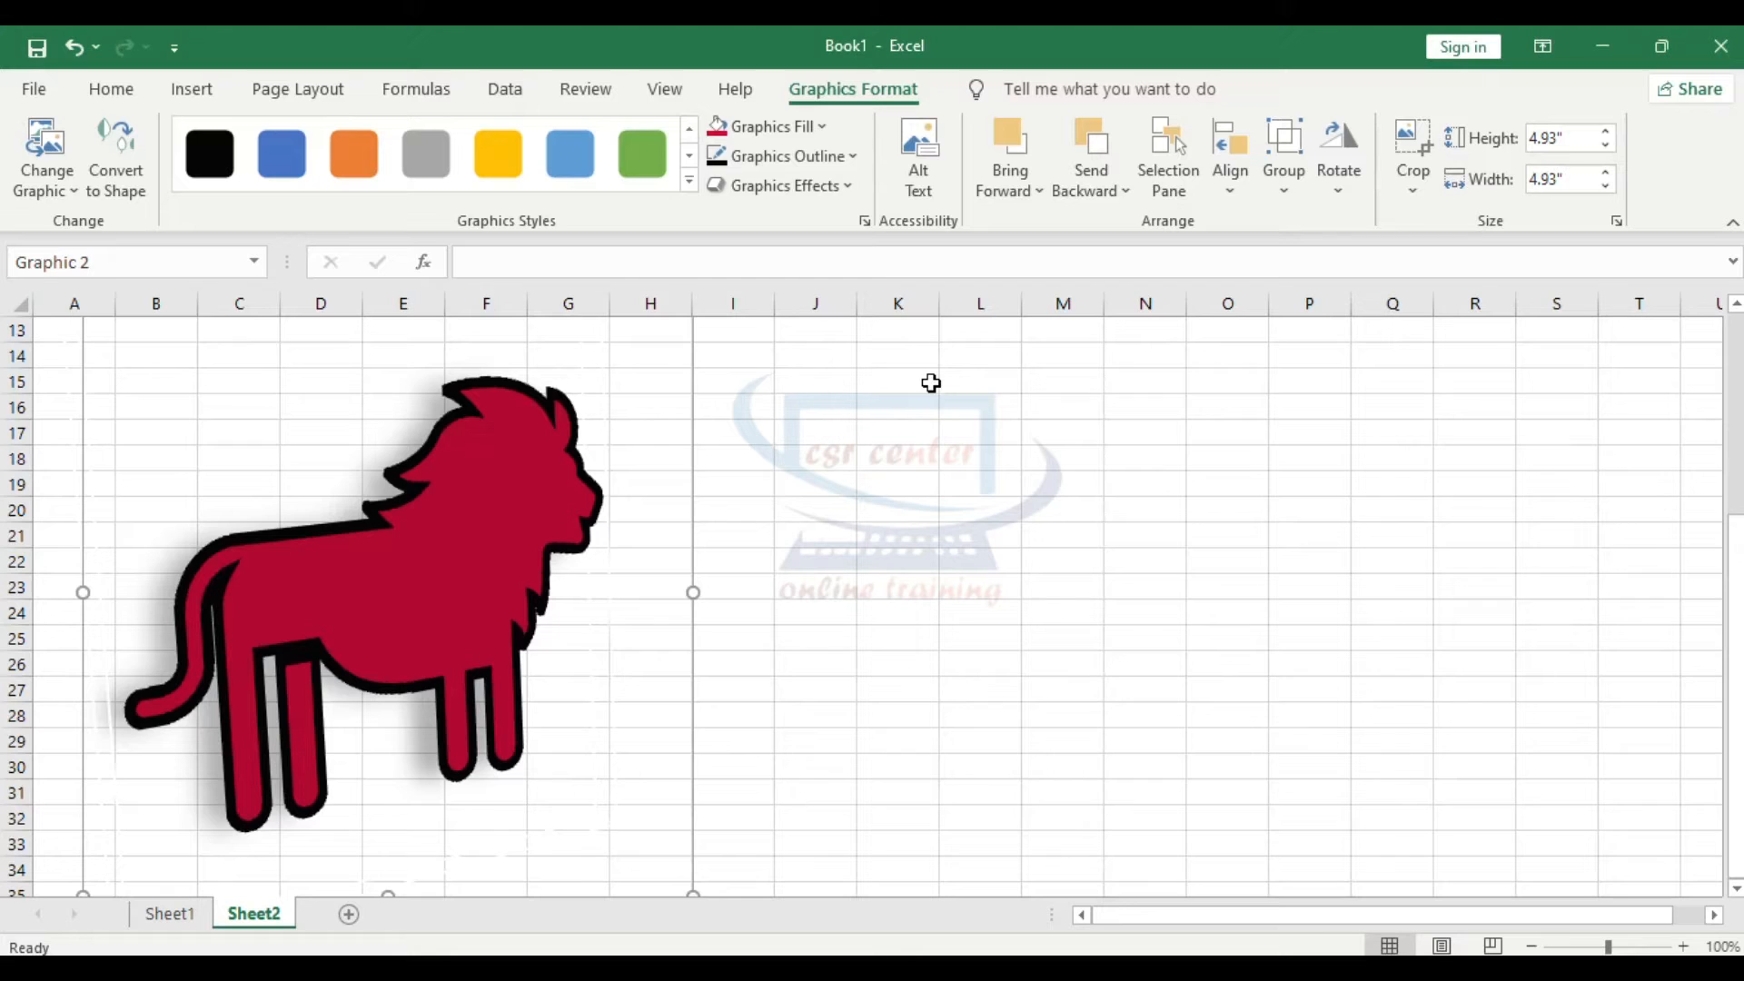
left_click(857, 185)
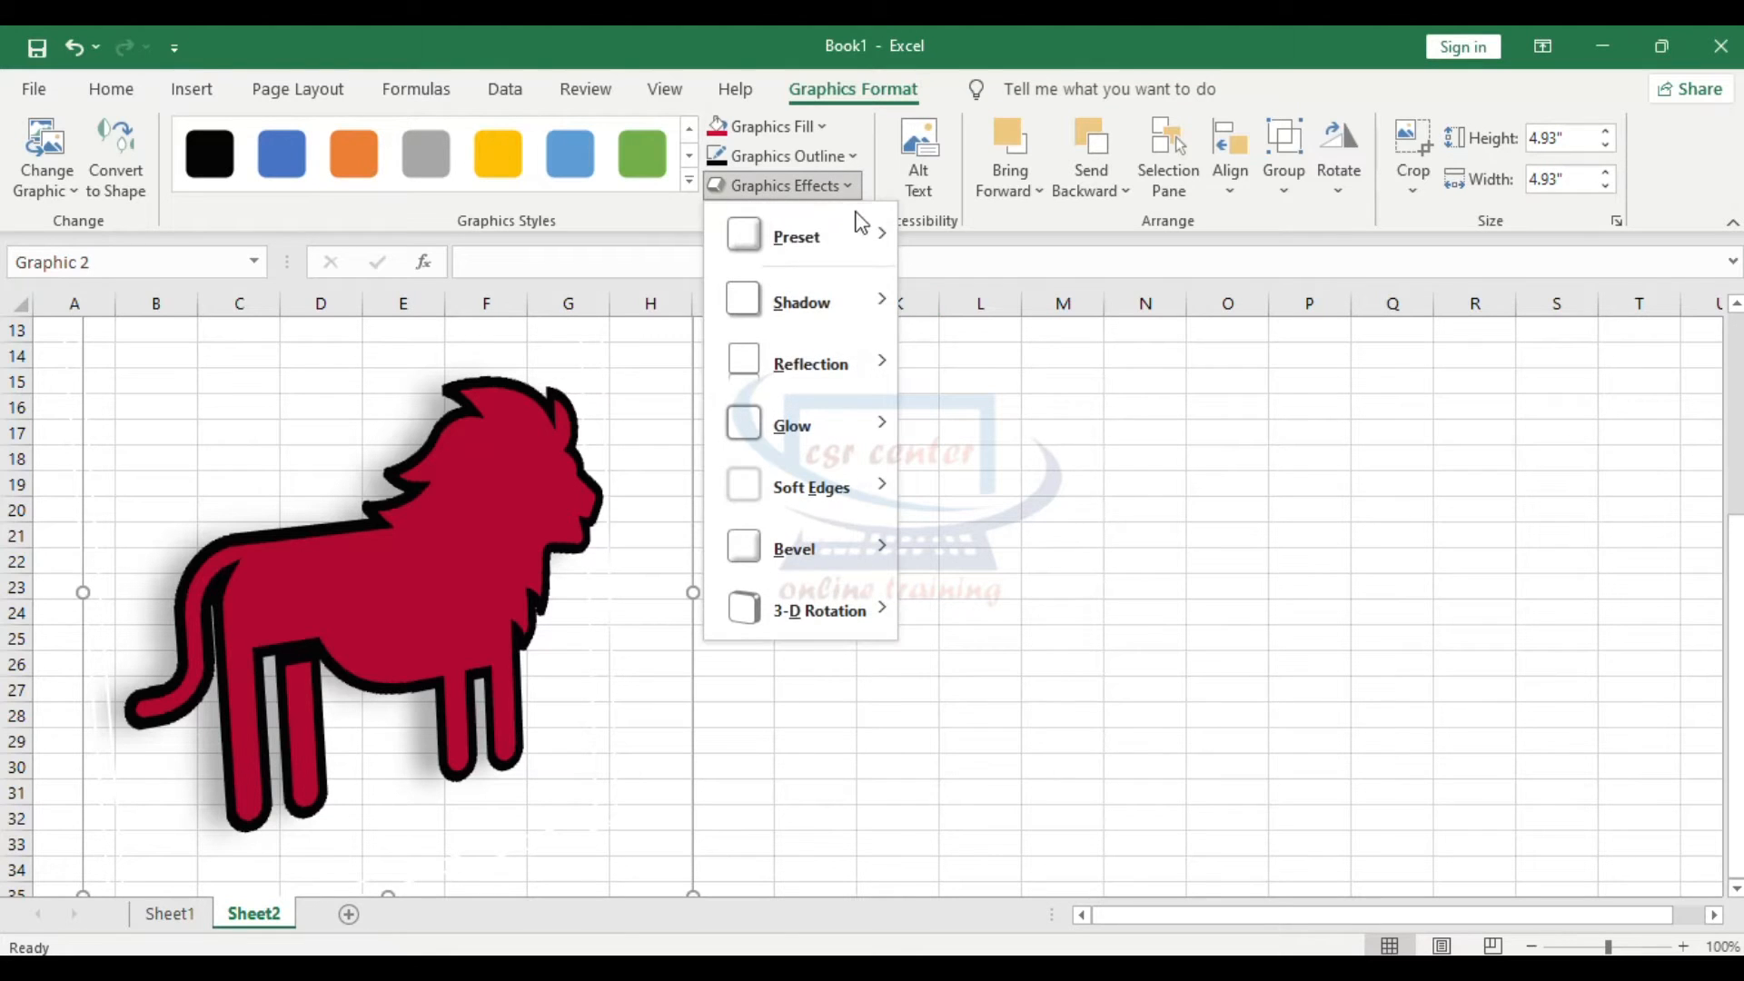
left_click(939, 274)
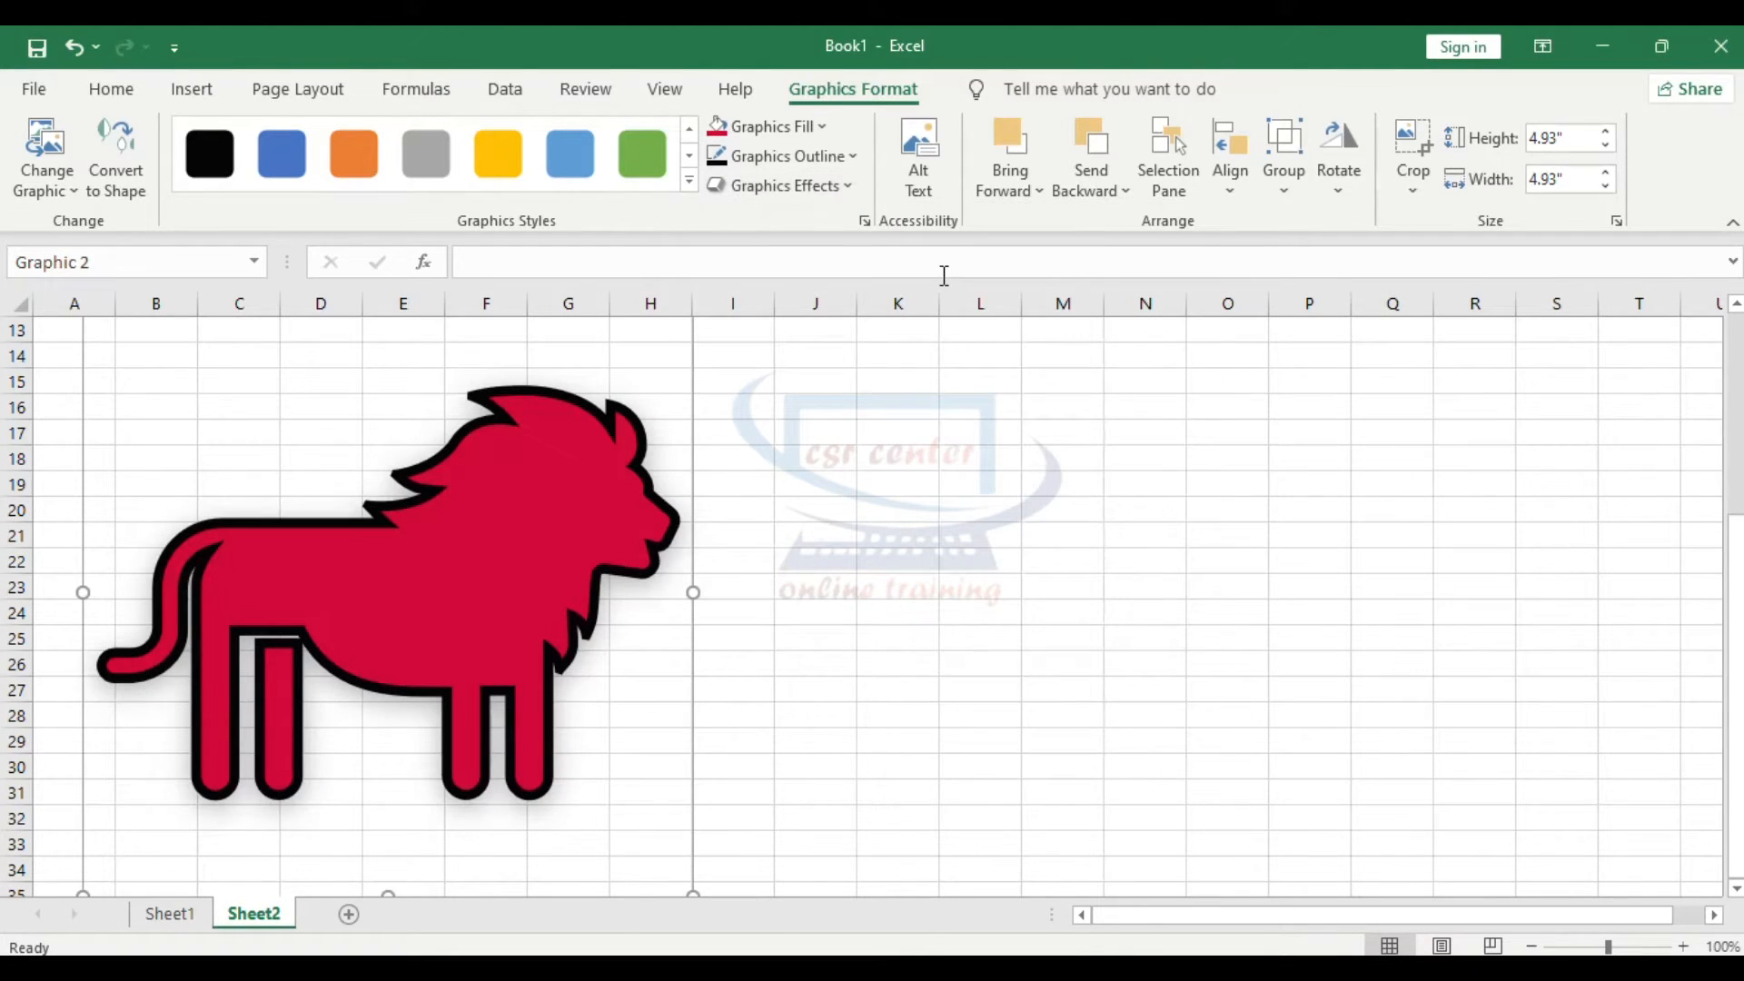
Apply the Perspective shadow that falls directly below the lion and check it beneath the graphic
left_click(857, 191)
mouse_move(856, 298)
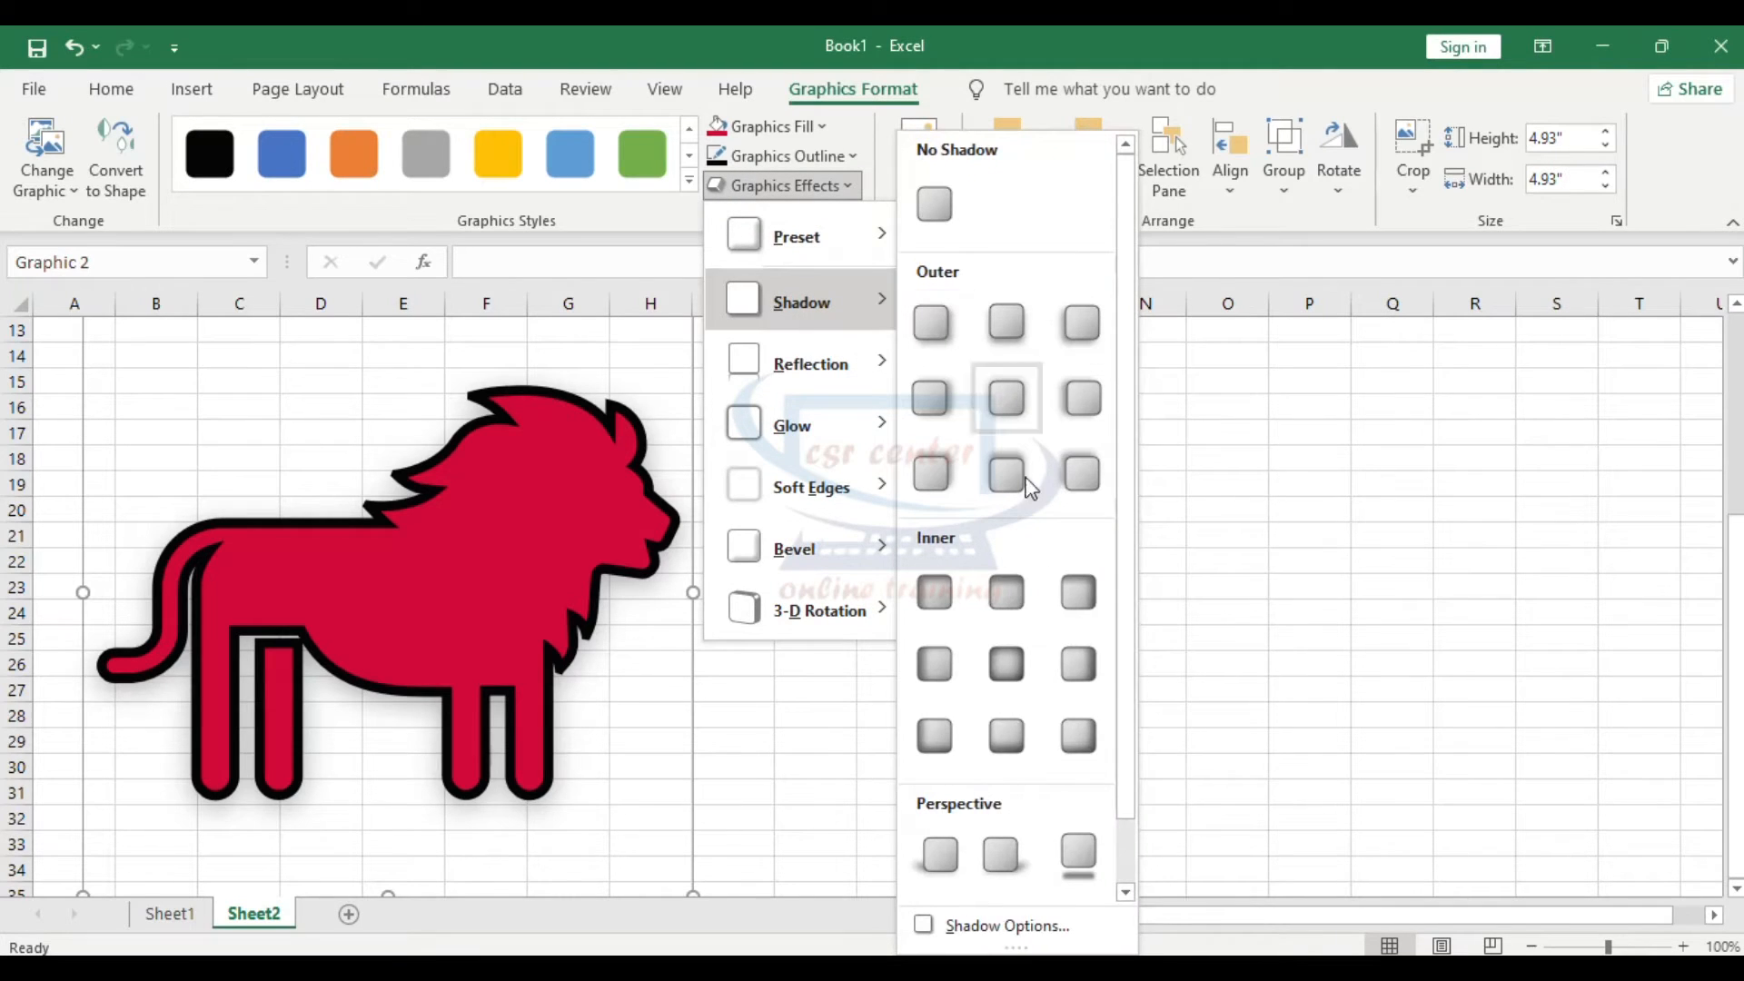
left_click(1081, 856)
scroll(728, 596, "down", 4)
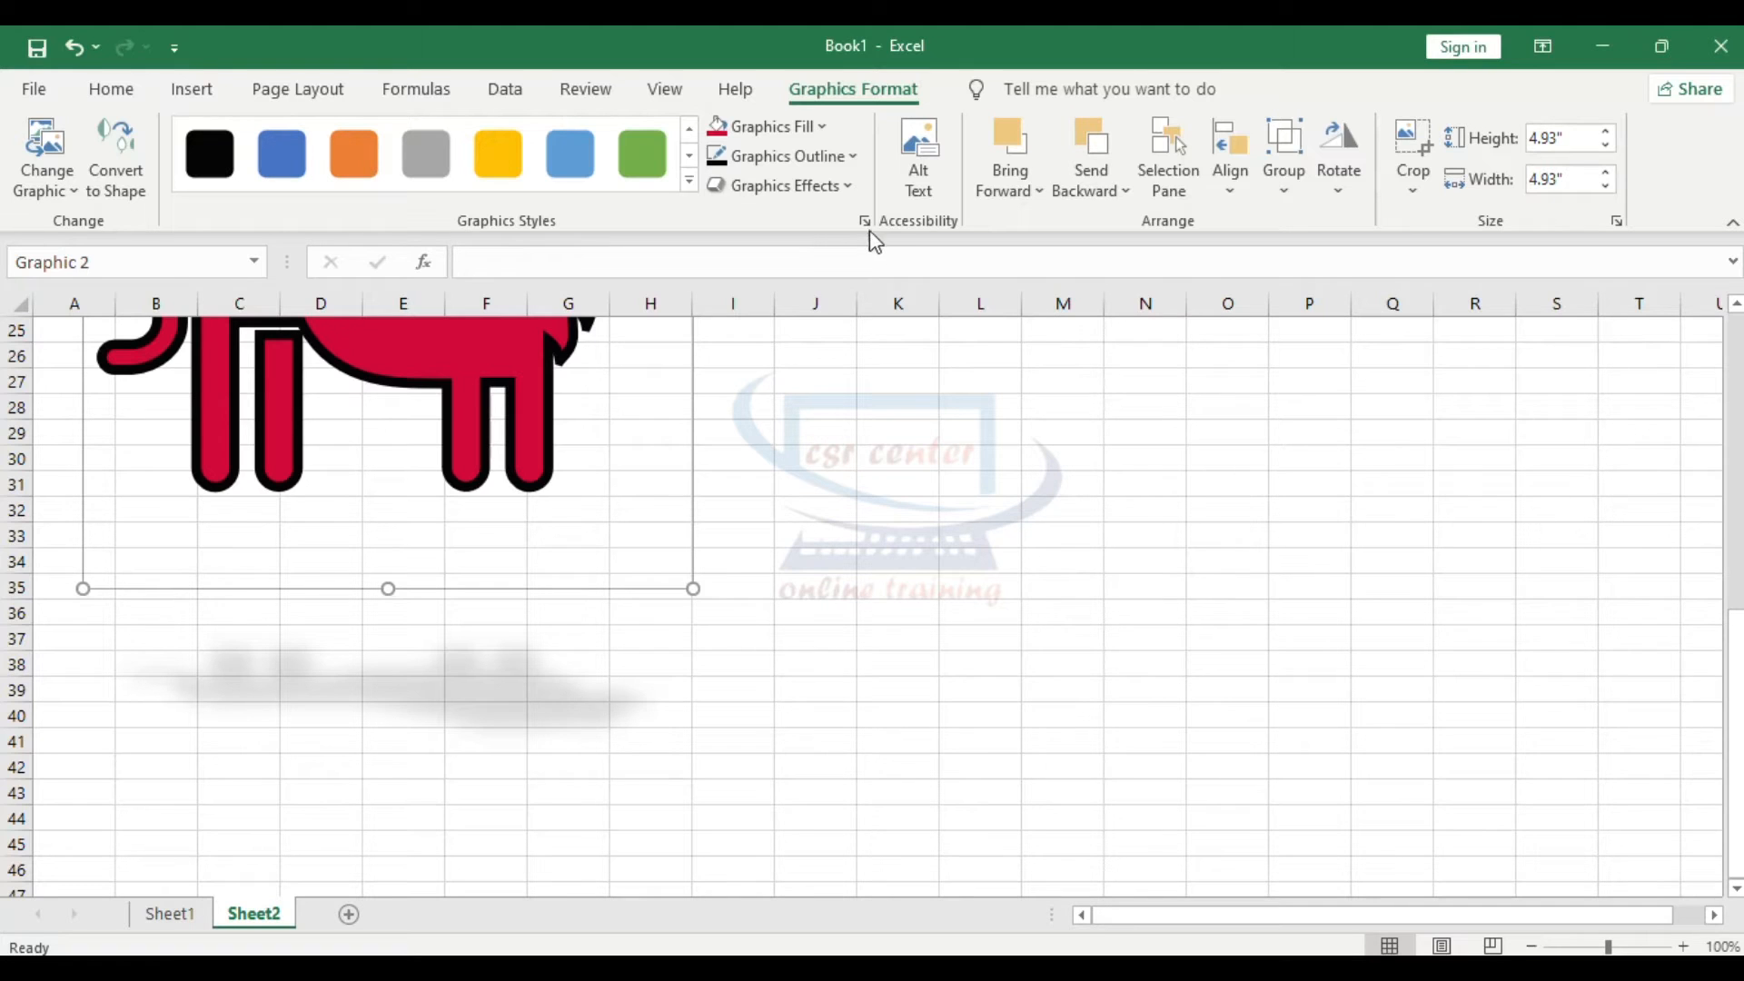
In the shadow options, set the lion's shadow color to standard light green and its transparency to 0%
left_click(859, 186)
mouse_move(858, 304)
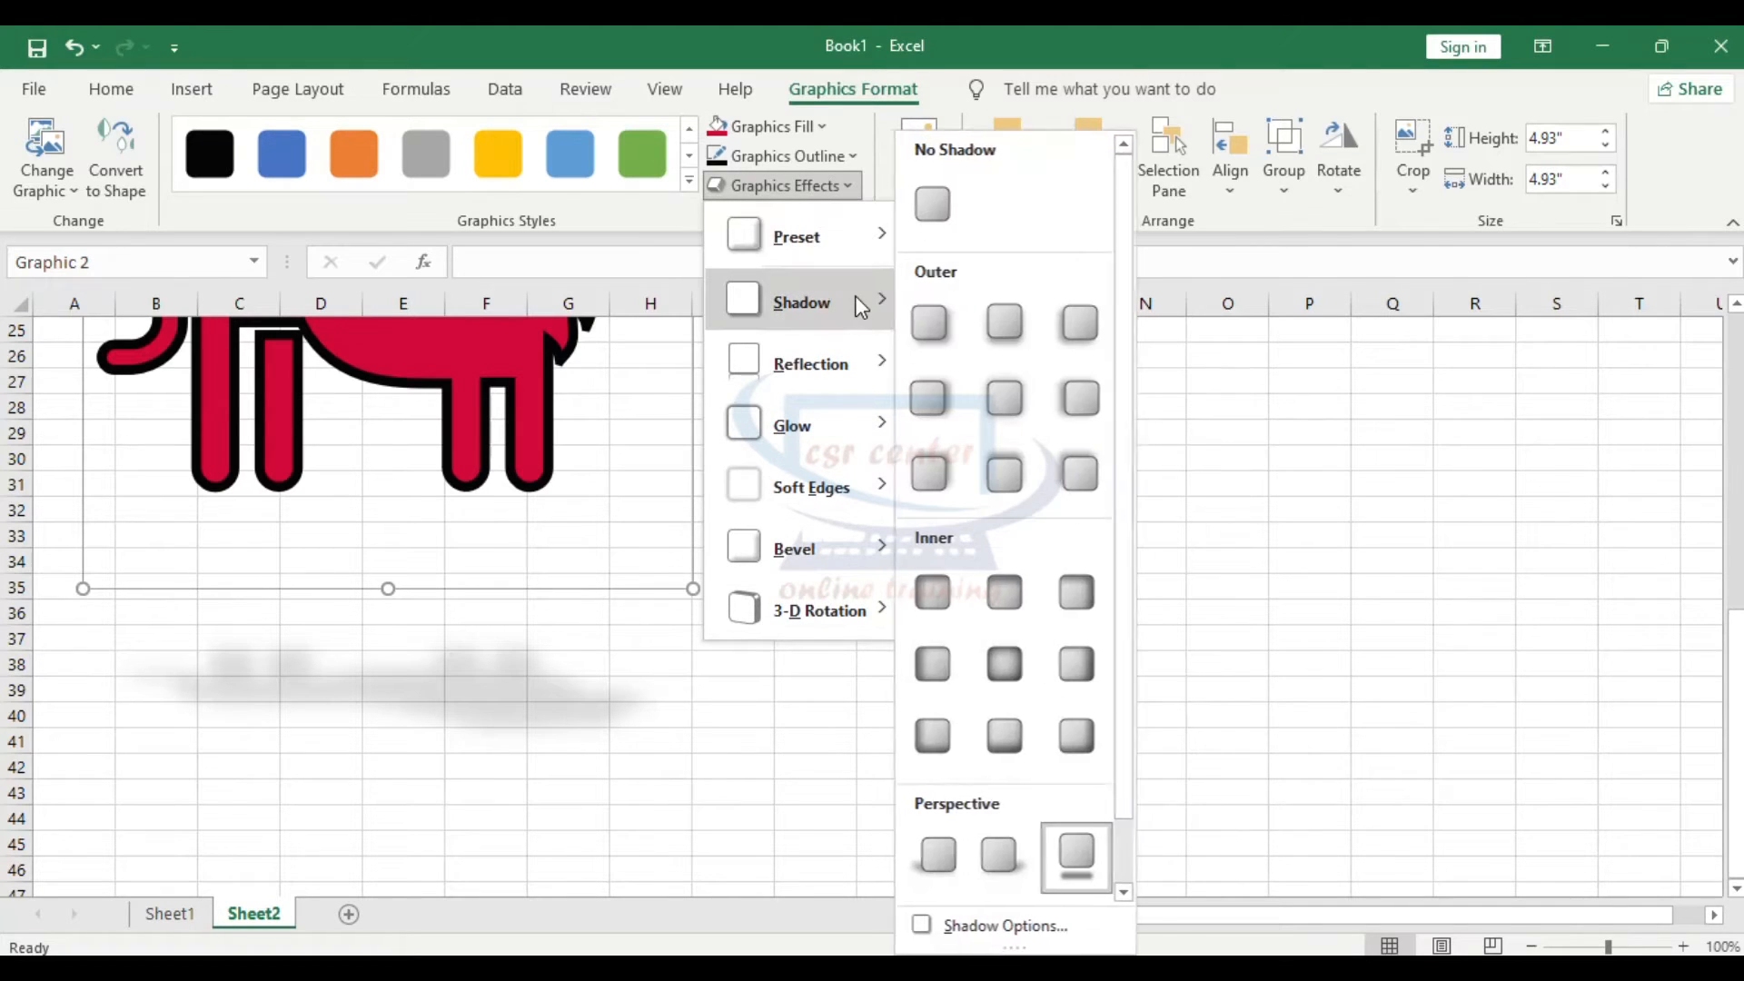
left_click(1005, 923)
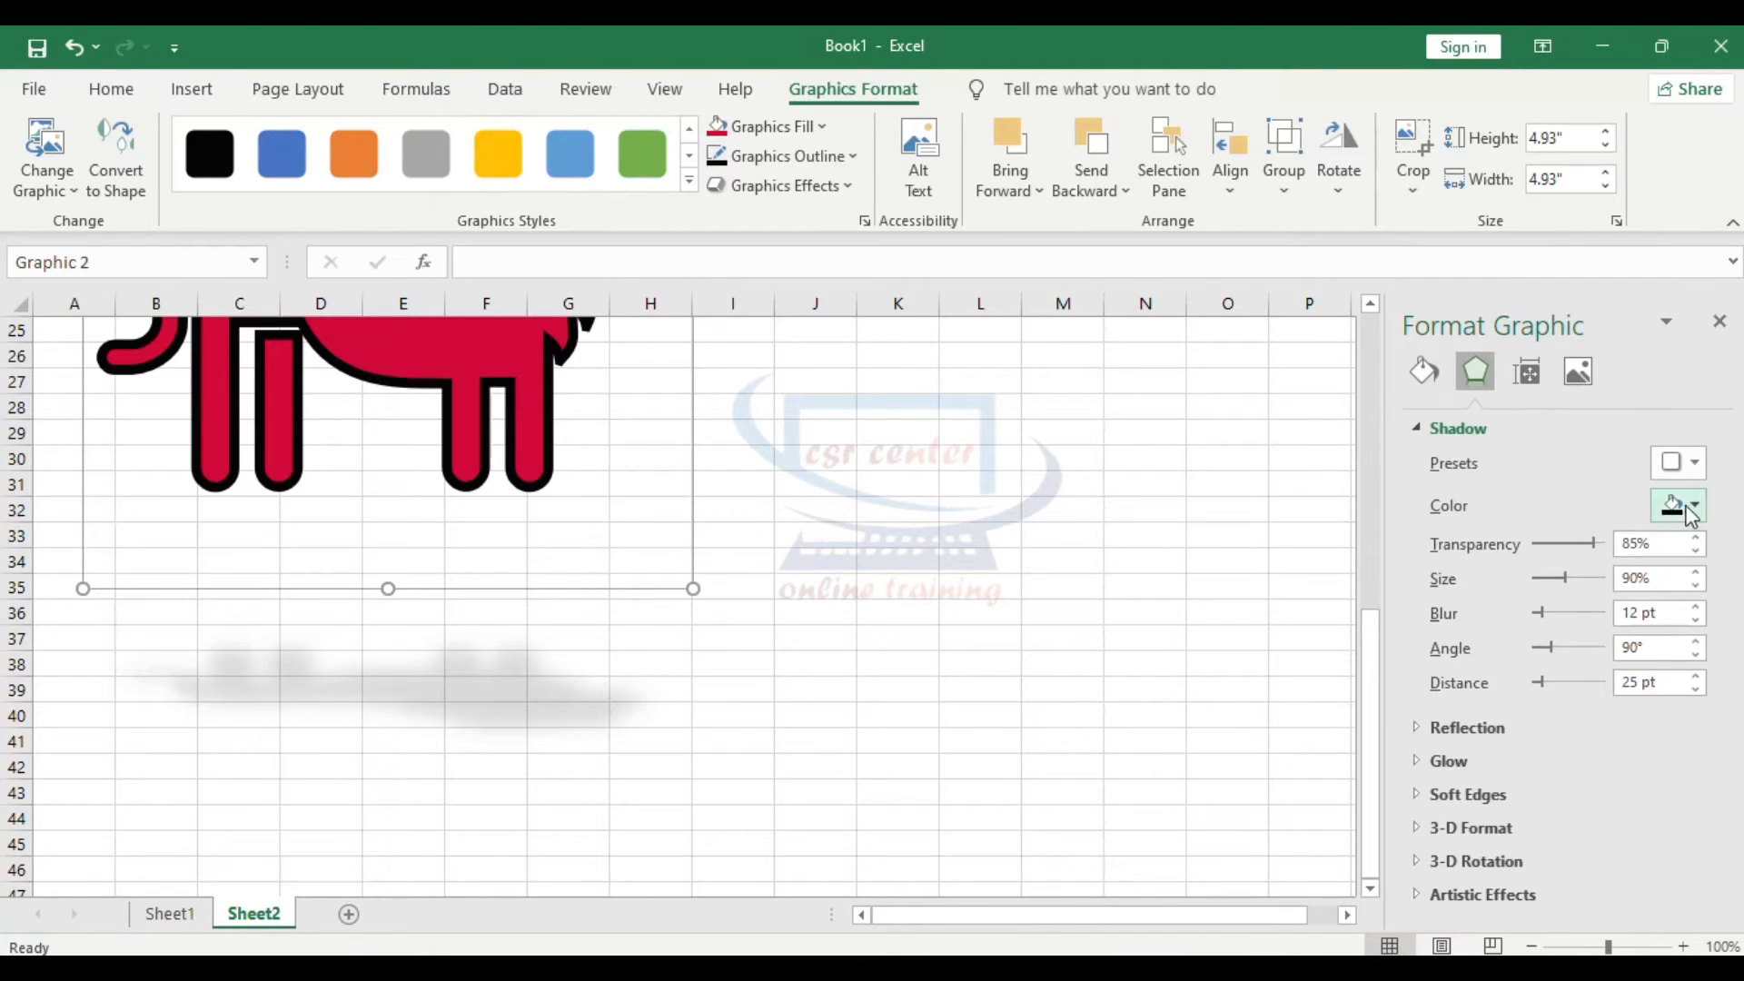
left_click(1688, 510)
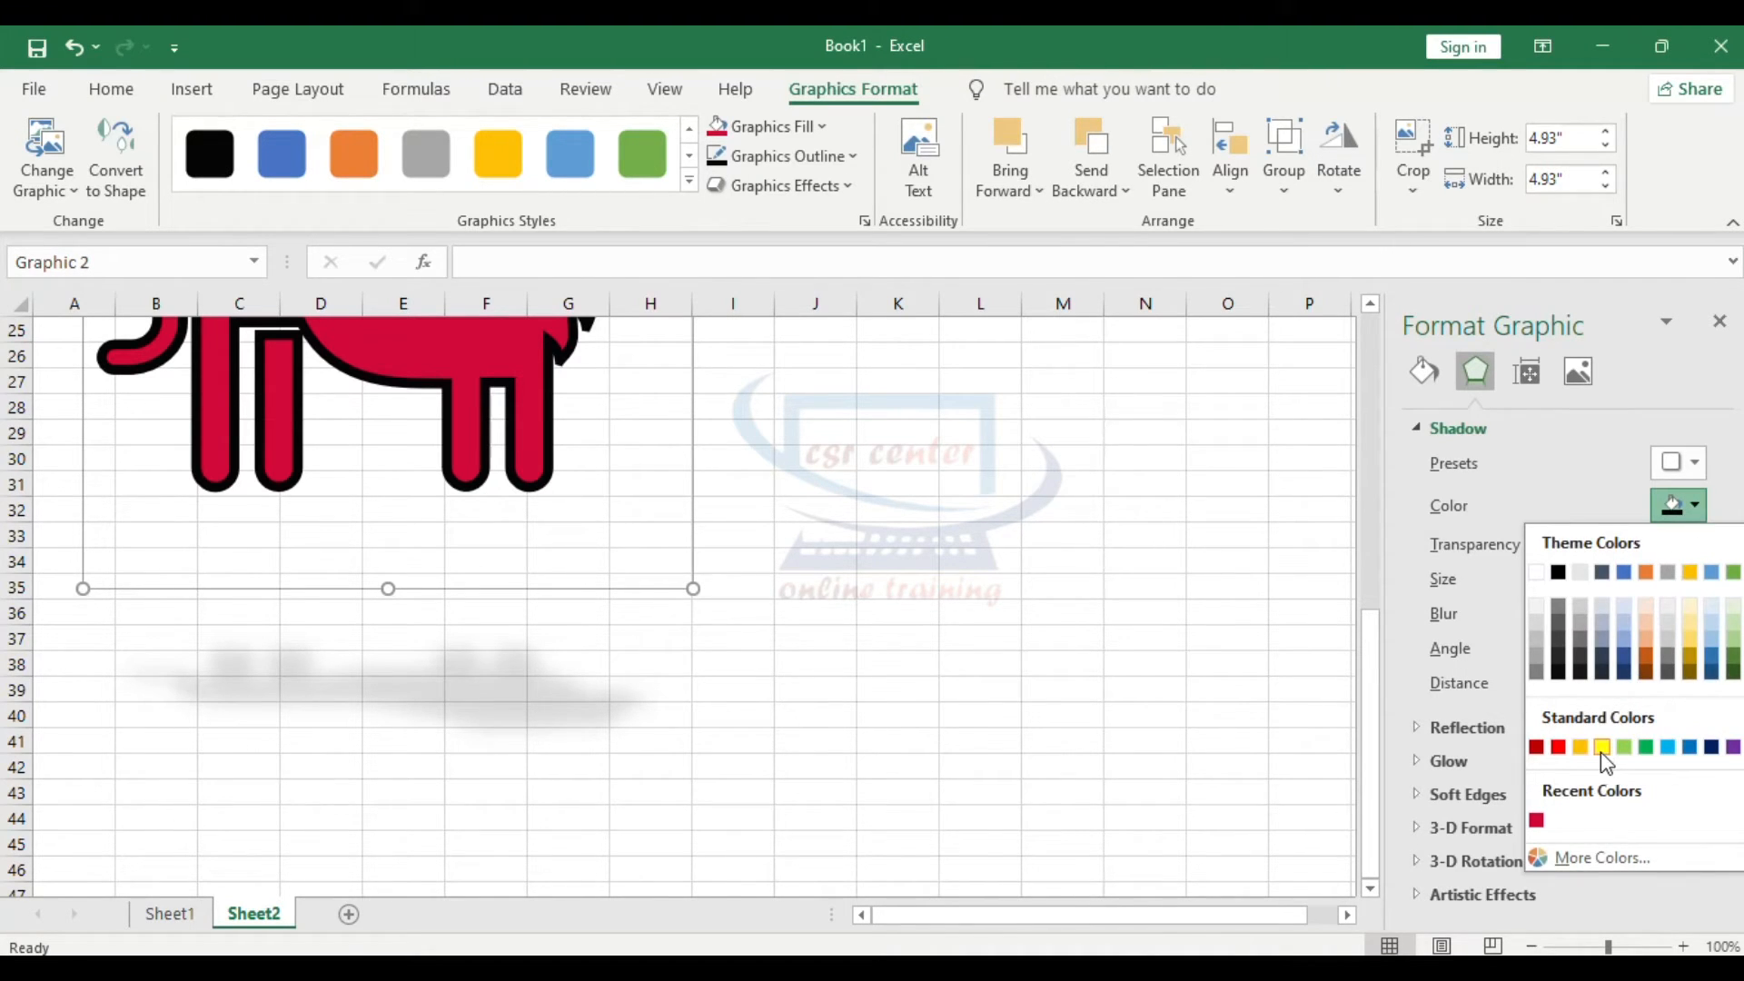
left_click(1624, 747)
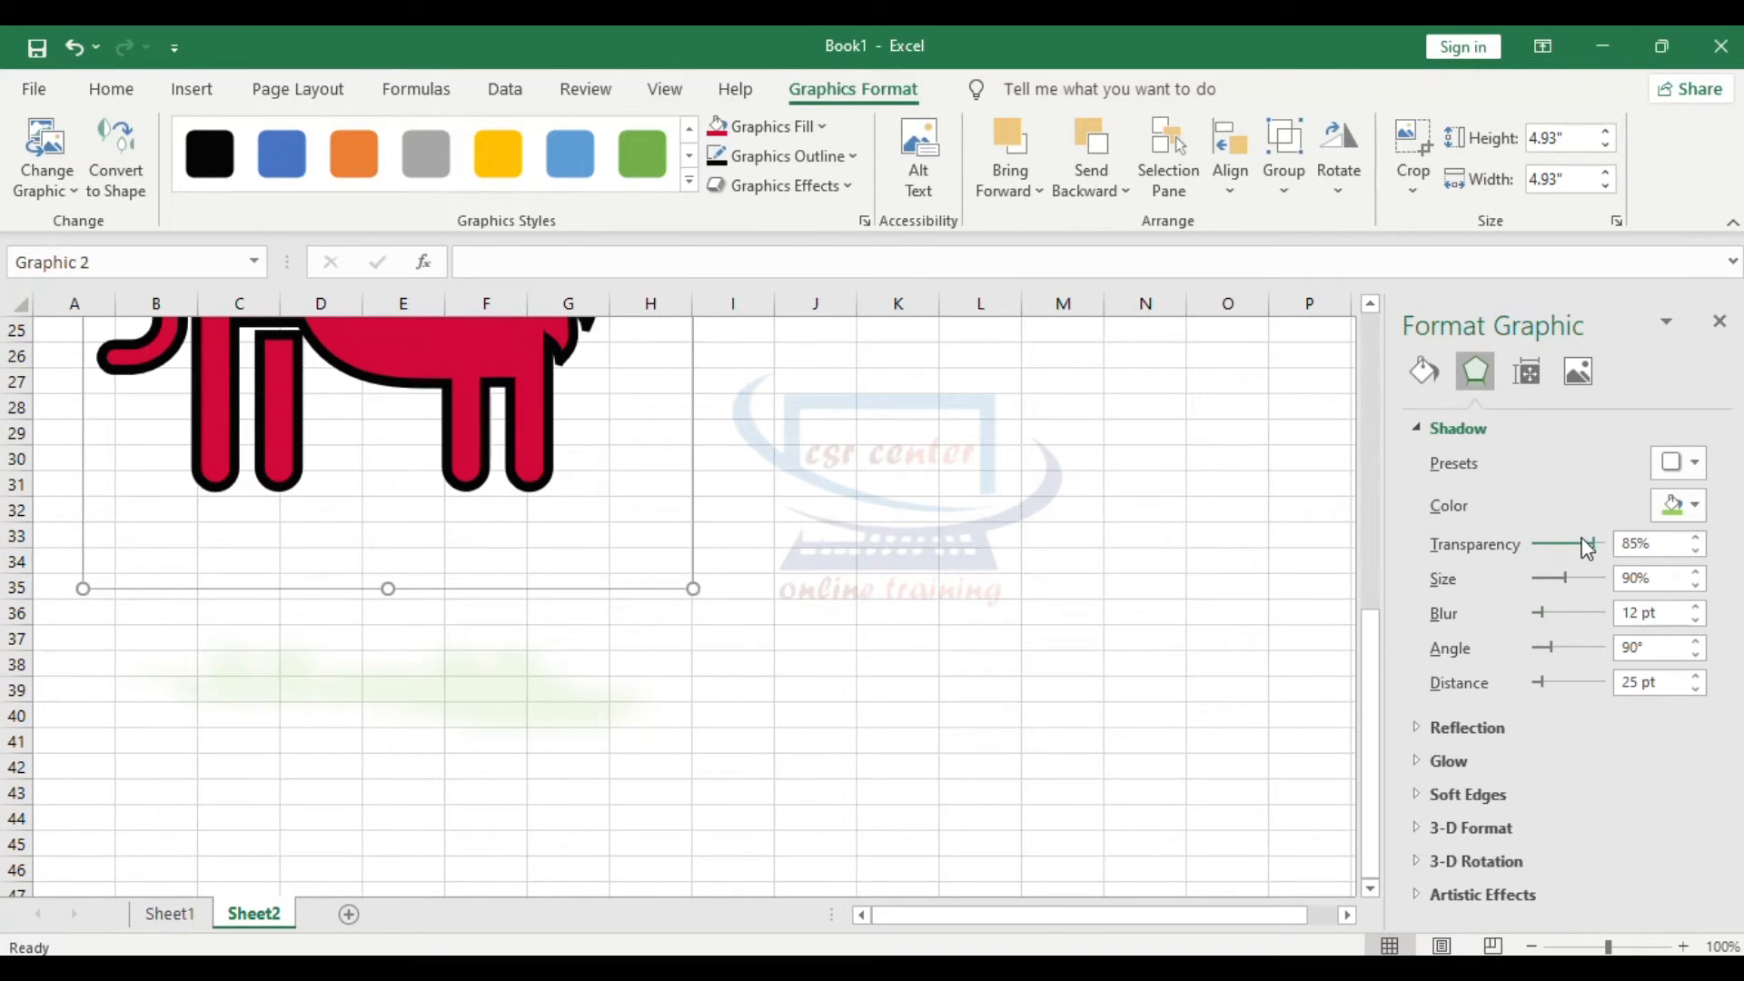
left_click_drag(1592, 545, 1530, 537)
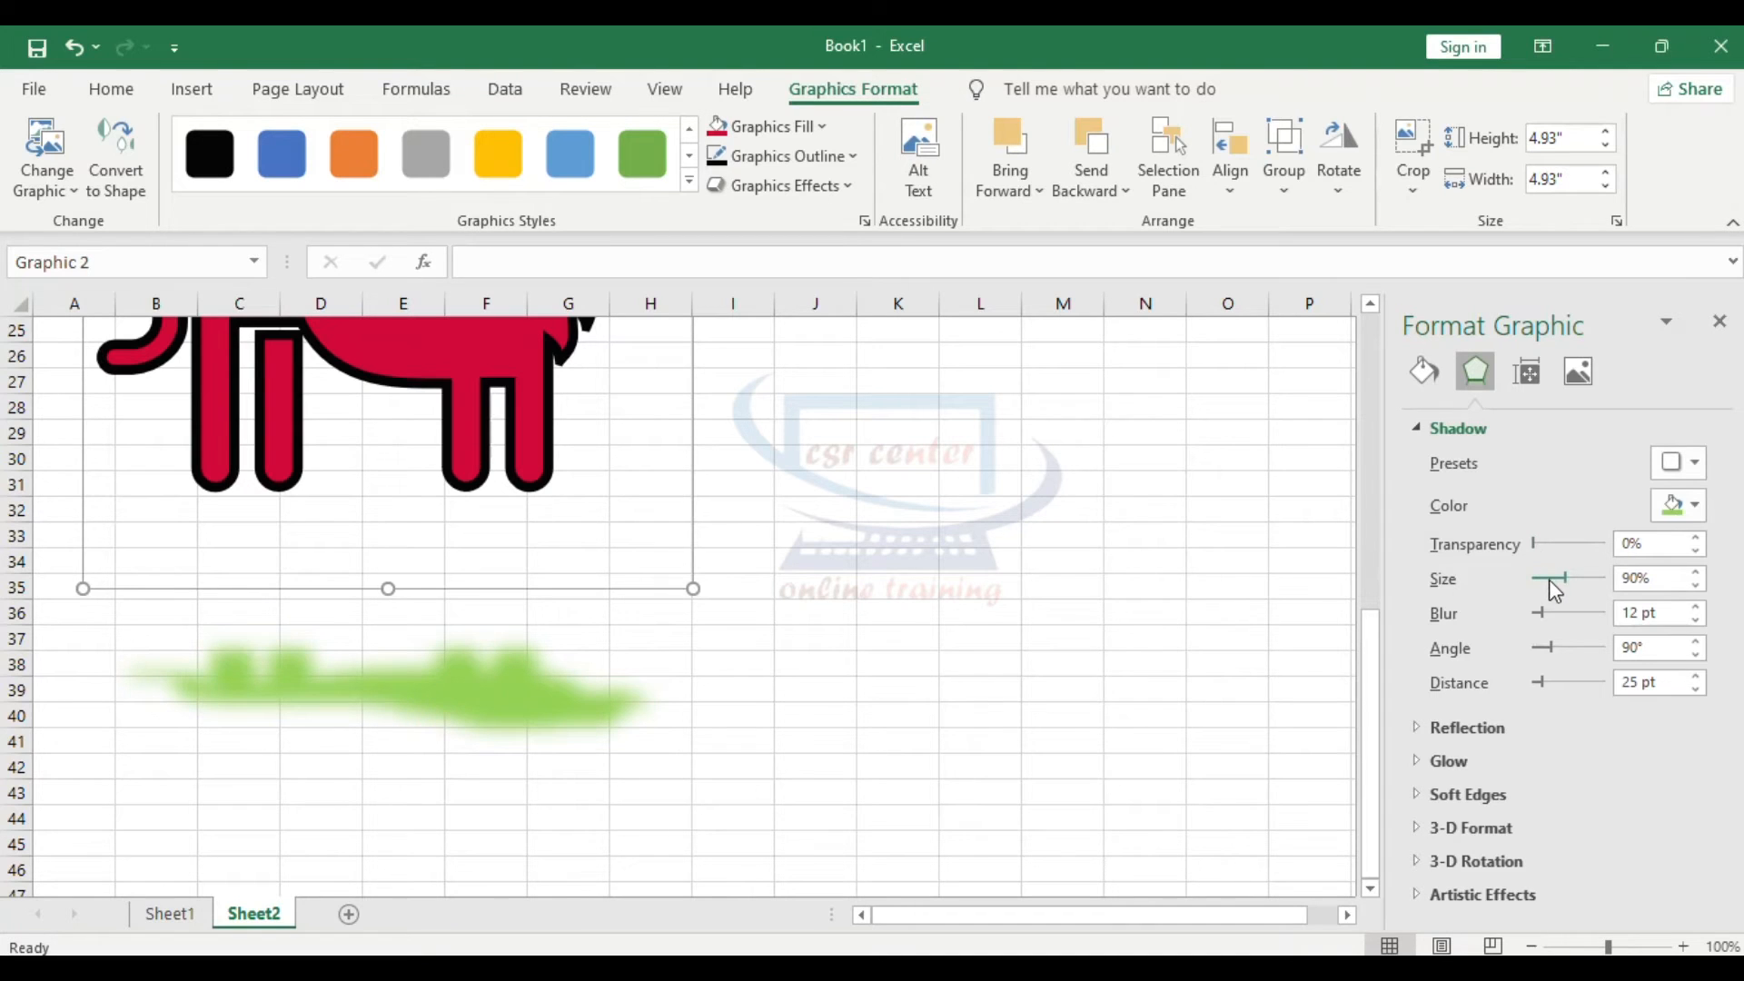
Enlarge the lion's shadow to a size of 108% and move the lion about one column to the right
left_click_drag(1562, 578, 1569, 574)
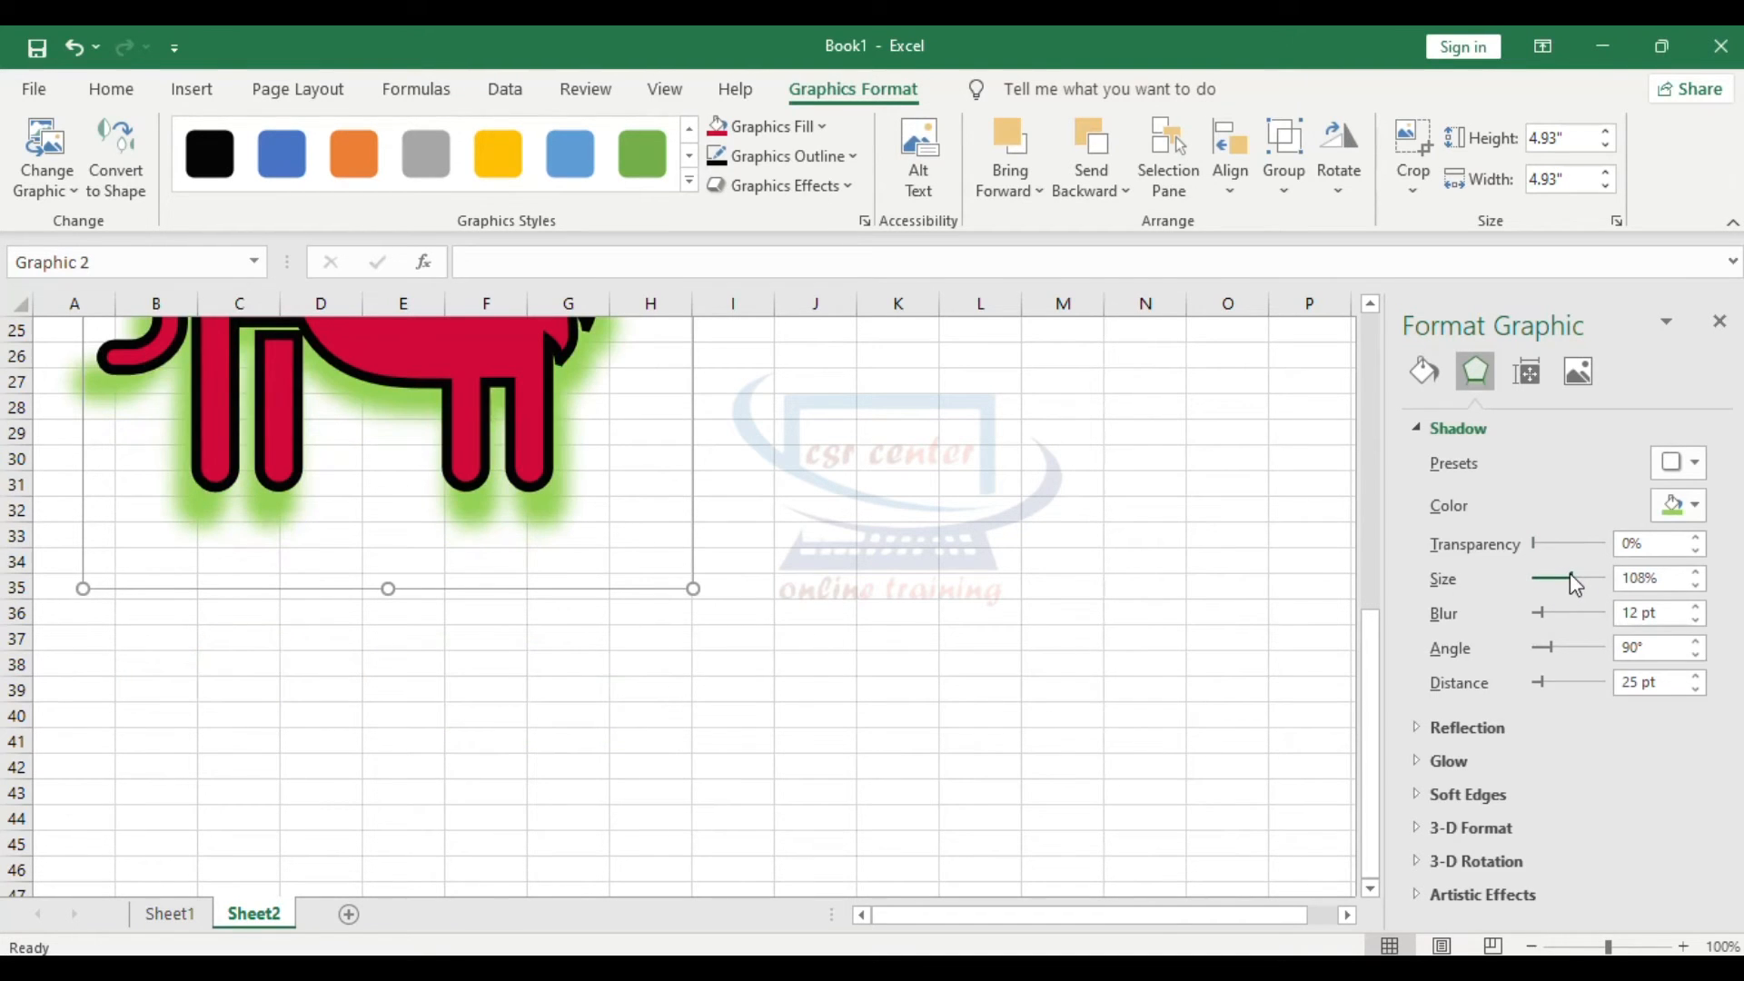
scroll(878, 649, "up", 3)
scroll(498, 576, "up", 1)
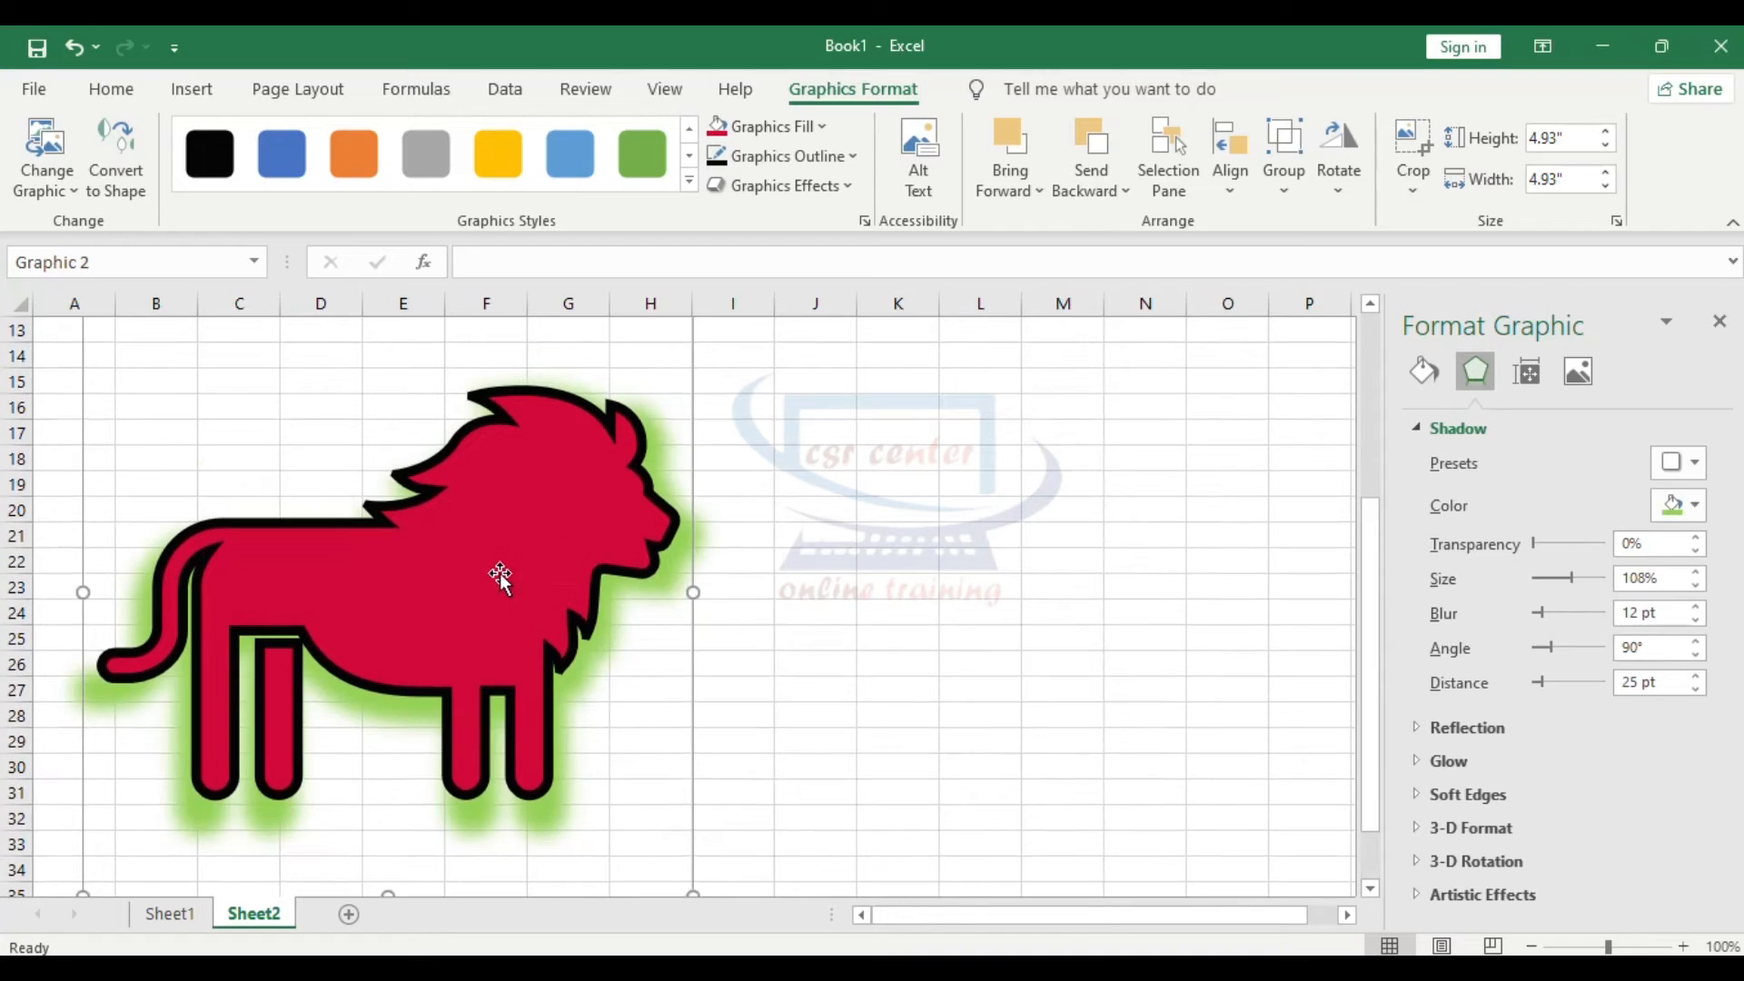
left_click_drag(498, 576, 601, 576)
Set the lion's shadow size to 123% and its blur to 0 pt
left_click_drag(1572, 580, 1579, 578)
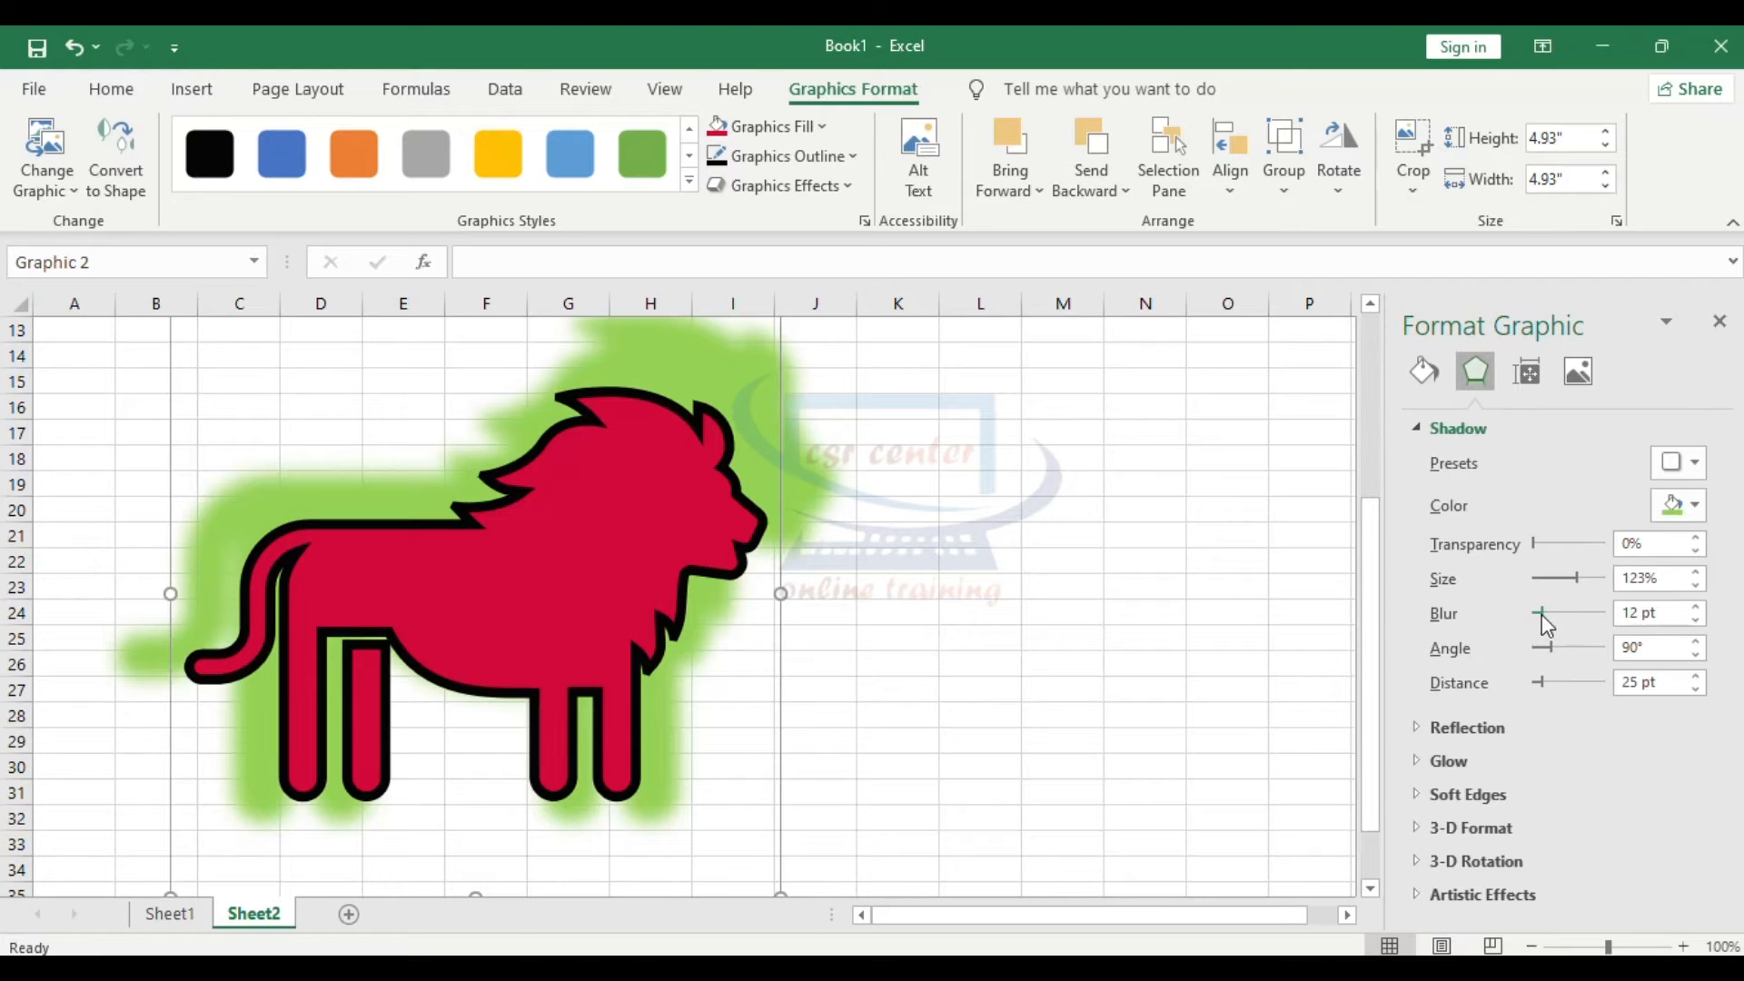
mouse_move(1540, 614)
left_mouse_down()
mouse_move(1578, 612)
mouse_move(1527, 612)
left_mouse_up()
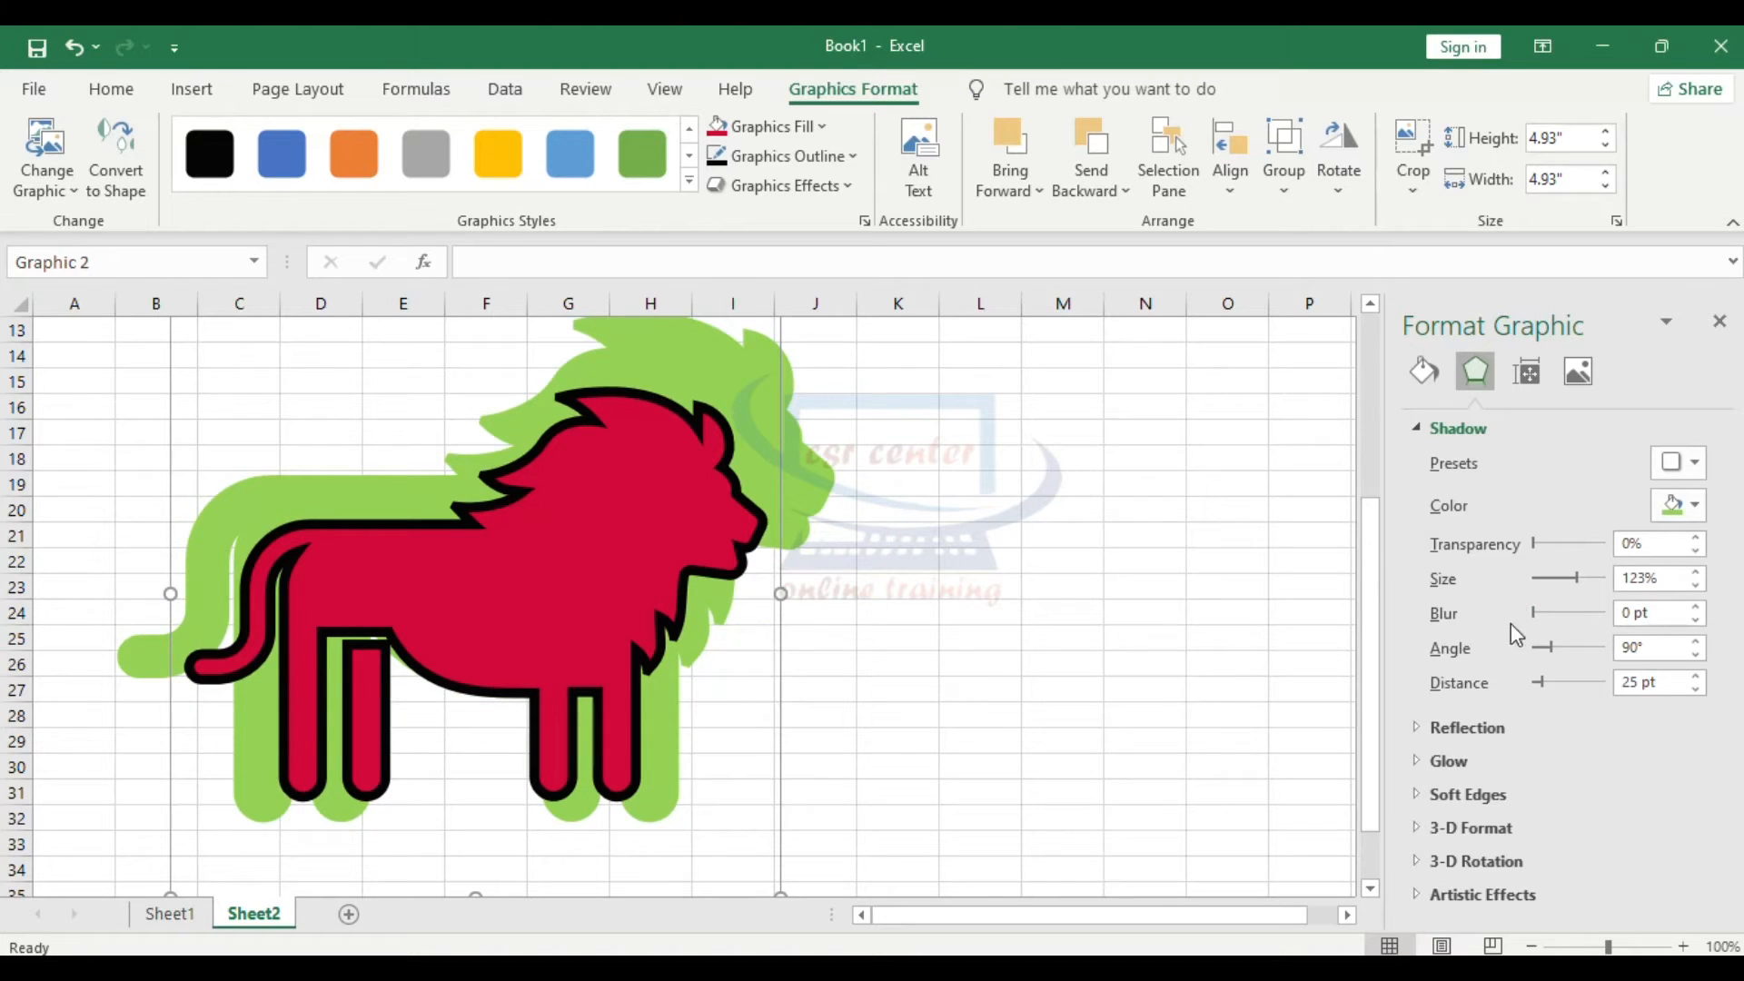
Set the lion's shadow angle to 83° and its distance to 29 pt, and close the format options
mouse_move(1556, 655)
left_mouse_down()
mouse_move(1574, 644)
mouse_move(1535, 650)
mouse_move(1580, 681)
mouse_move(1538, 681)
left_mouse_up()
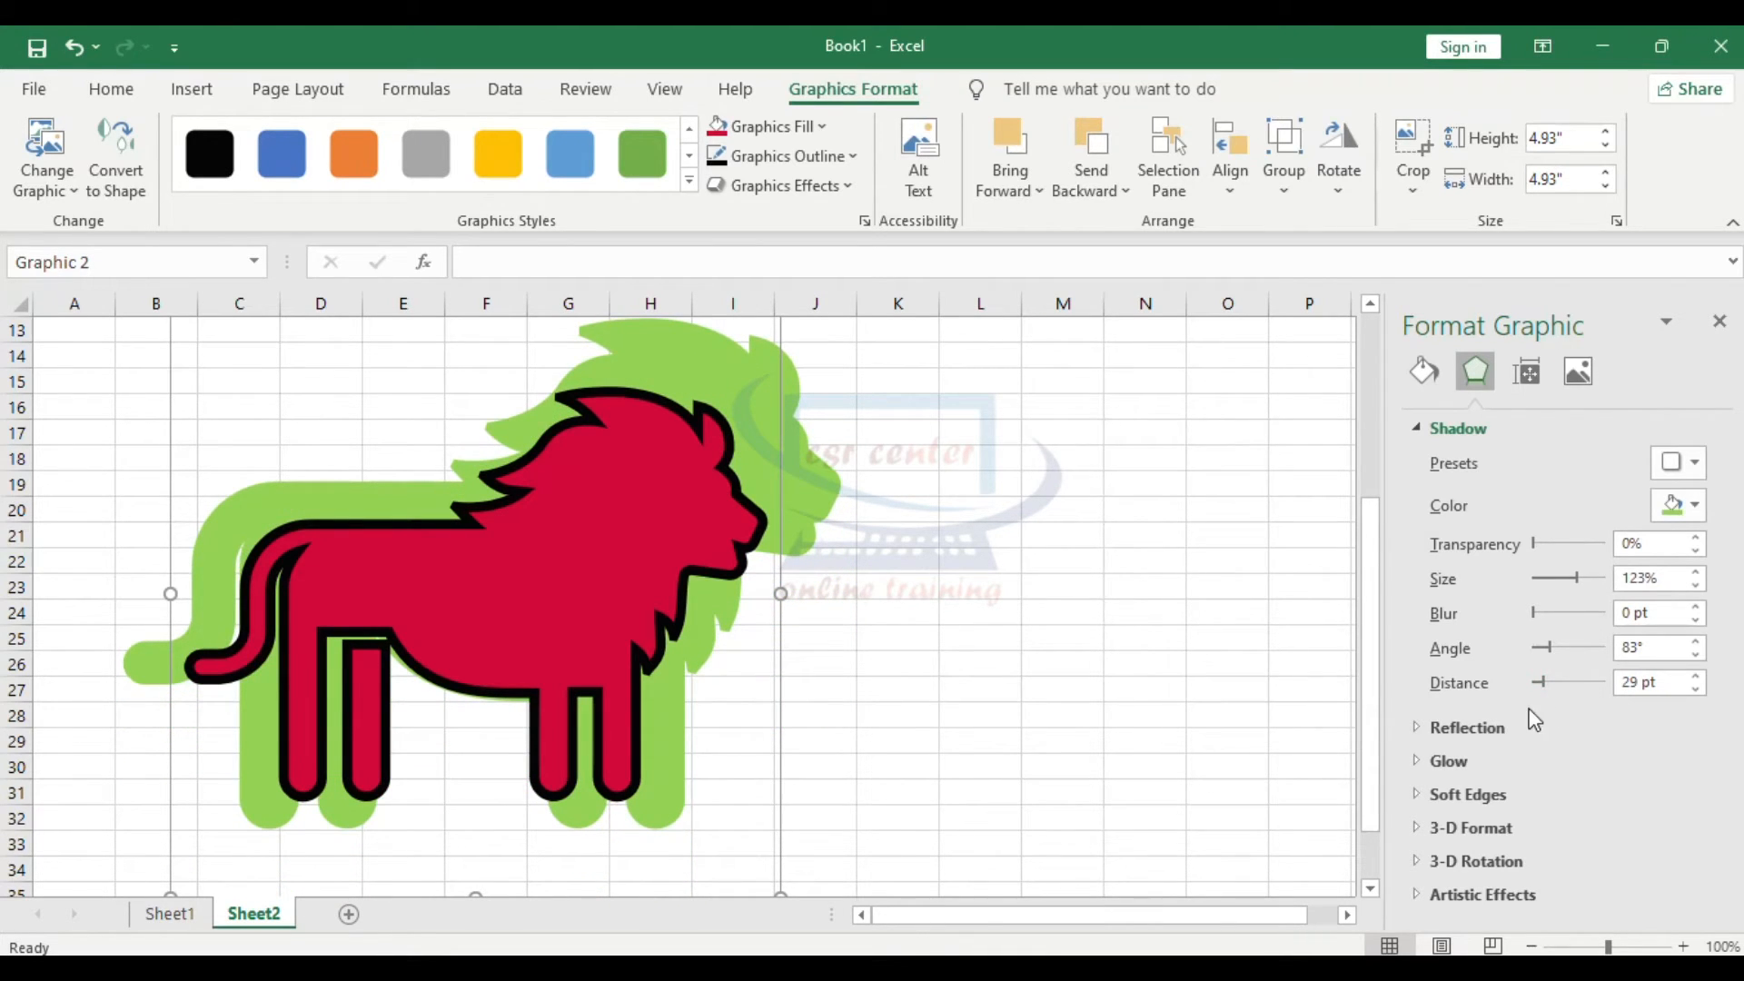
left_click(1719, 321)
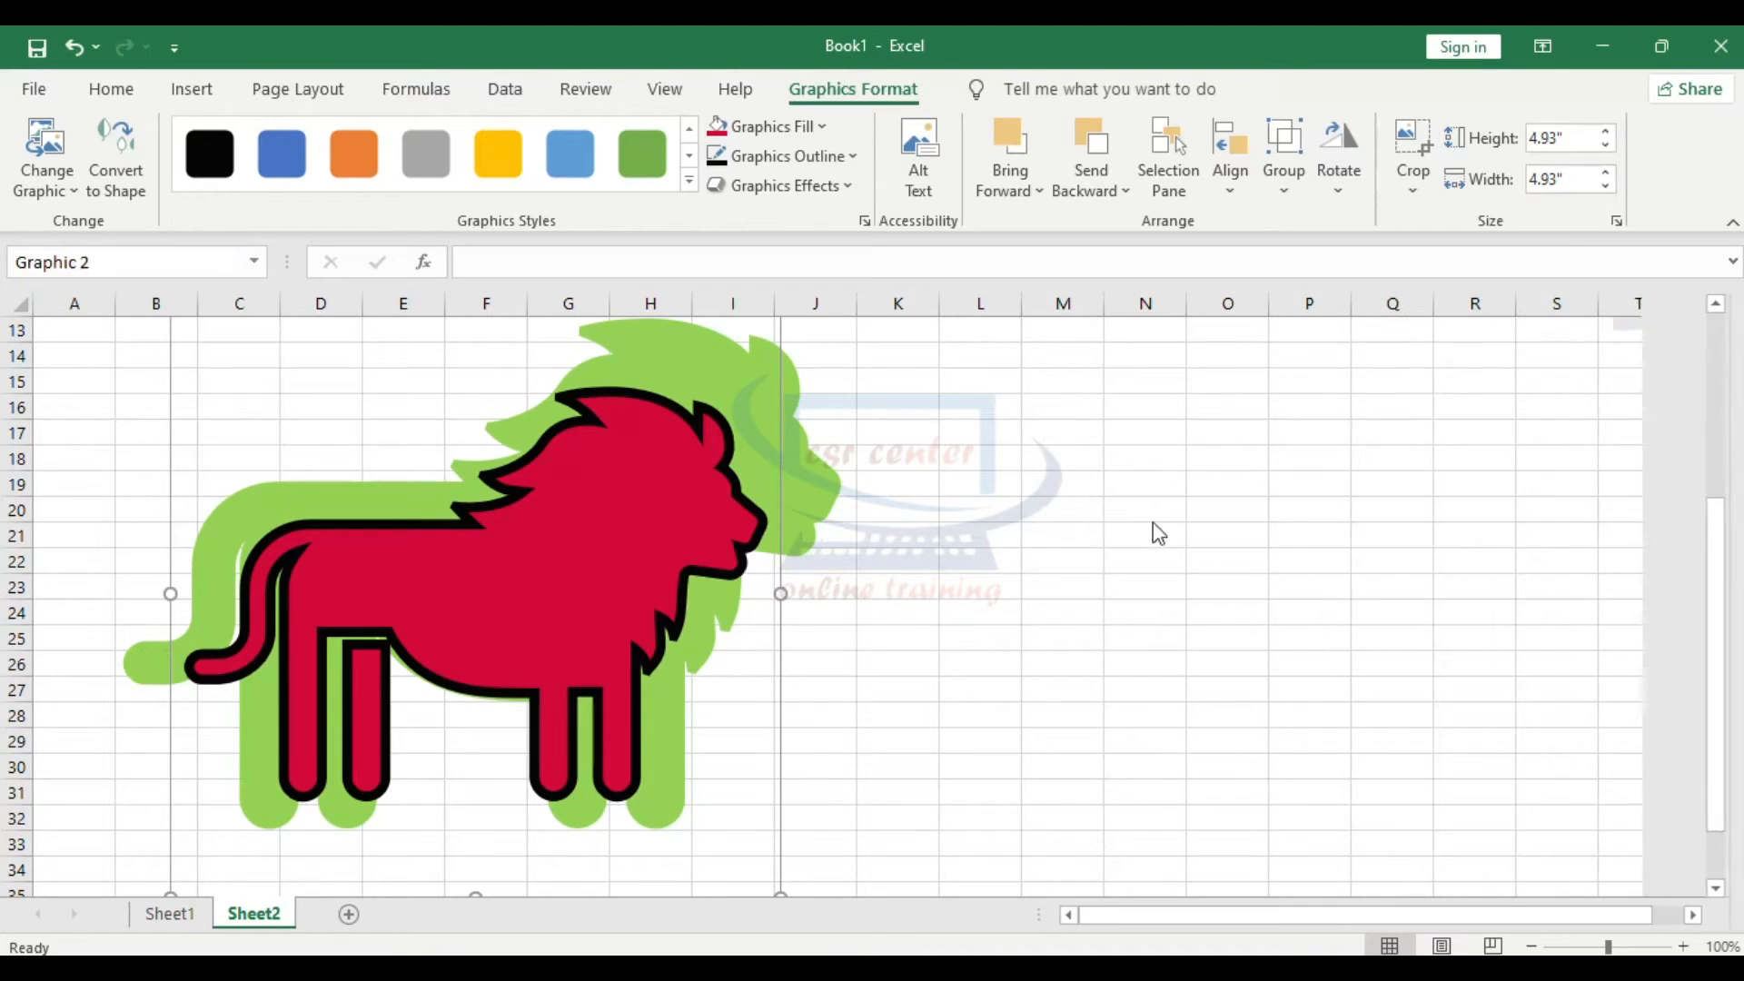
Remove the shadow effect from the lion graphic
left_click(859, 187)
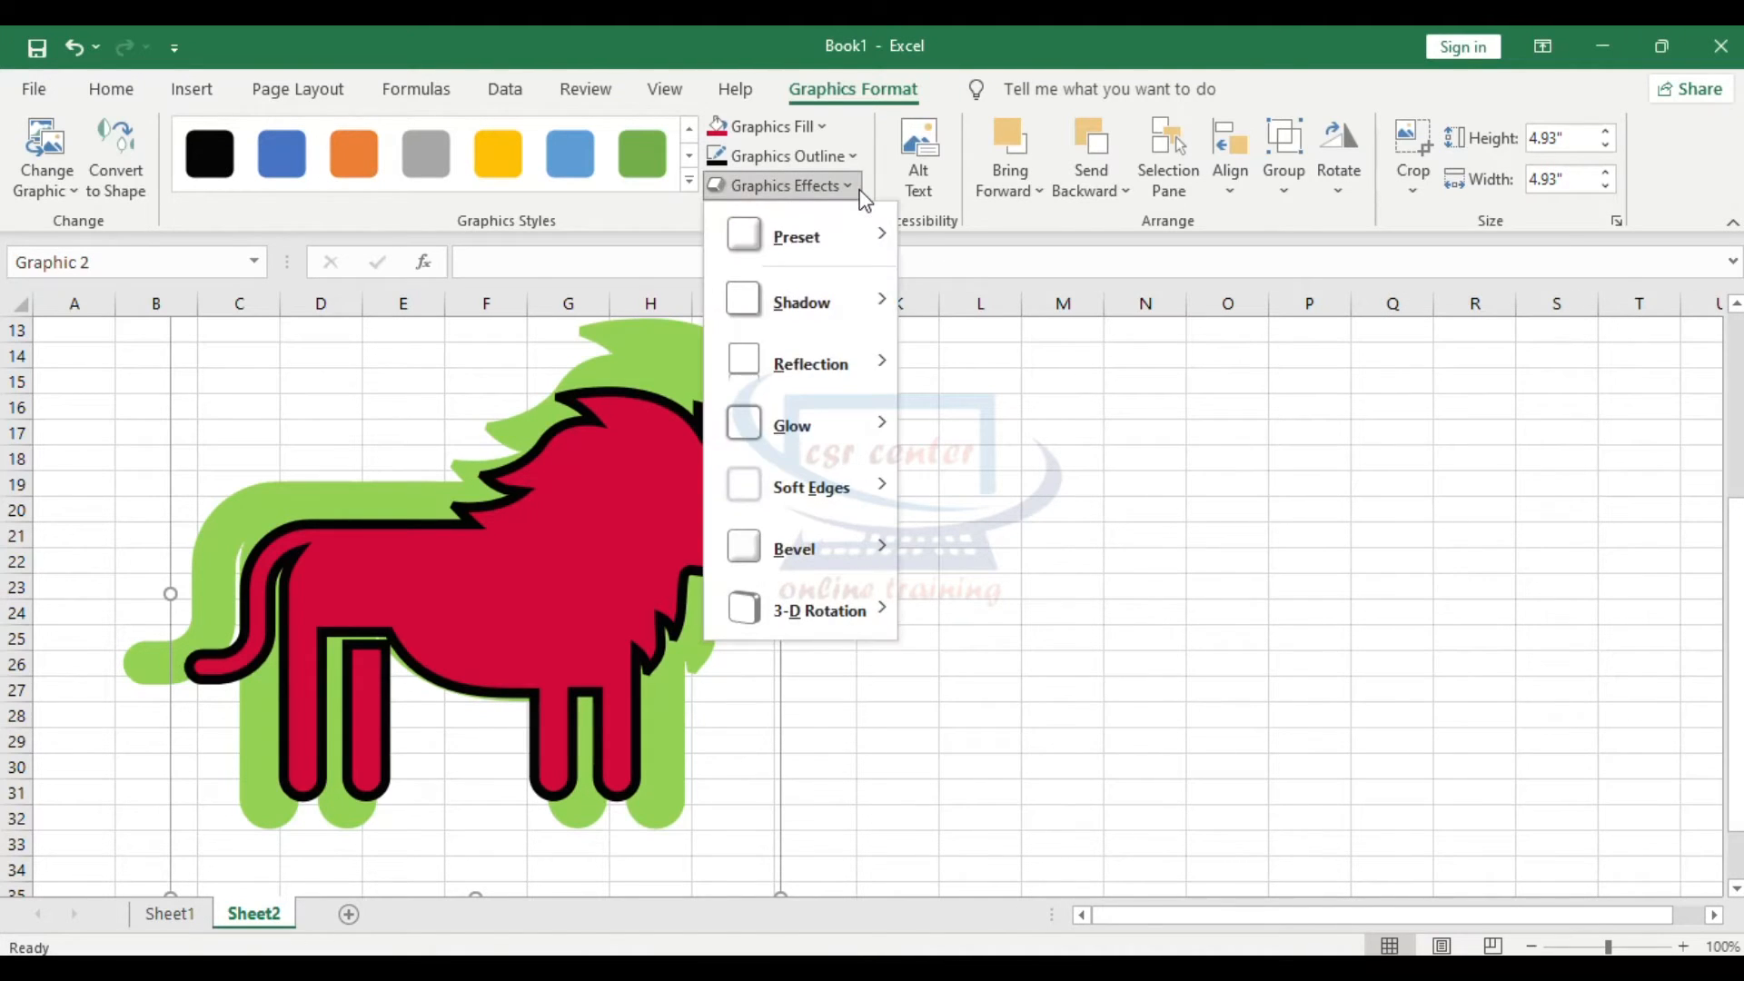
mouse_move(859, 309)
left_click(933, 205)
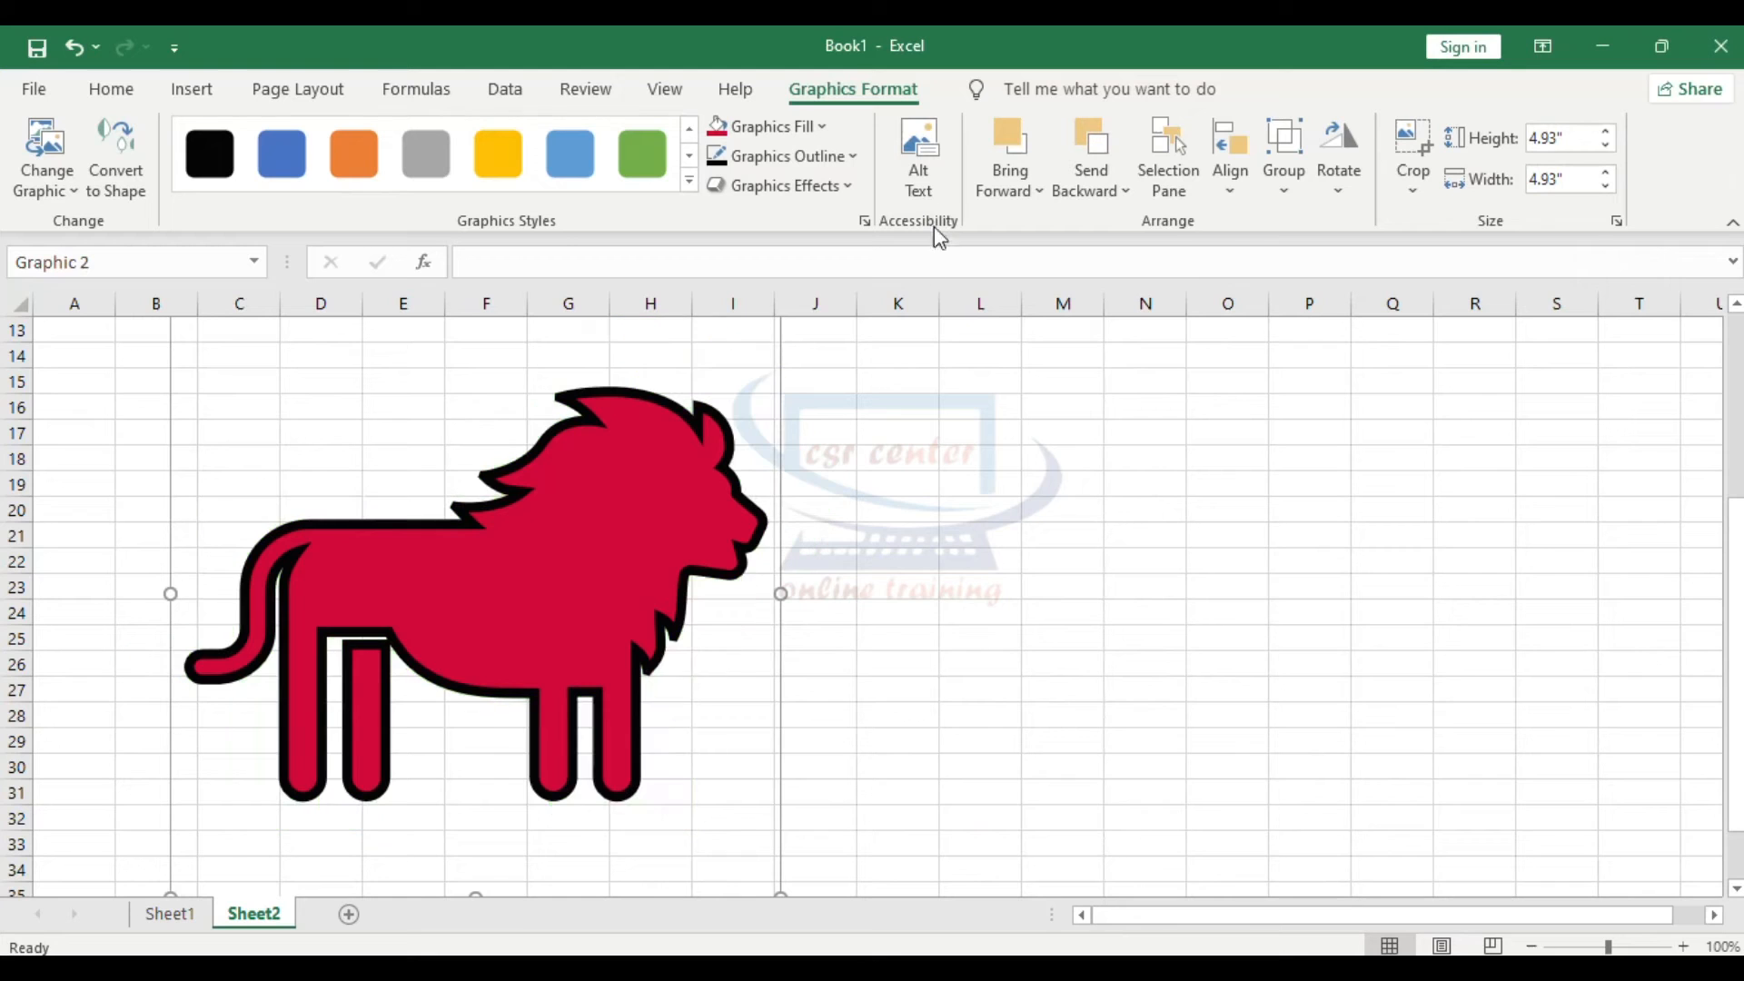
Apply the full reflection variation with the 8 pt distance to the lion and check it below the graphic
left_click(854, 186)
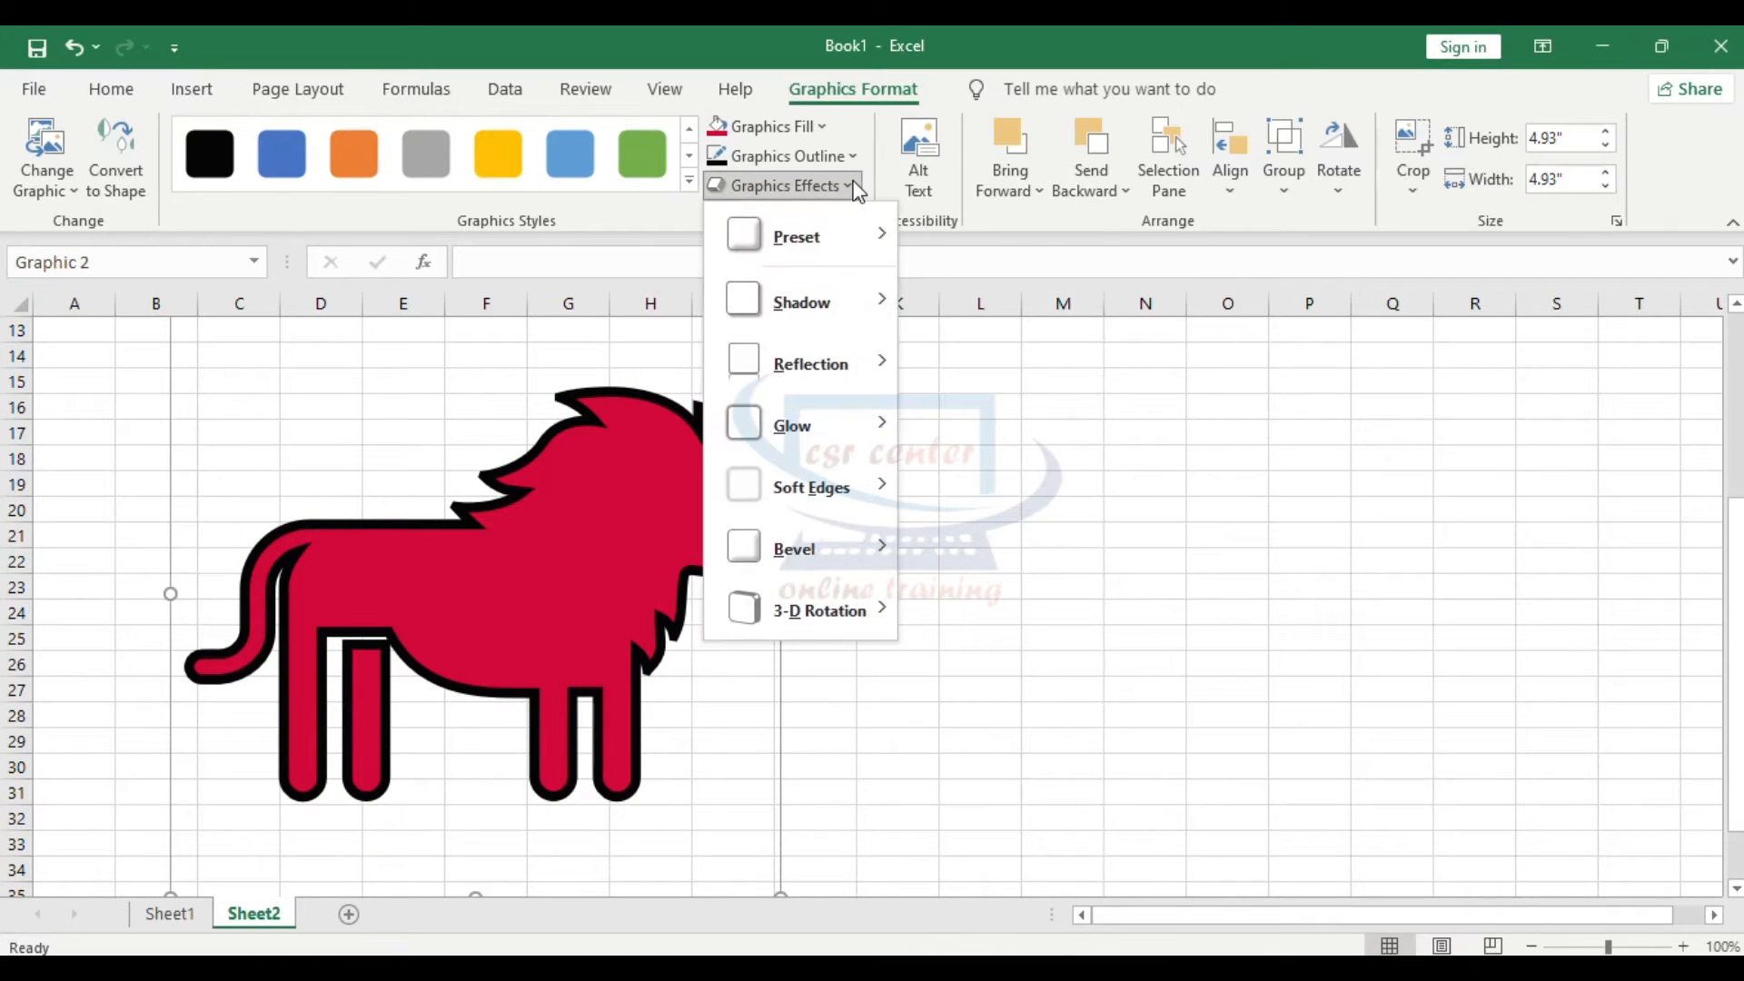
mouse_move(858, 378)
left_click(1104, 699)
scroll(1108, 704, "down", 4)
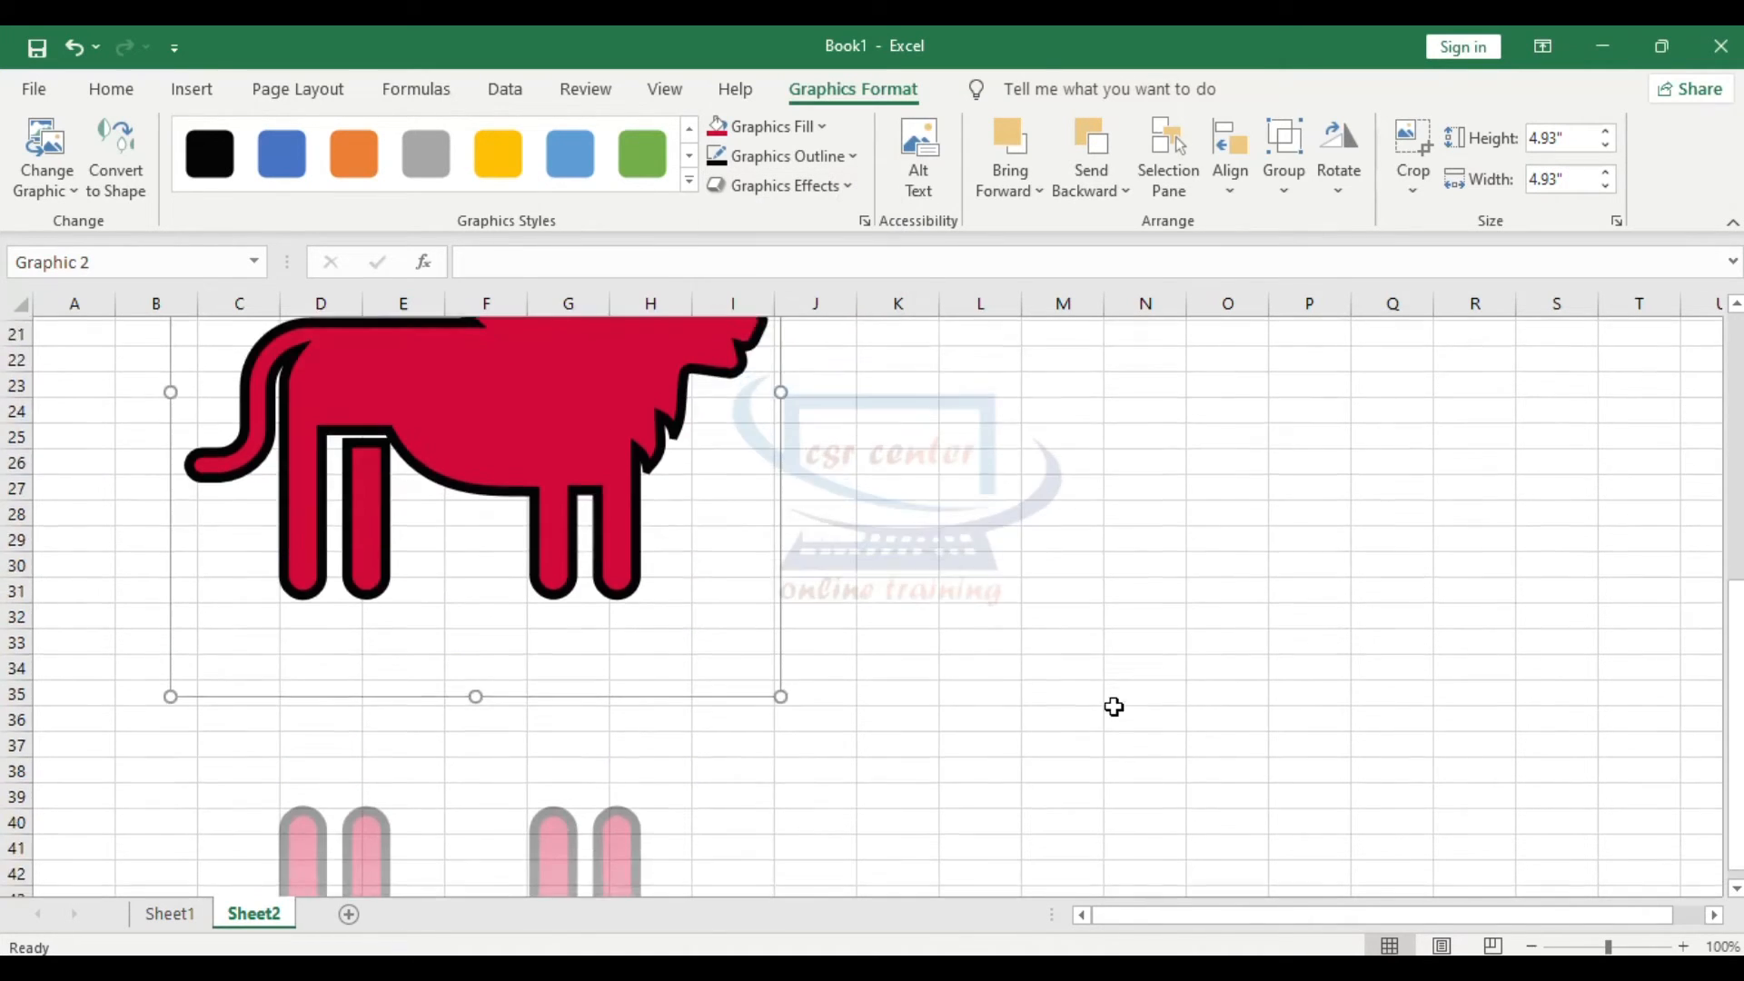
scroll(805, 693, "down", 5)
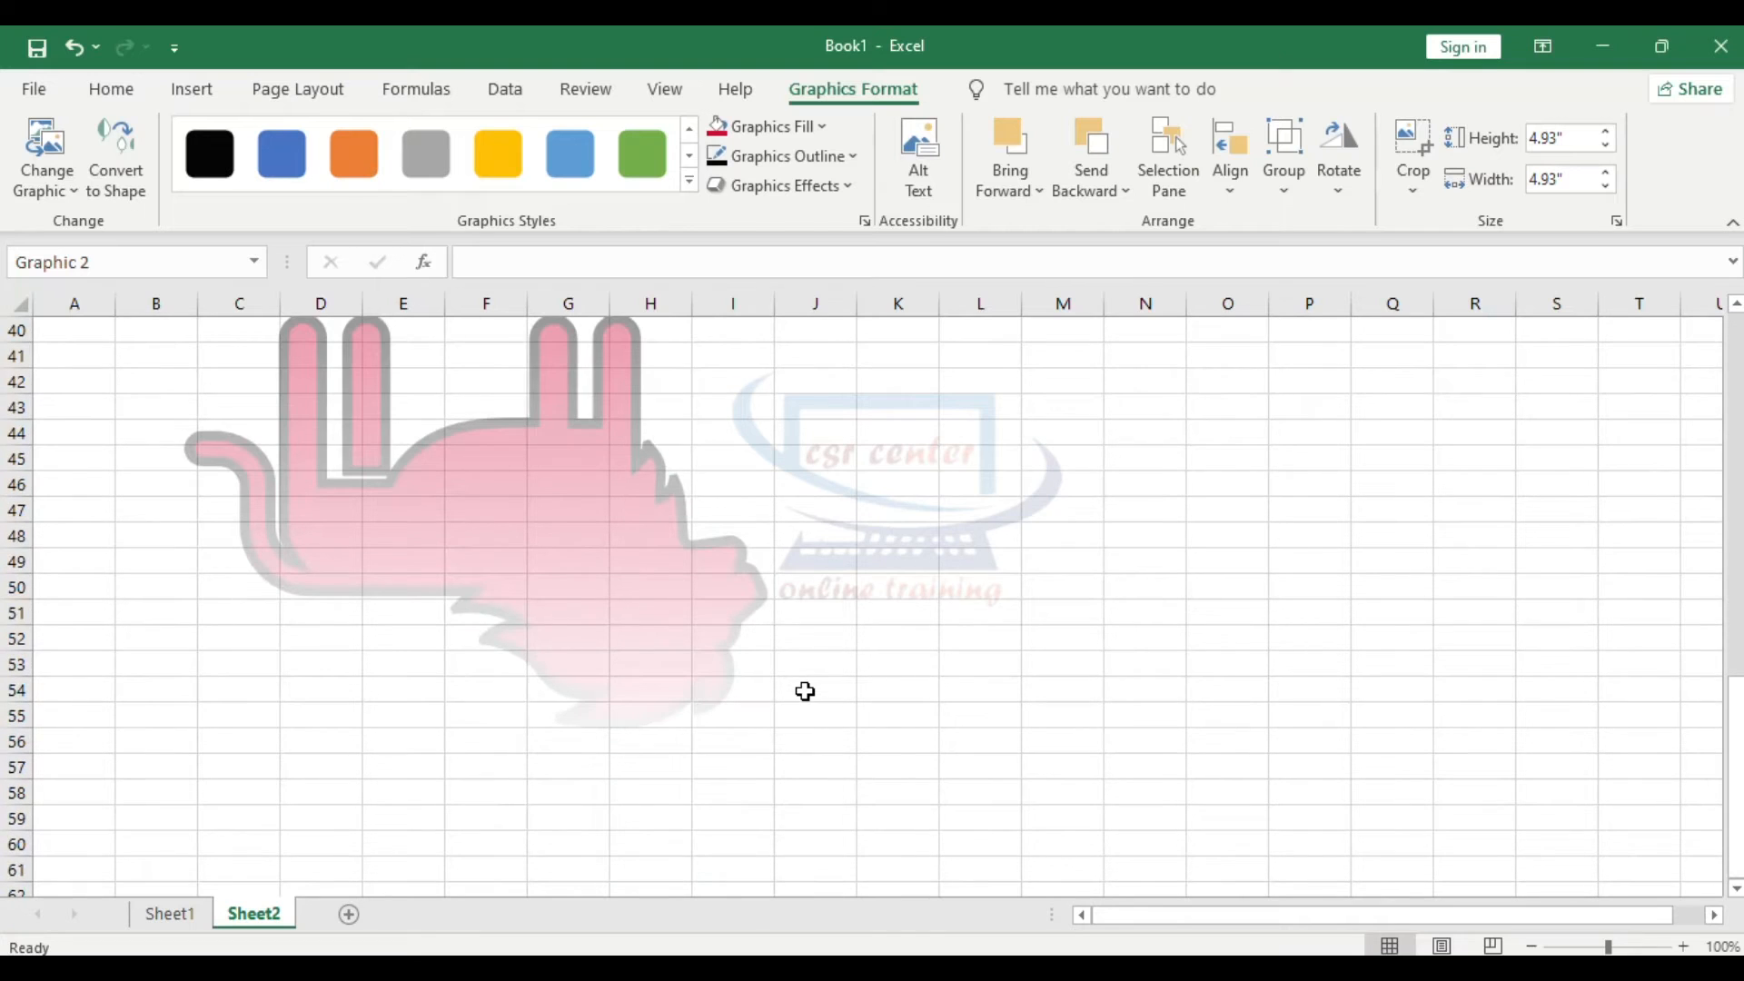
scroll(923, 581, "up", 4)
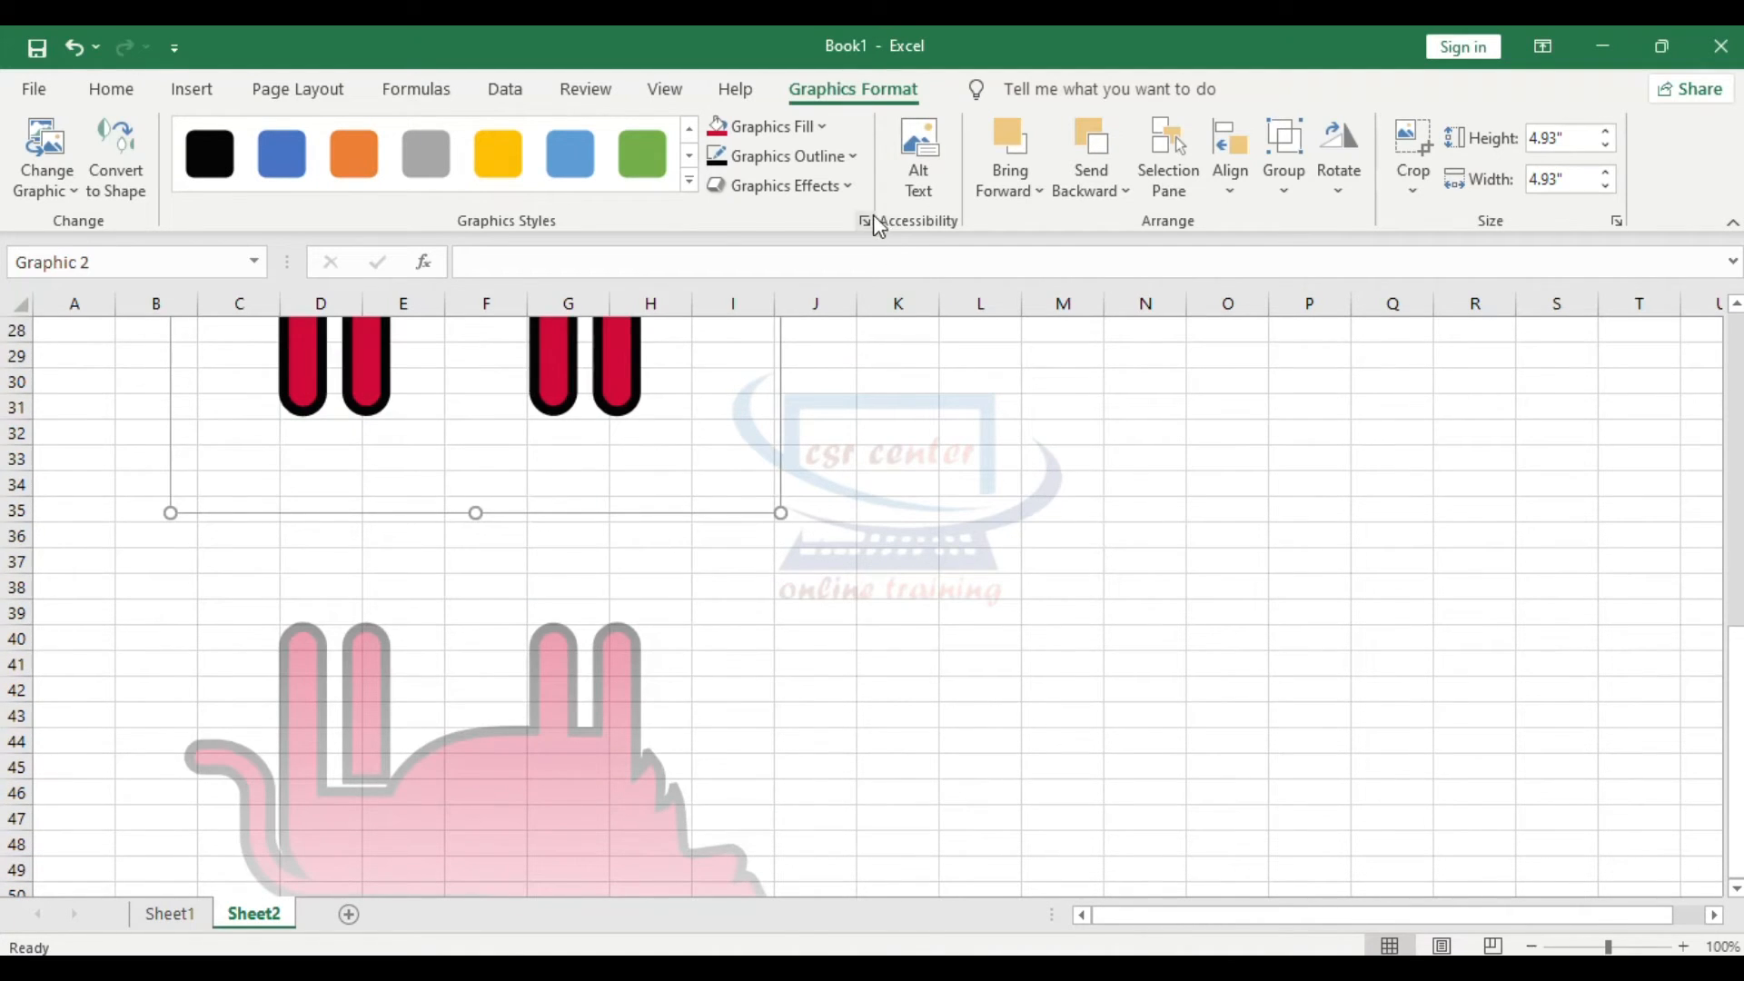
Open the reflection options and adjust the transparency and distance of the lion's reflection
left_click(849, 185)
mouse_move(857, 381)
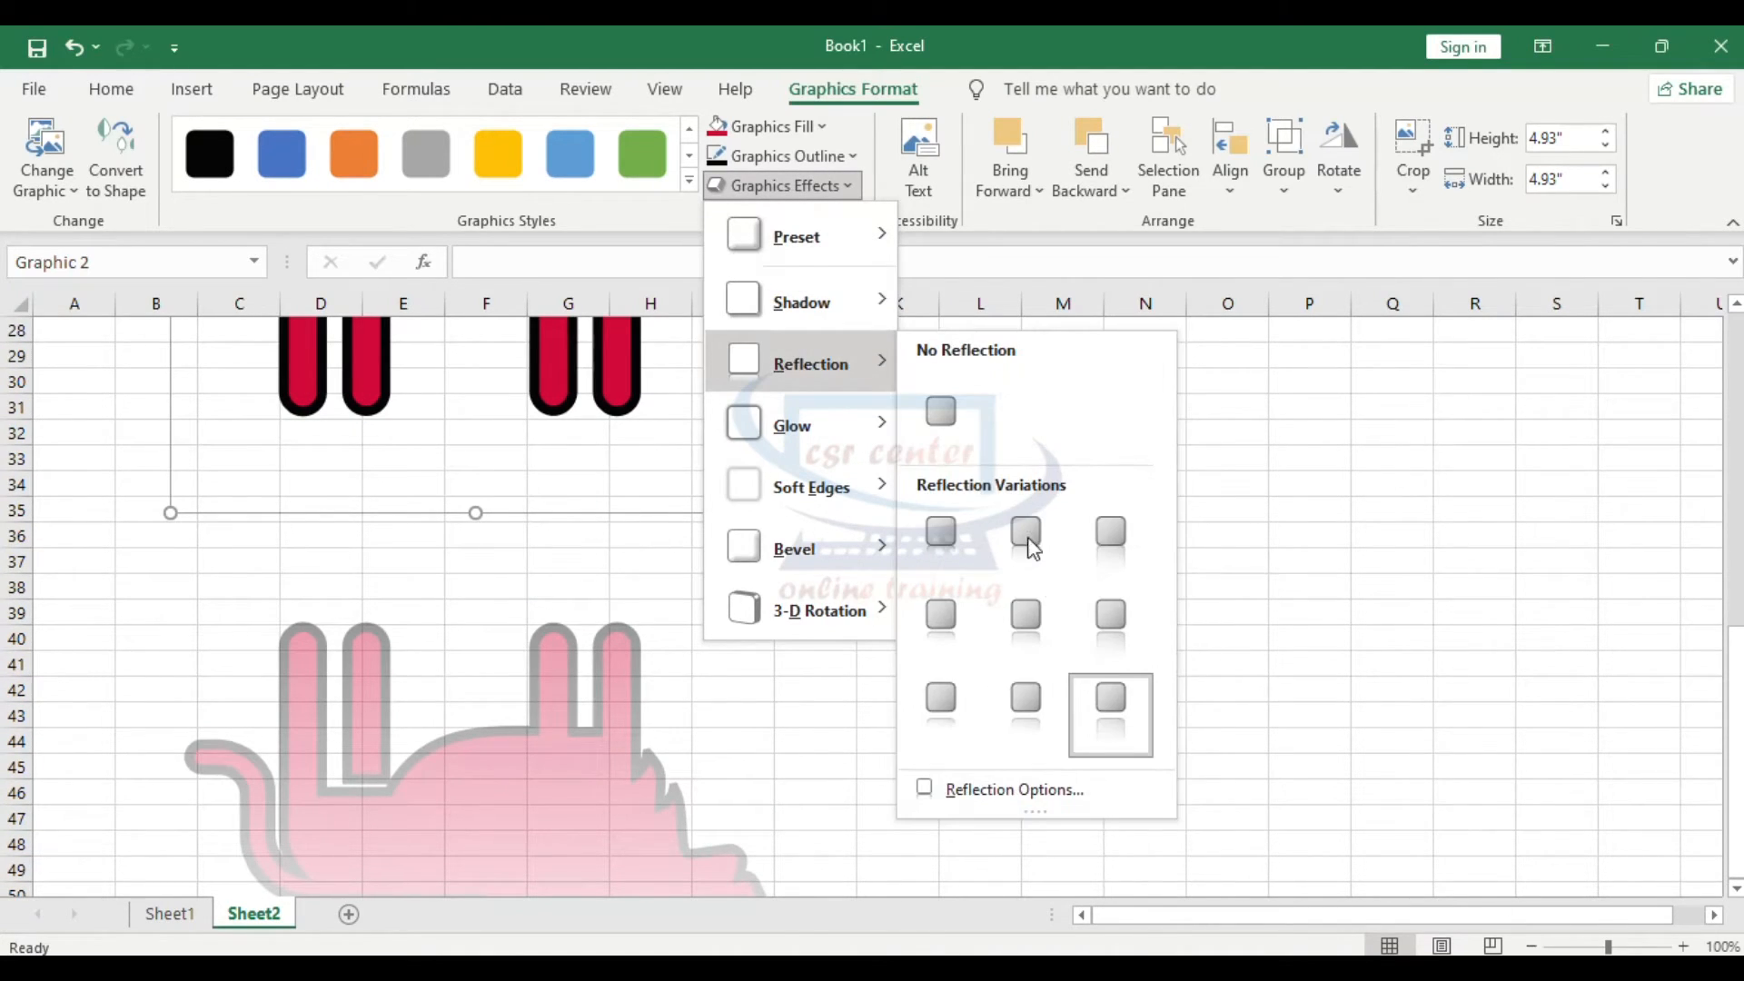
left_click(1035, 792)
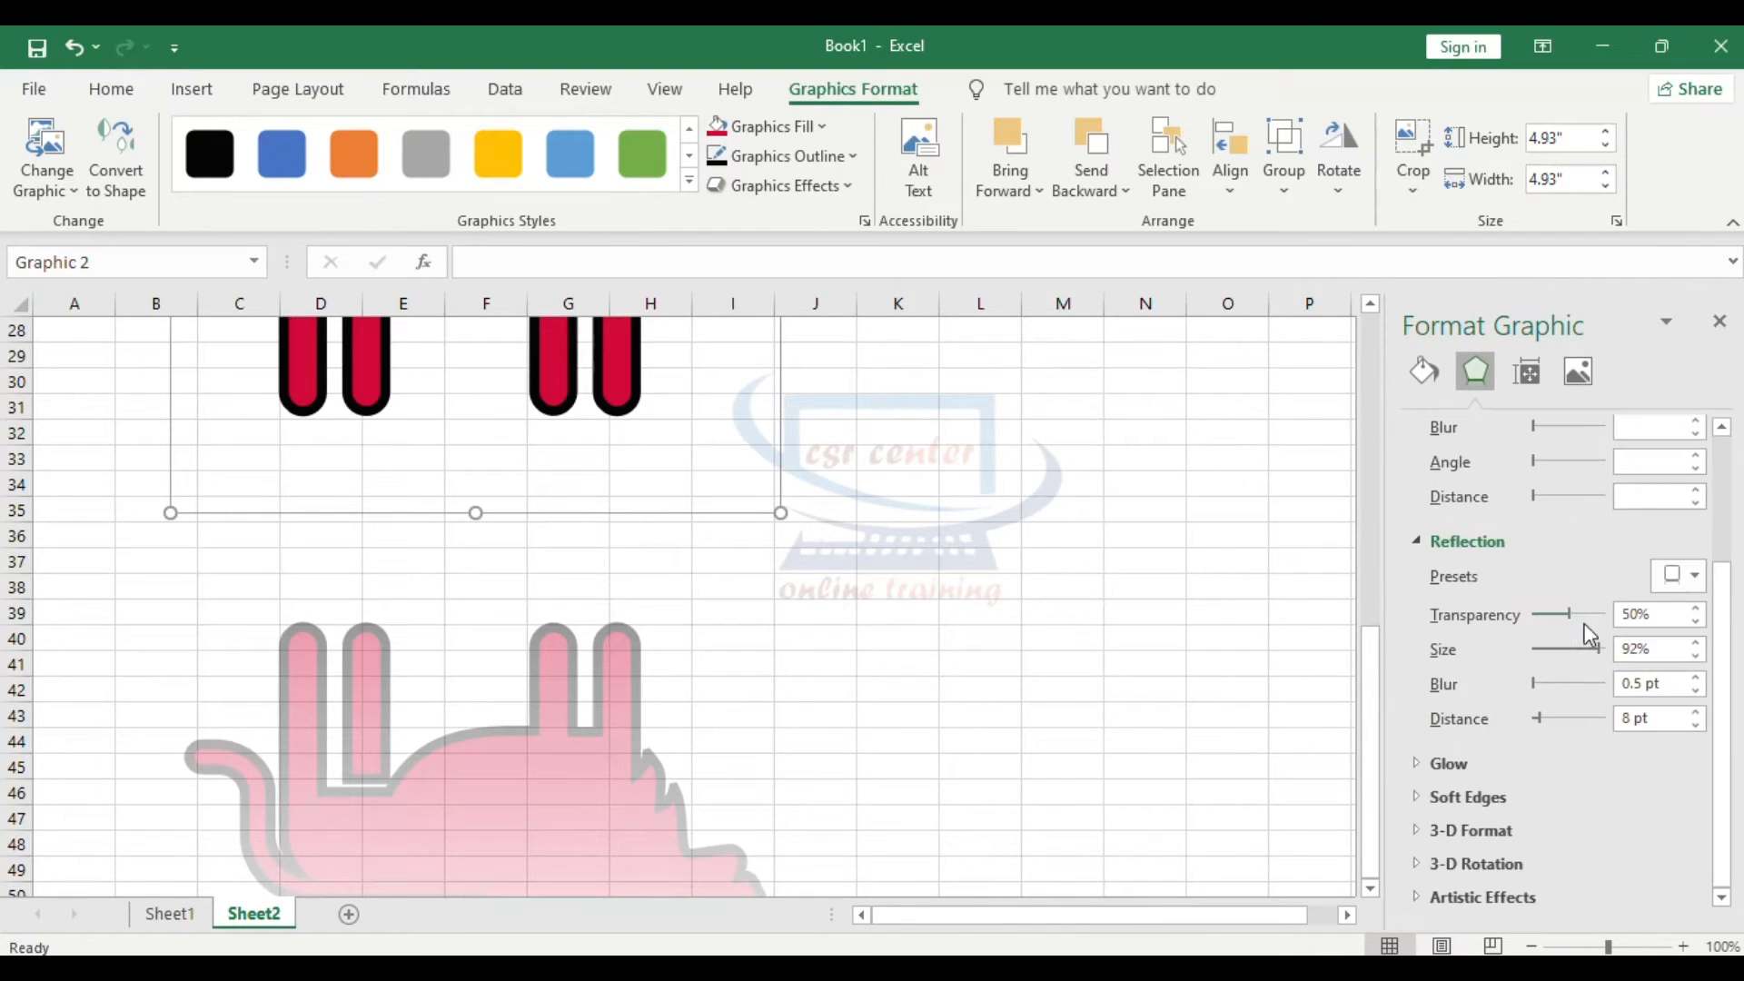
left_click_drag(1572, 614, 1535, 717)
scroll(975, 637, "down", 4)
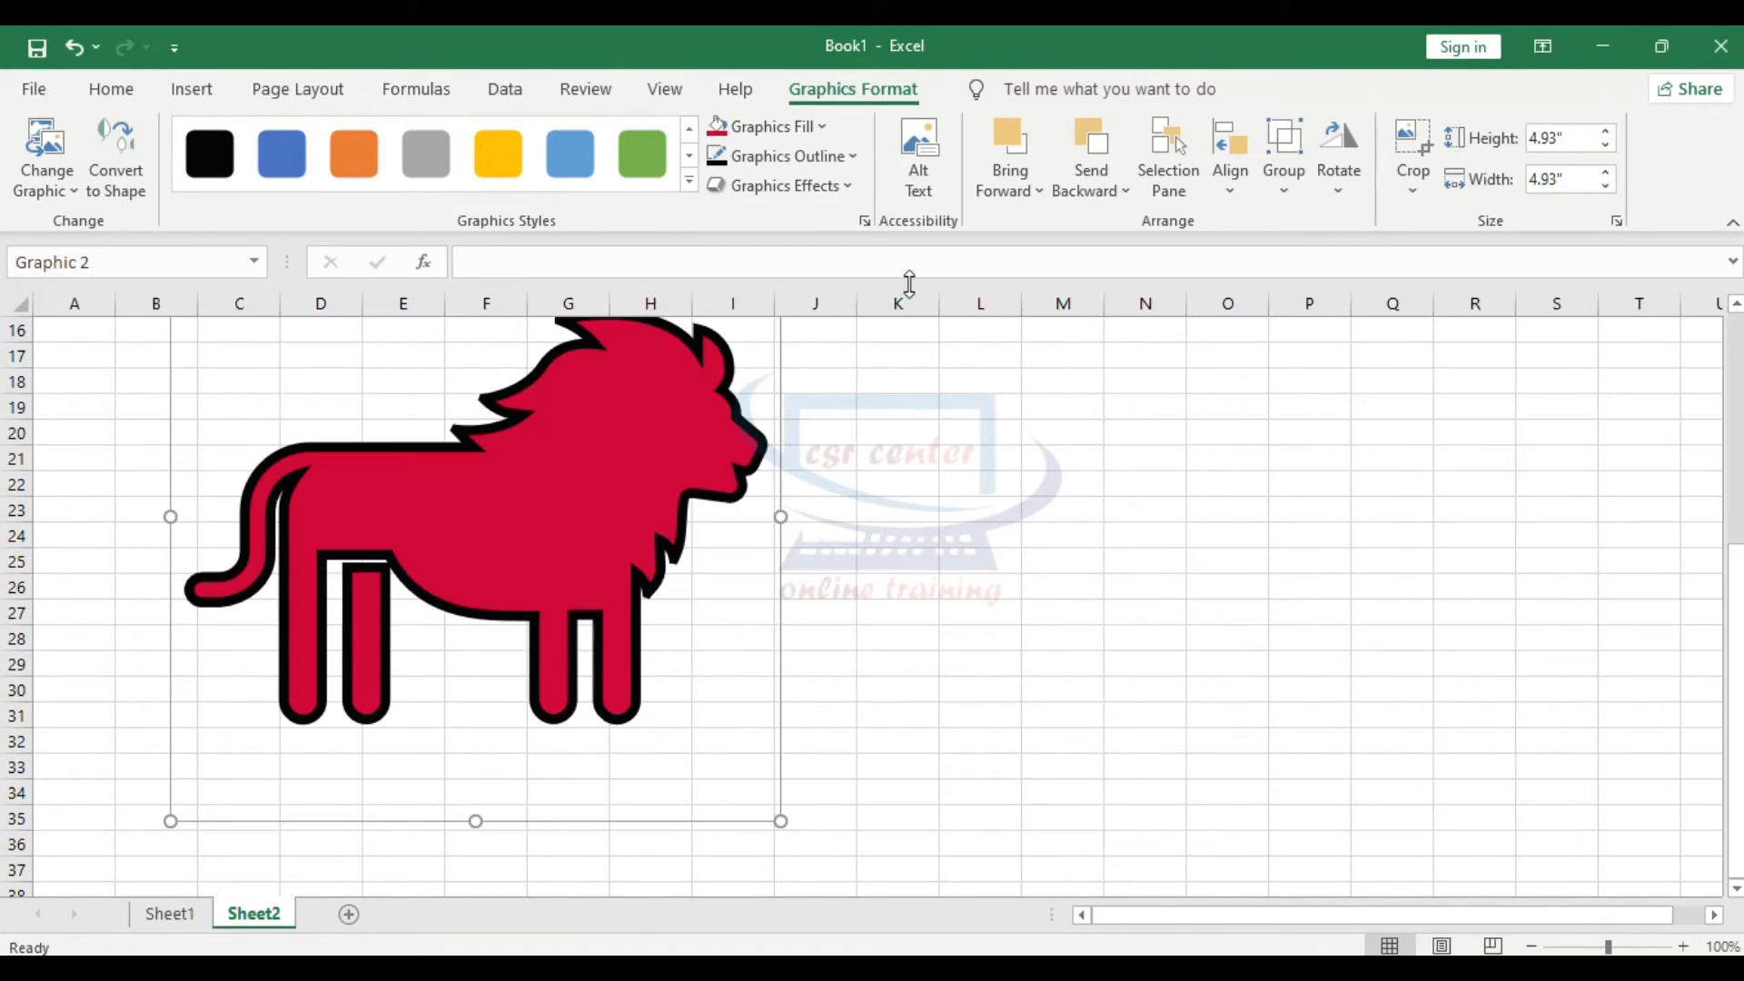
Remove the reflection effect from the lion with No Reflection
left_click(852, 187)
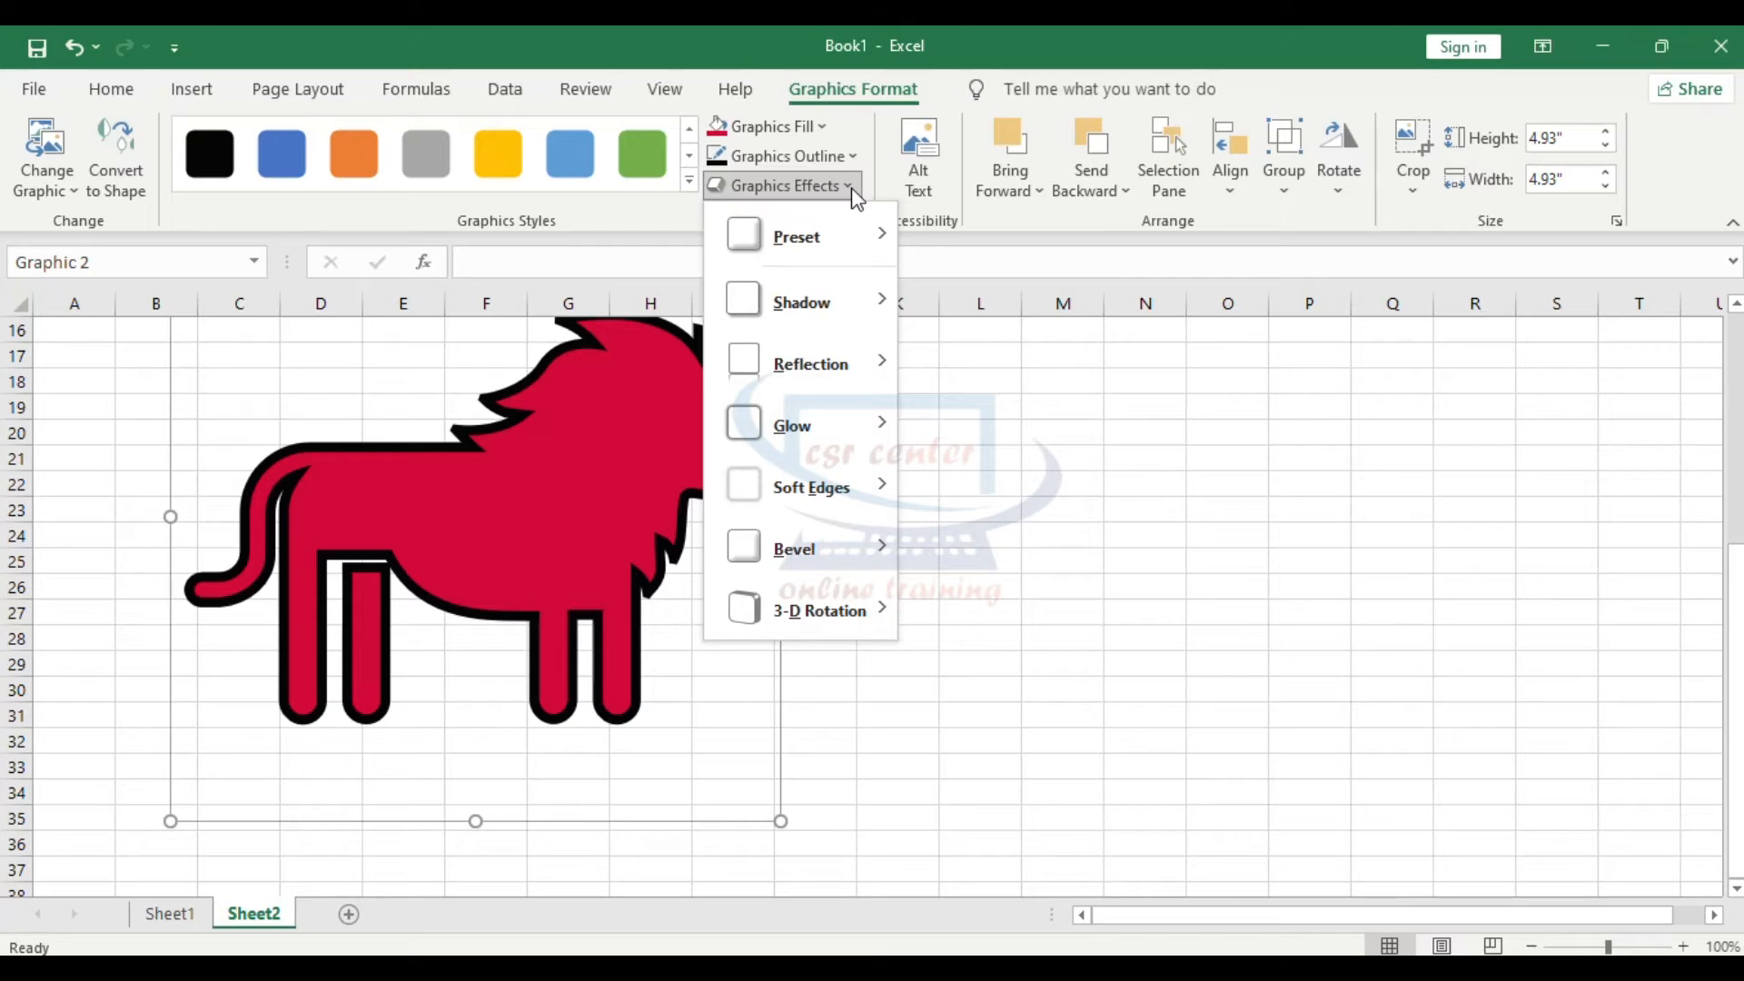
mouse_move(878, 365)
left_click(941, 400)
scroll(802, 410, "up", 2)
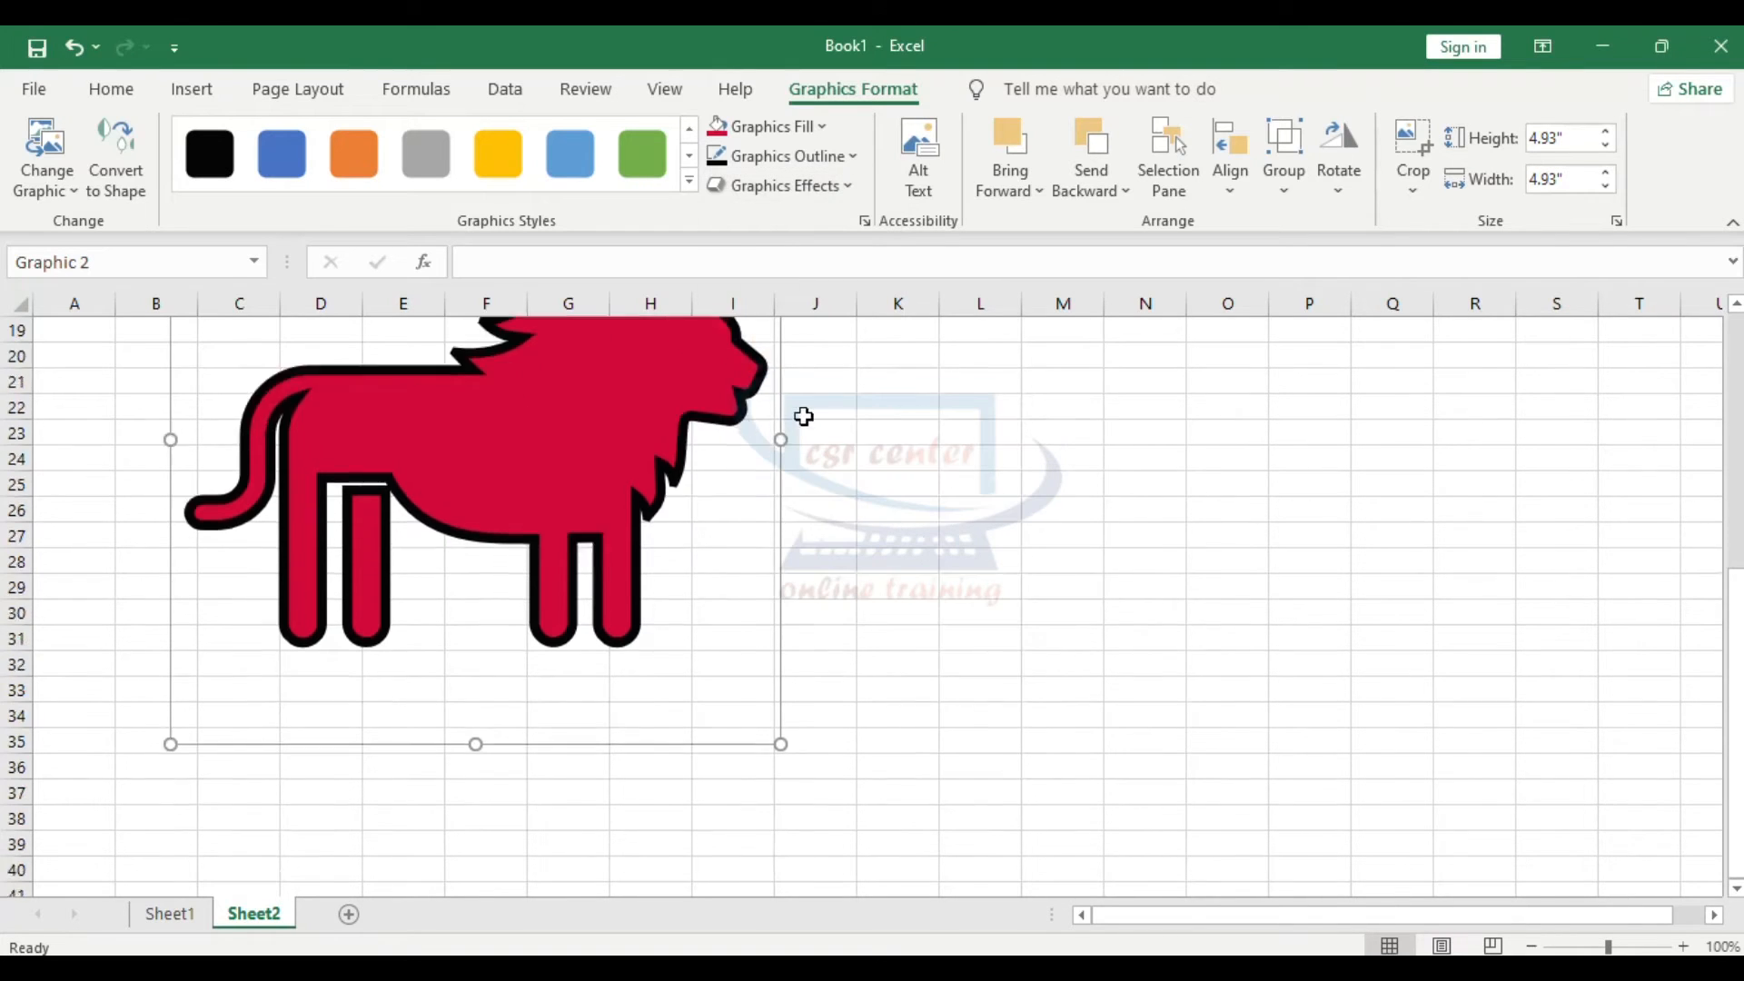
Apply the largest light-blue glow variation, 18 pt, around the lion
left_click(854, 185)
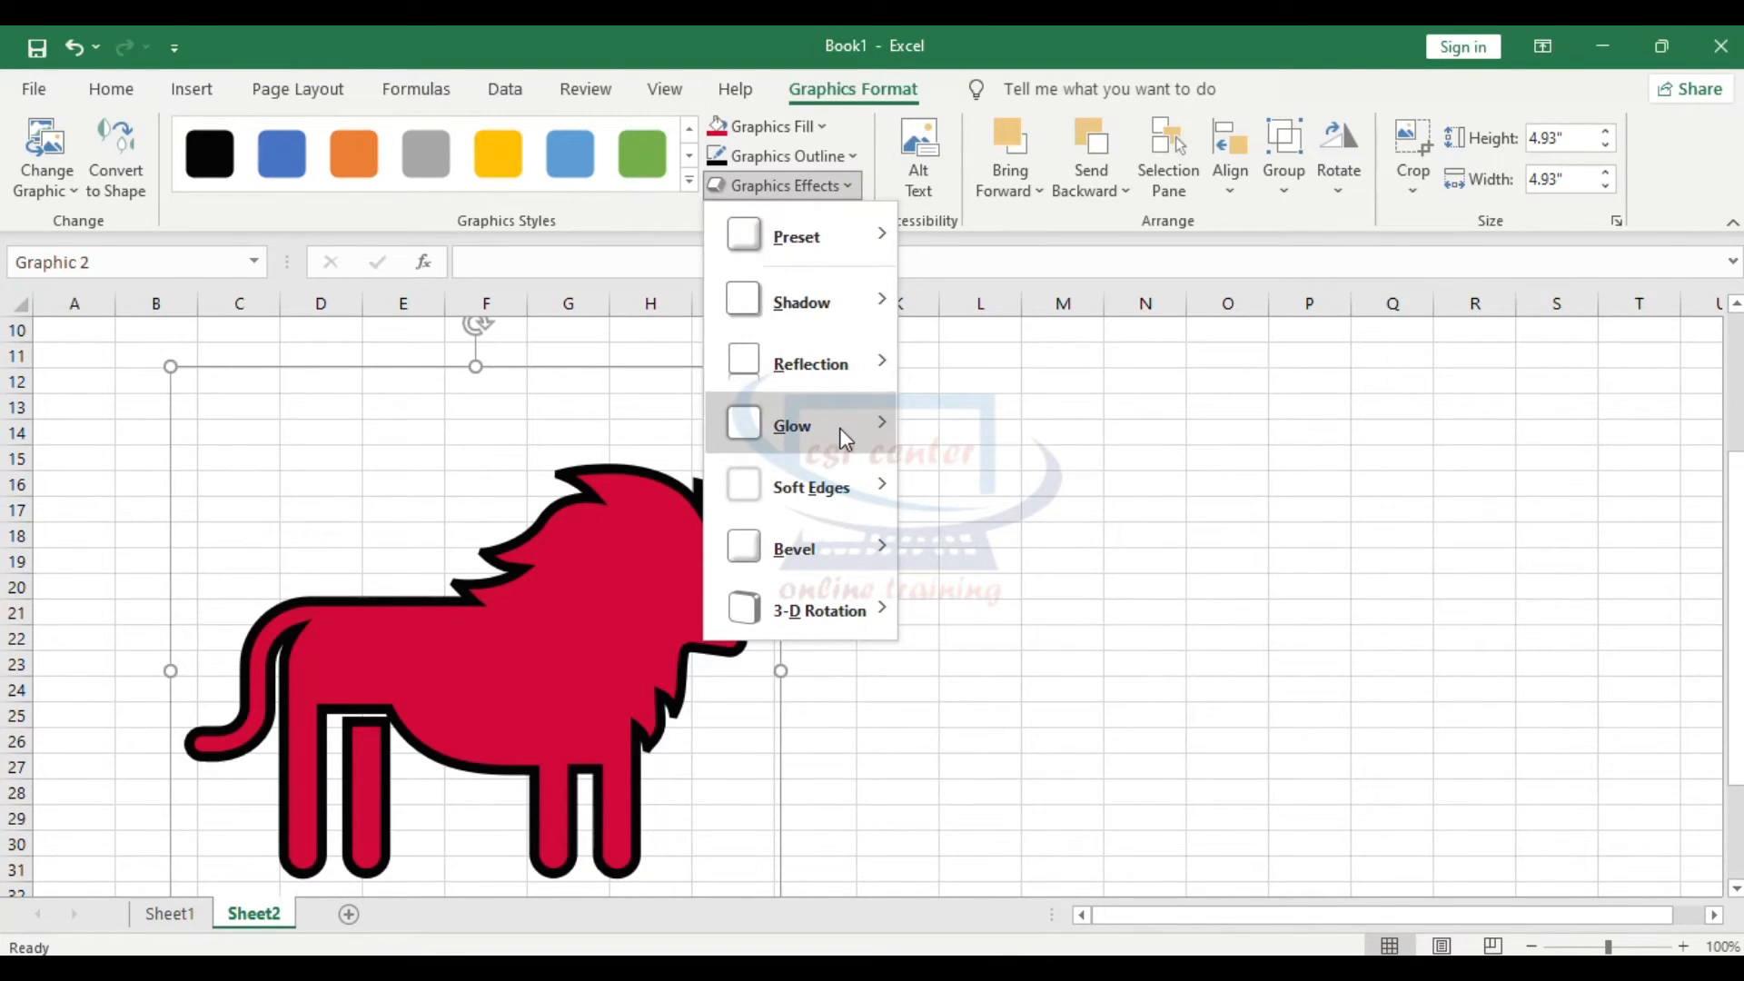
mouse_move(839, 428)
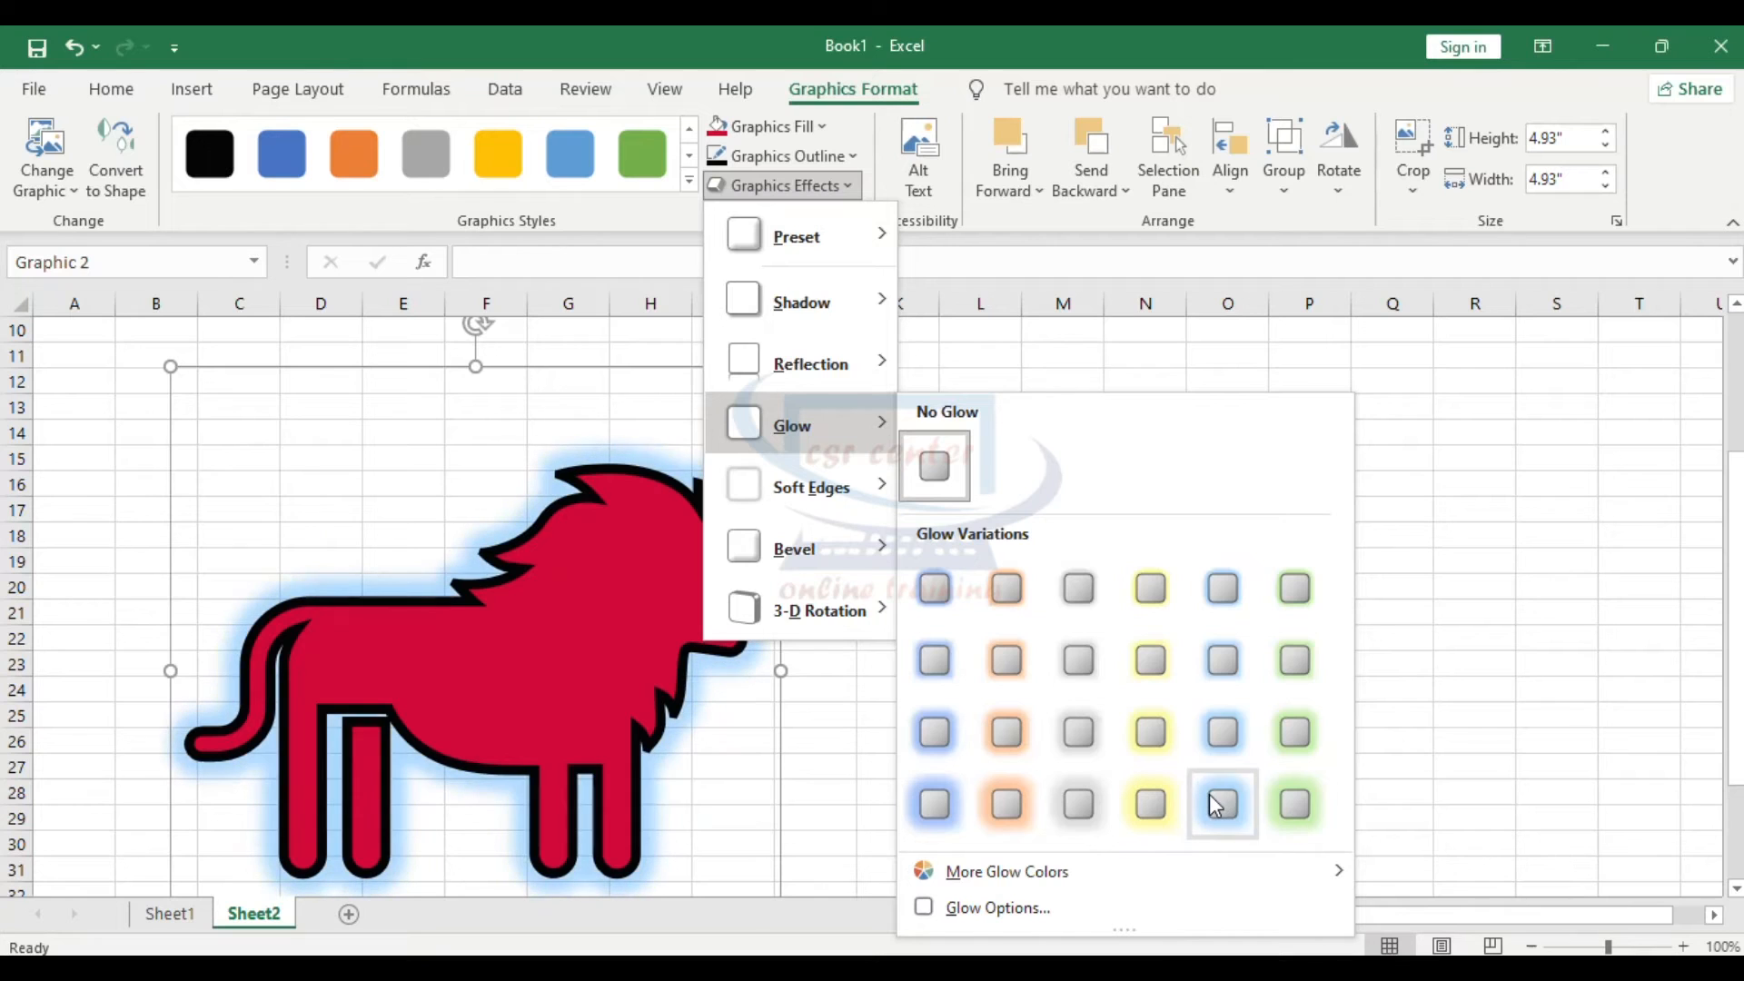
left_click(1209, 796)
scroll(1101, 668, "down", 1)
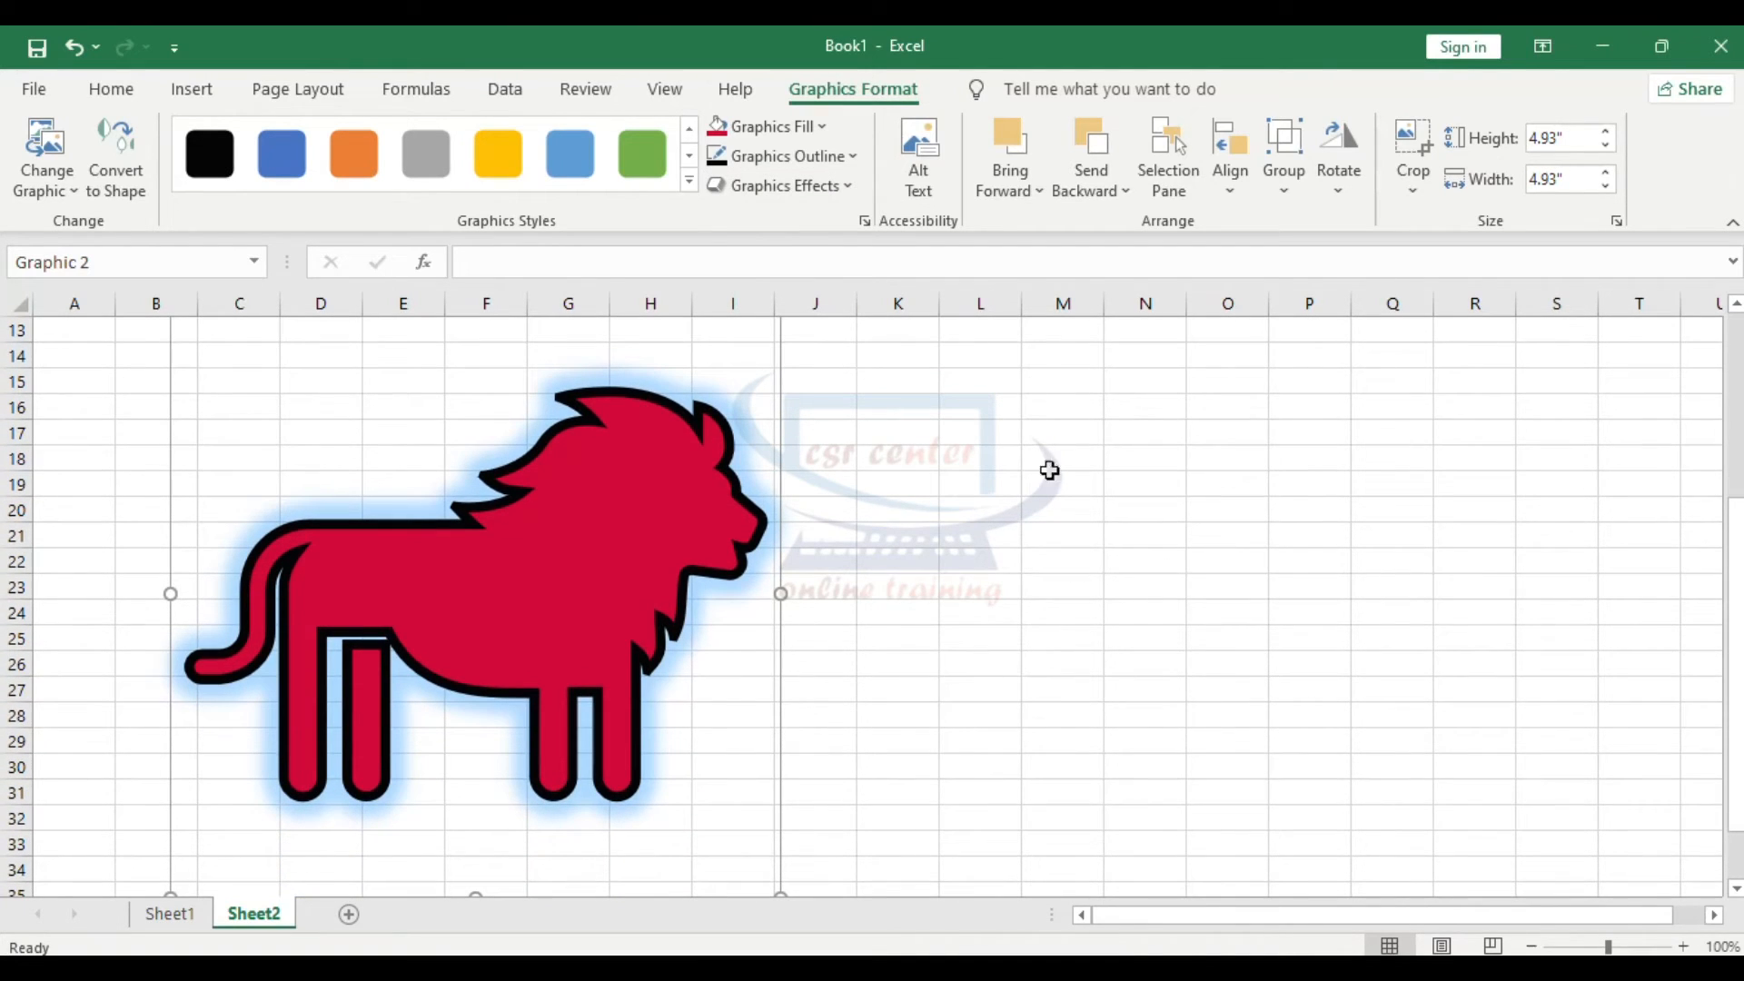
Change the lion's glow color to yellow in the glow options
left_click(850, 185)
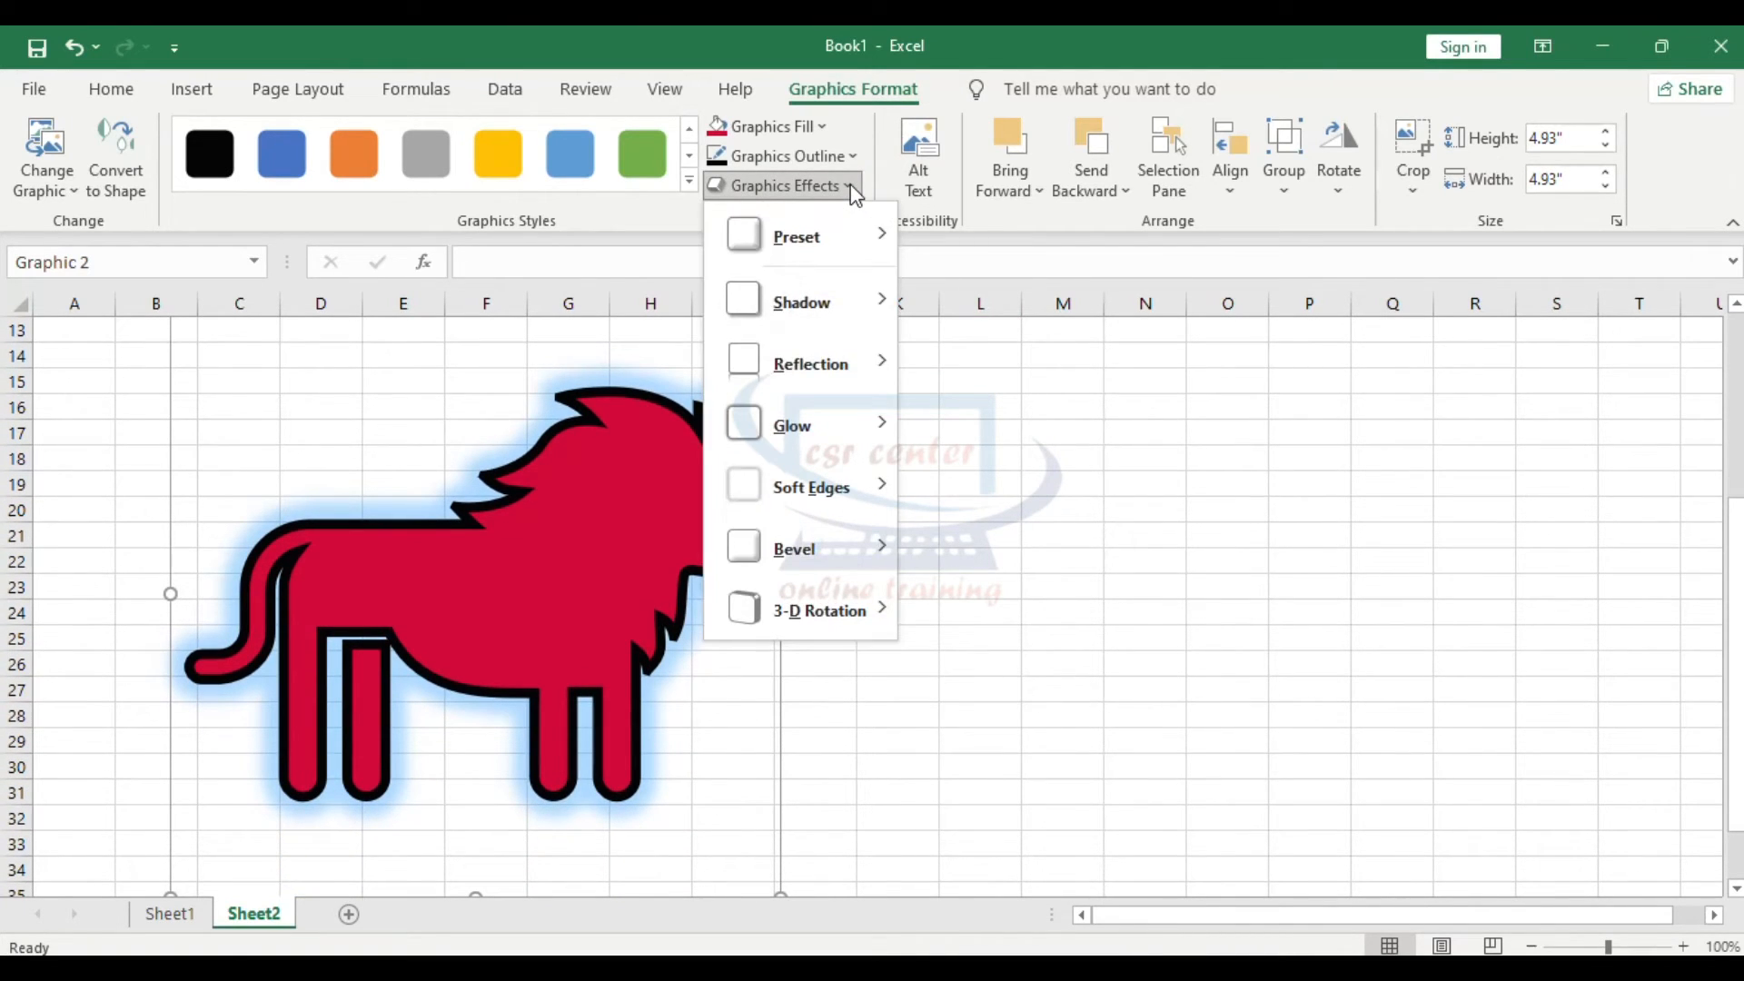
mouse_move(854, 422)
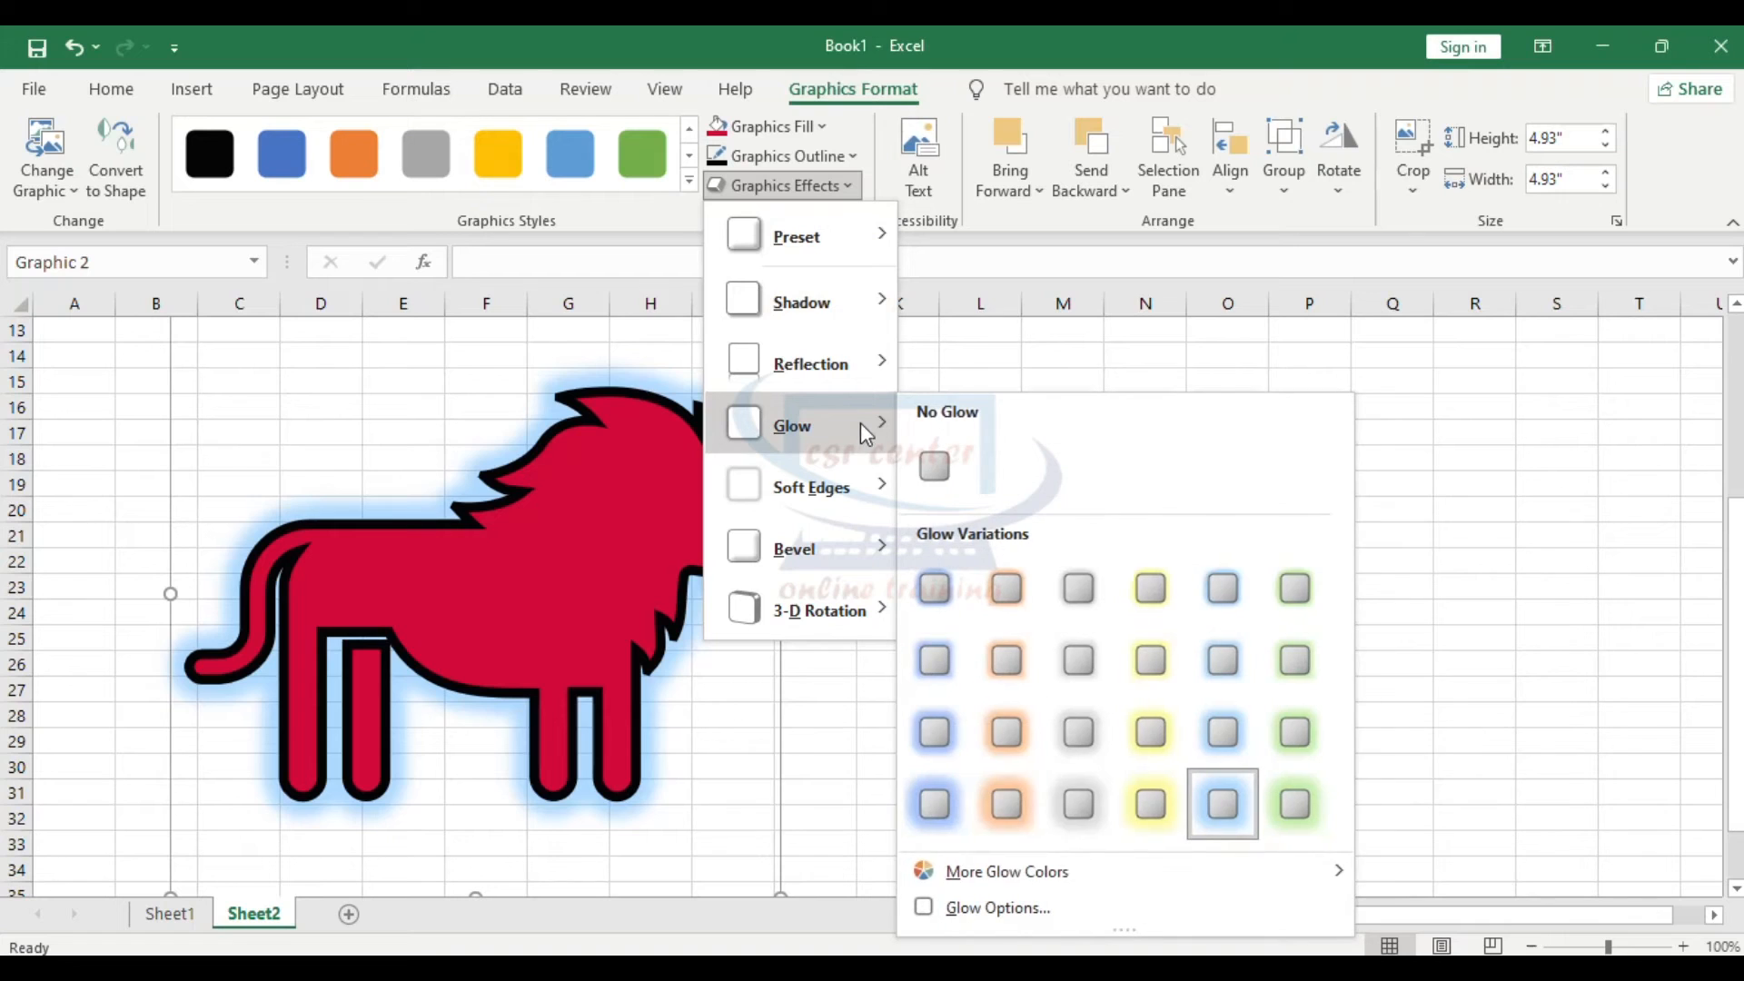
left_click(992, 908)
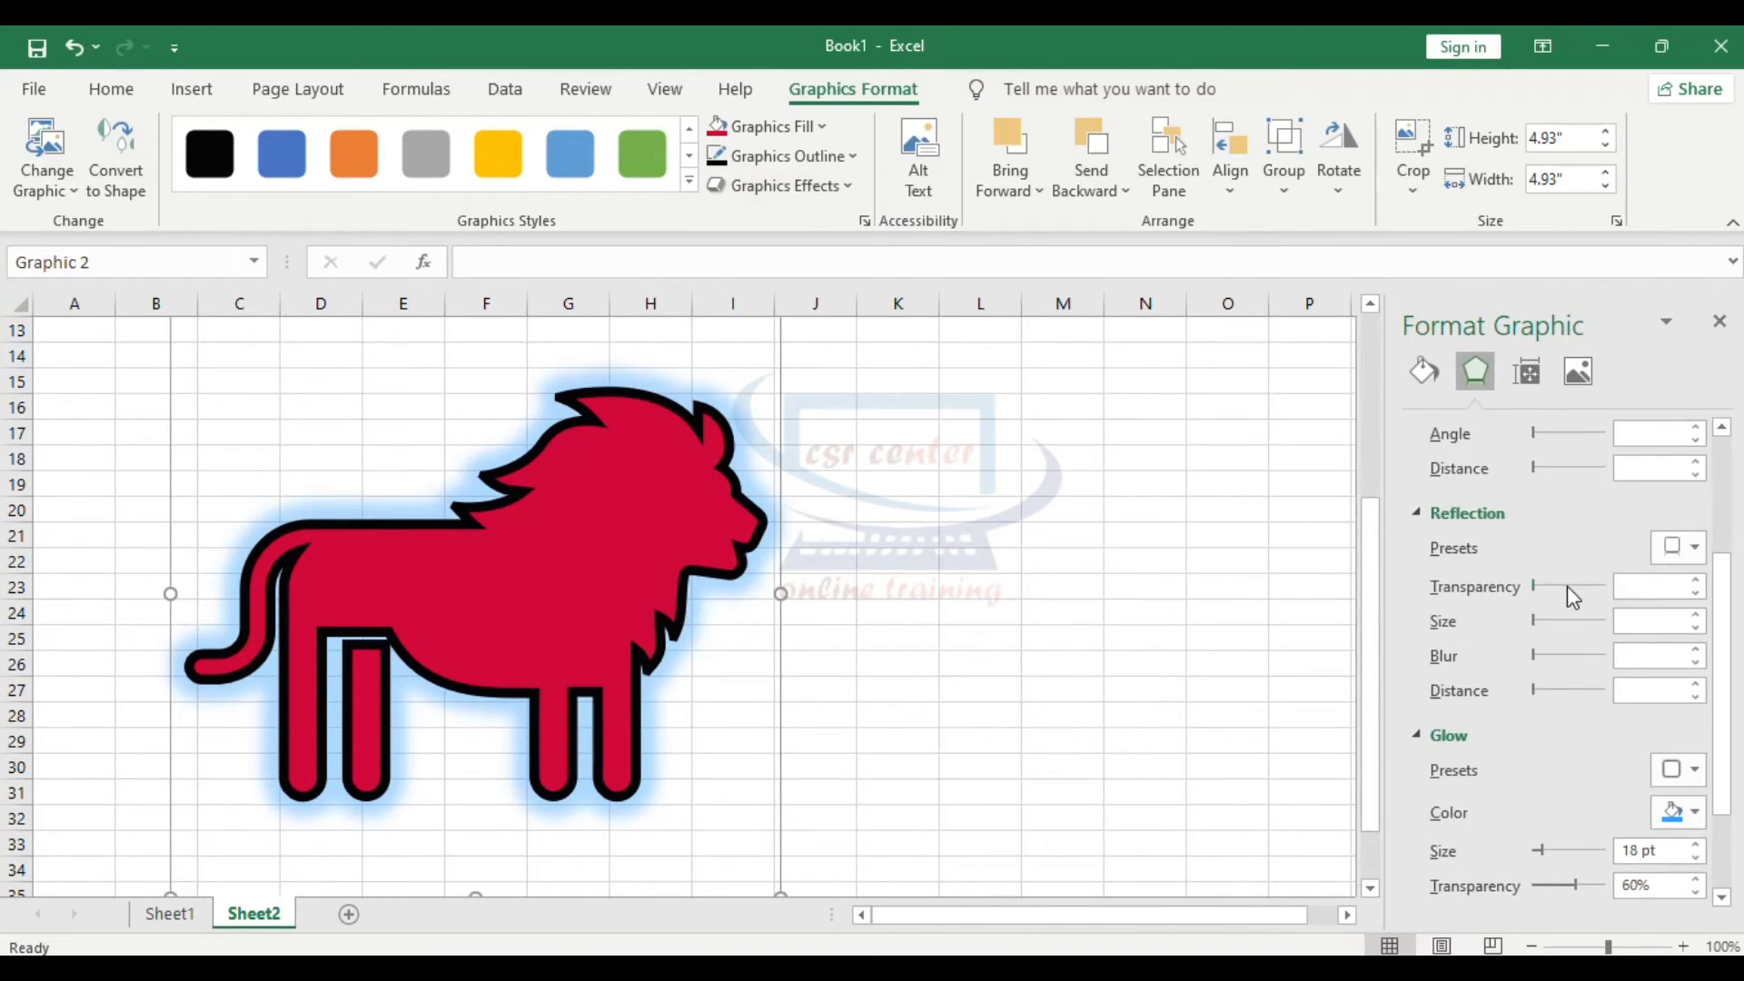
left_click(1693, 812)
left_click(1603, 671)
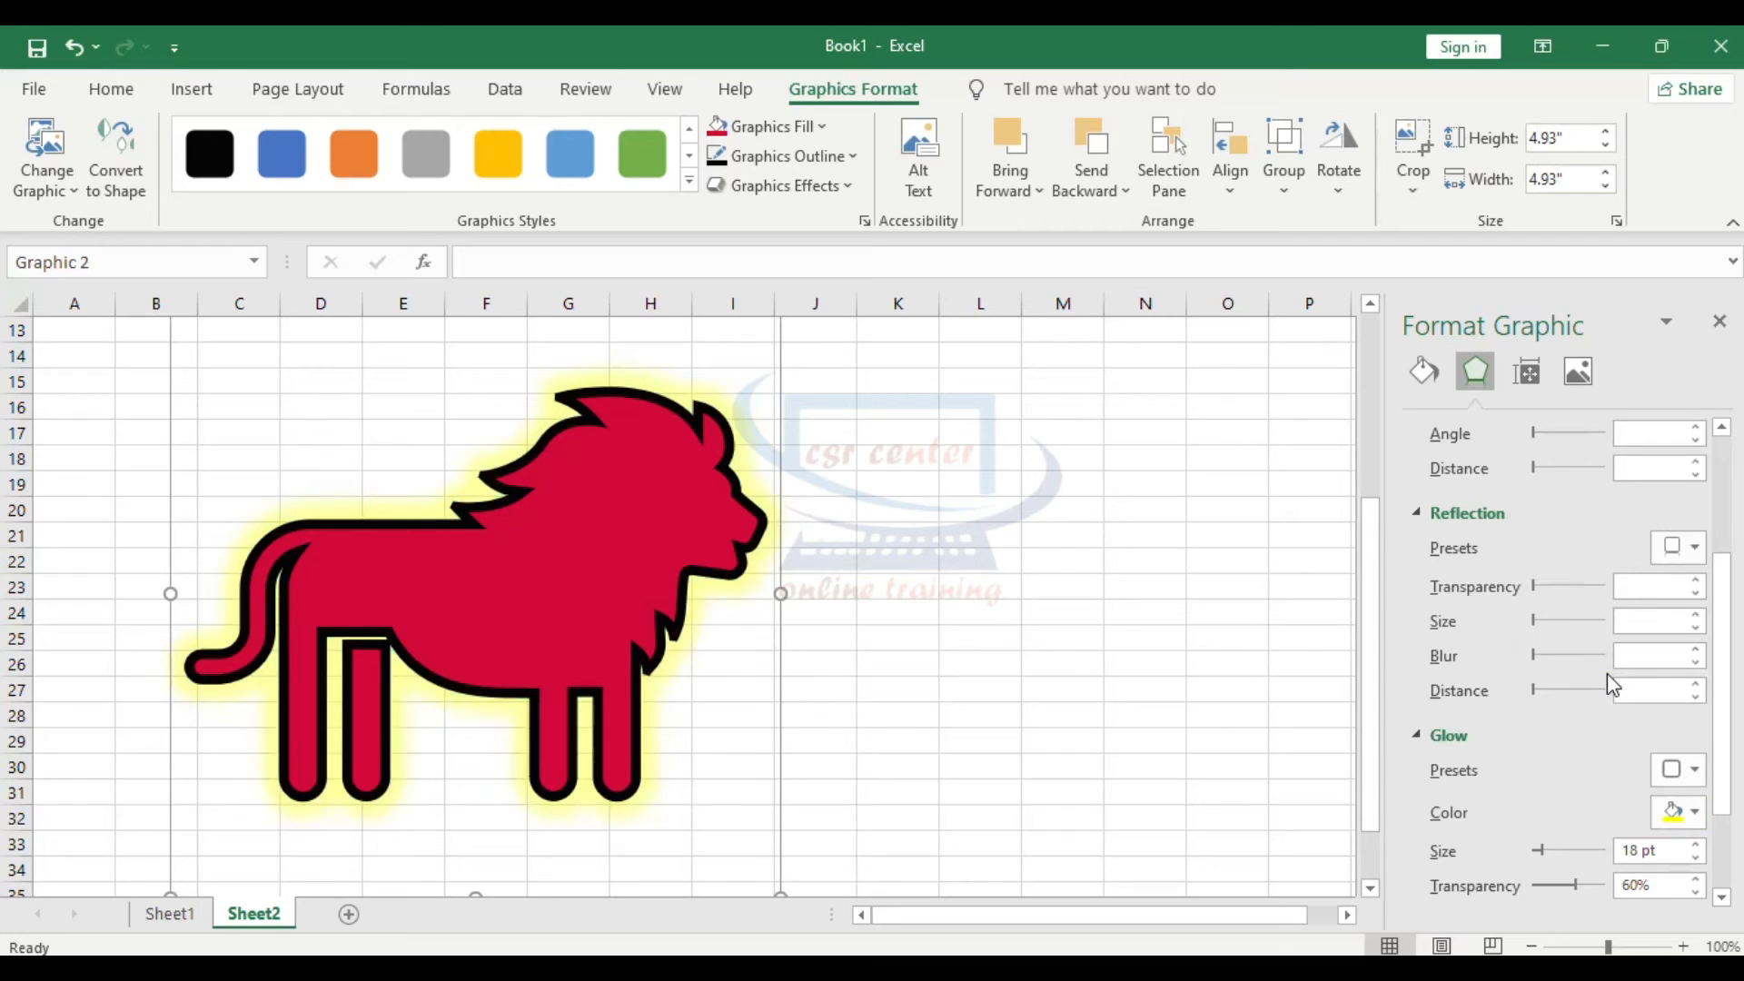
Set the lion's glow size to 87 pt and its transparency to 3%, and close the format options
left_click_drag(1720, 779, 1714, 853)
left_click_drag(1539, 714, 1586, 717)
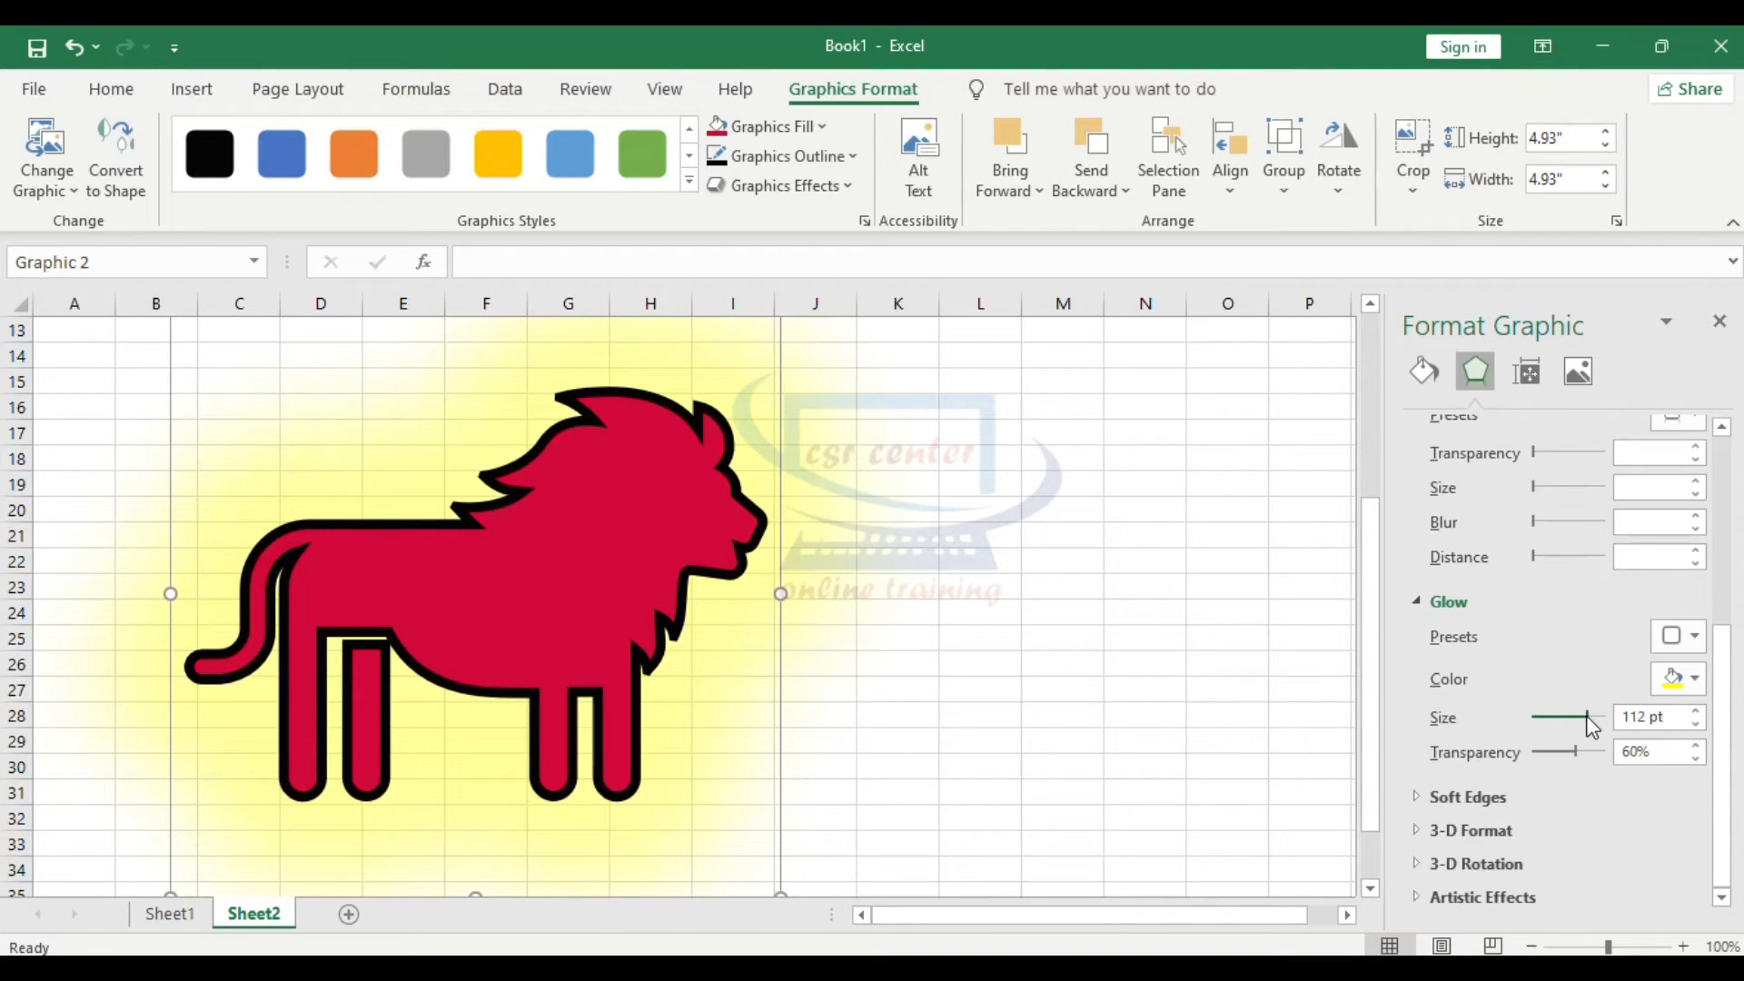
left_click_drag(1581, 716, 1568, 749)
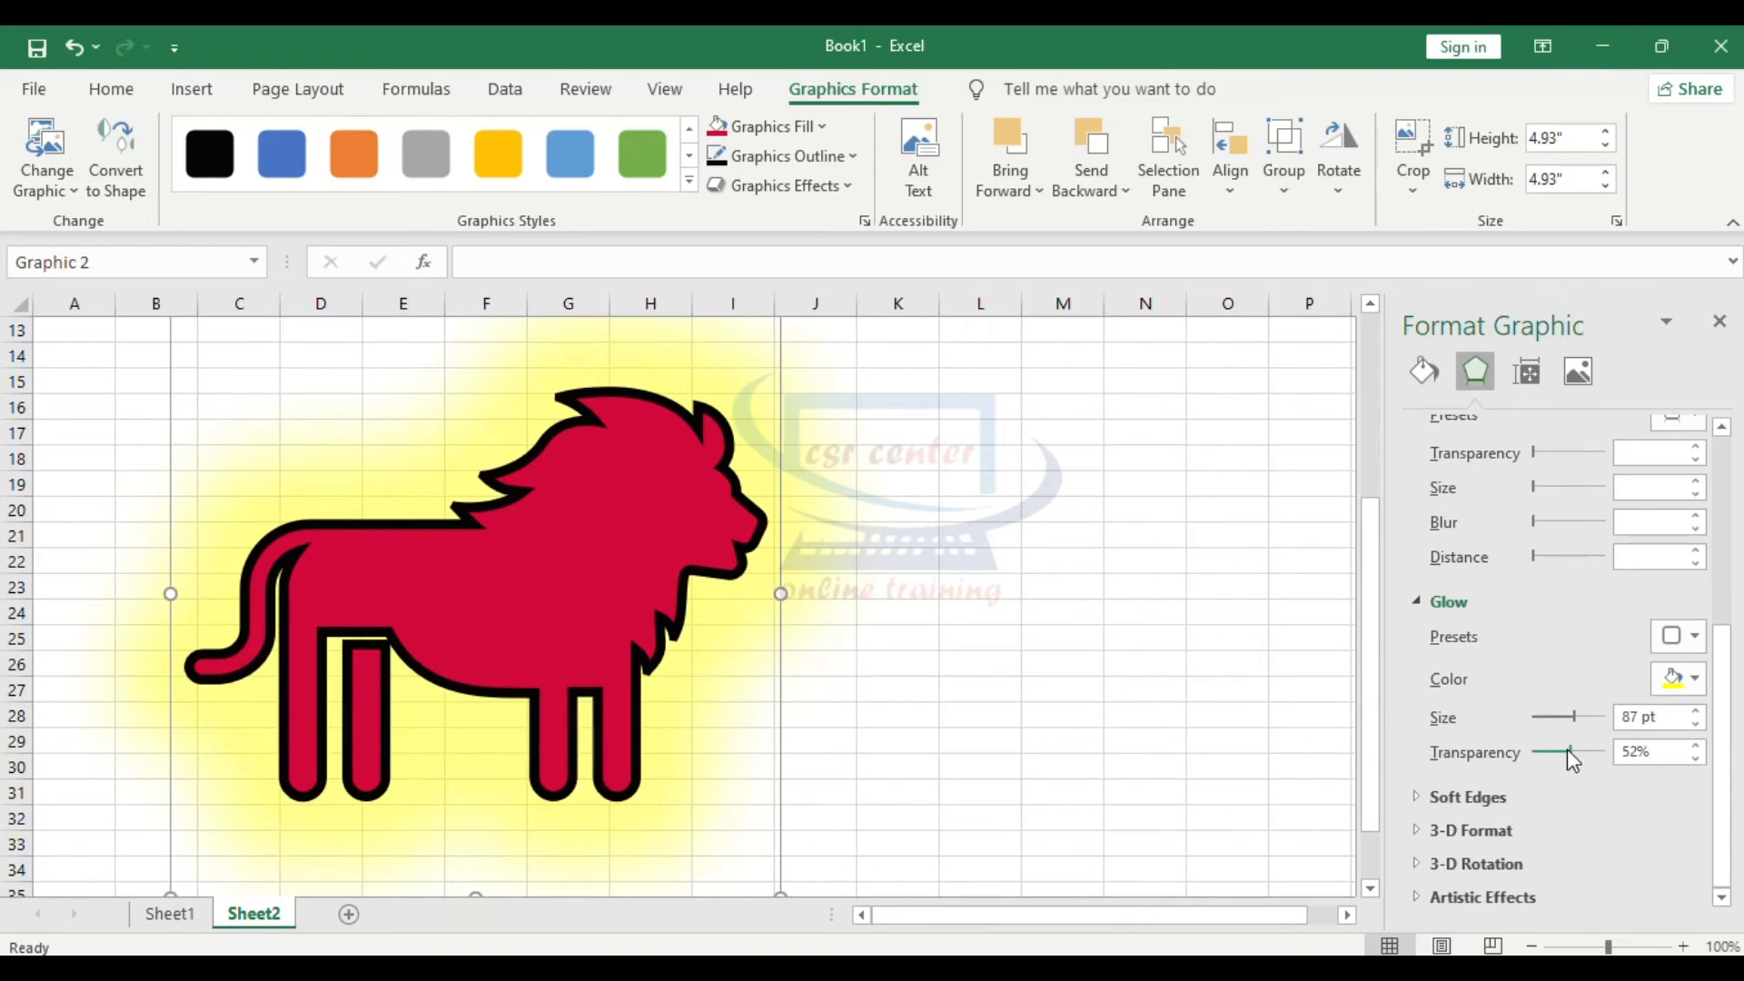
left_click_drag(1569, 752, 1537, 750)
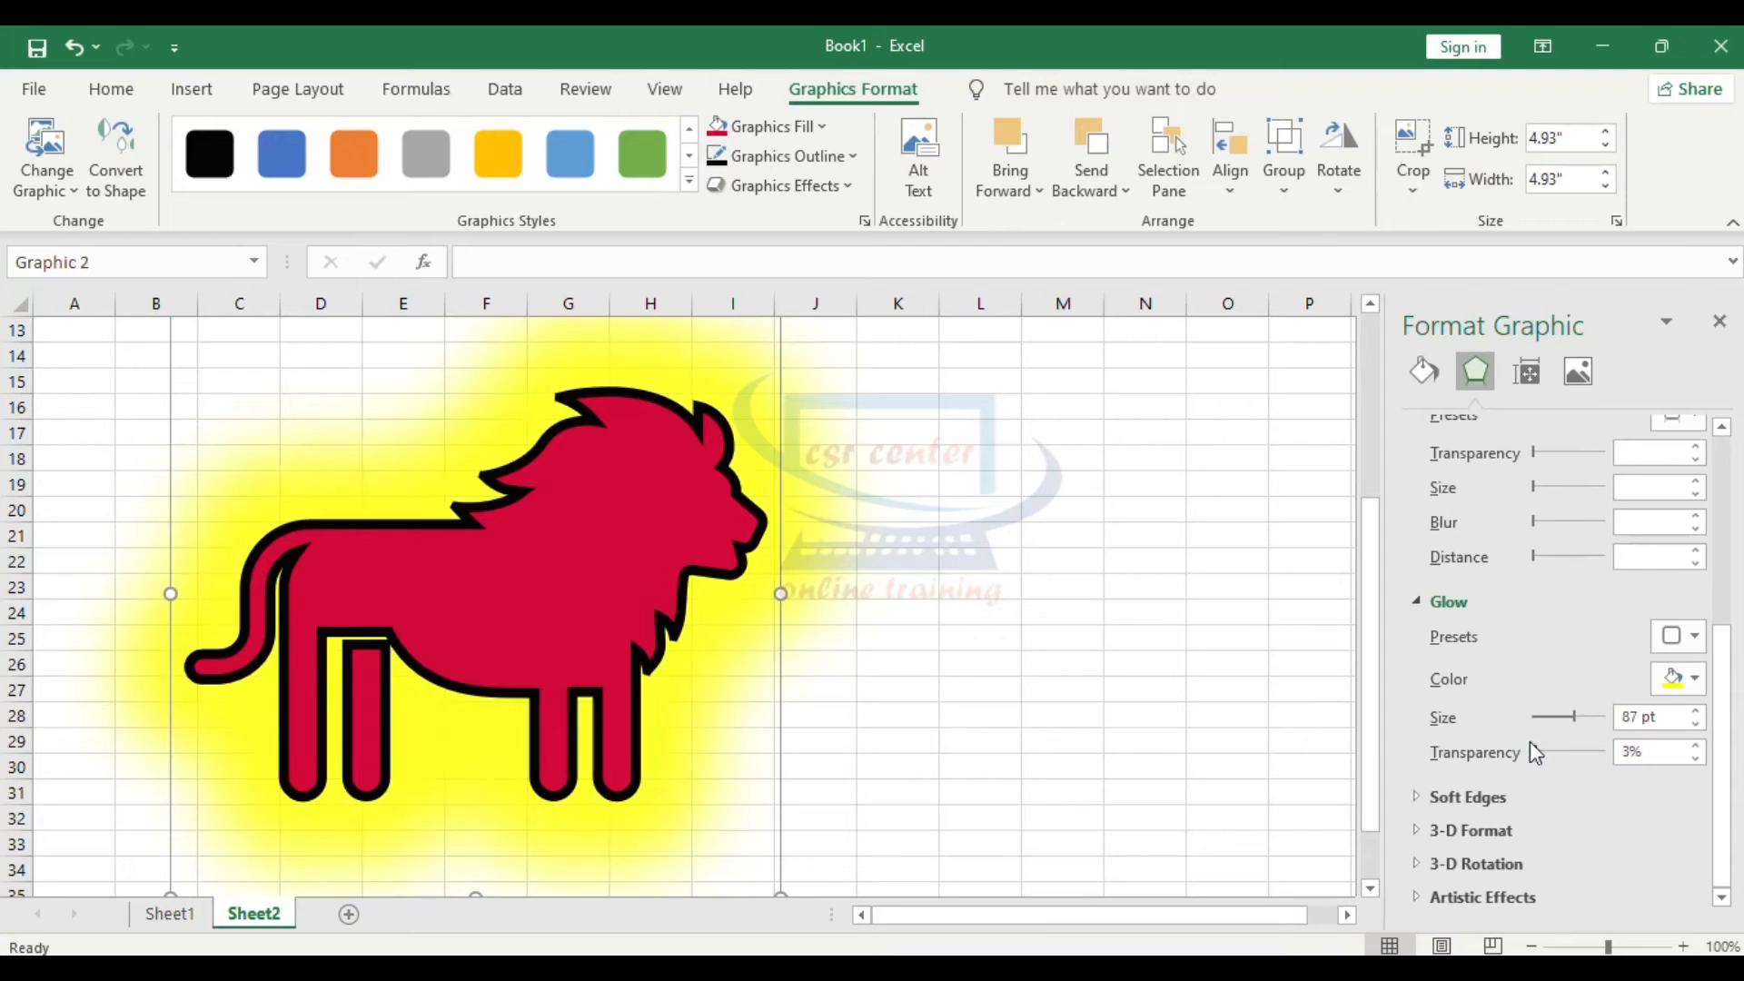
left_click(1719, 320)
Remove the glow from the lion with No Glow
left_click(847, 185)
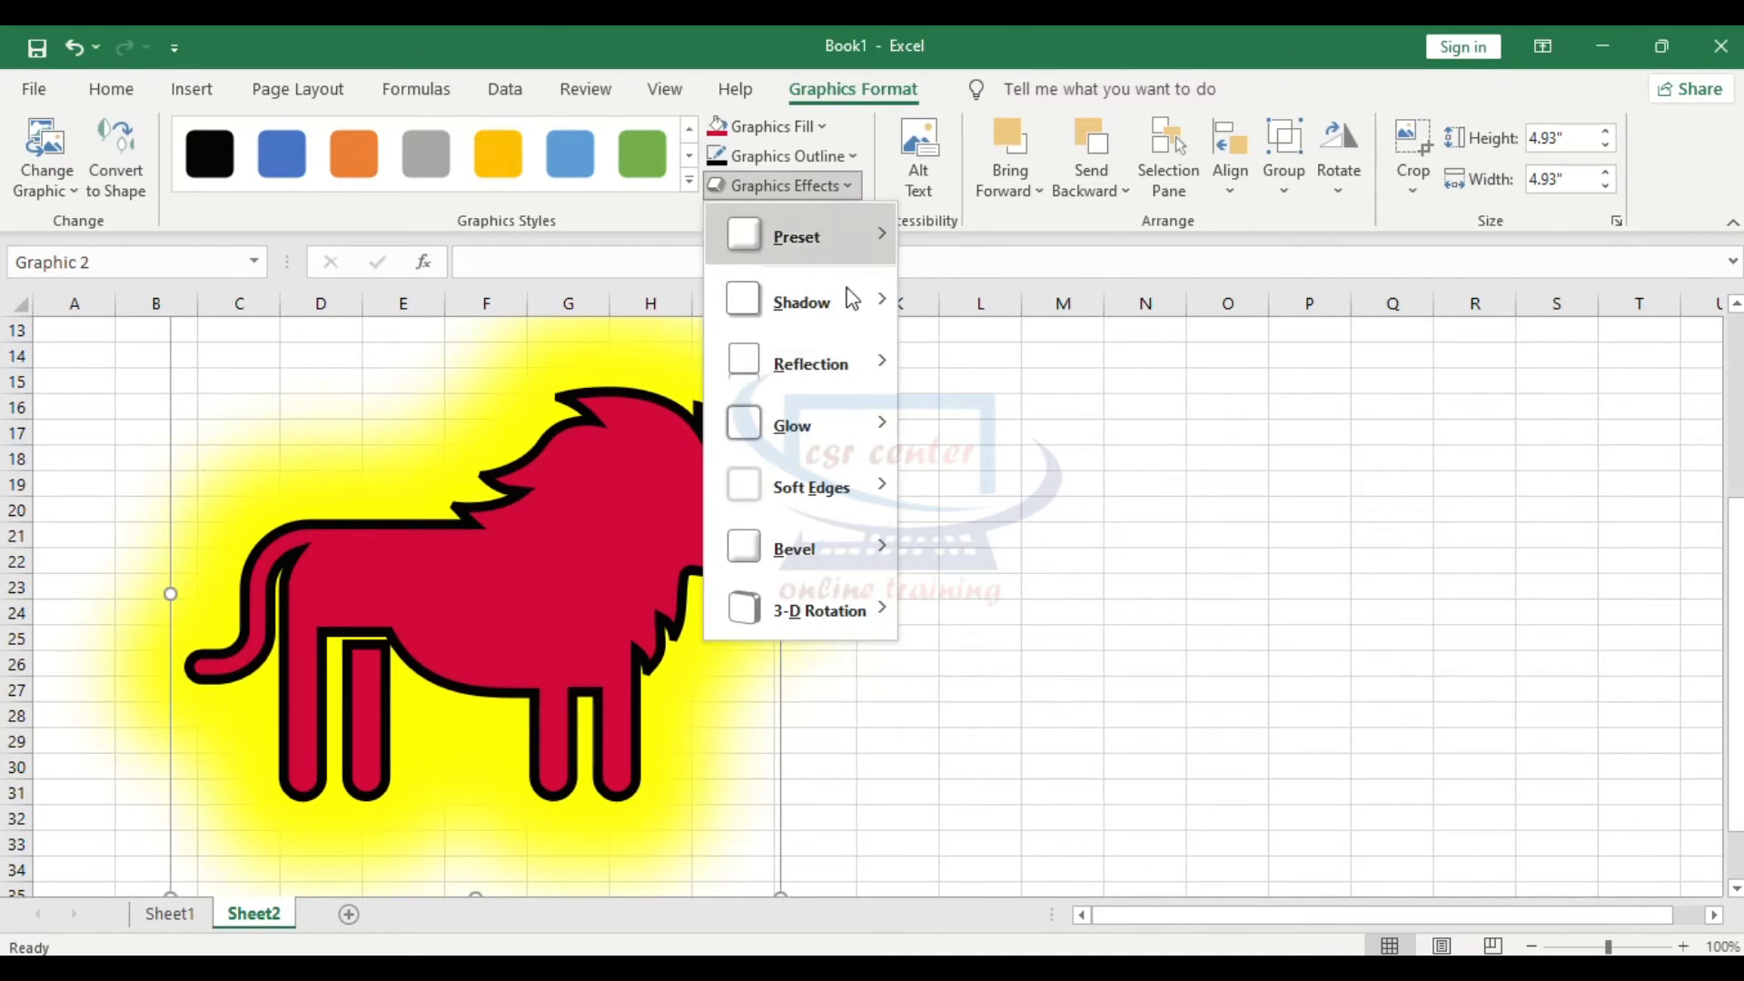
mouse_move(857, 425)
left_click(939, 472)
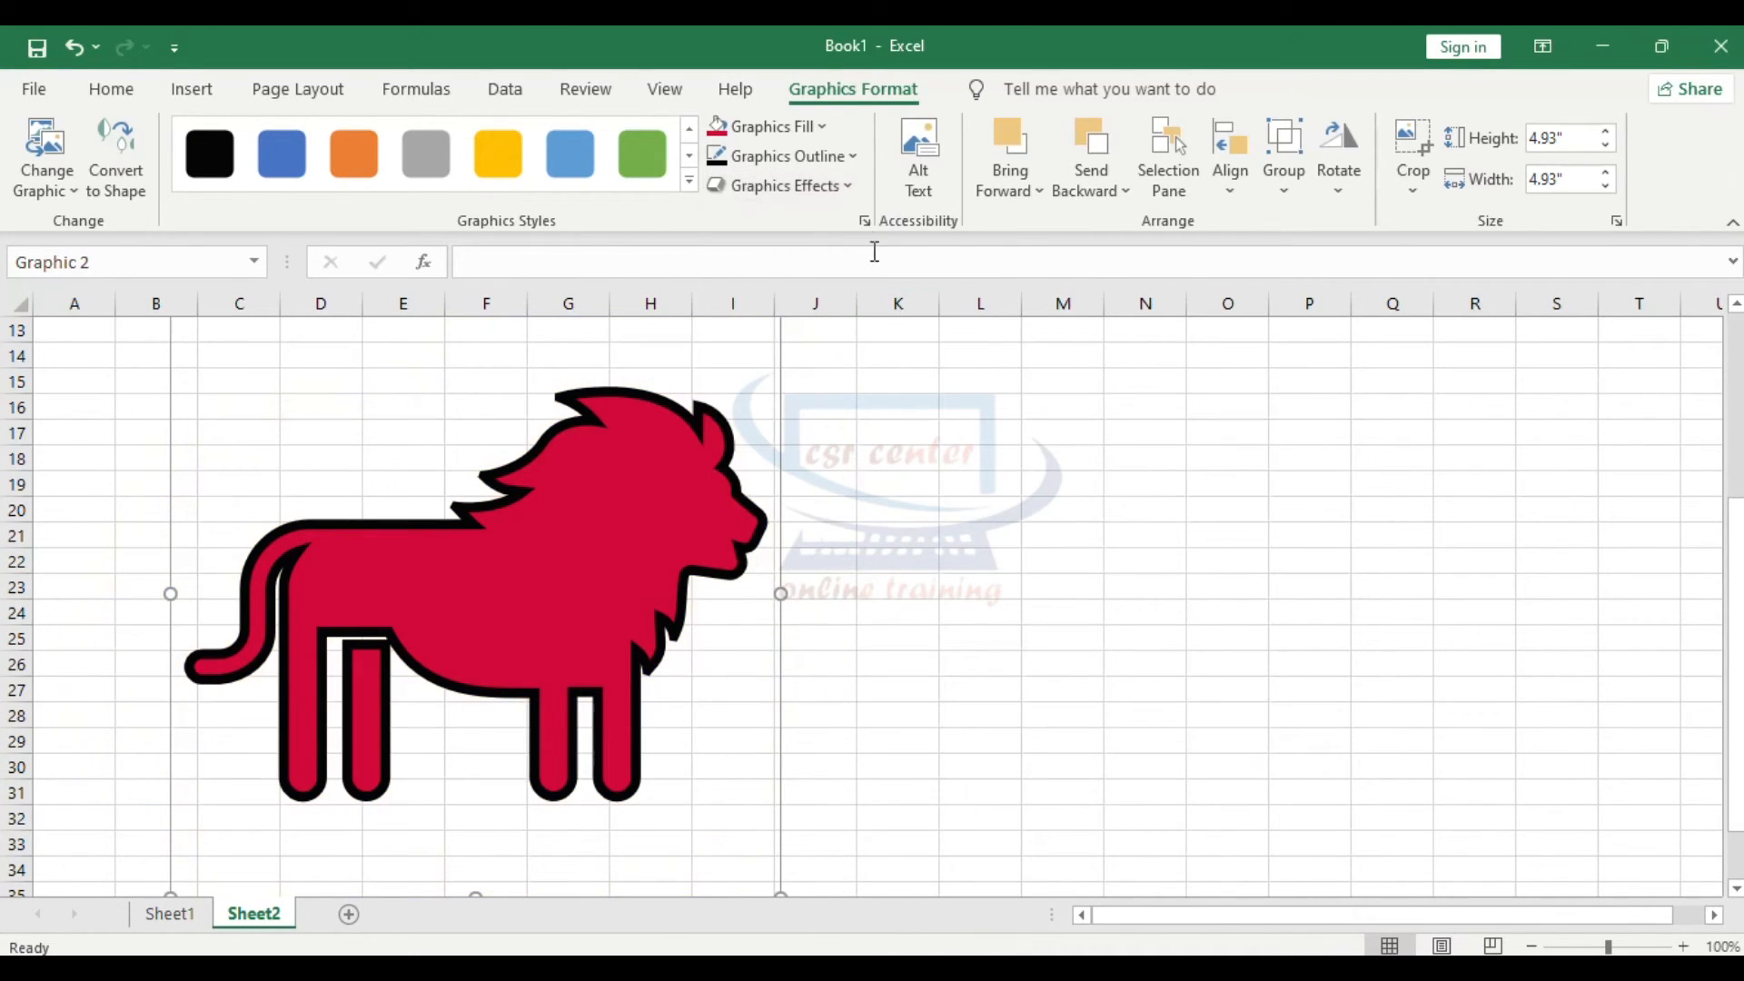
Apply the third soft edge variation to the lion graphic
left_click(850, 185)
mouse_move(859, 487)
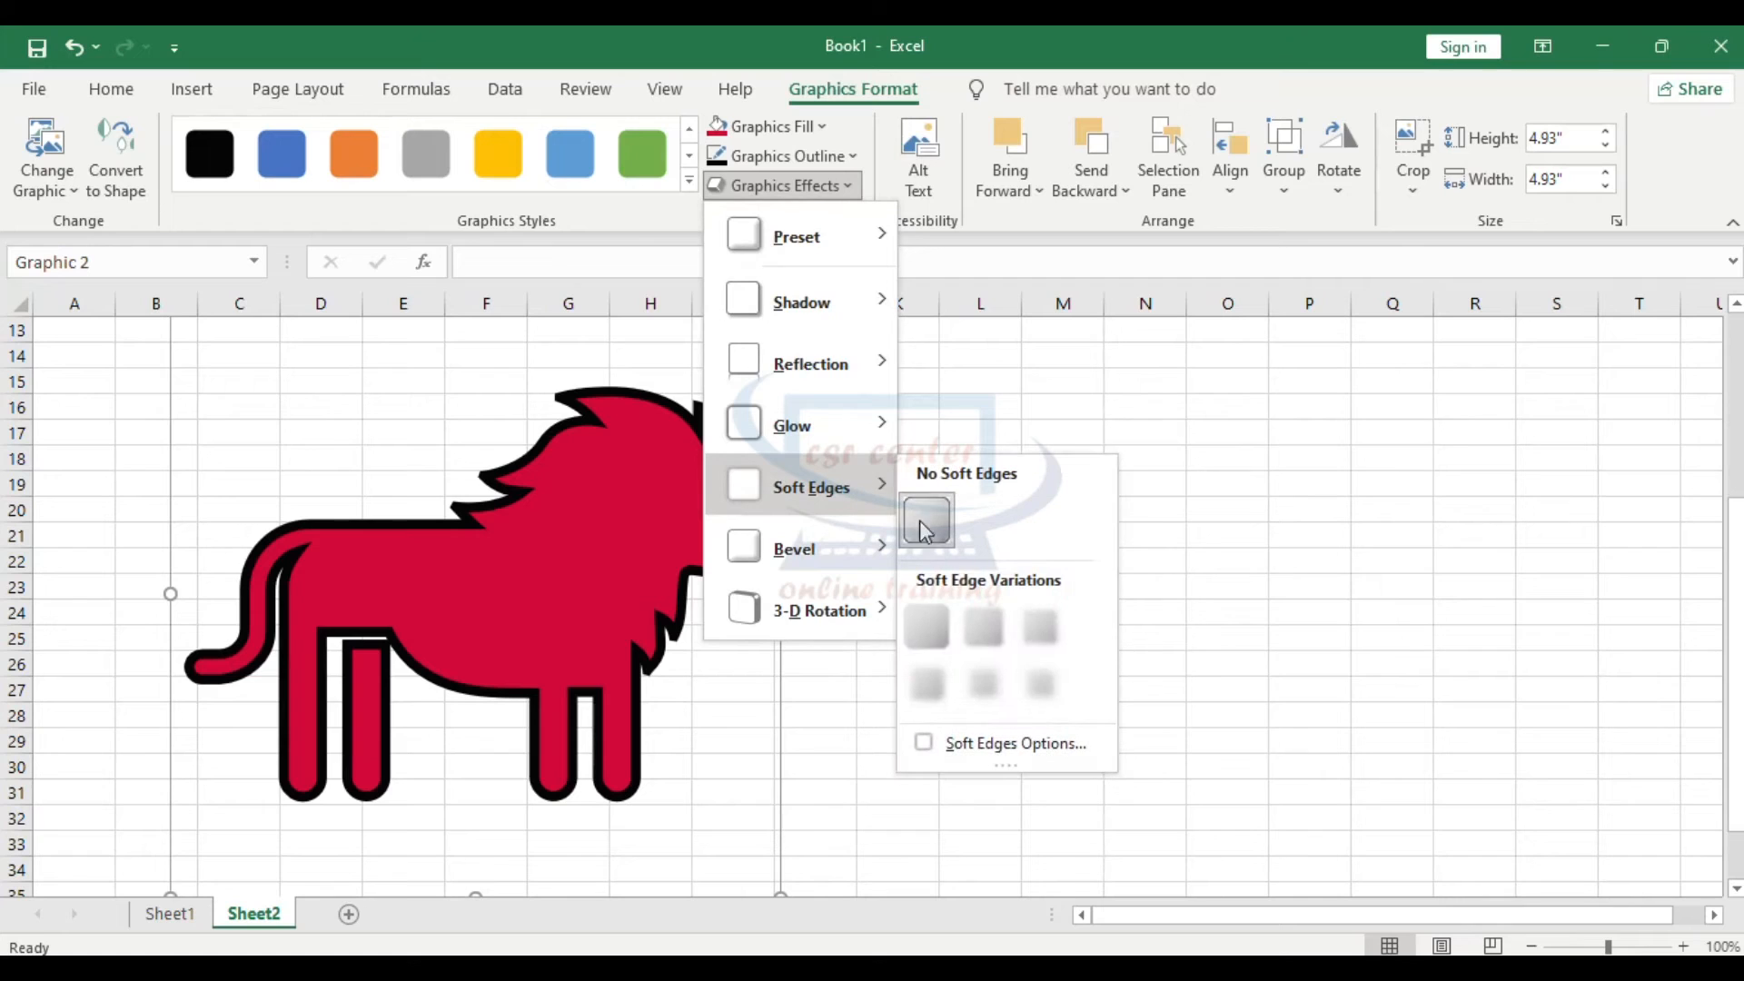
left_click(1051, 641)
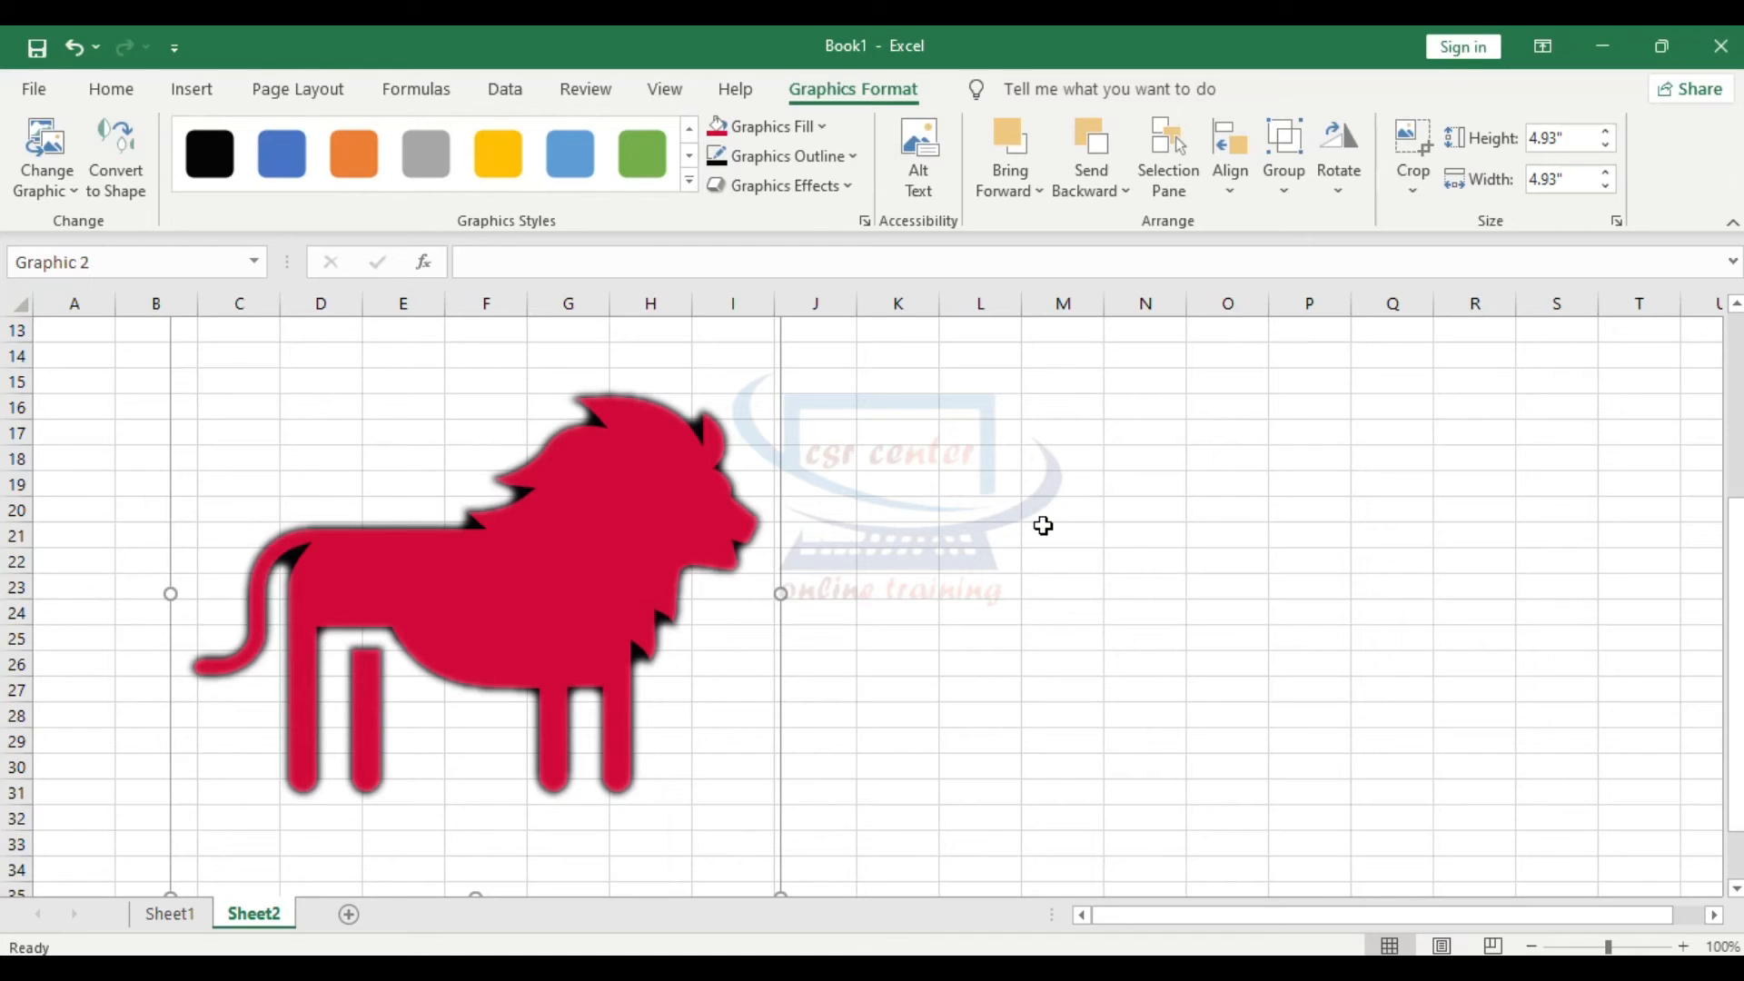
Remove the softened edges from the lion with No Soft Edges
left_click(854, 188)
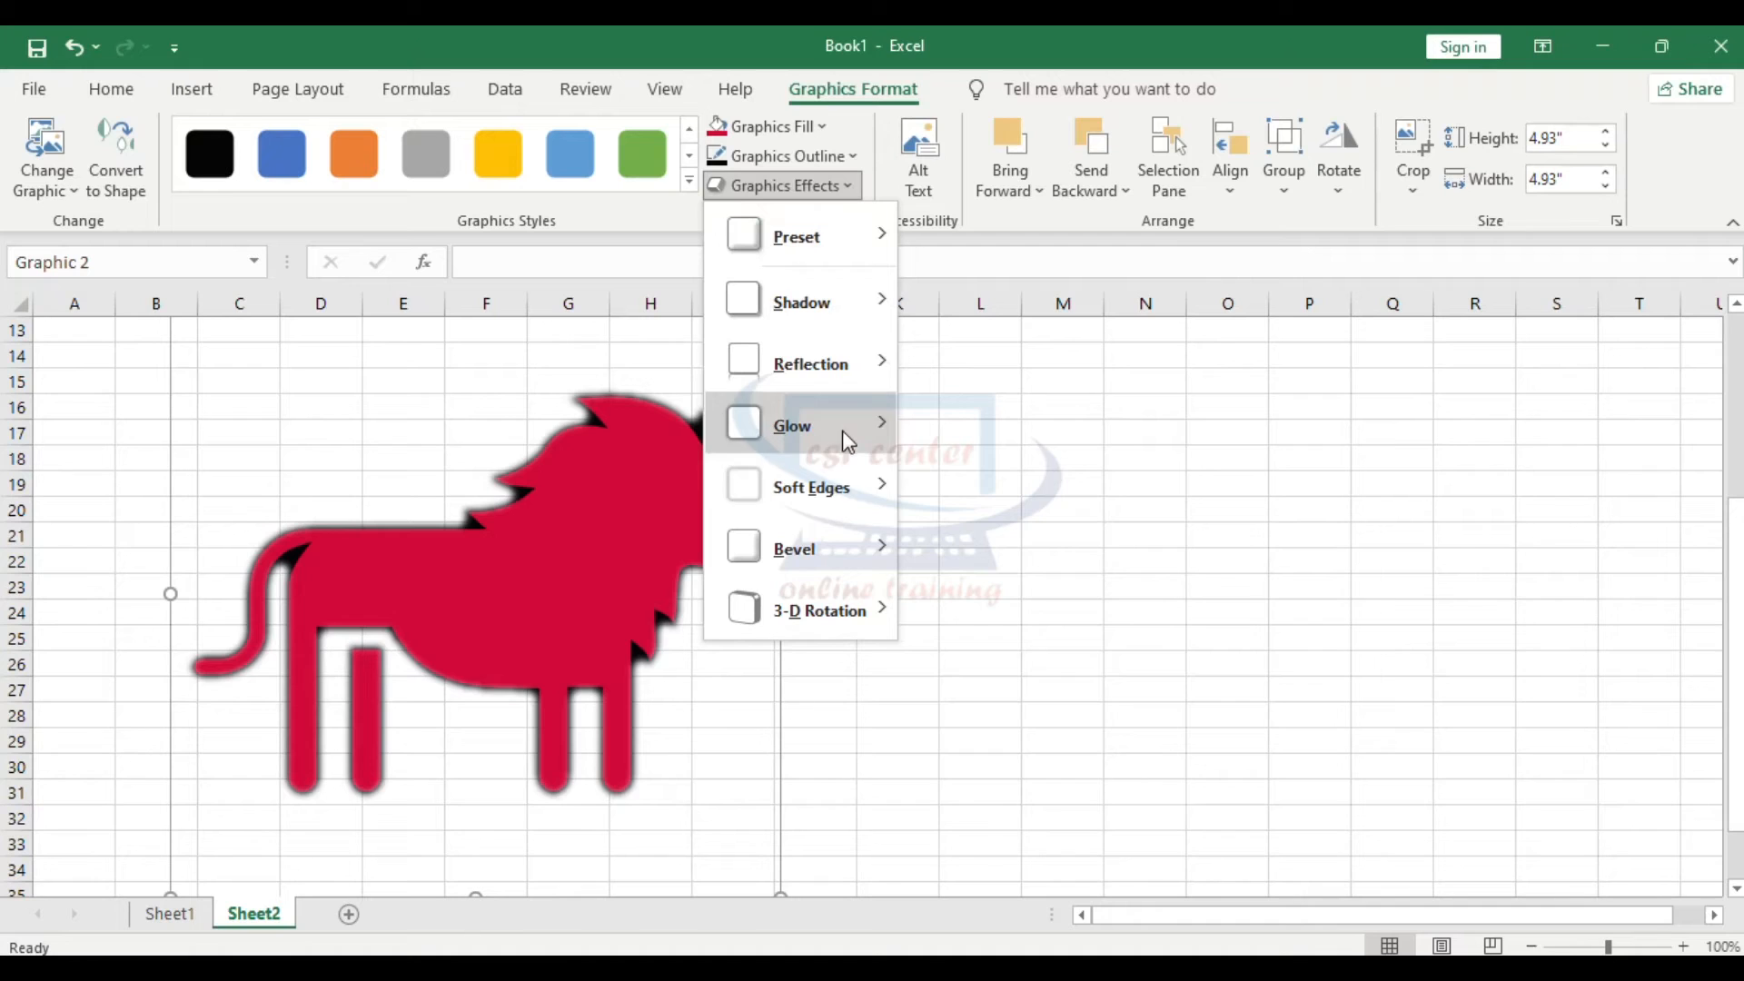
mouse_move(848, 500)
left_click(925, 521)
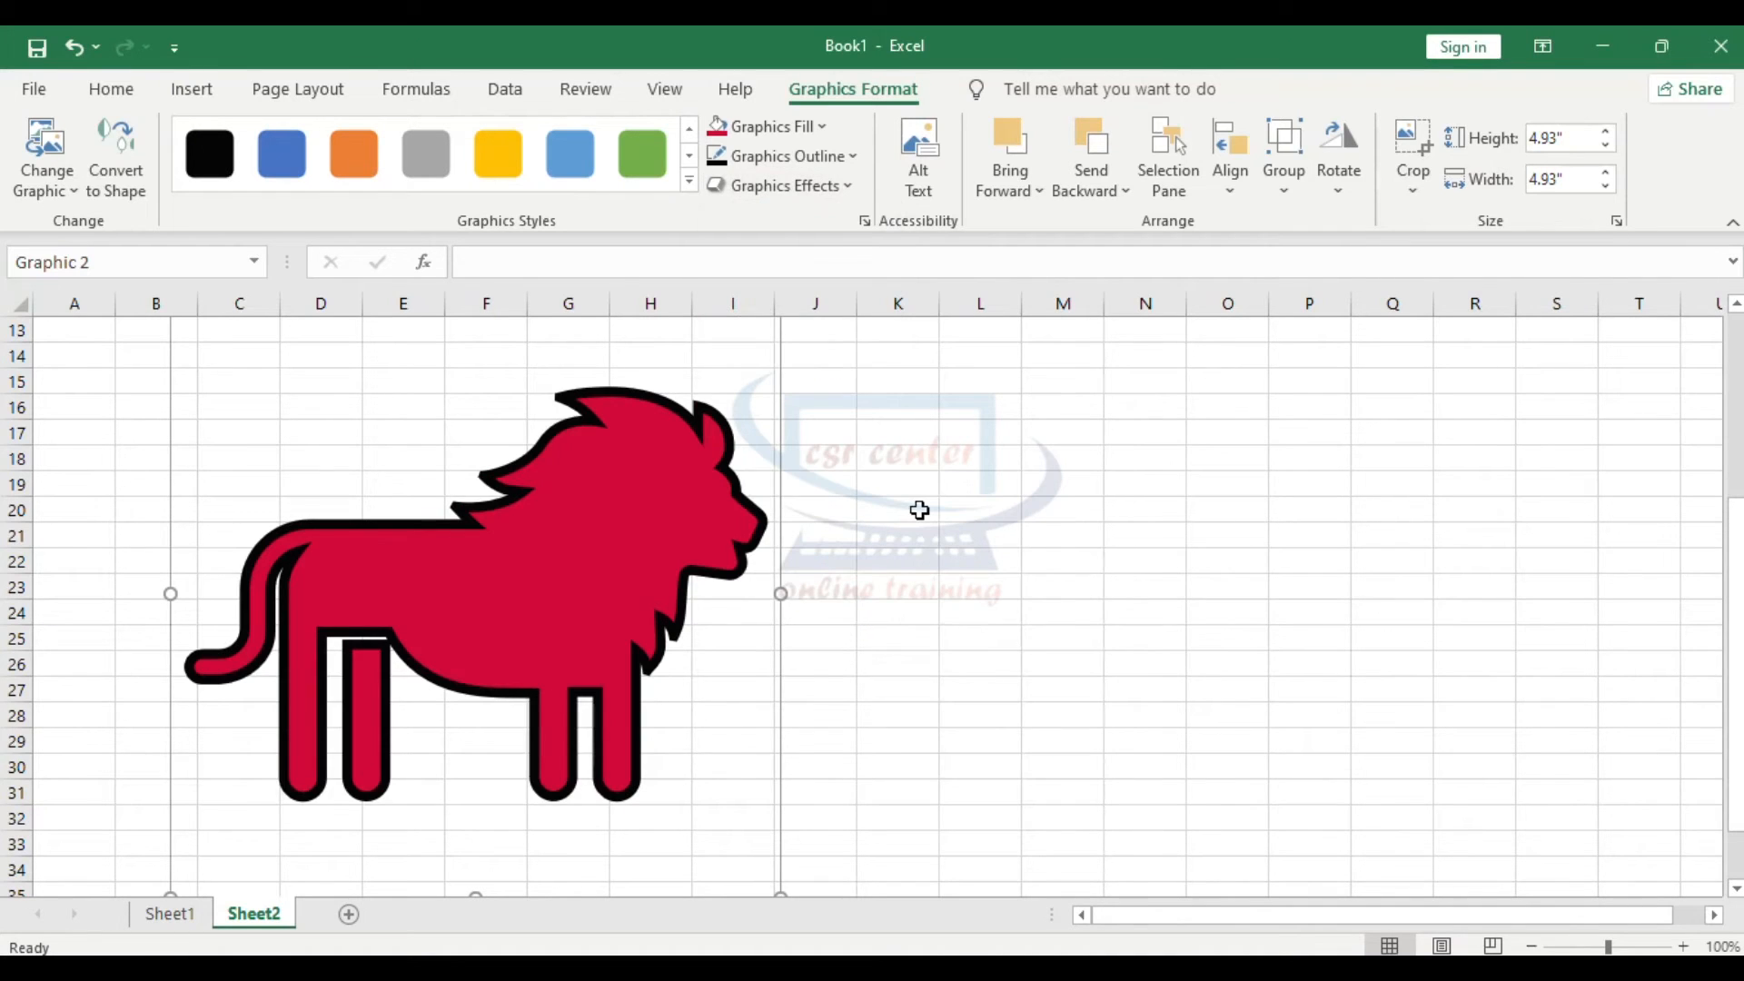
Preview the bevel variations on the lion, including Round Convex, and set it to No Bevel
left_click(848, 187)
mouse_move(856, 552)
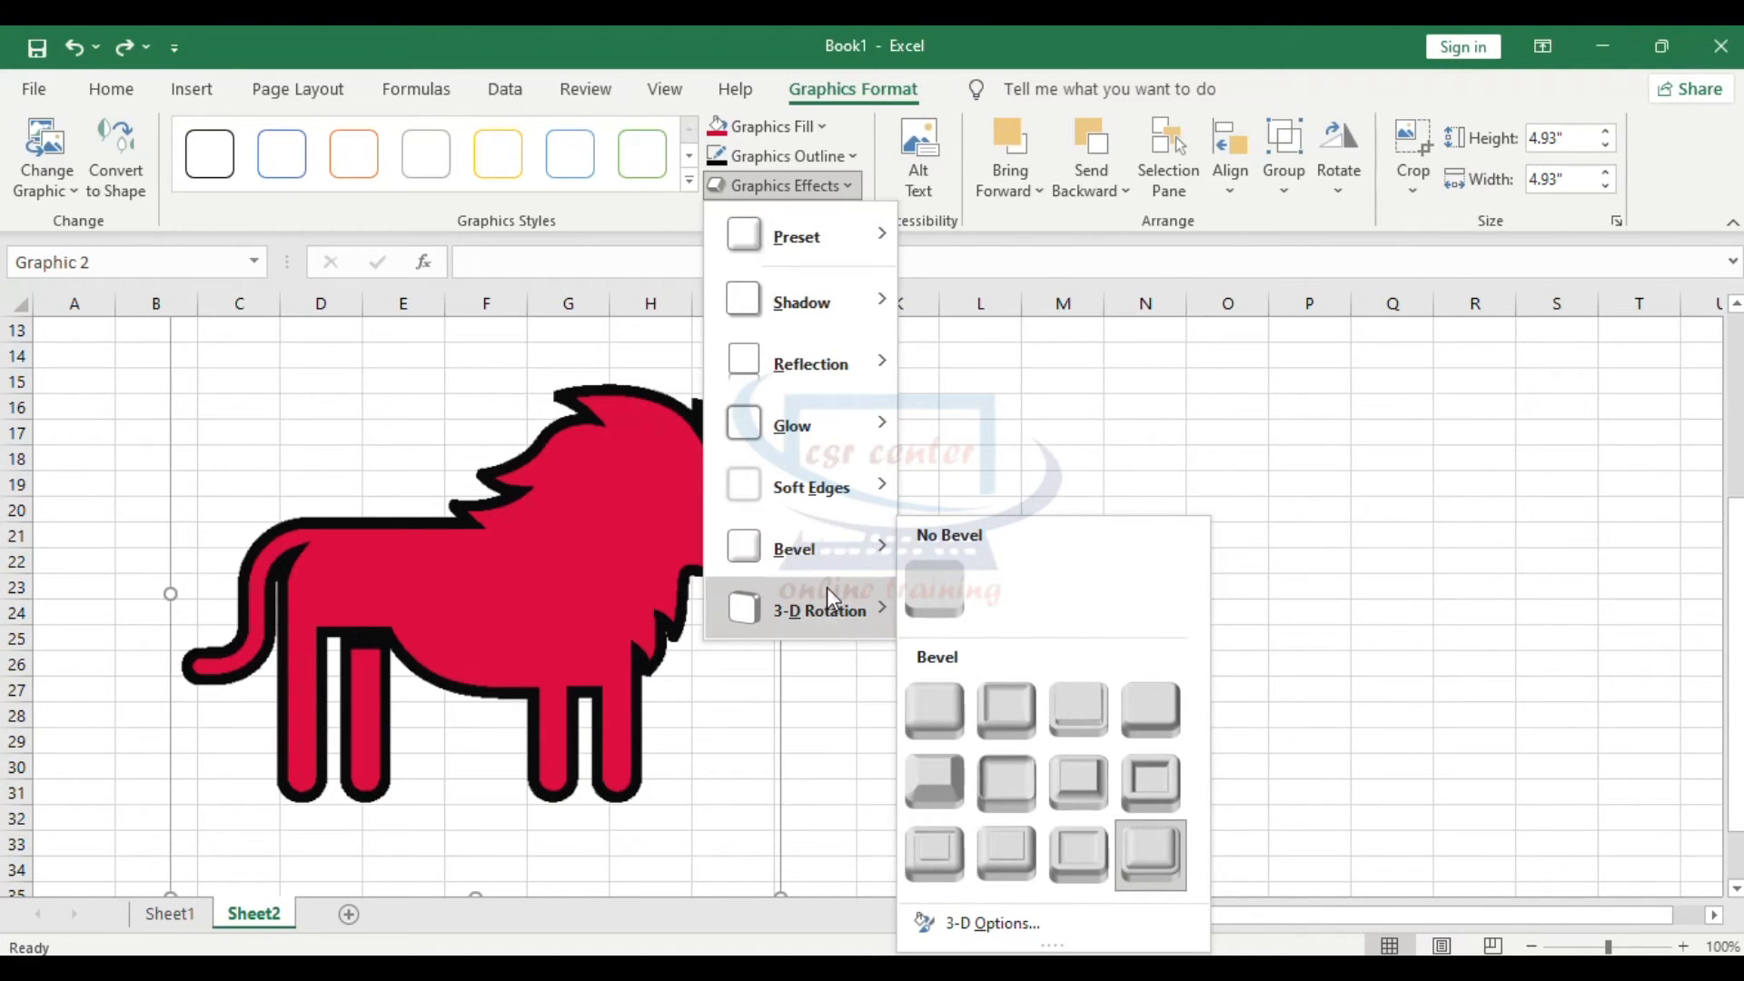
mouse_move(827, 591)
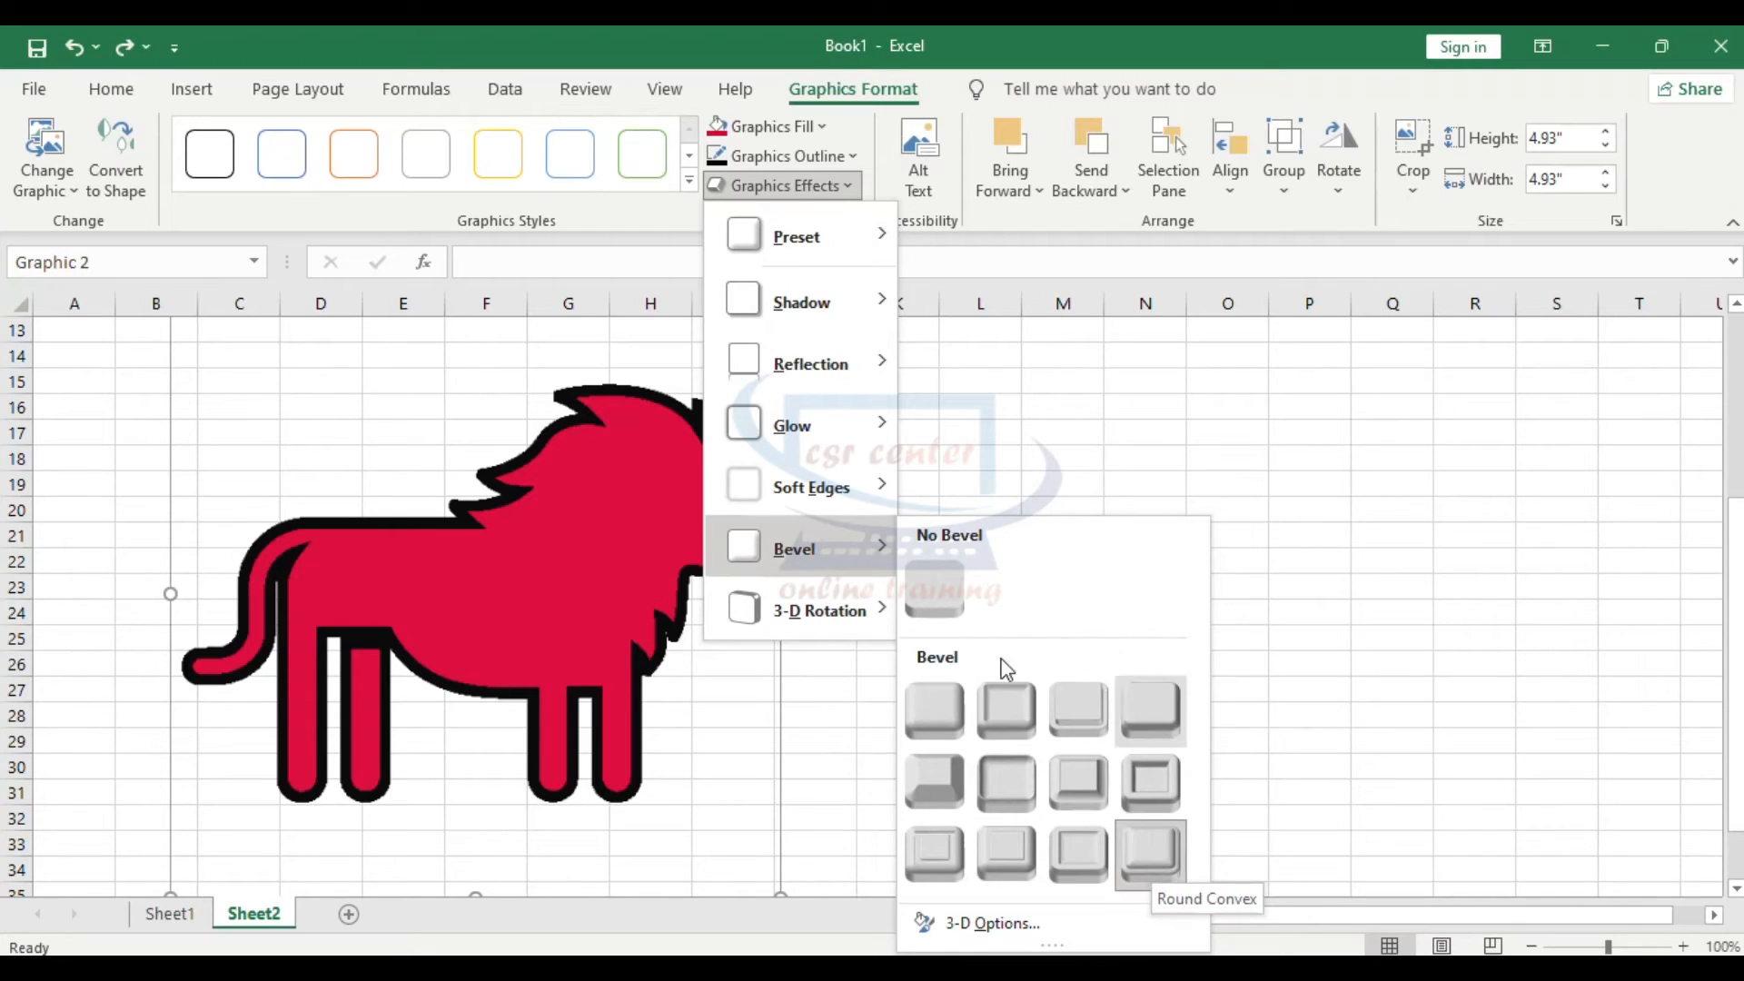
left_click(954, 589)
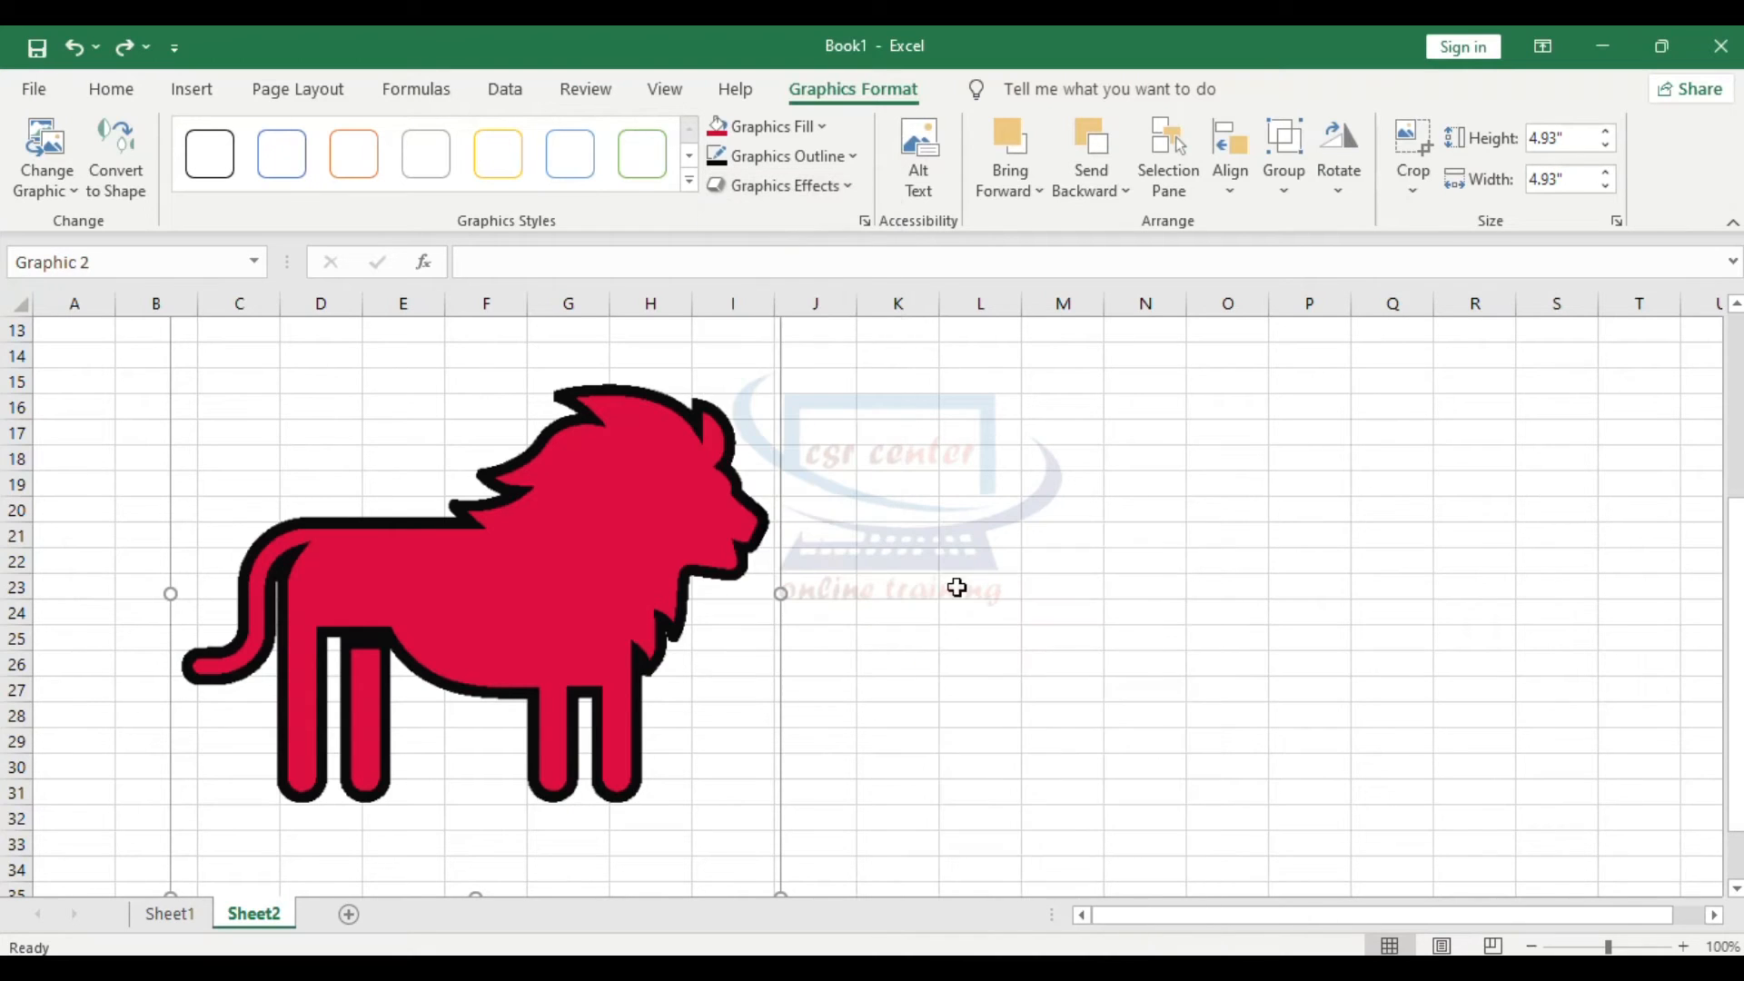
Apply a Parallel 3-D rotation to the lion, using the second preset in that group's second row
left_click(861, 191)
mouse_move(876, 614)
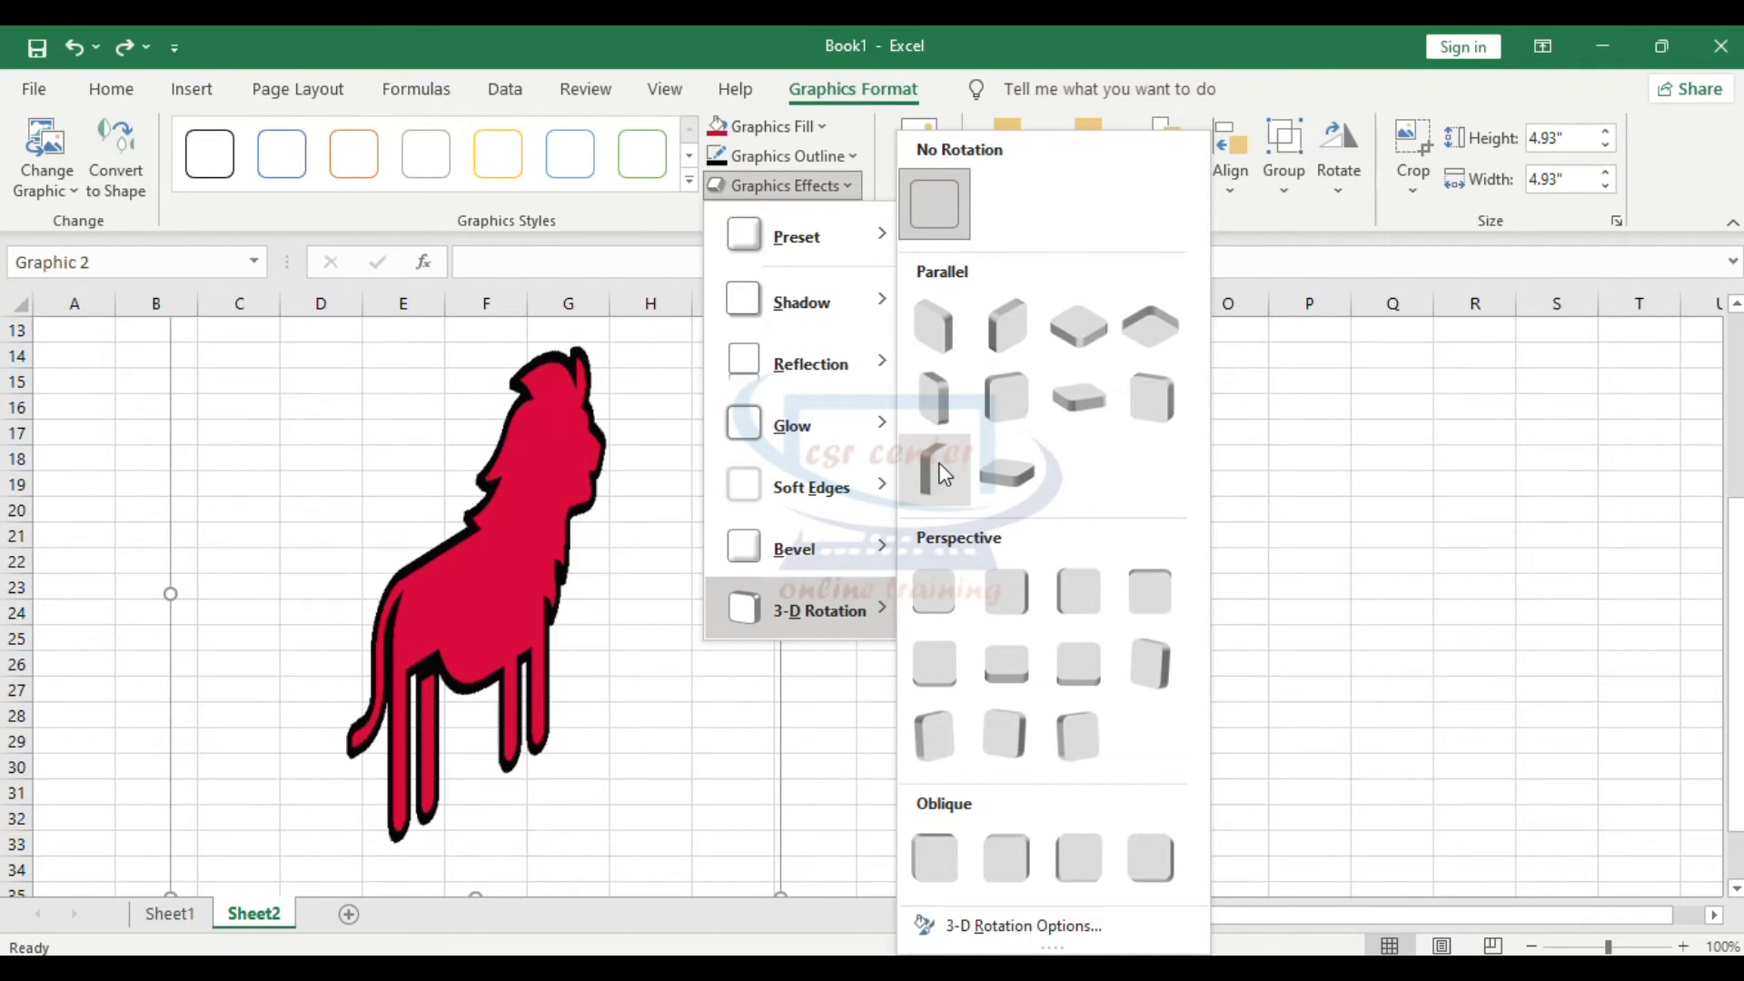
left_click(1006, 394)
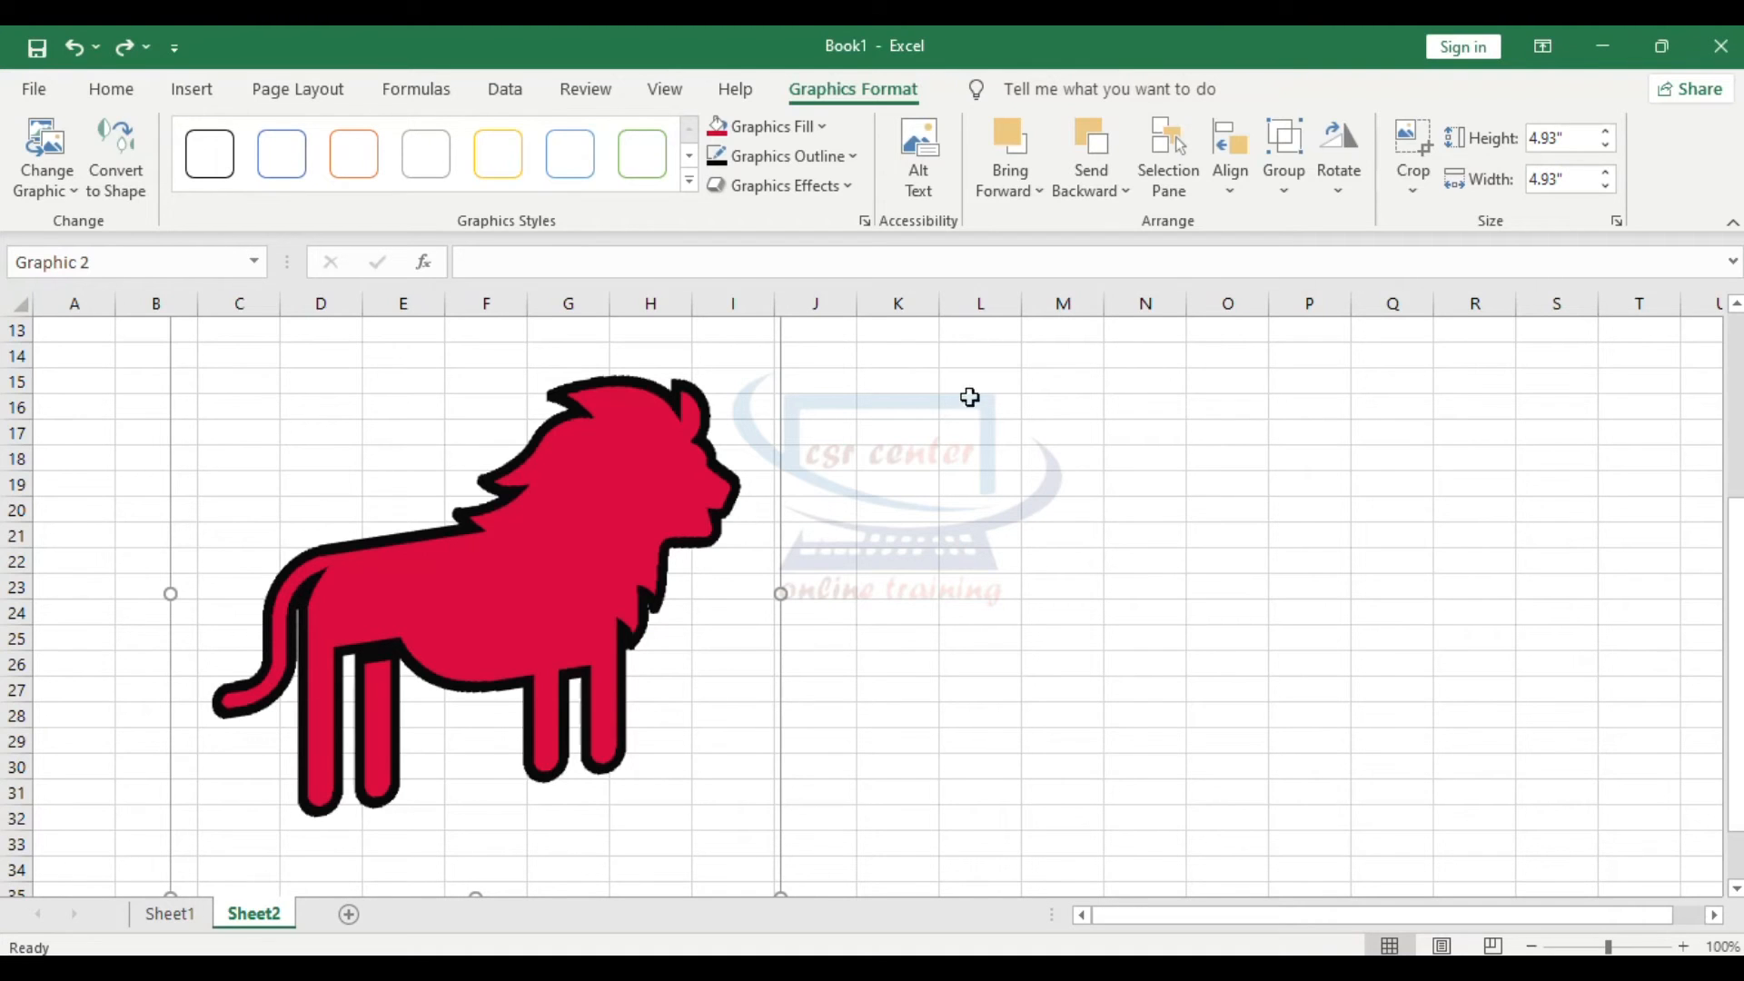
Adjust the lion's custom 3-D rotation to X 15.4°, Y 13.7° and Z 1.8° through the 3-D Rotation options
left_click(855, 191)
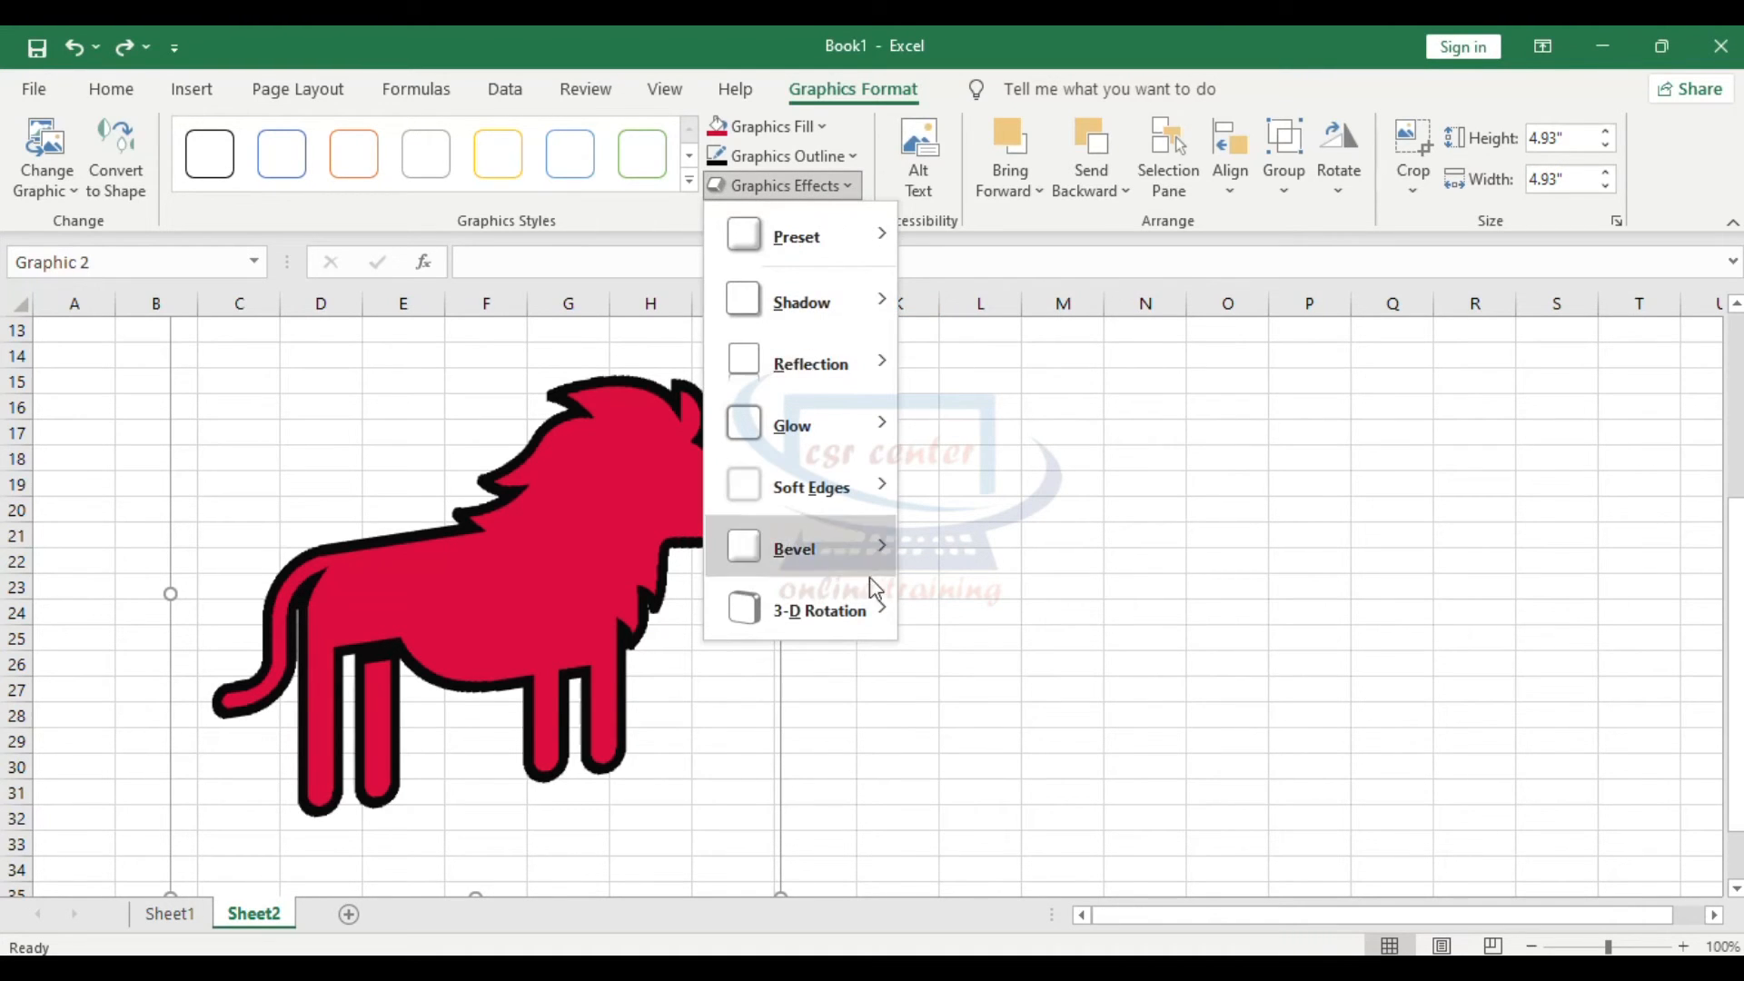
mouse_move(867, 607)
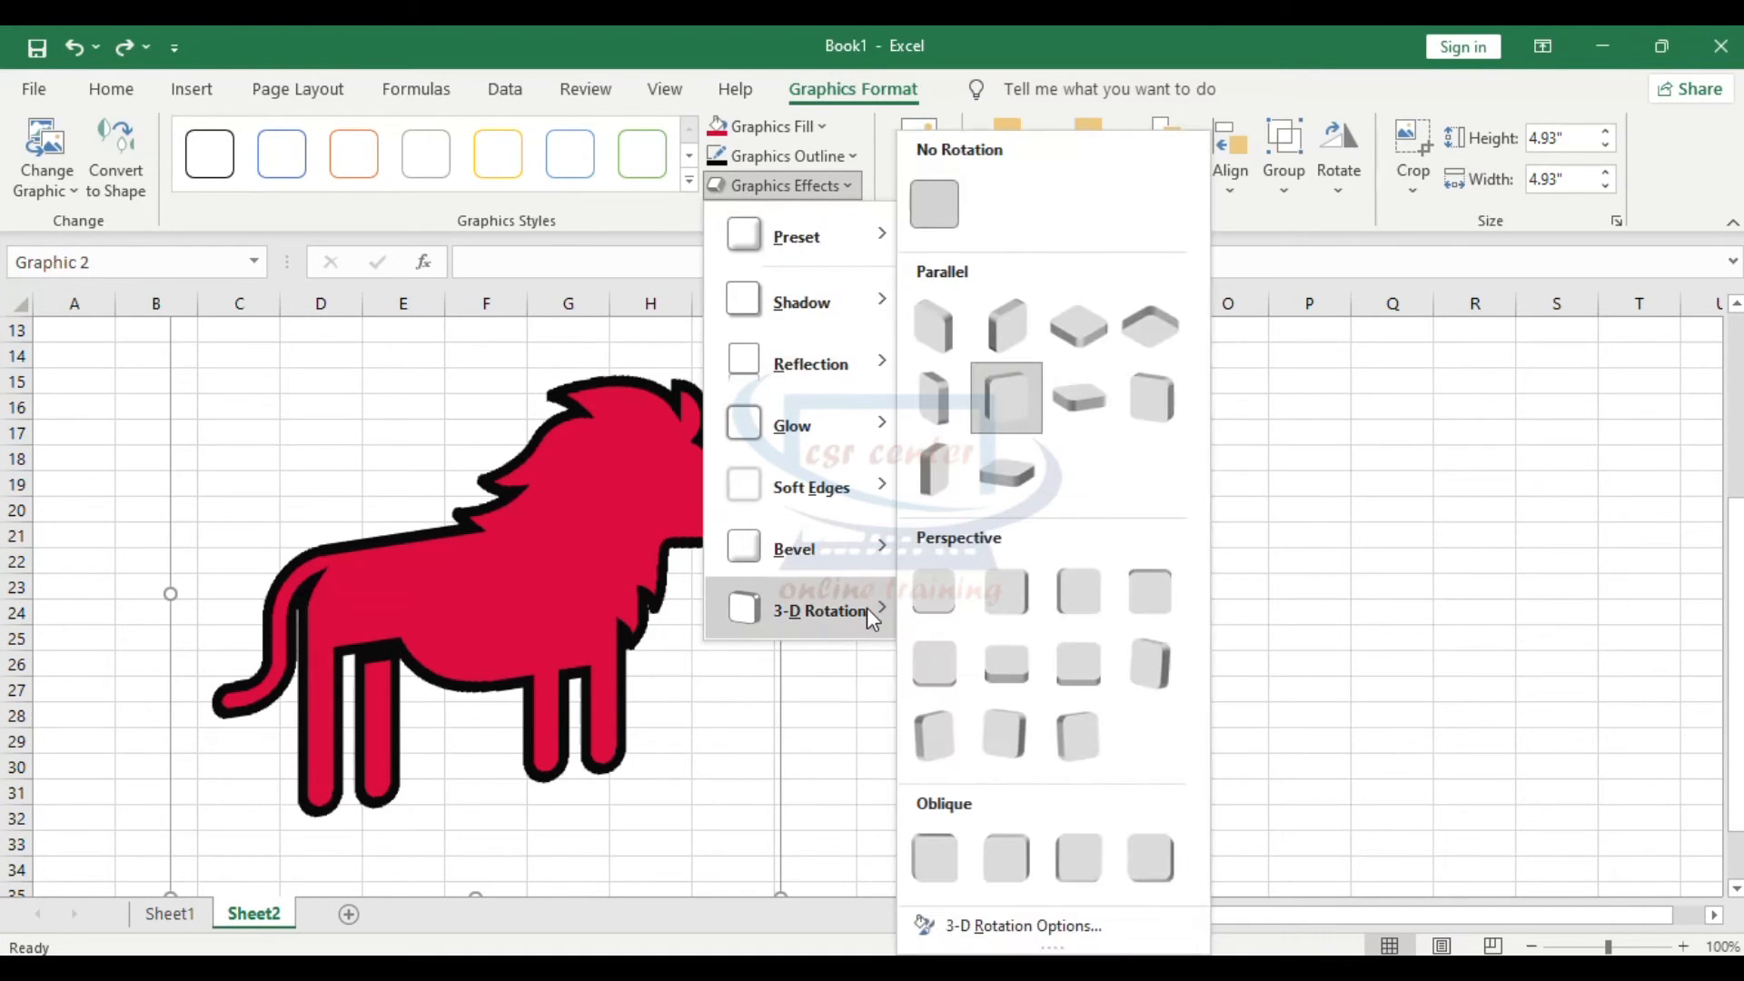
left_click(1043, 928)
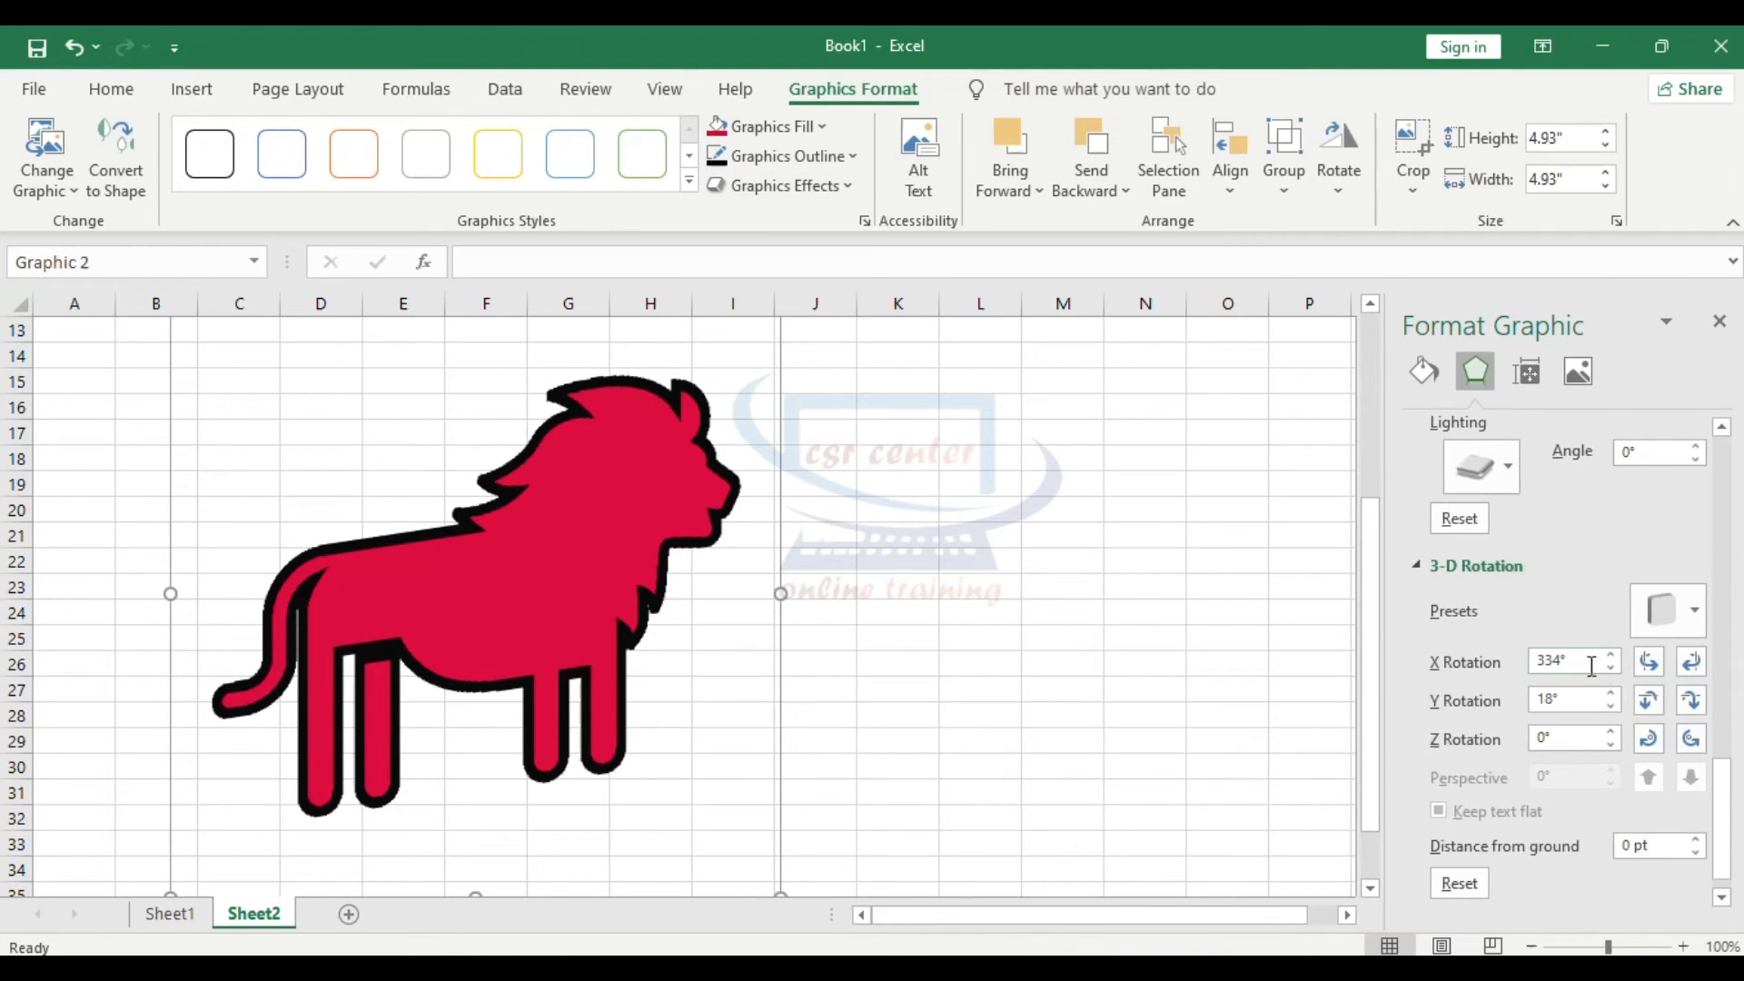
left_click(1690, 629)
left_click(1689, 630)
left_click(1689, 630)
left_click(1649, 628)
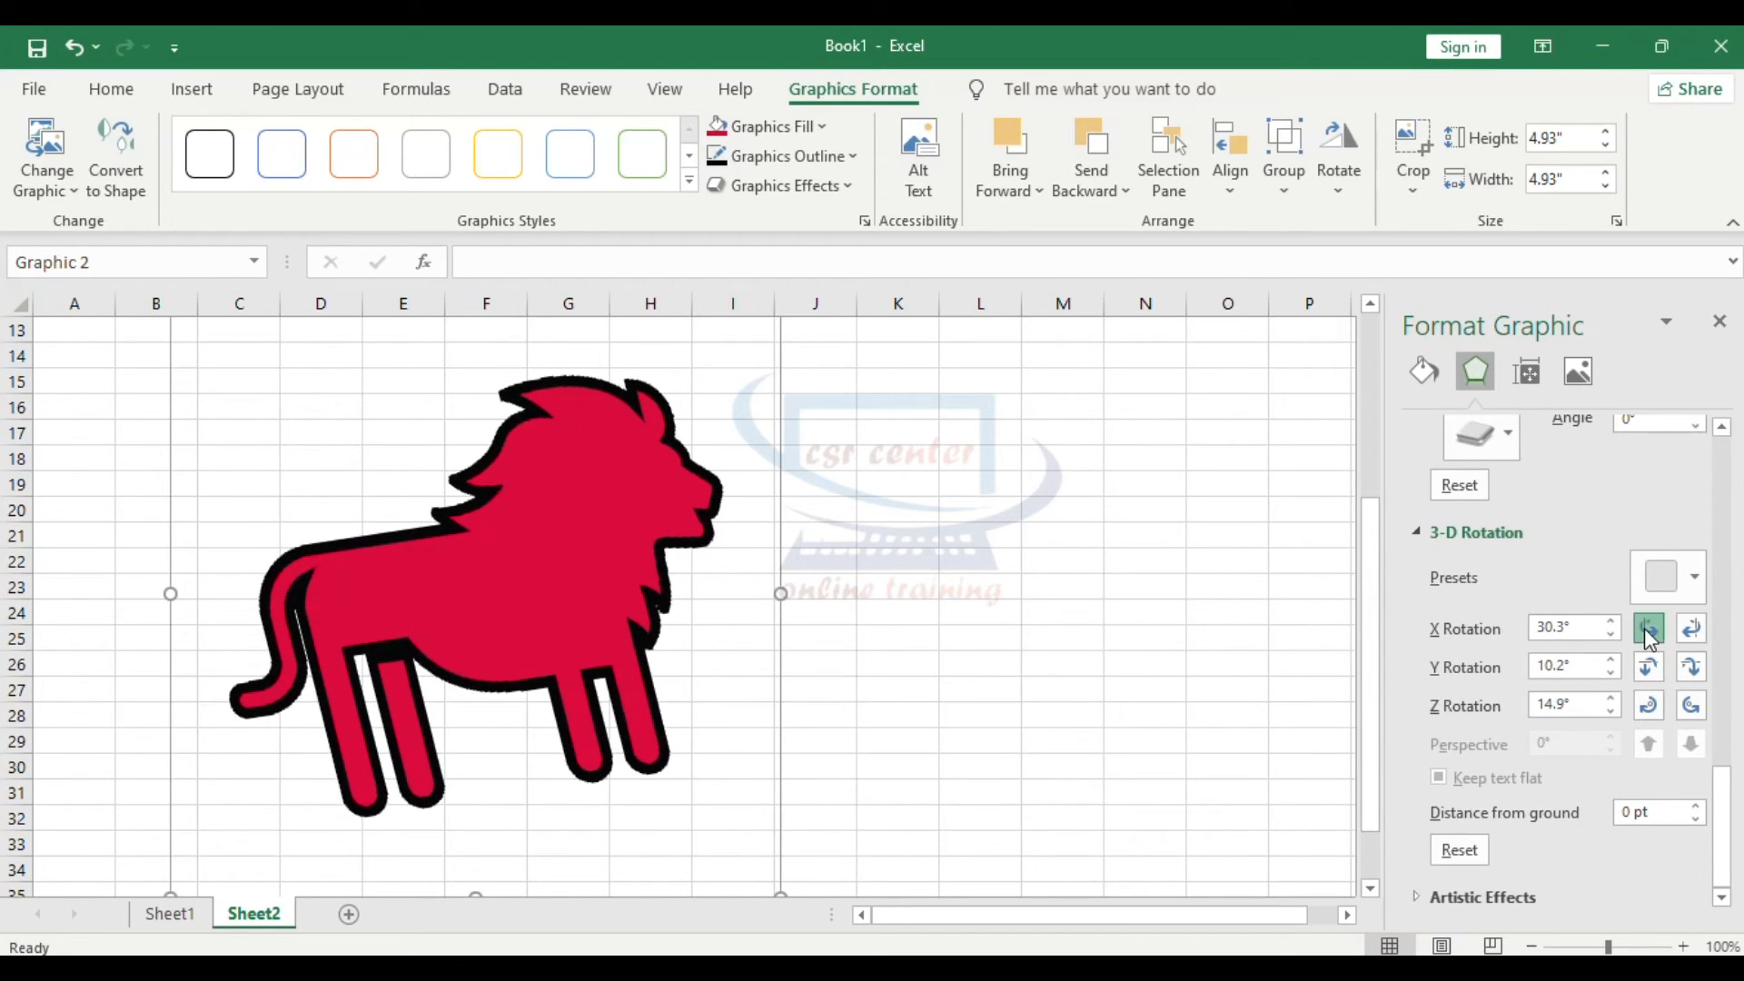
left_click(1648, 668)
left_click(1690, 668)
left_click(1649, 706)
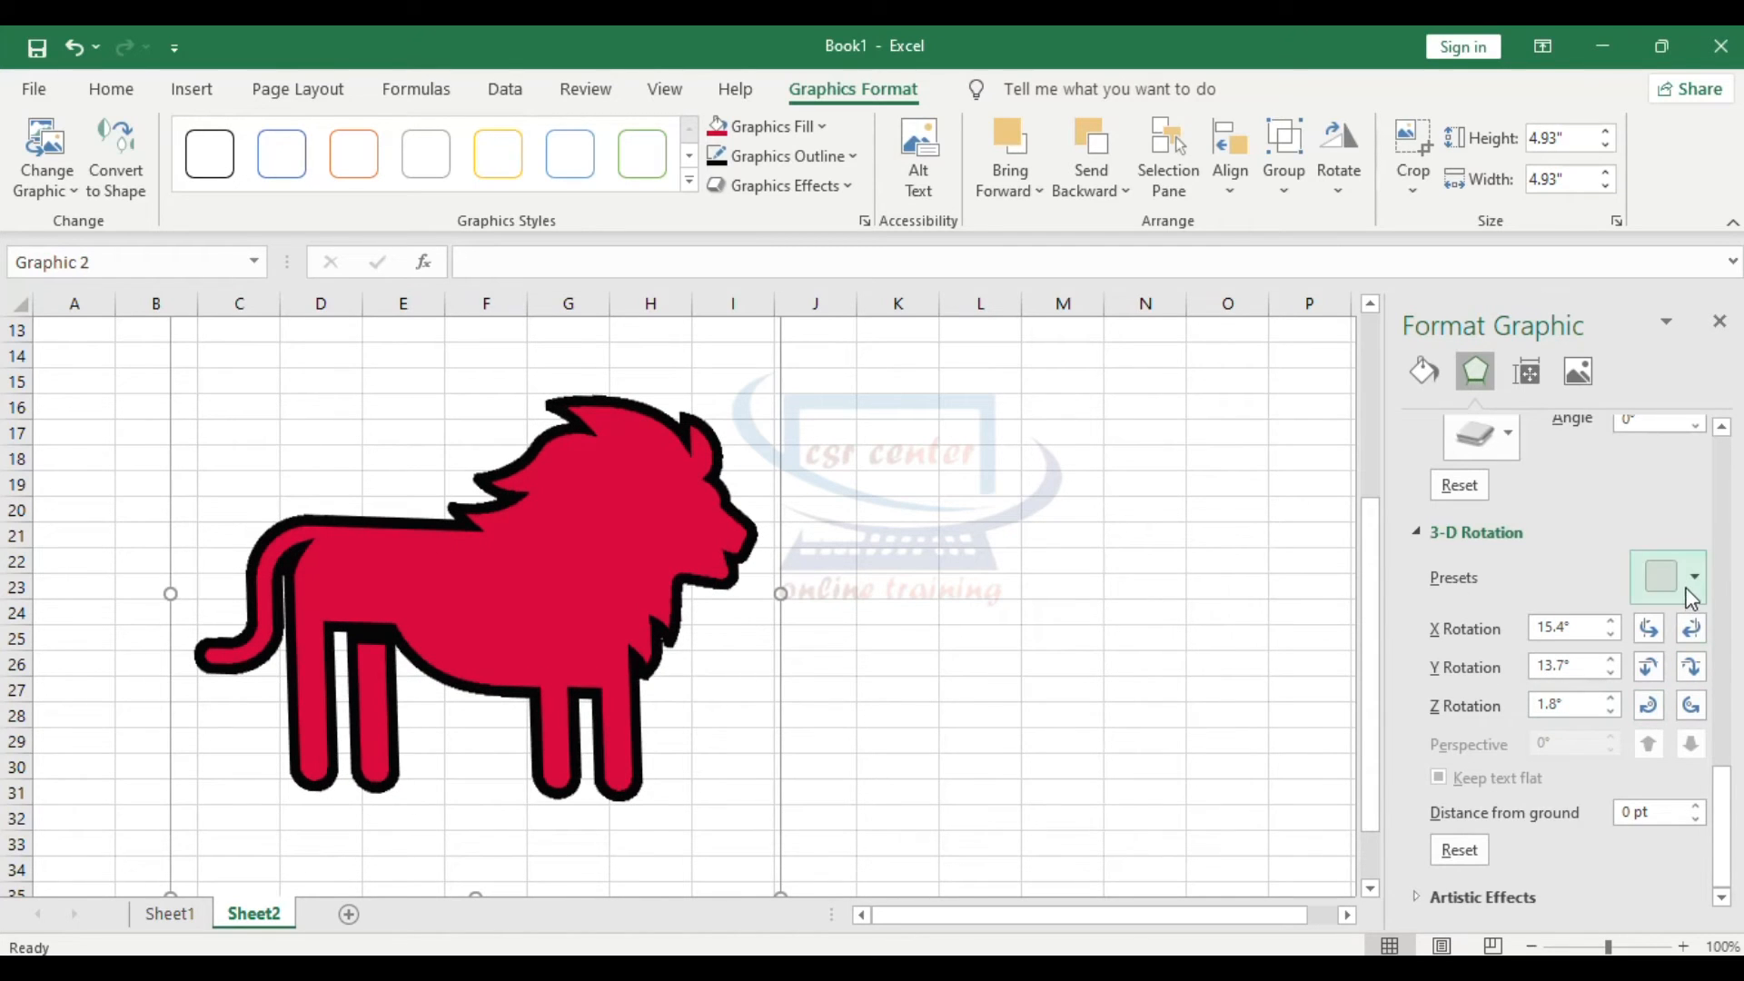
left_click(1720, 321)
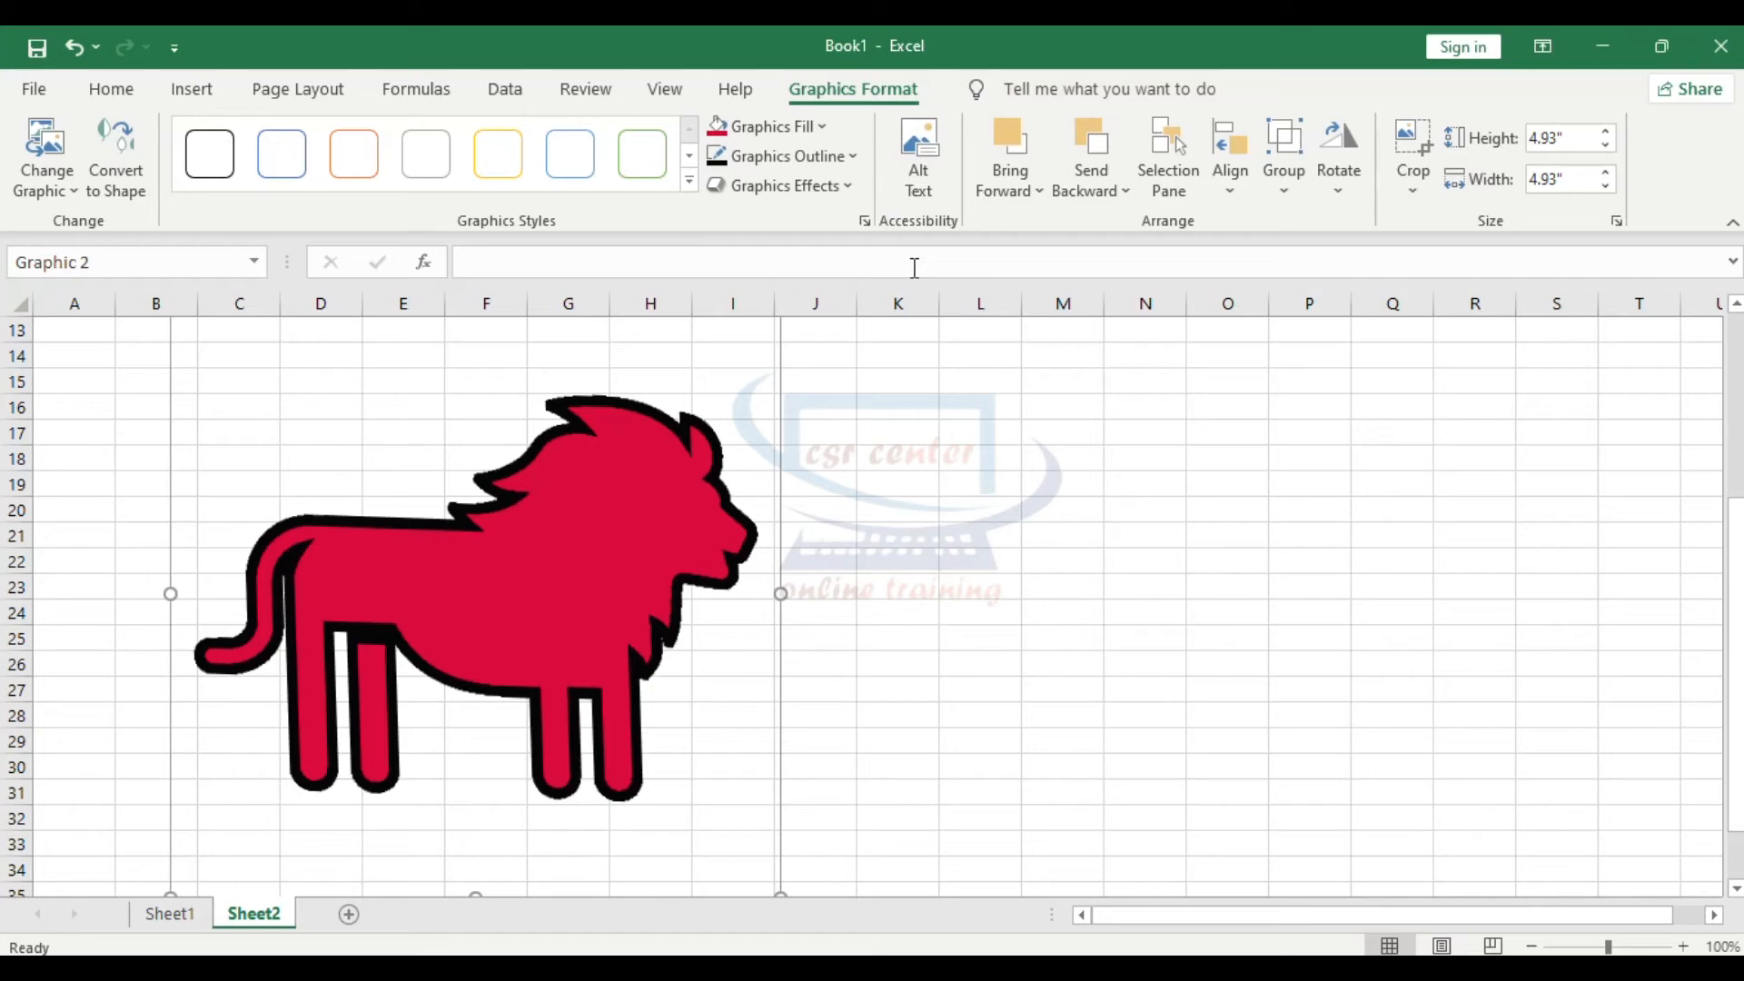
Remove the 3-D rotation from the lion graphic with the No Rotation preset
left_click(863, 182)
mouse_move(850, 611)
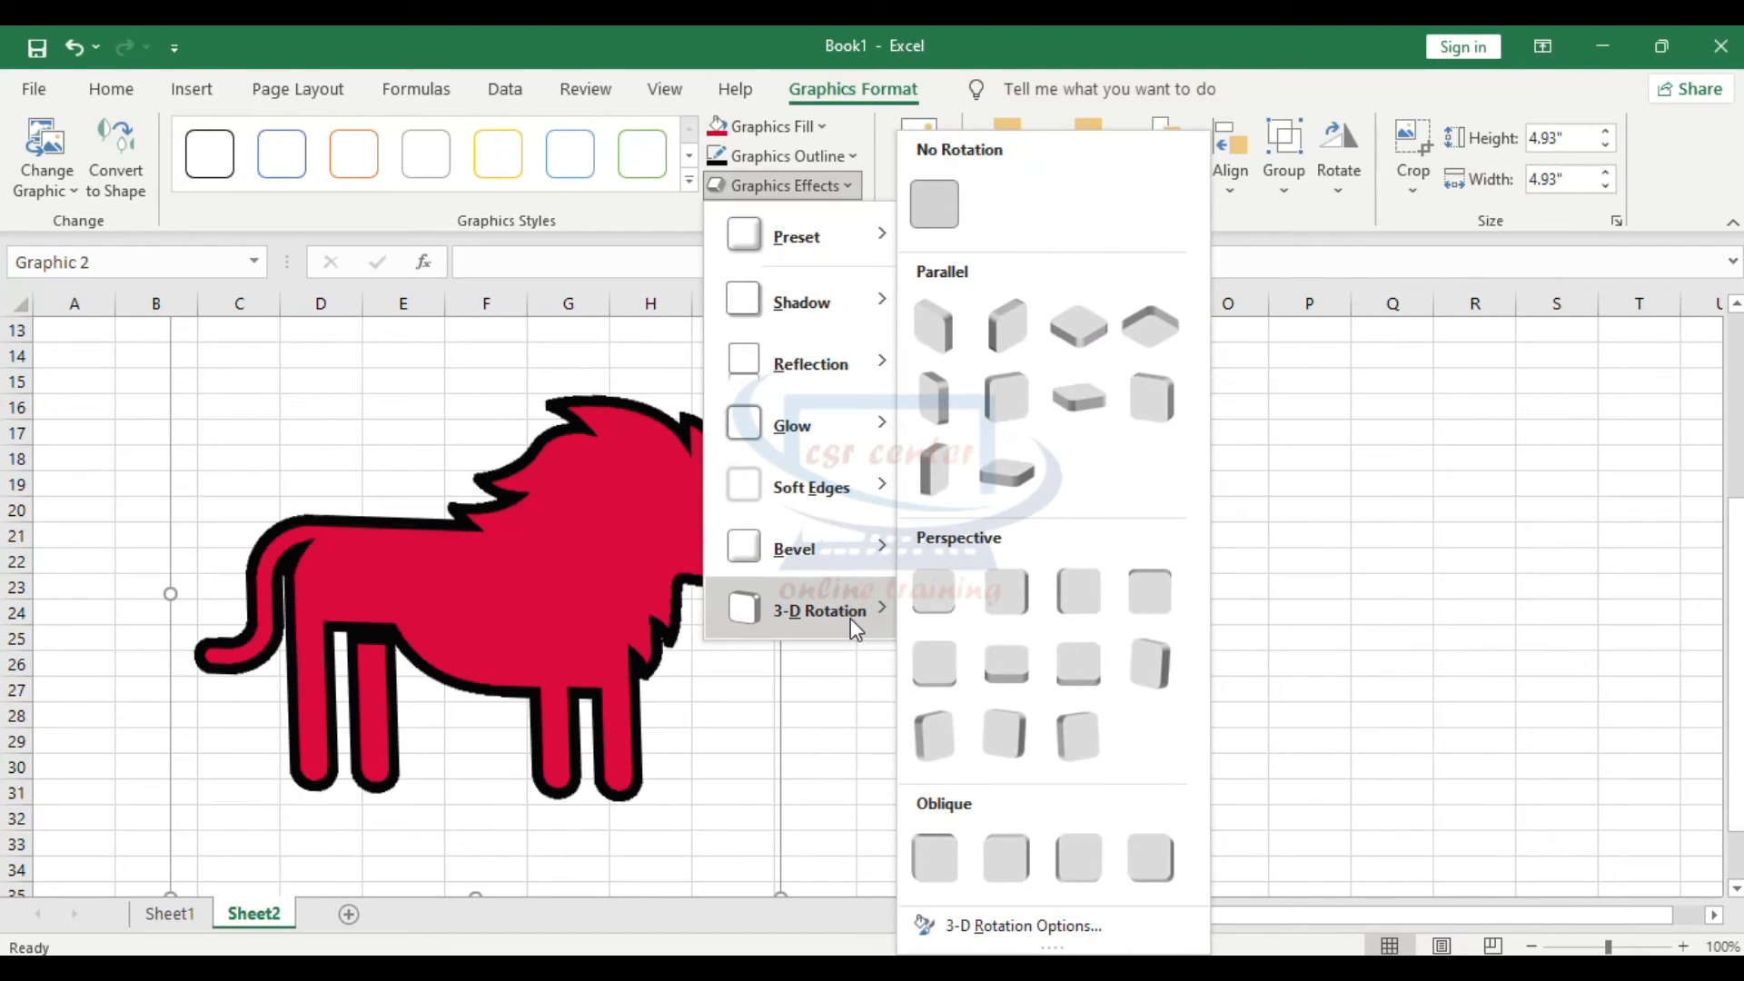
left_click(935, 232)
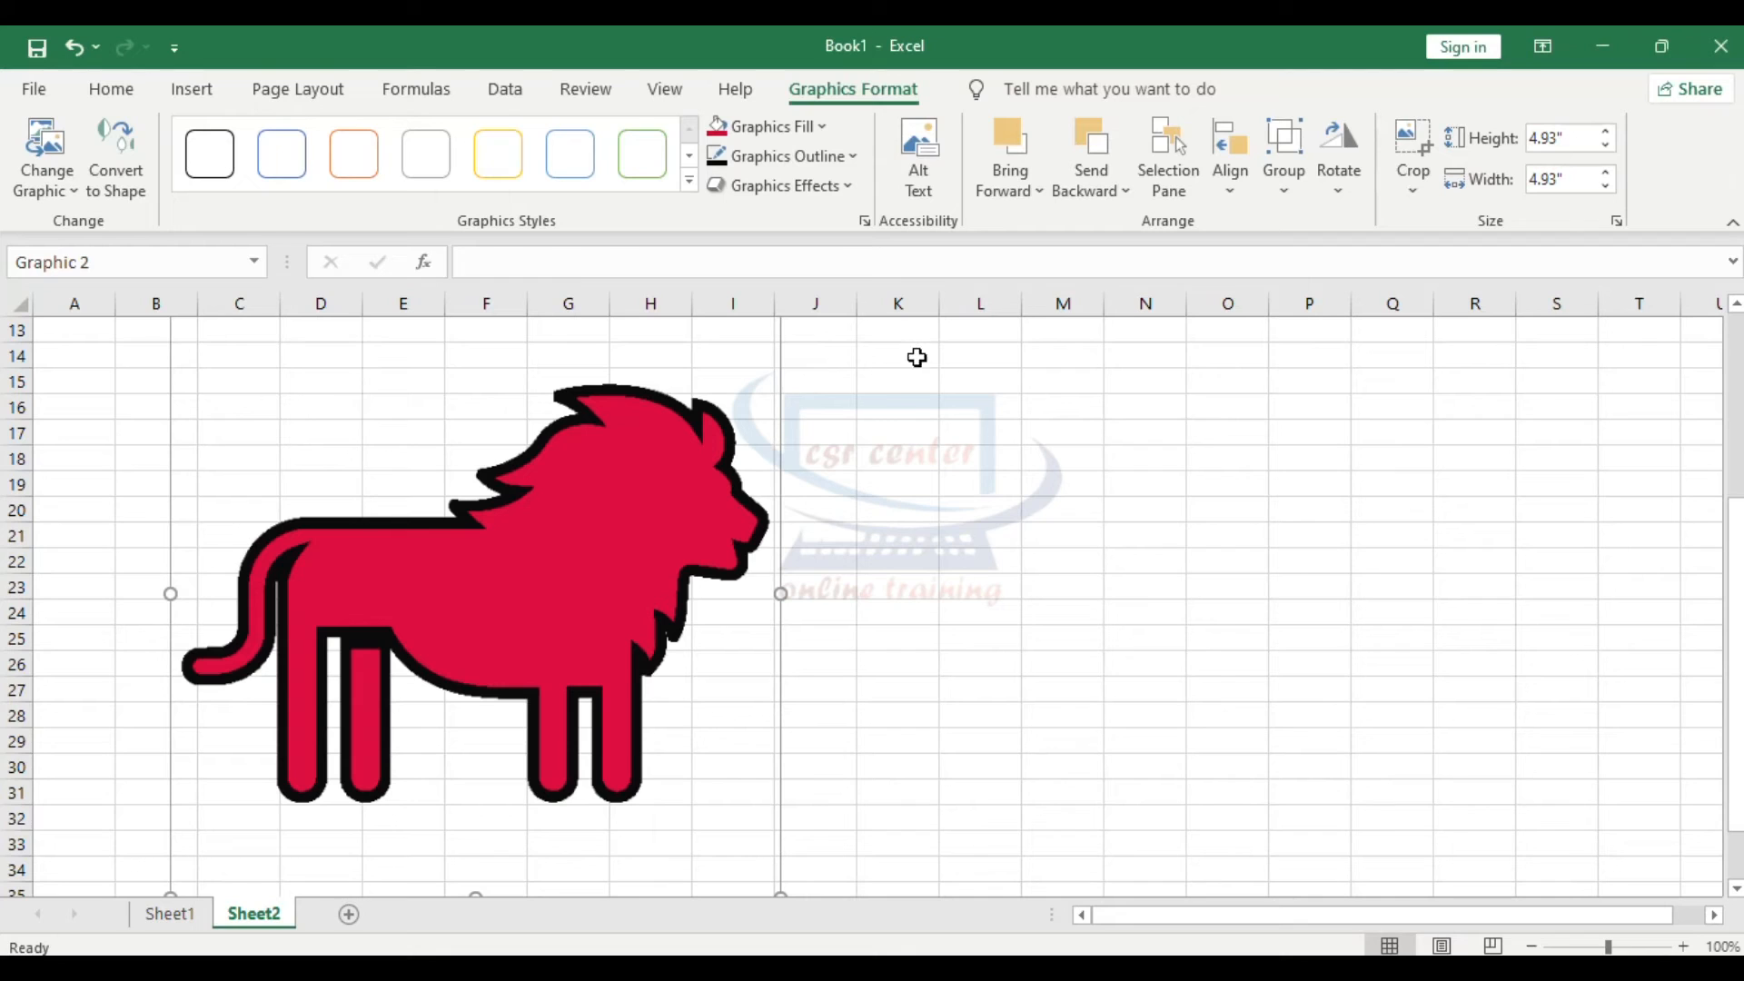
Preview the rotate and flip options on the lion, including Flip Vertical, without applying any
scroll(1147, 363, "up", 1)
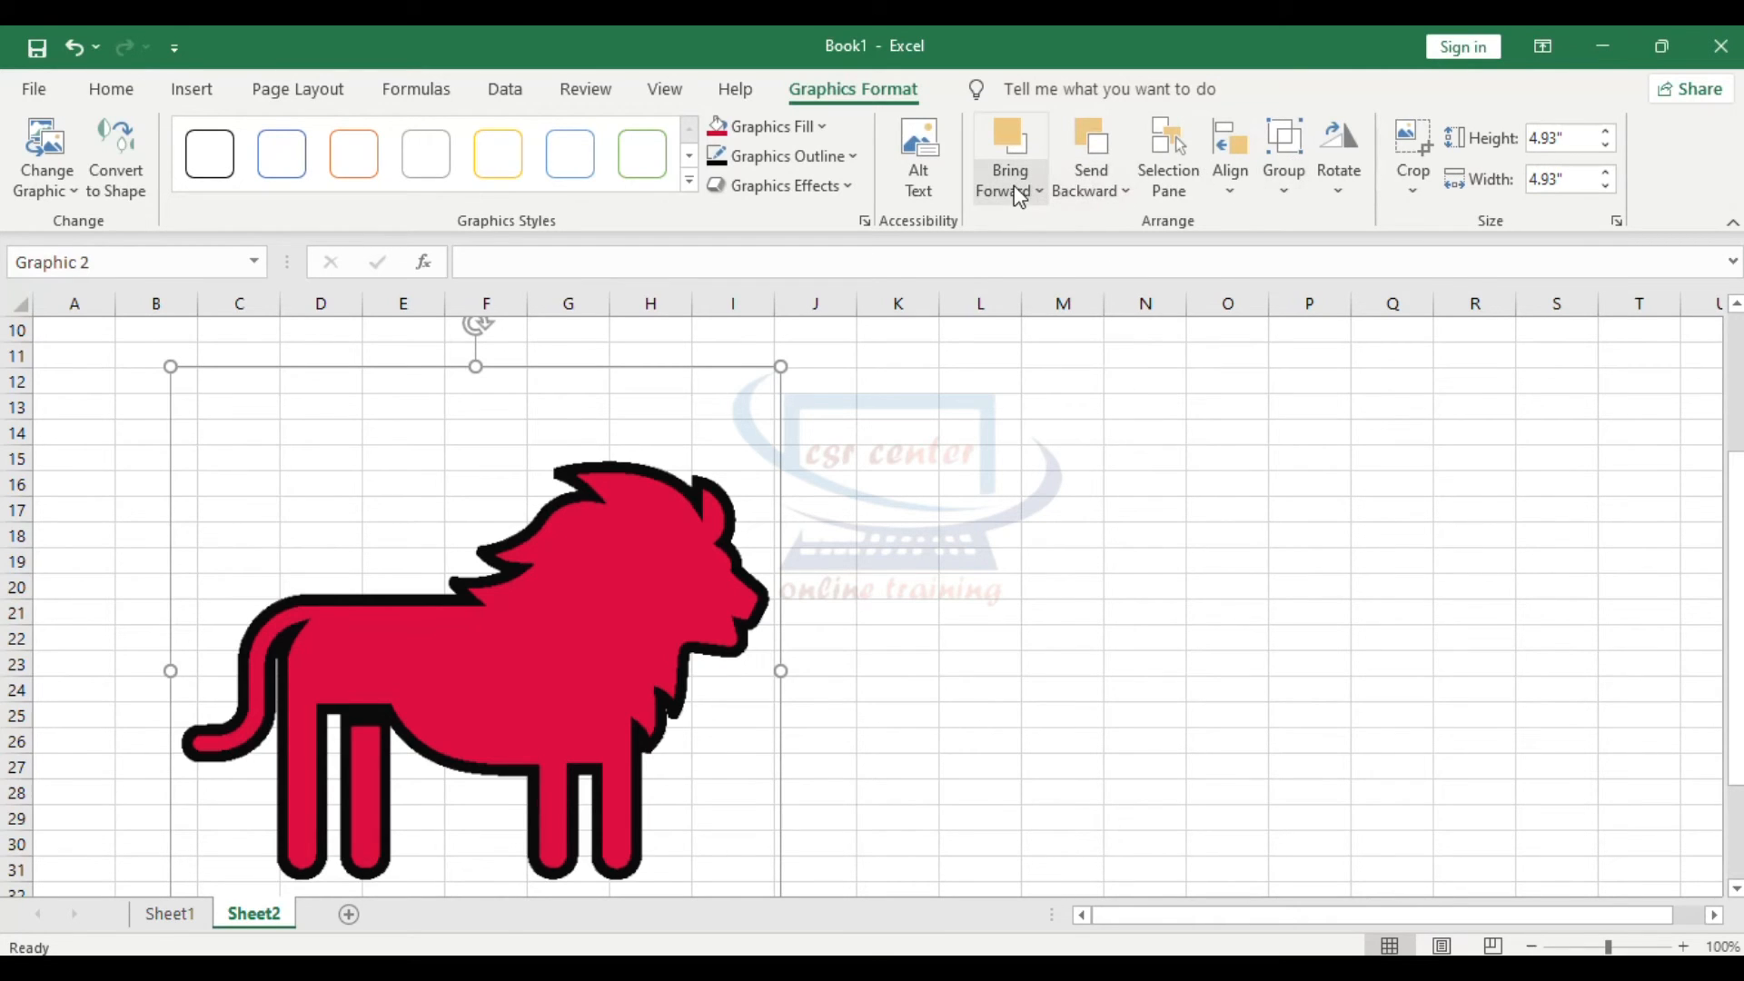
left_click(1349, 194)
left_click(1381, 220)
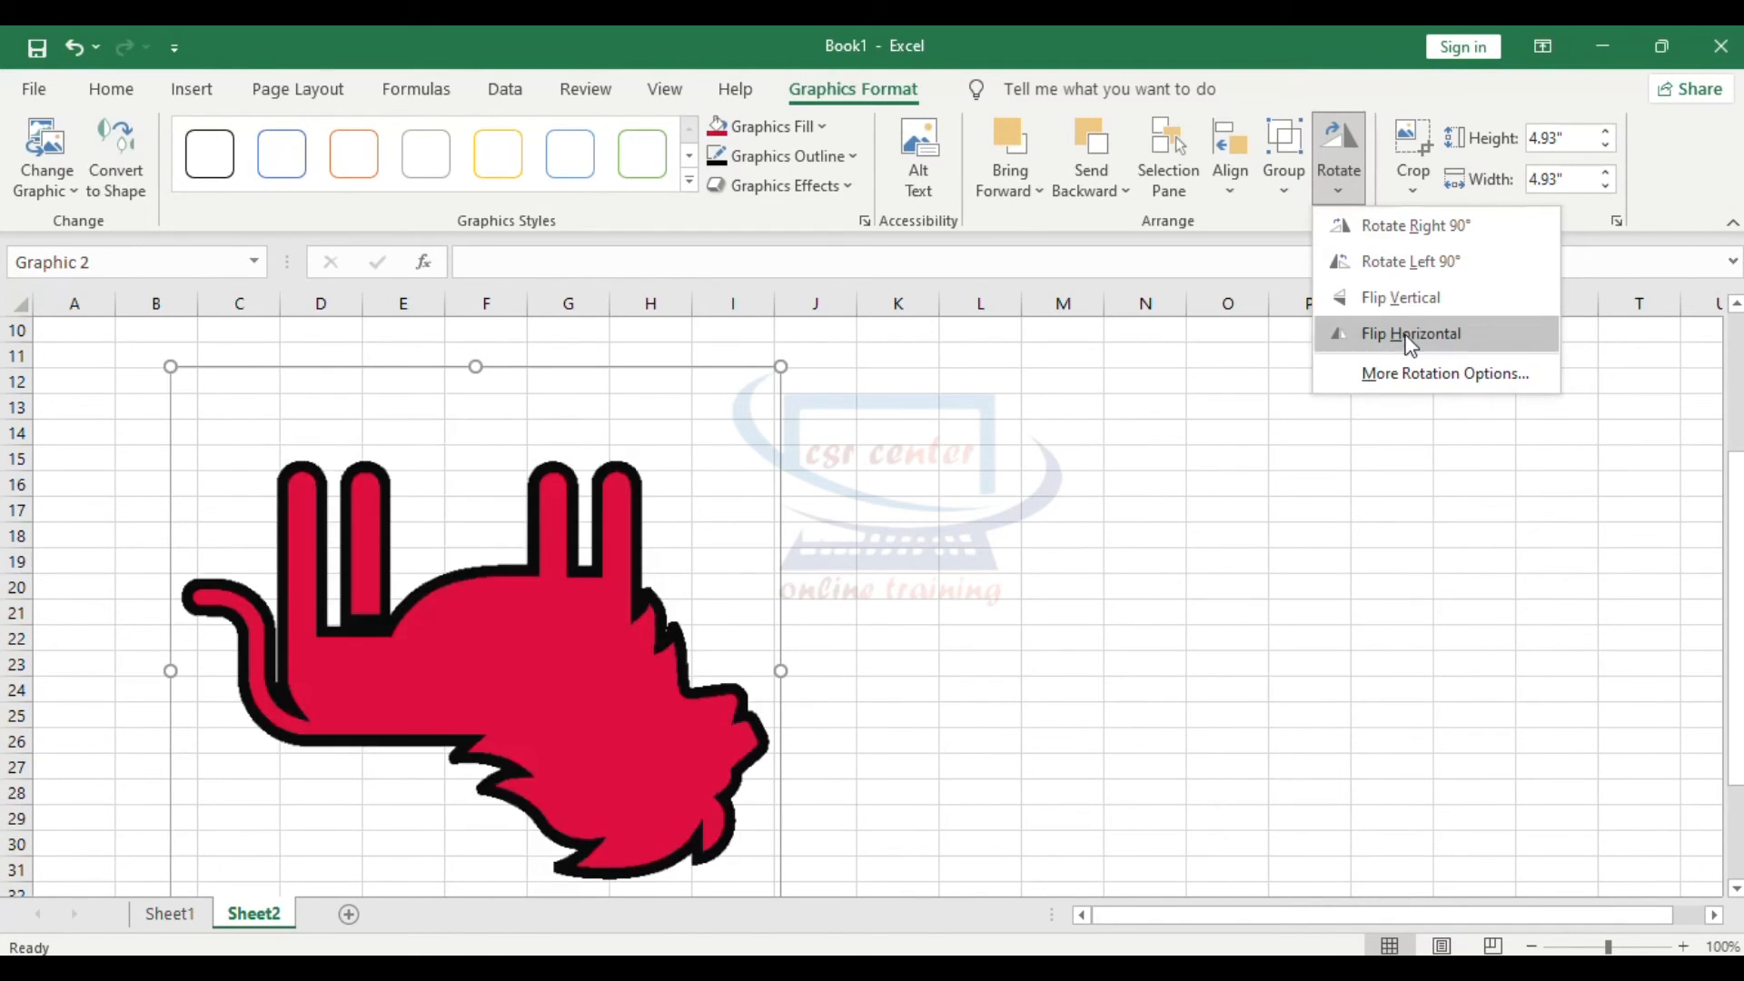
left_click(1315, 473)
Shrink the lion to about 2.97" square near the middle of the sheet and rotate it slightly counterclockwise
scroll(612, 496, "up", 1)
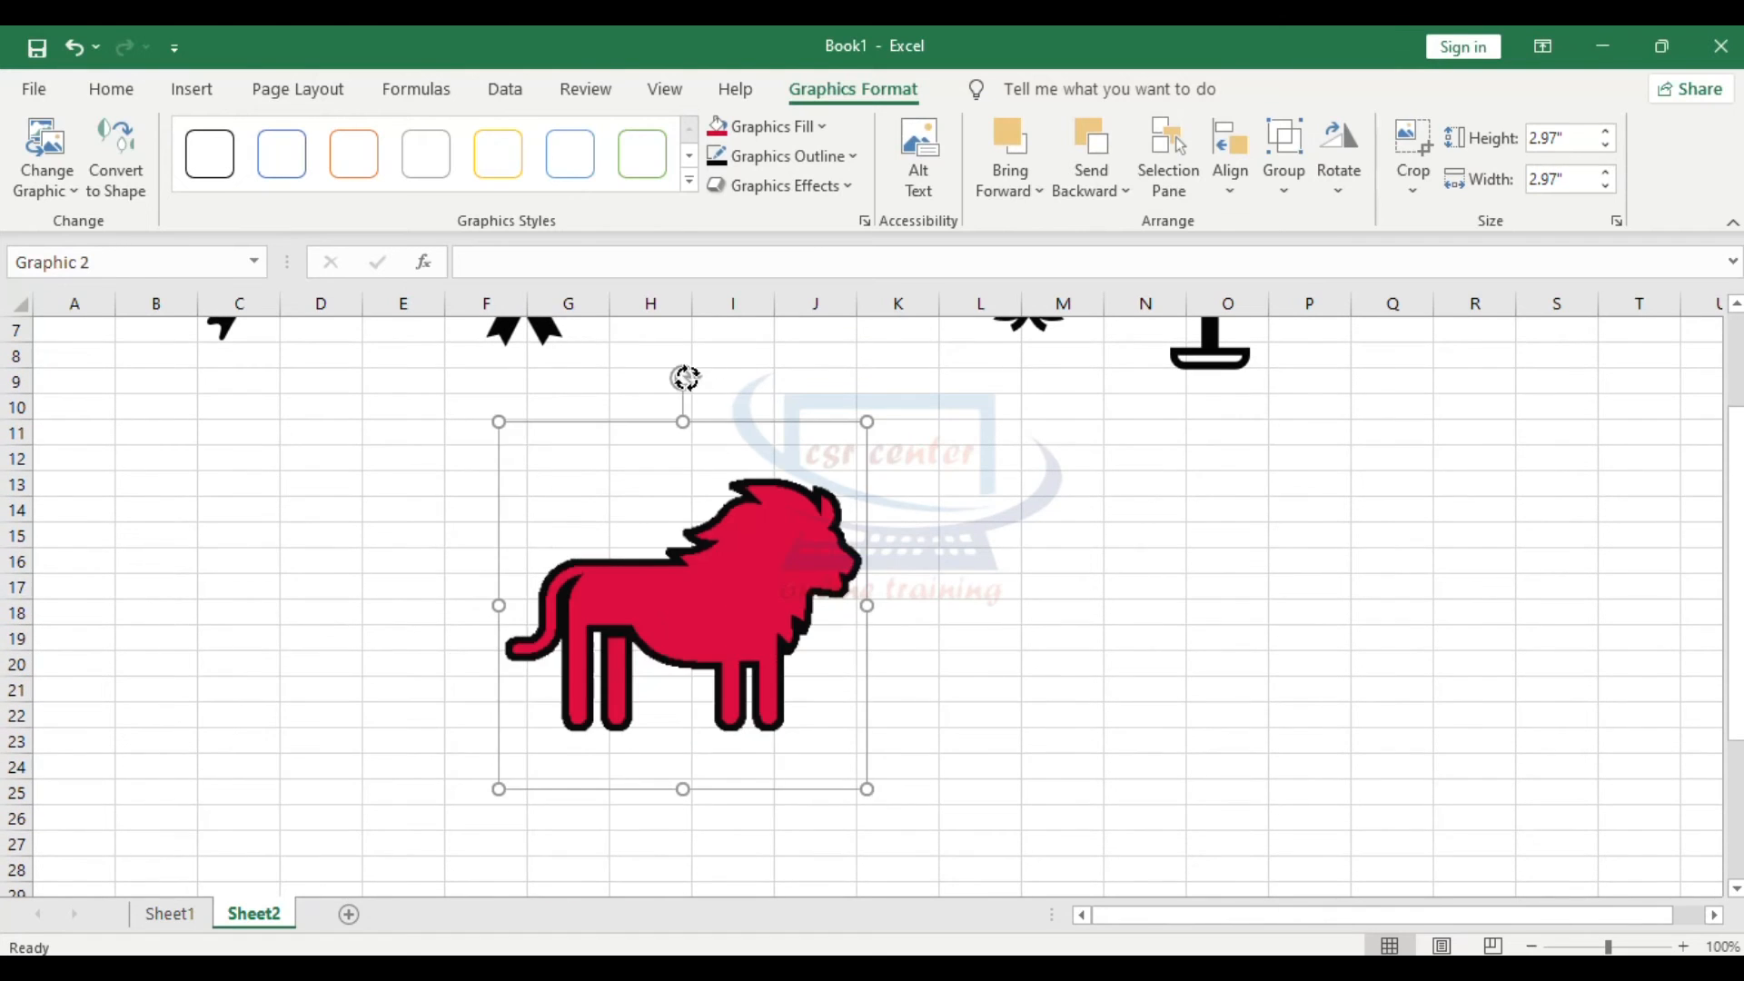
mouse_move(686, 378)
left_mouse_down()
mouse_move(857, 444)
mouse_move(880, 533)
mouse_move(603, 675)
mouse_move(454, 579)
mouse_move(585, 423)
mouse_move(670, 372)
left_mouse_up()
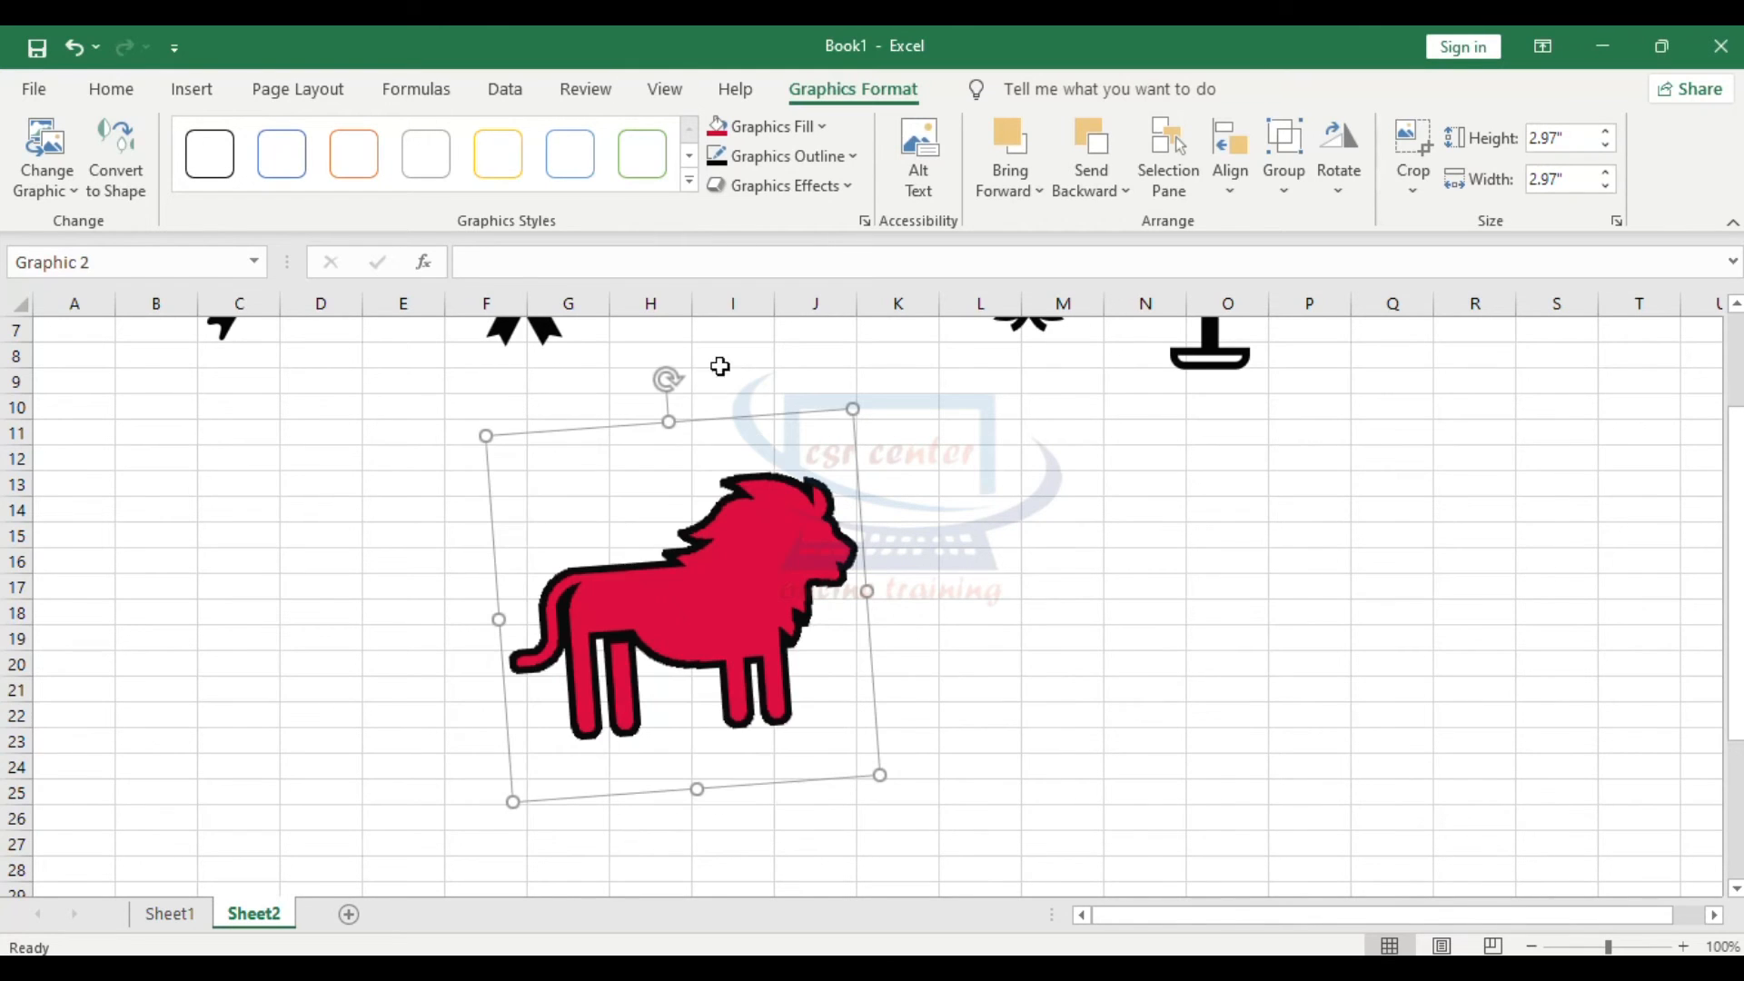
Crop the head off the lion graphic and move the cropped graphic slightly up and to the left
left_click(1419, 202)
left_click(1457, 214)
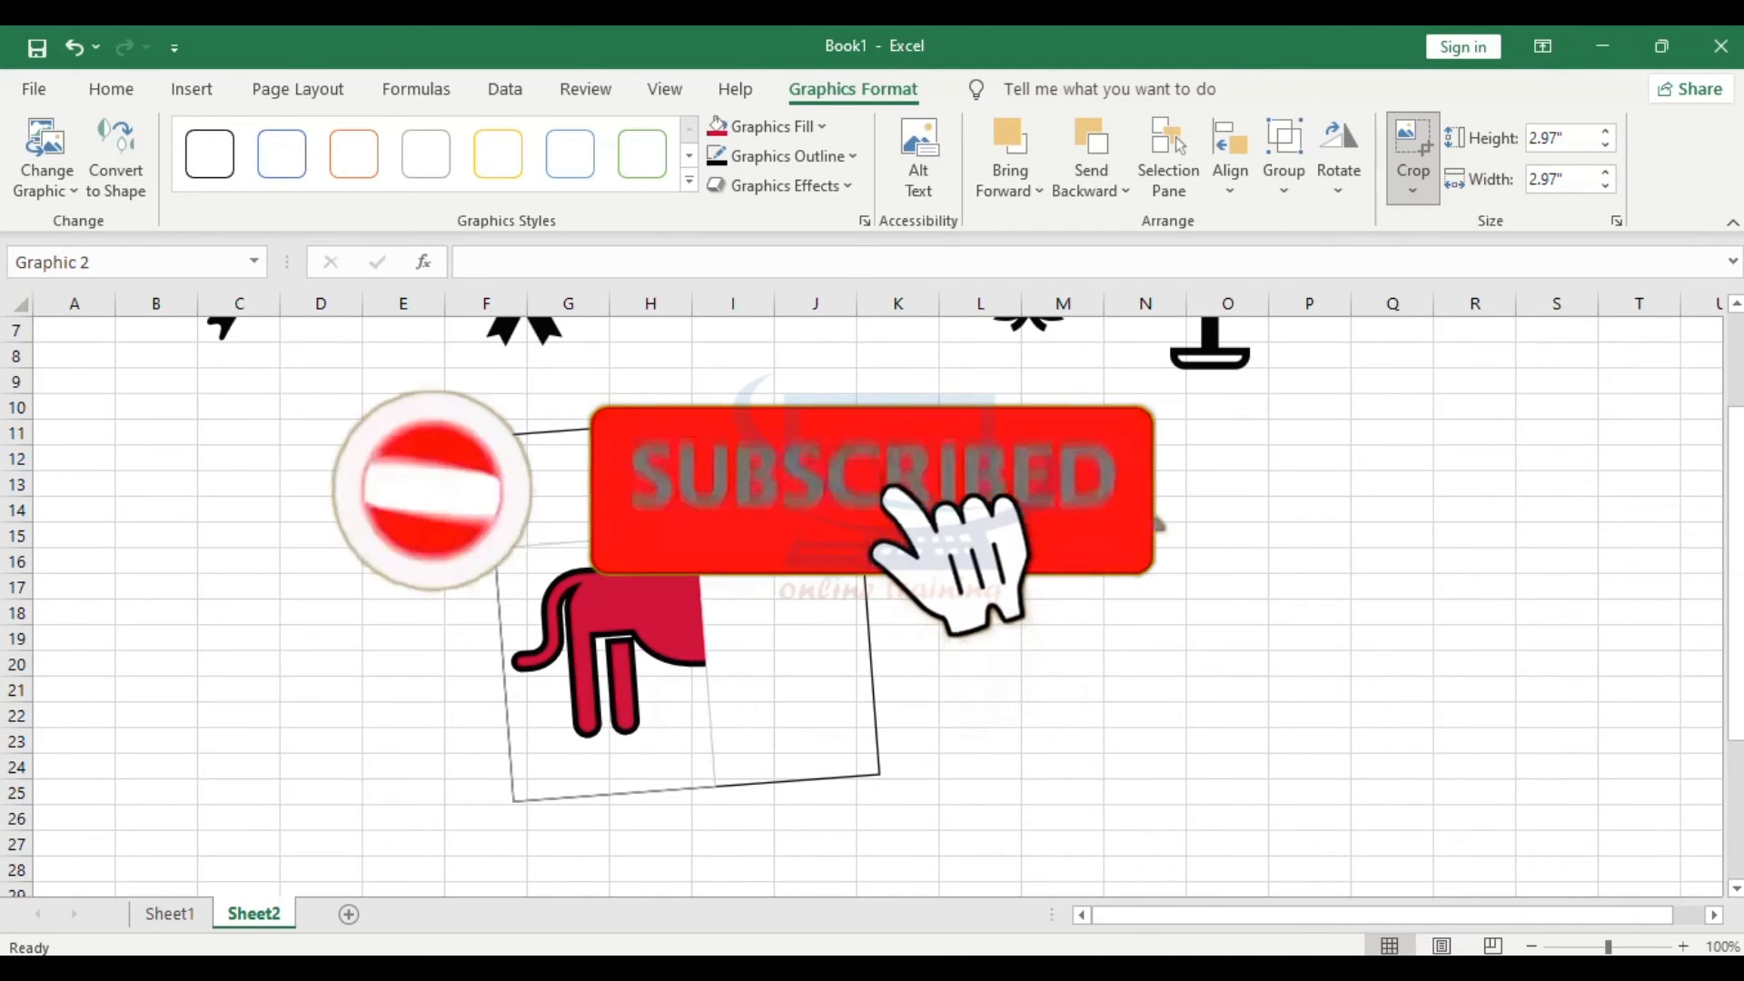
left_click_drag(680, 529, 680, 530)
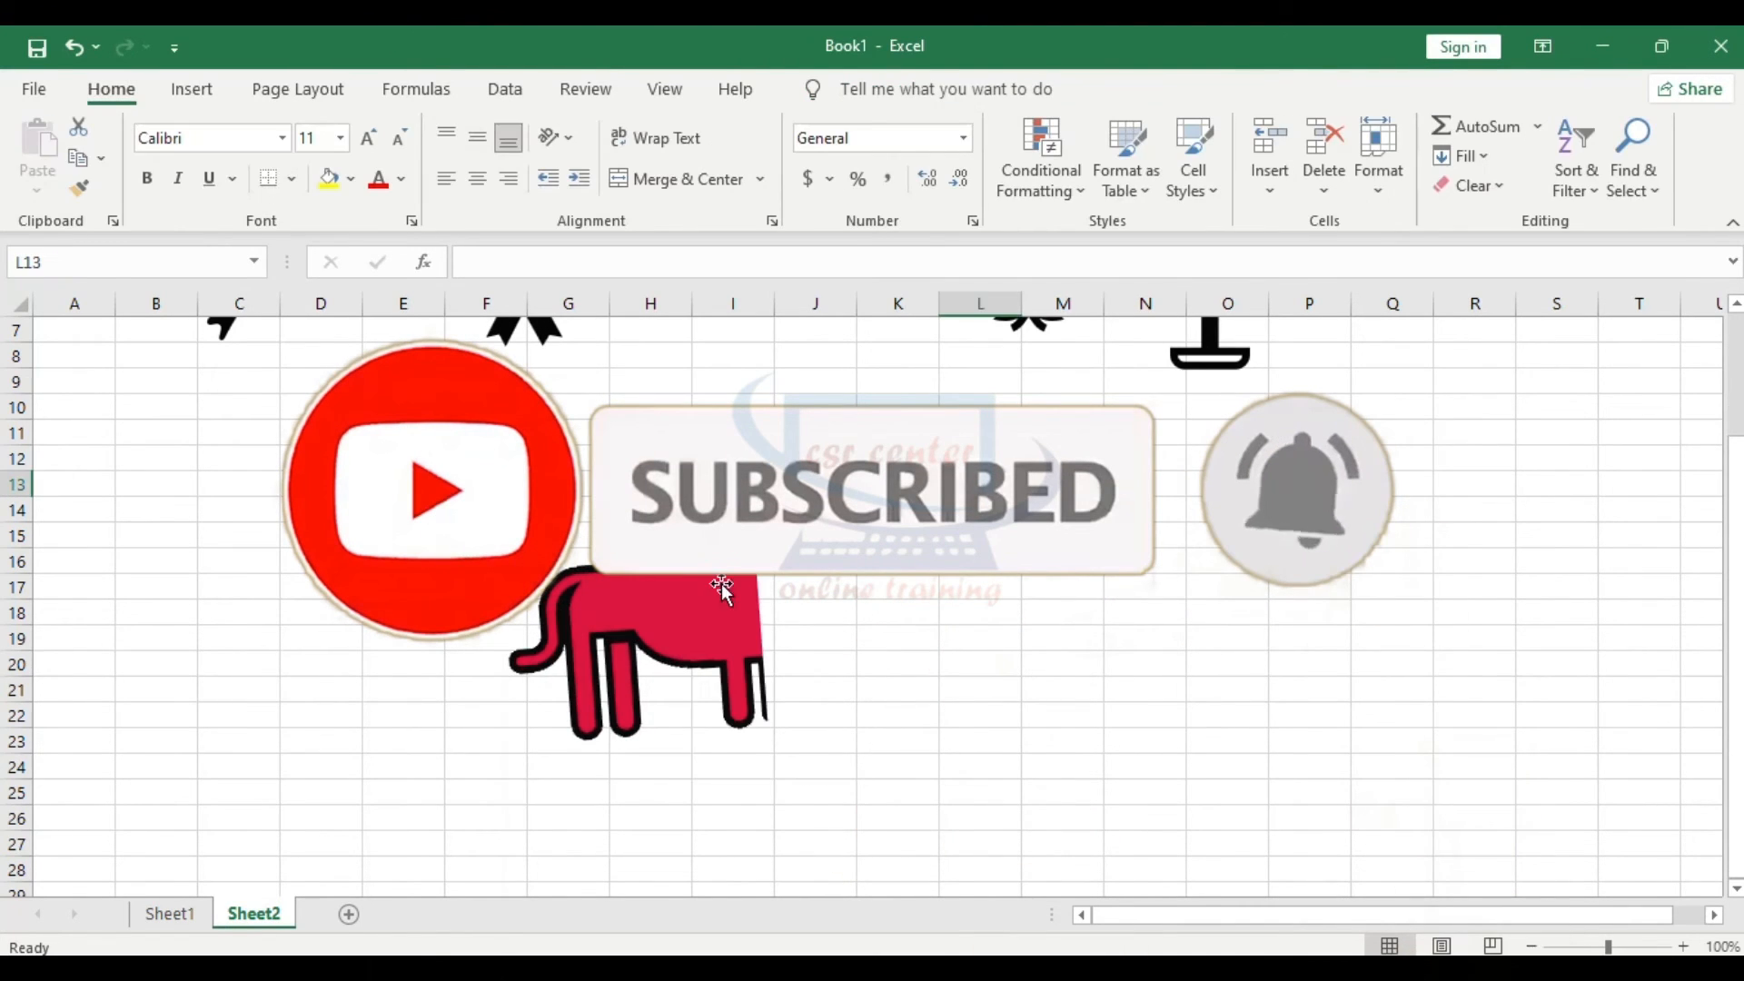
left_click_drag(722, 589, 677, 583)
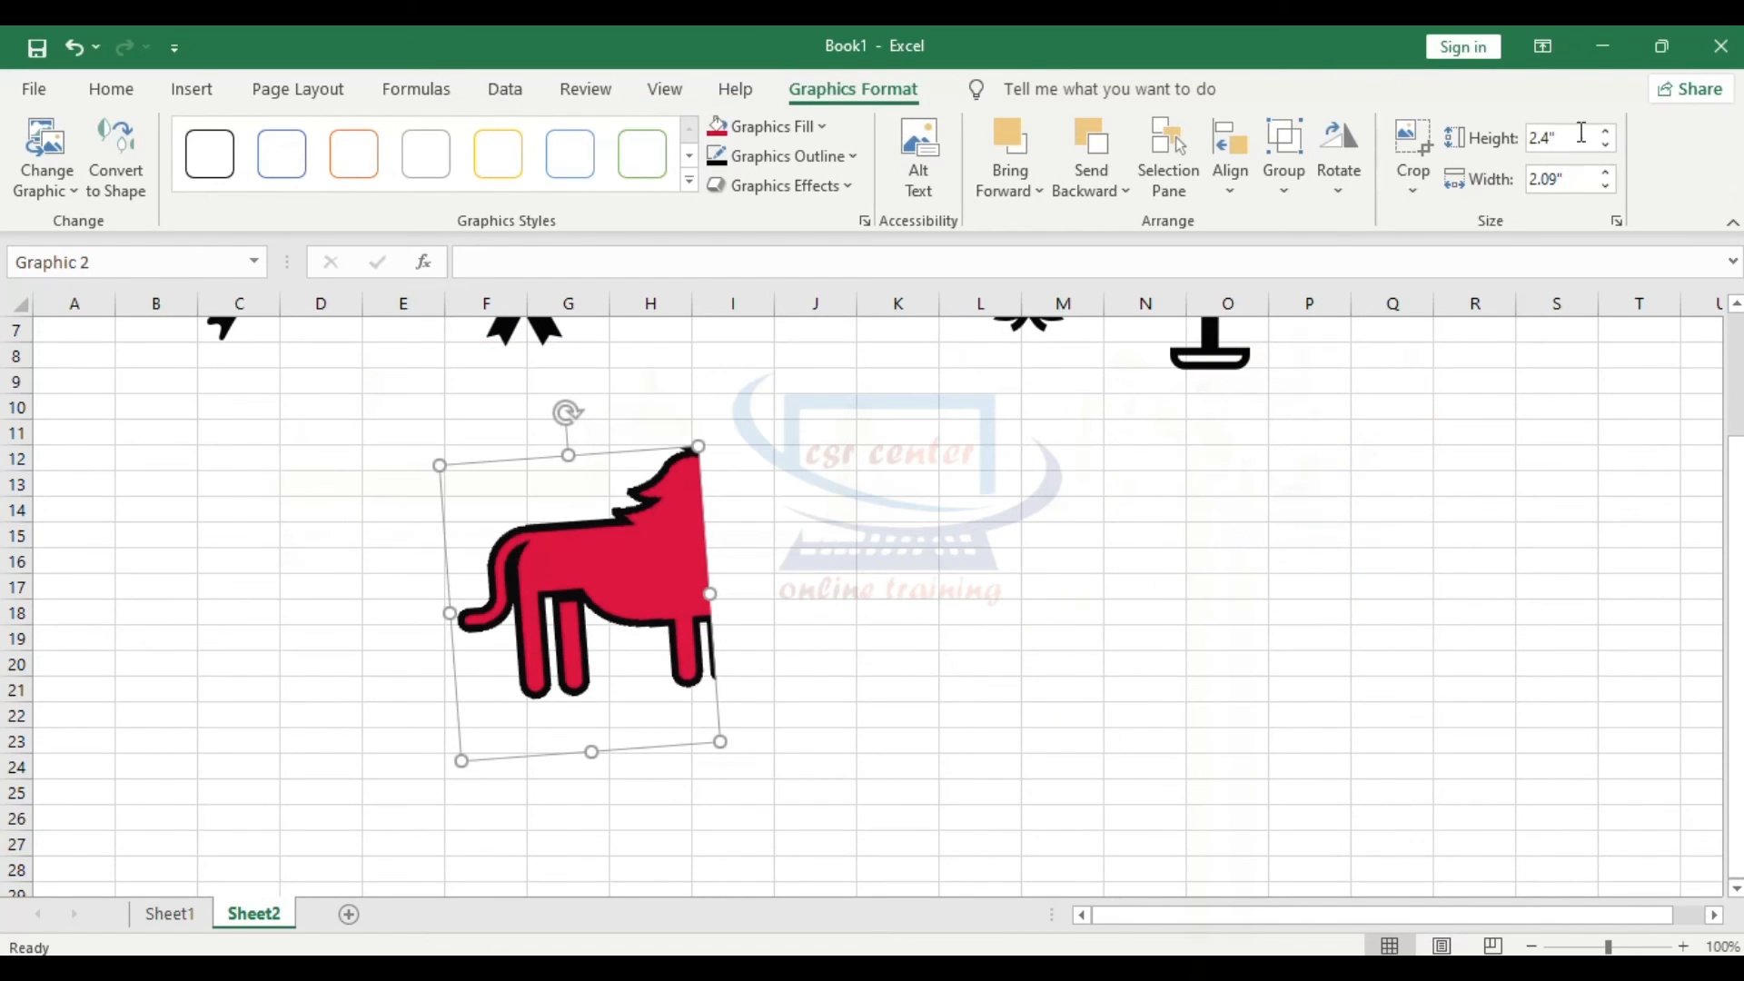
Enlarge the cropped lion to a height of 2.75" and reduce its width in small increments
left_click(1606, 139)
left_click(1606, 138)
left_click(1606, 187)
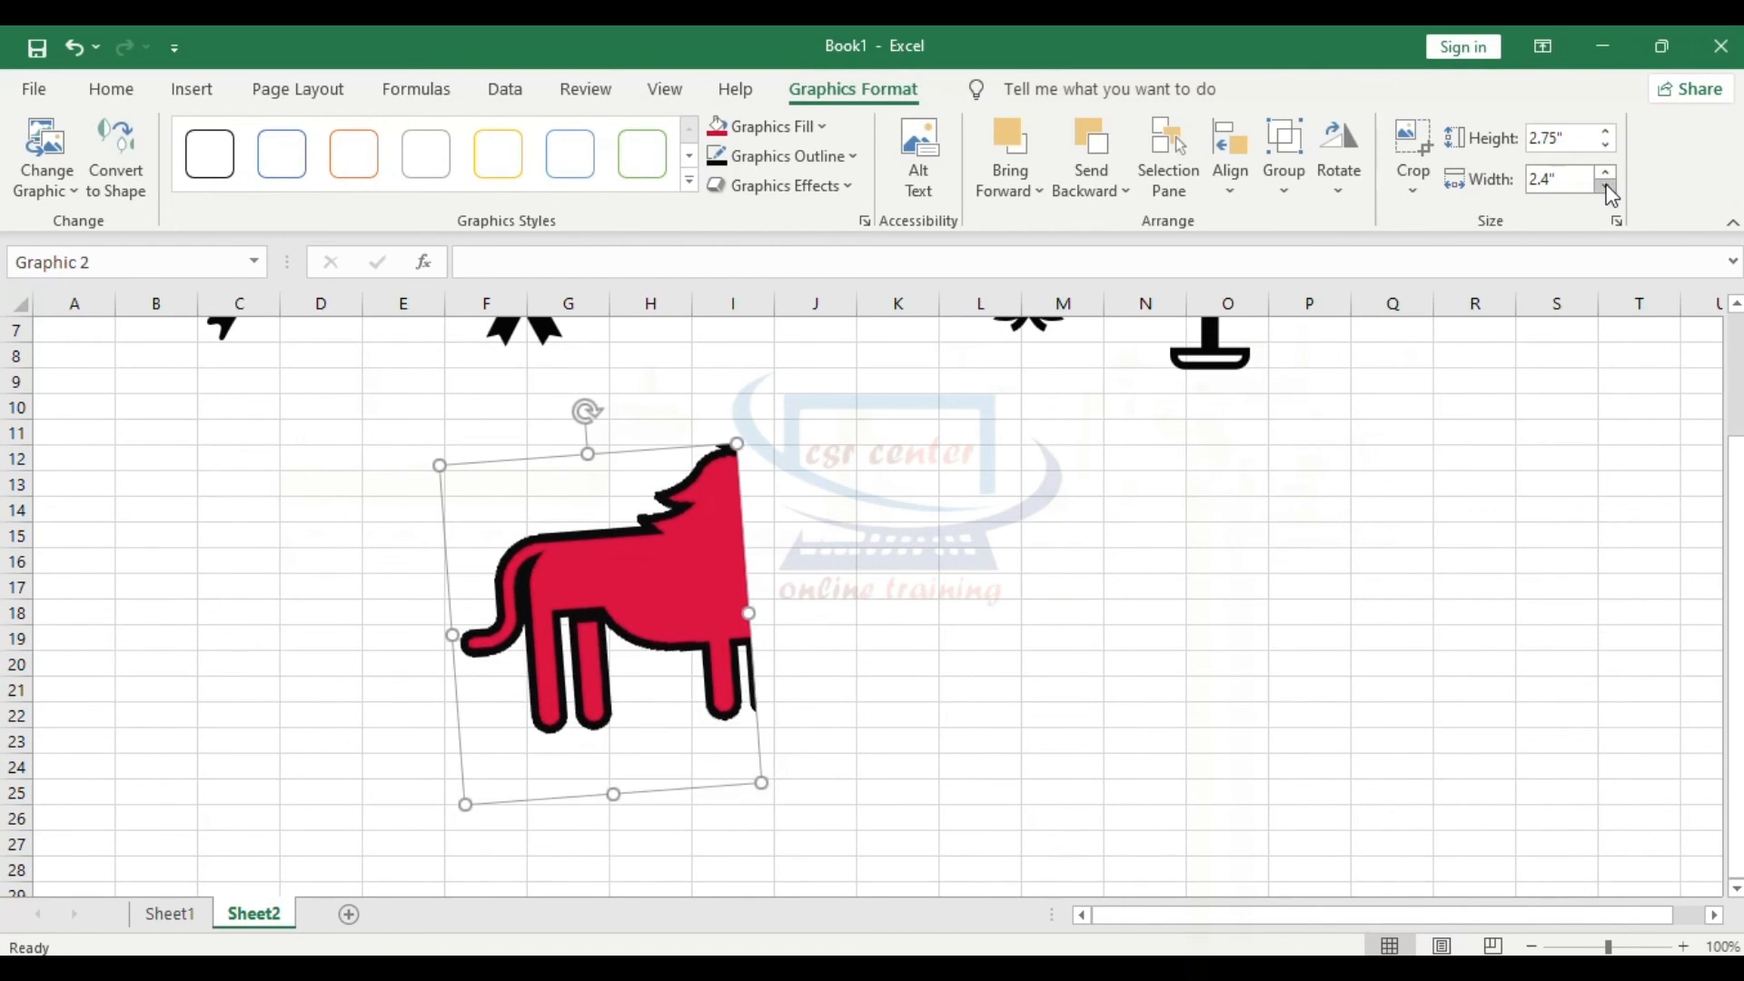
left_click(1606, 186)
Stretch and move the cropped lion freehand, and delete it from the sheet
left_click_drag(735, 606, 1046, 584)
left_click_drag(763, 770, 747, 881)
left_click_drag(969, 749, 863, 676)
key("Delete")
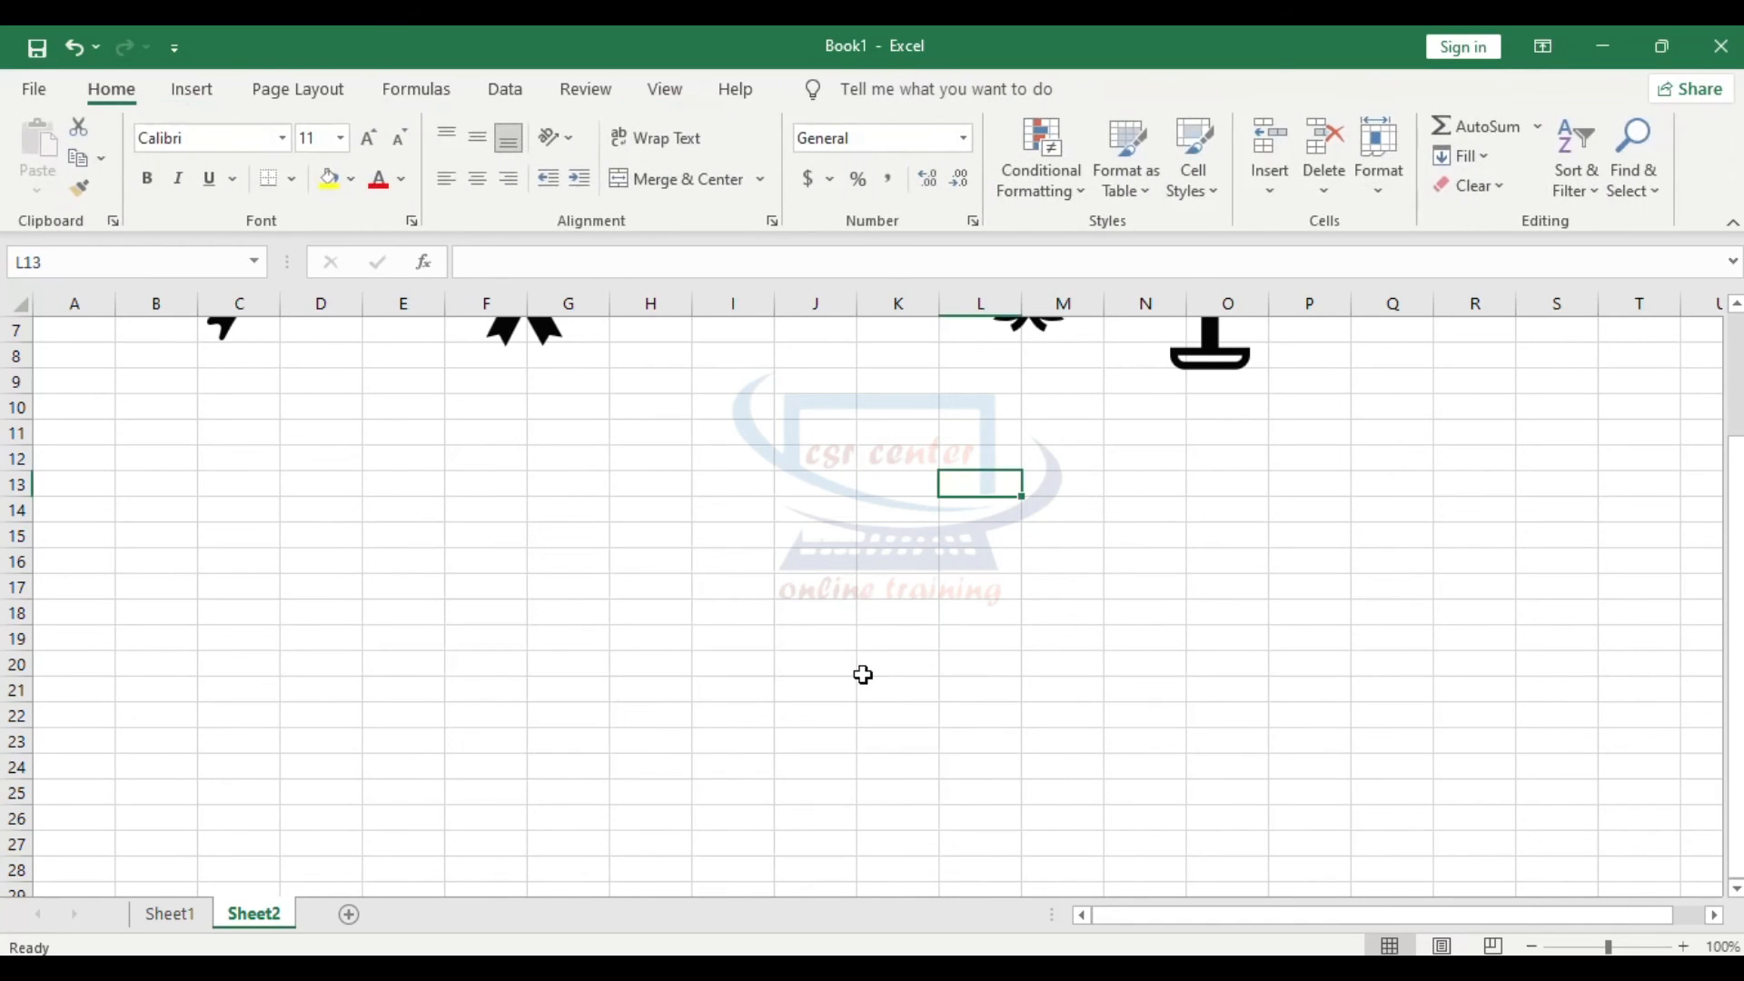
Start inserting stock 3D models at cell F35 and open the 3D Icons category
left_click(196, 91)
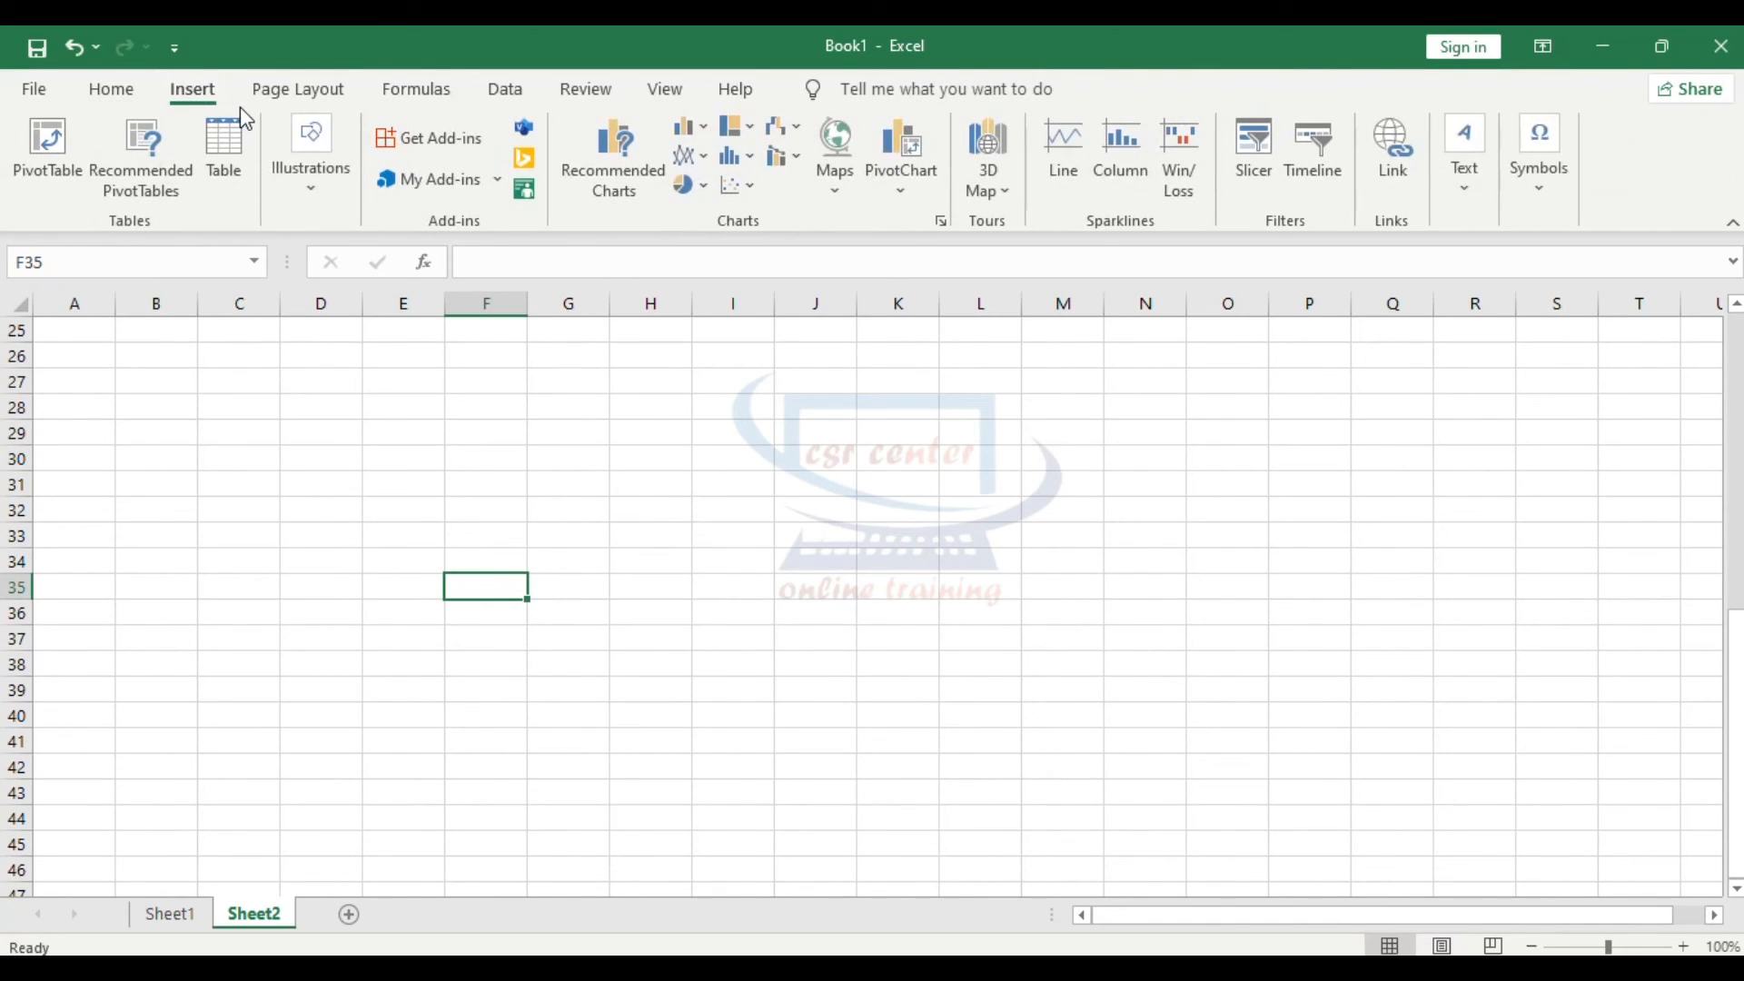
left_click(308, 187)
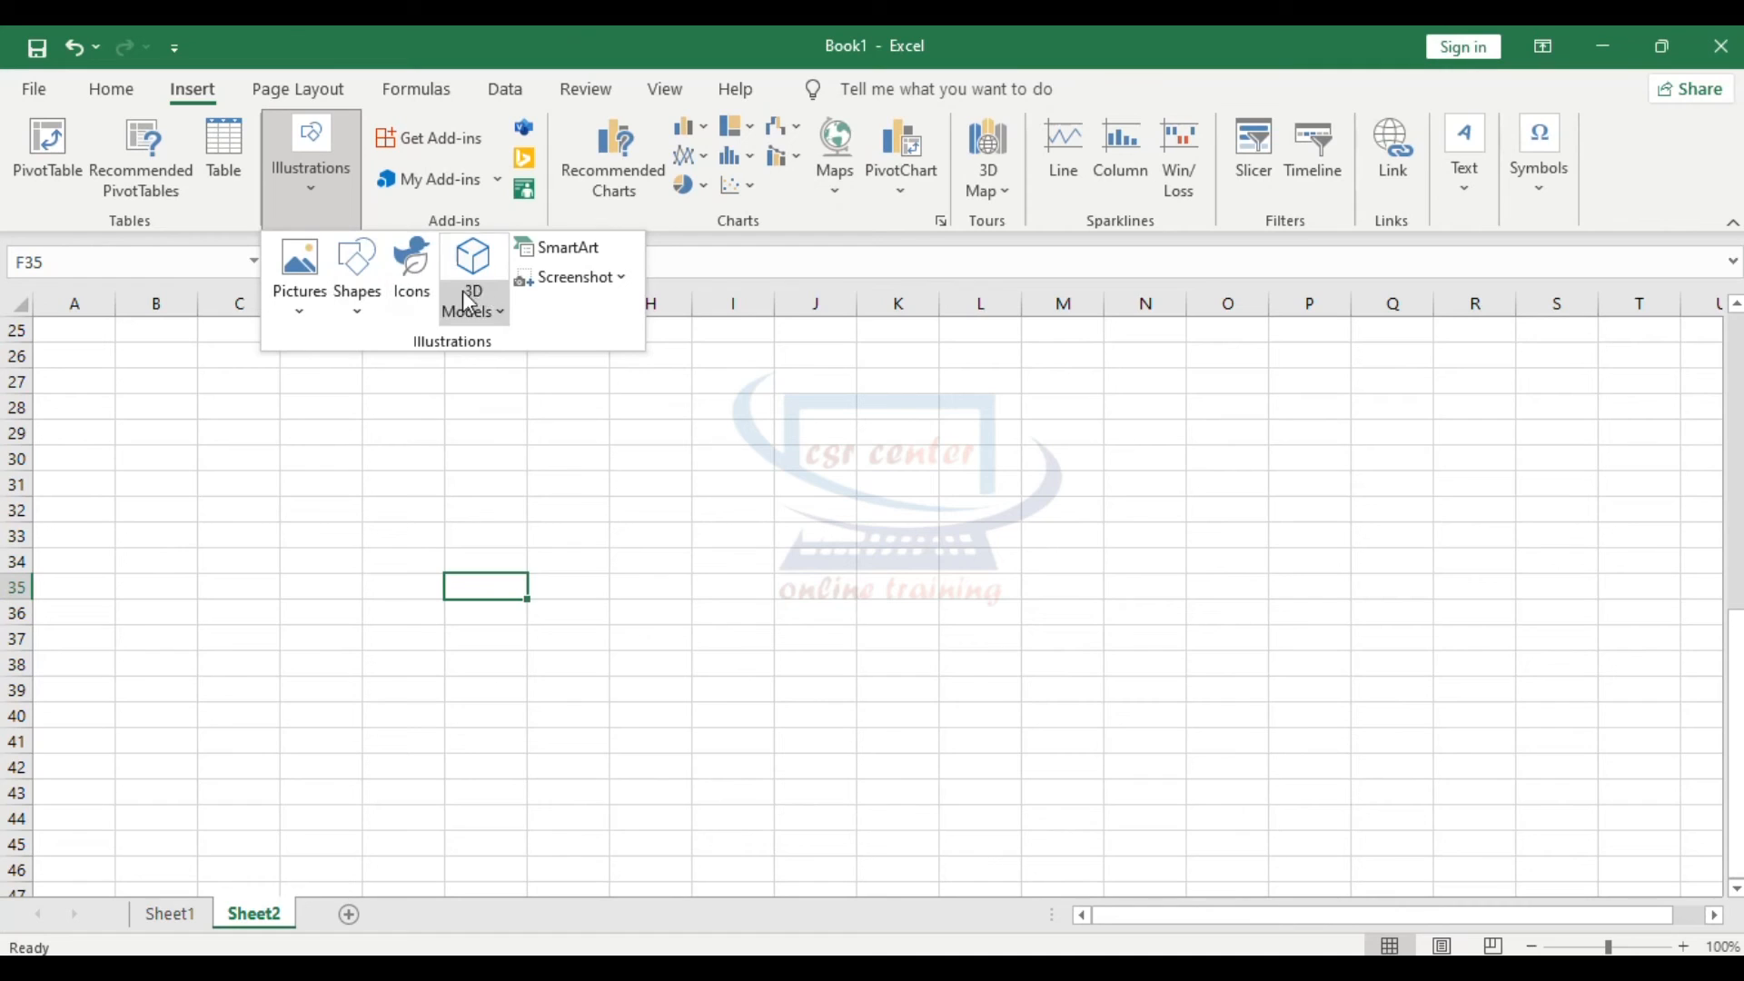
left_click(498, 313)
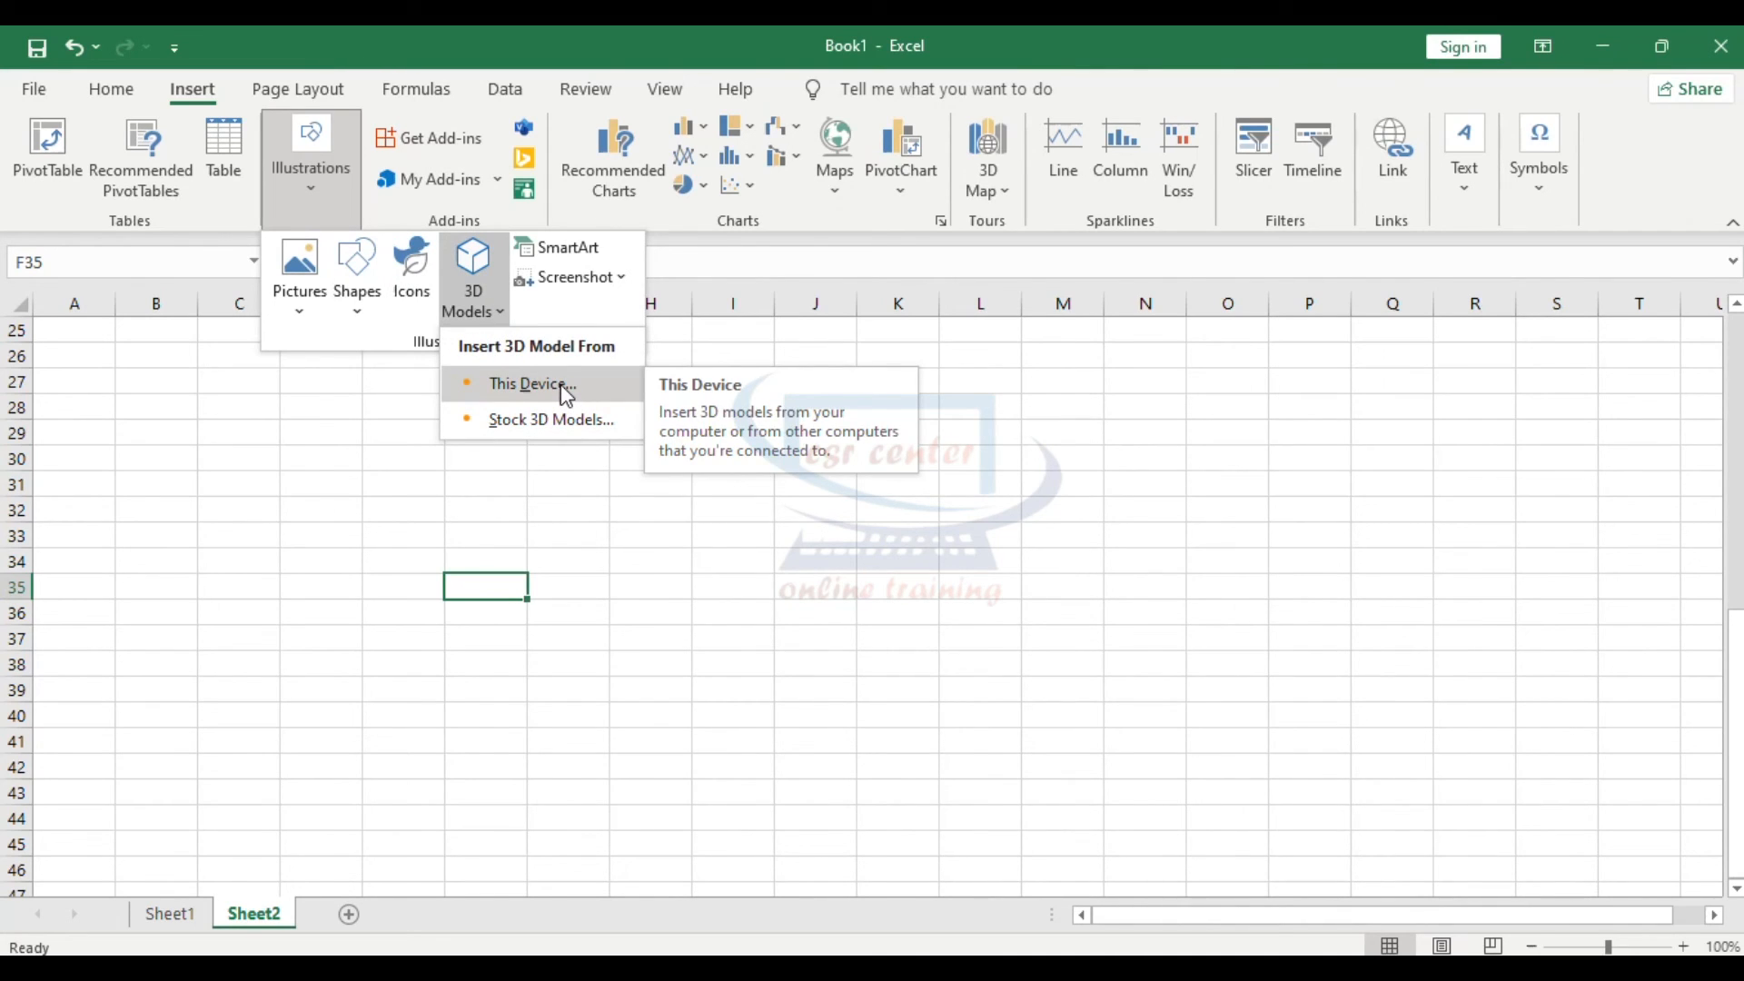
left_click(599, 419)
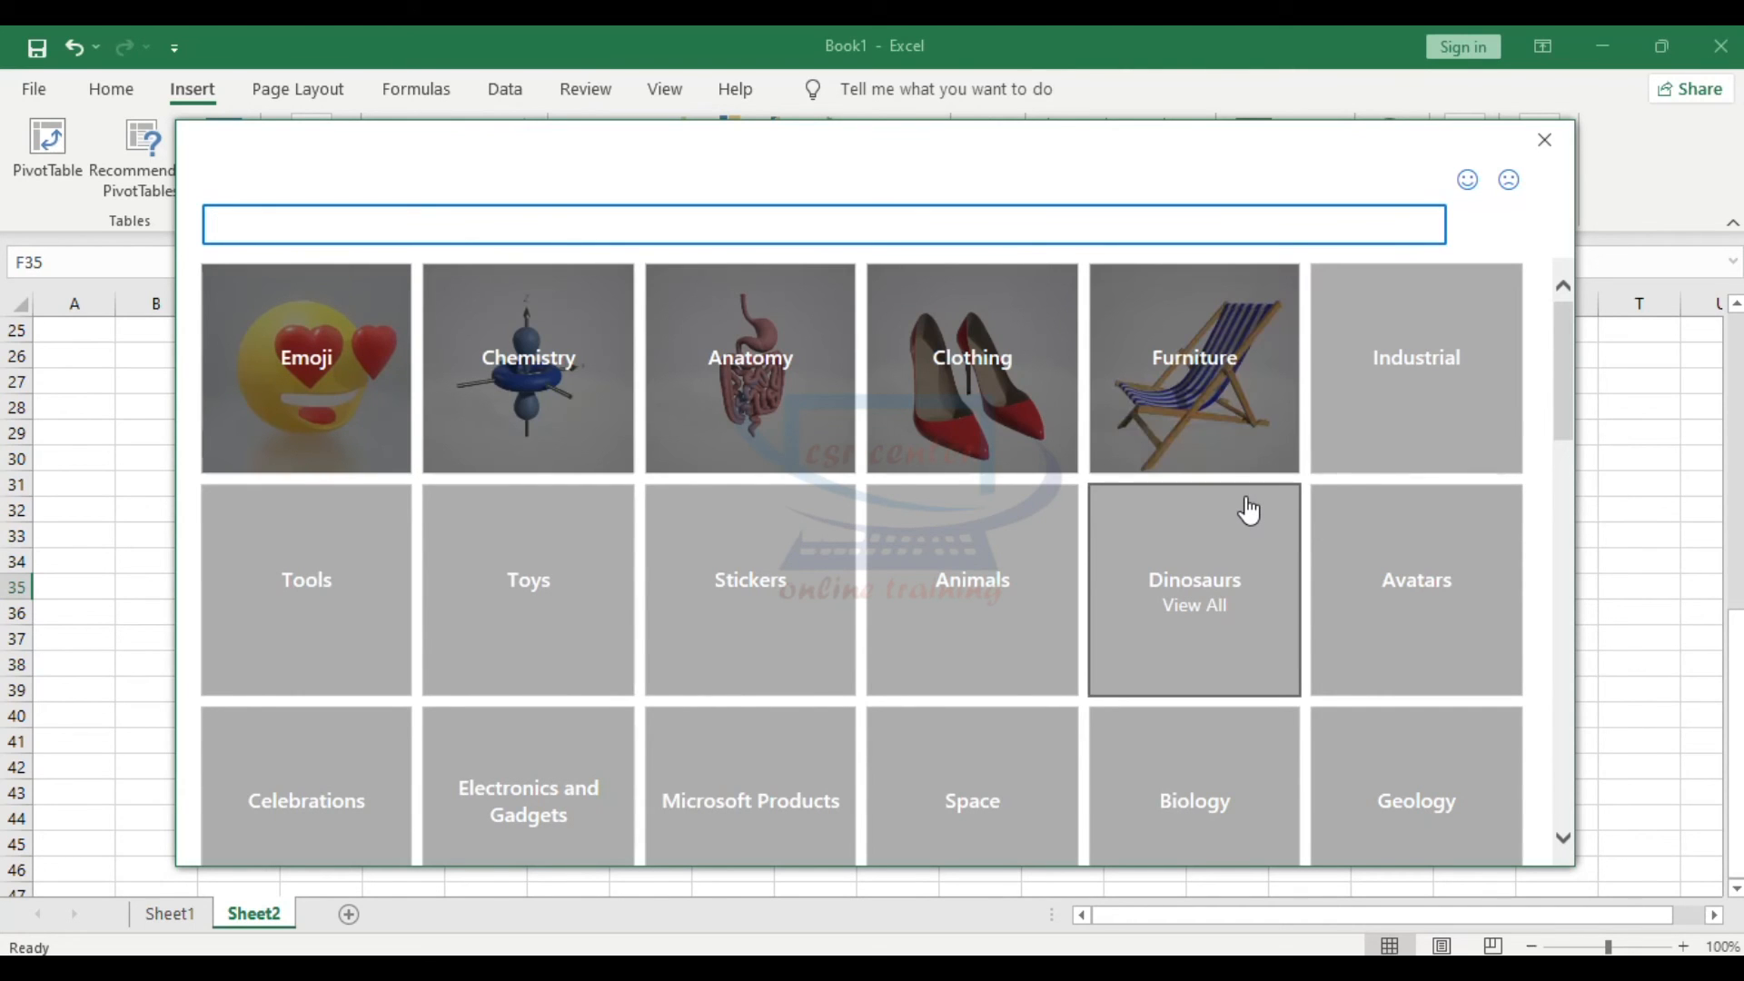
scroll(1248, 510, "down", 1)
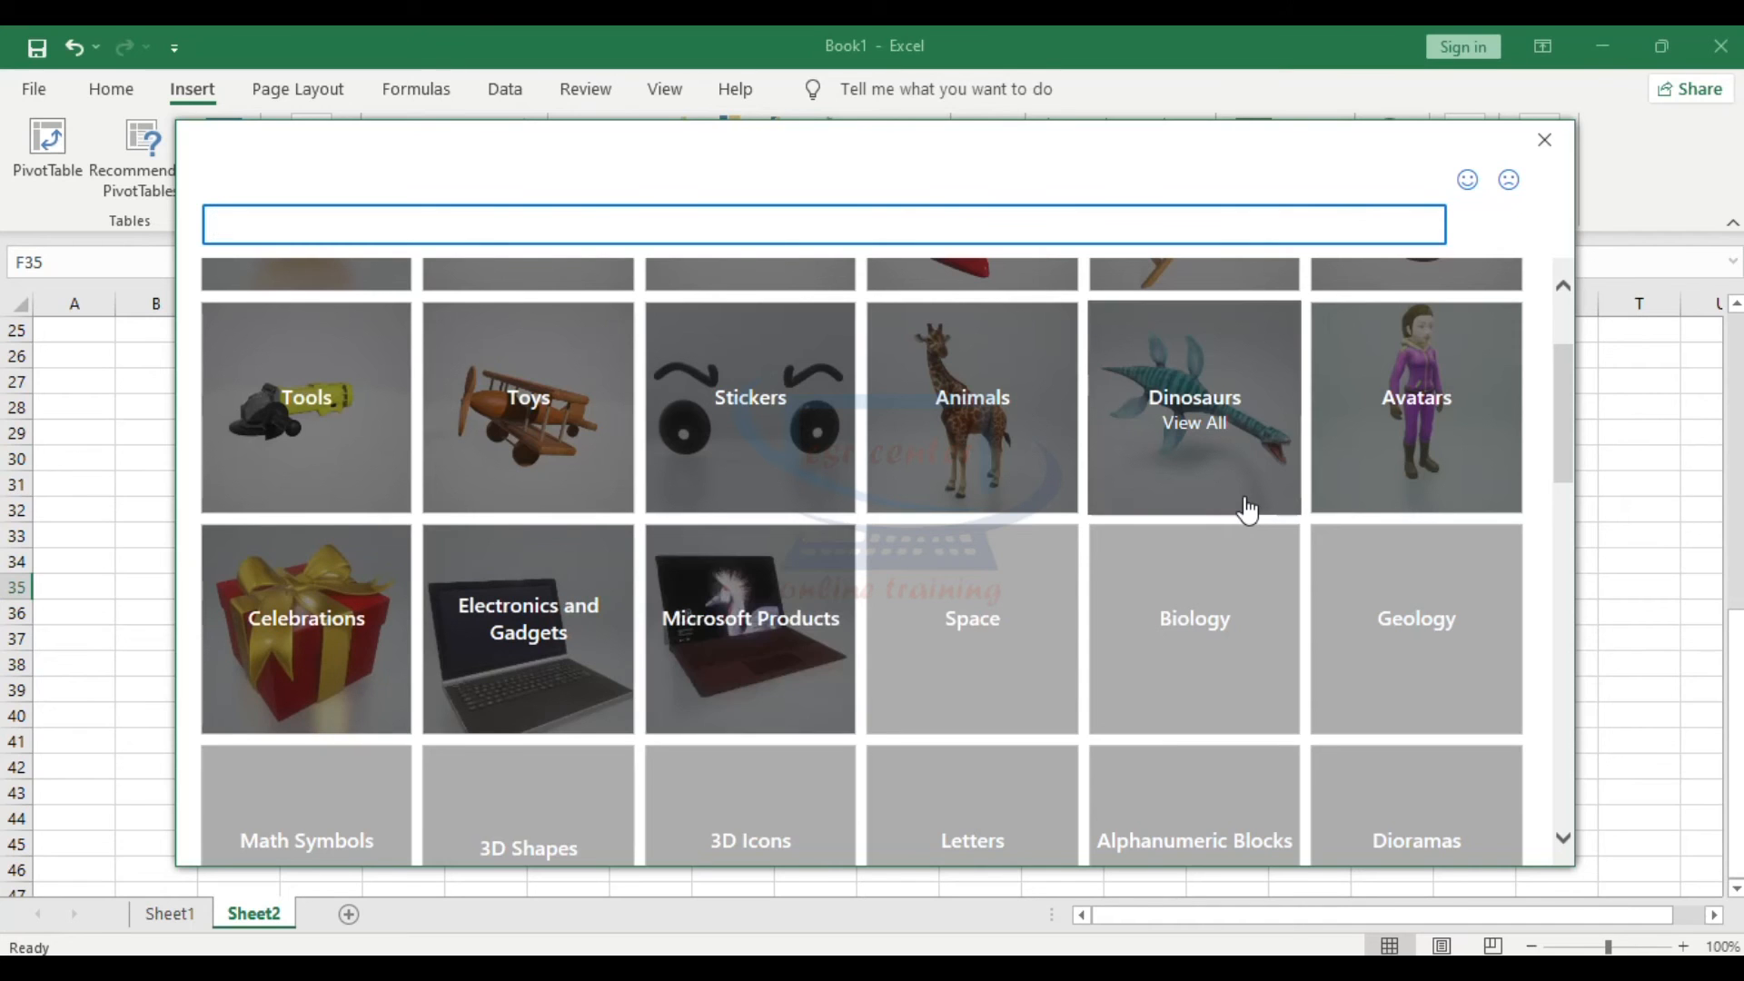
scroll(1248, 510, "down", 1)
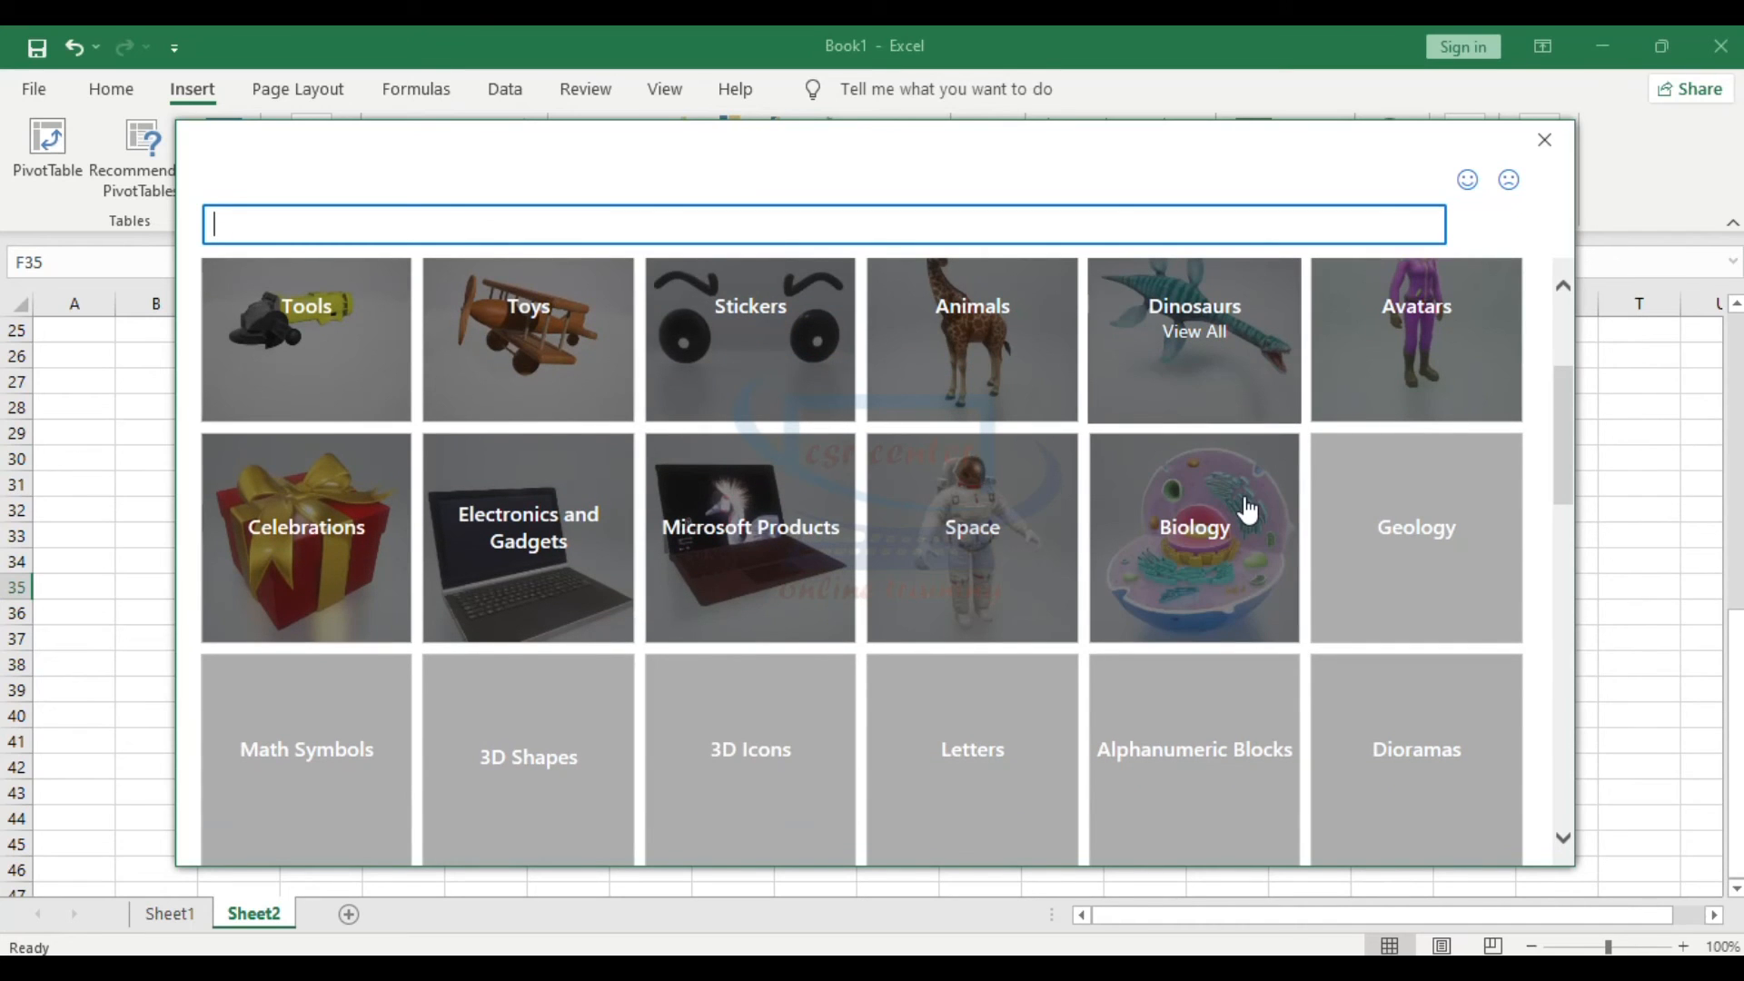
scroll(1248, 511, "down", 3)
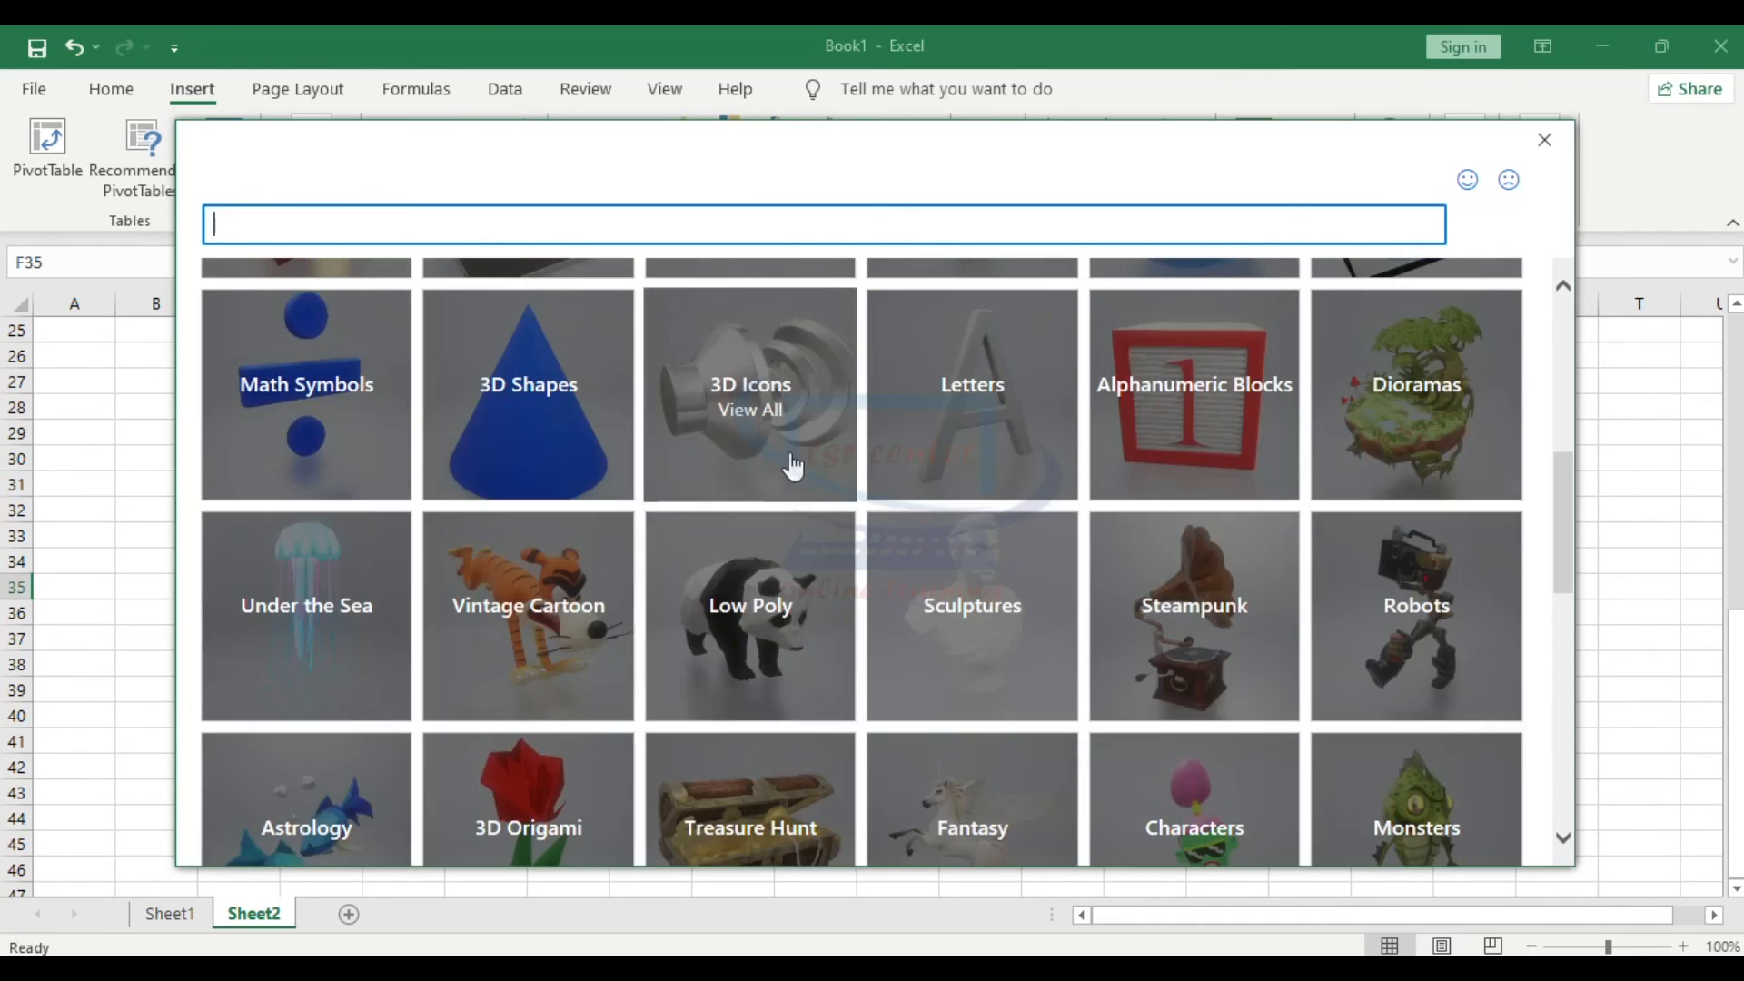
left_click(775, 397)
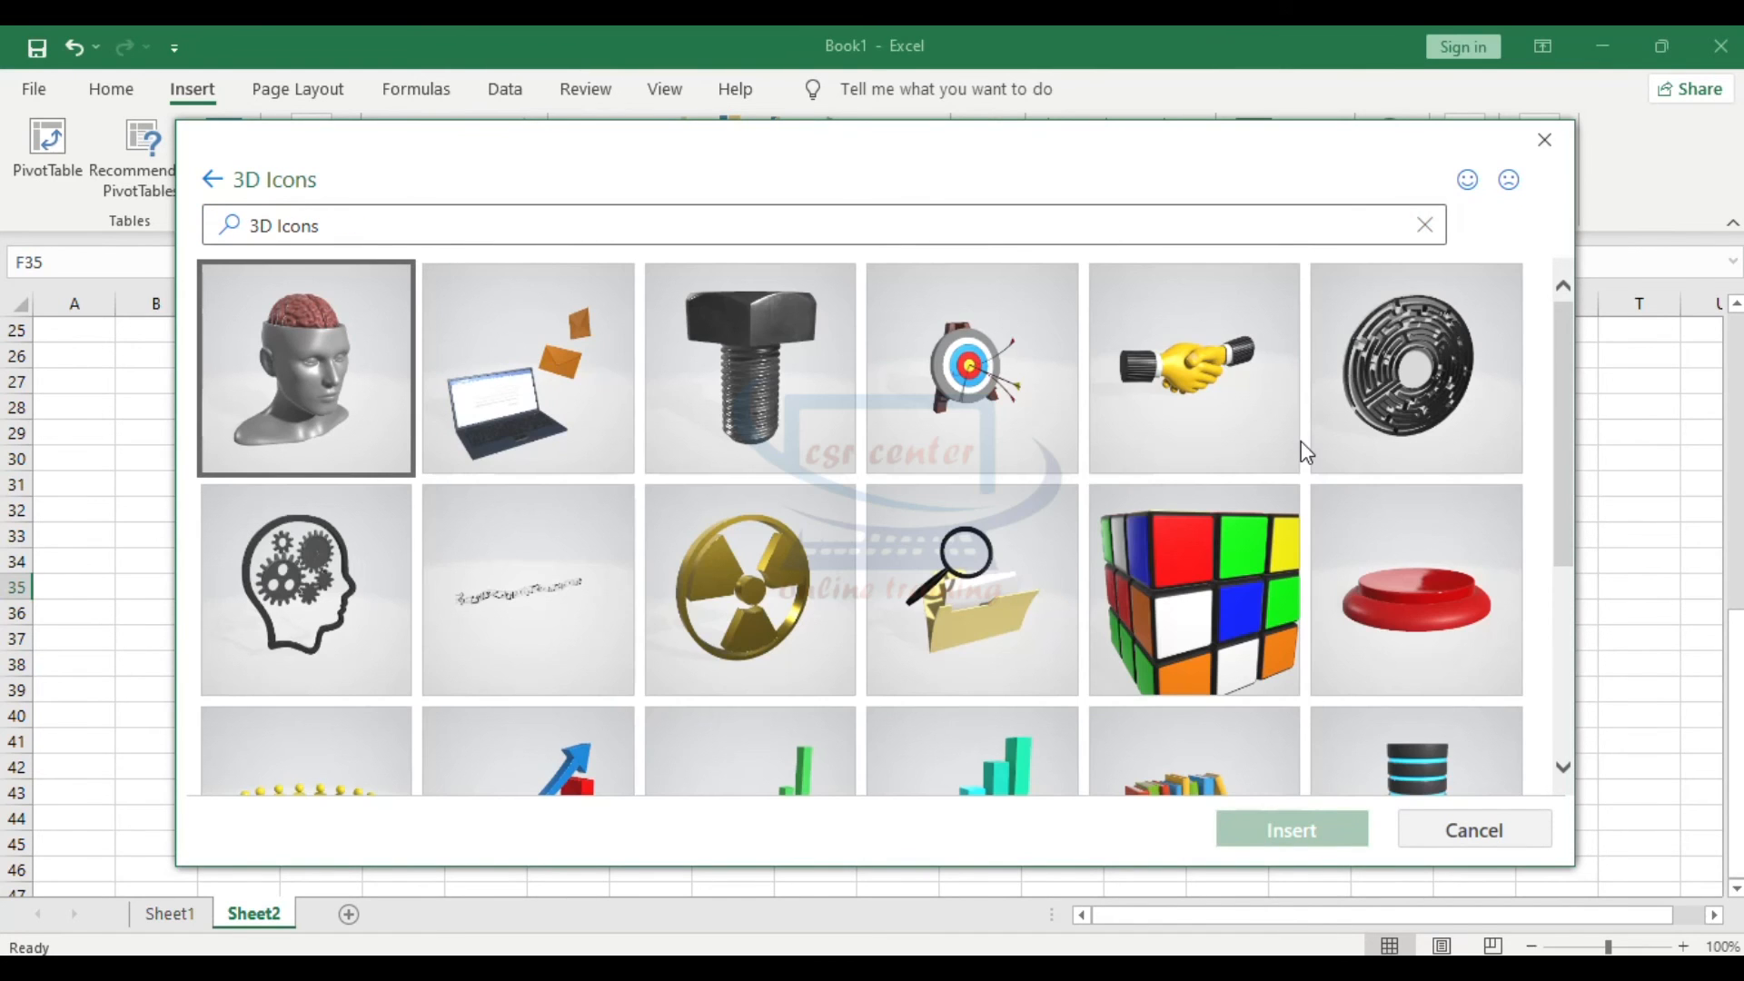
Insert four models from 3D Icons: the head with a brain, the head with gears, the rain cloud and the flame
scroll(1305, 451, "down", 4)
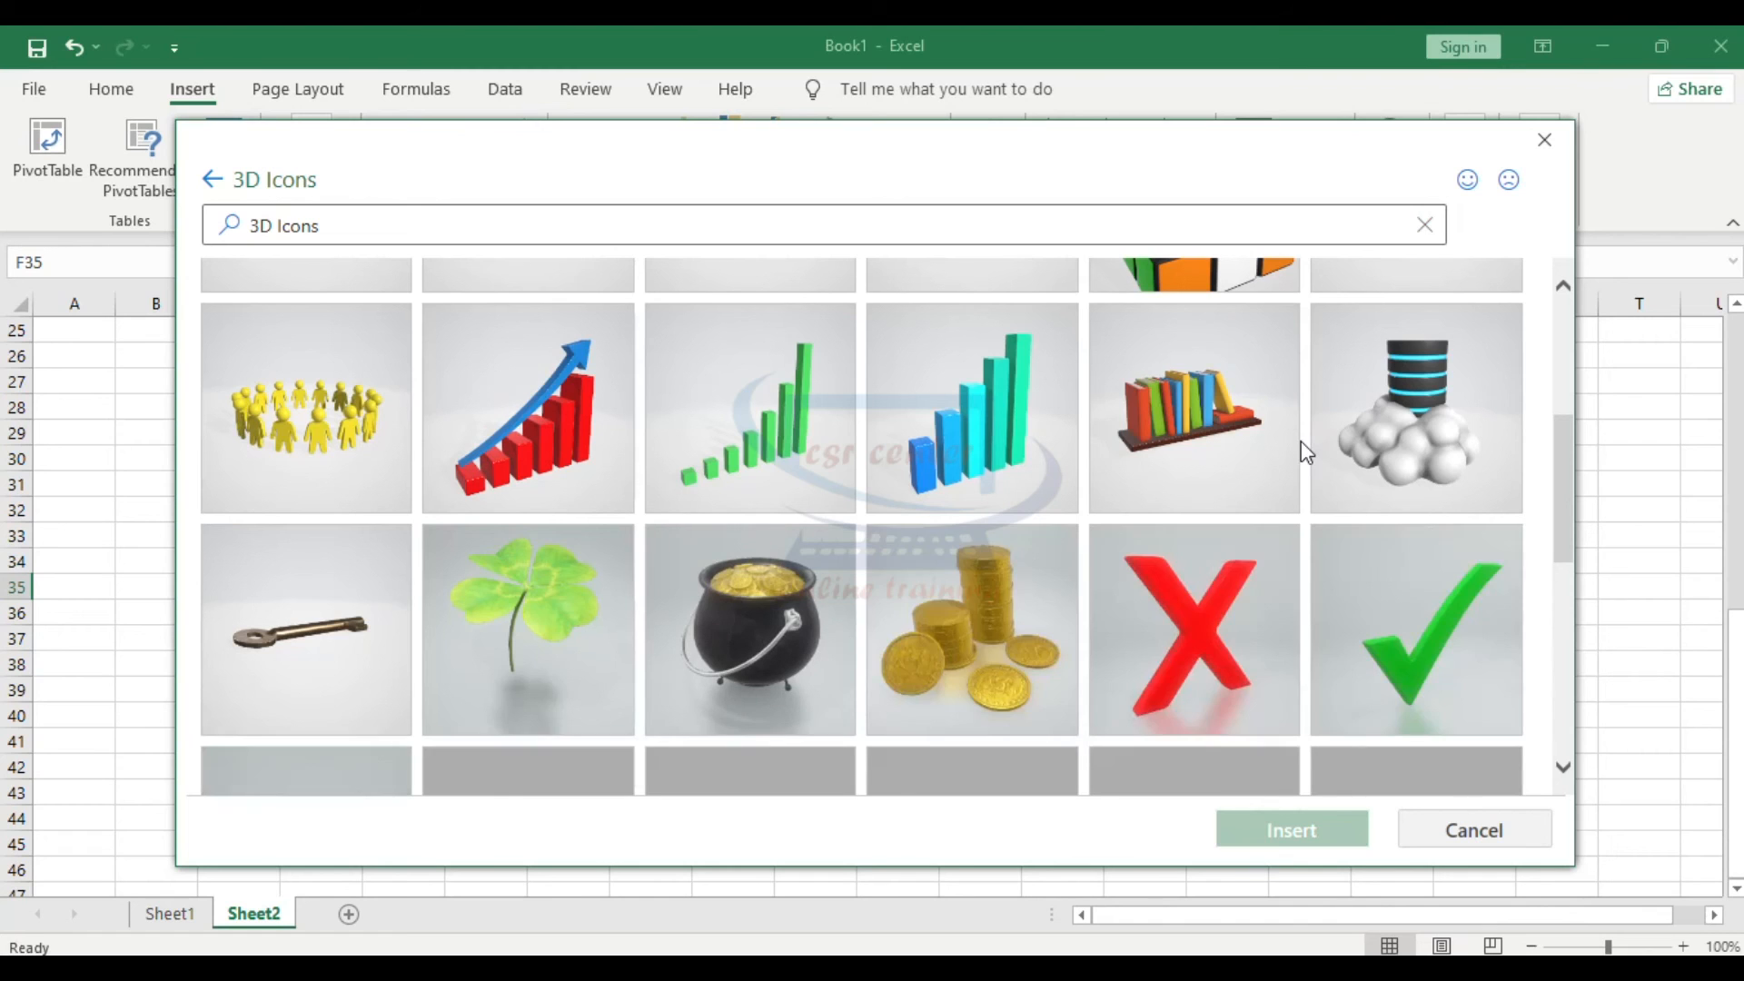
scroll(1300, 440, "down", 2)
scroll(1301, 439, "down", 1)
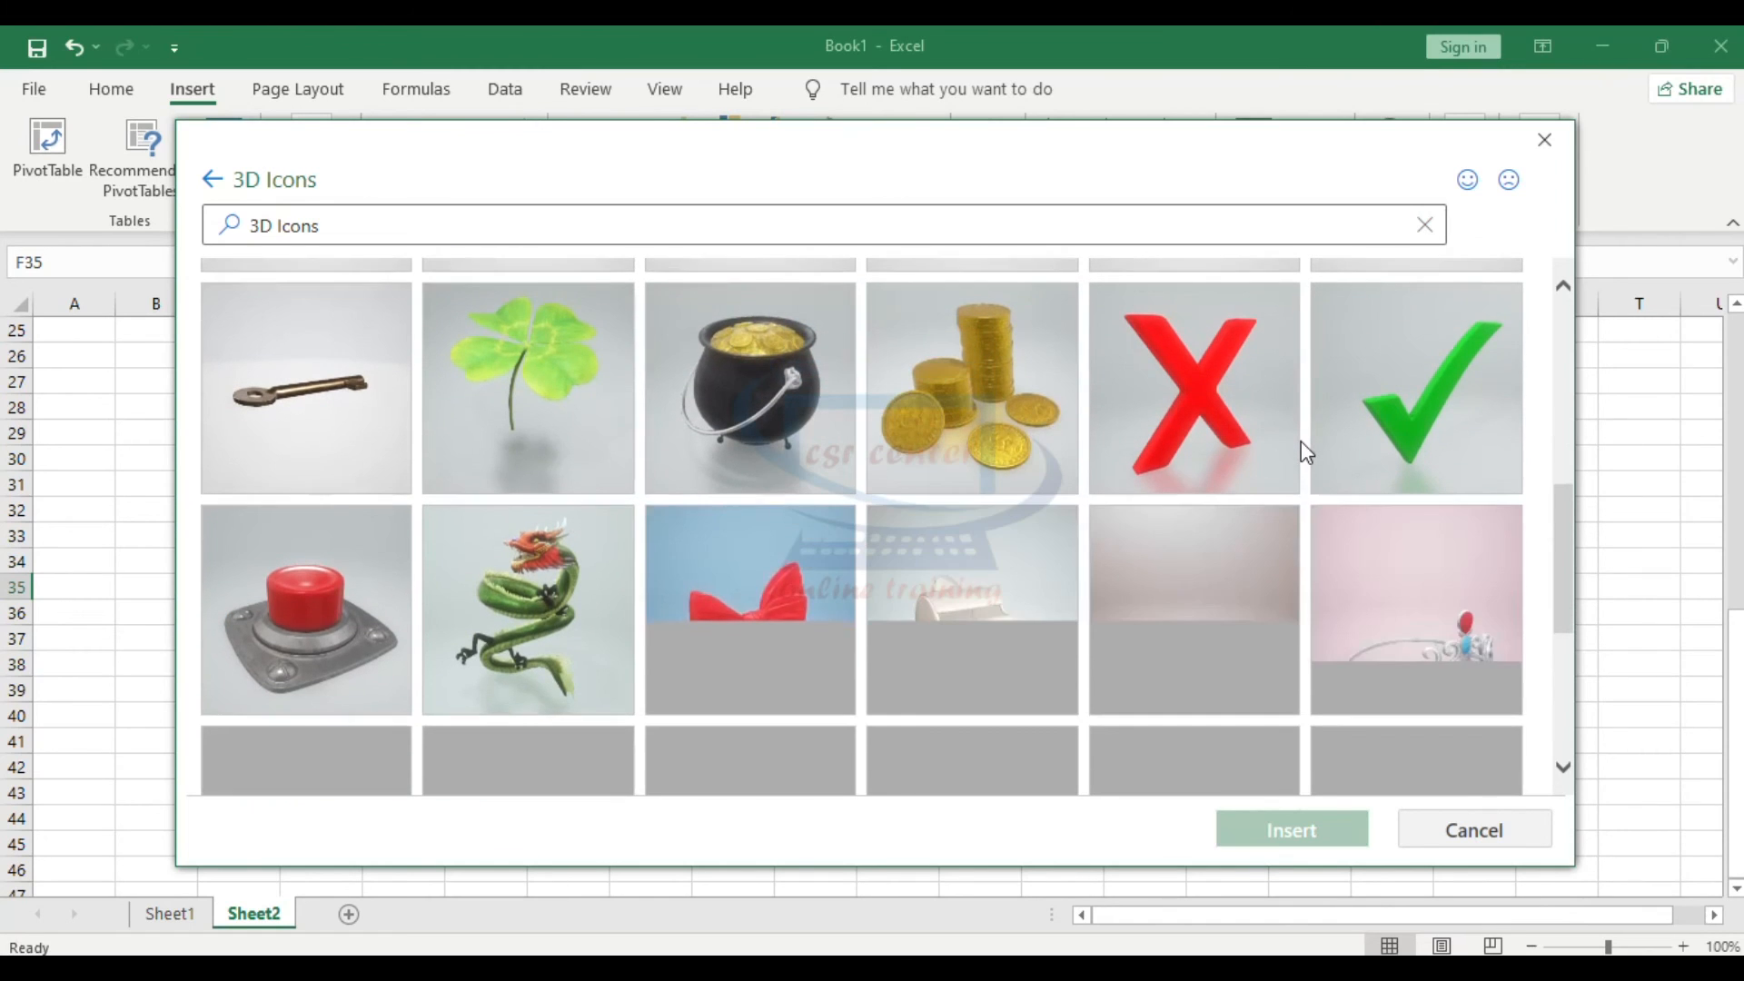
scroll(1299, 505, "down", 5)
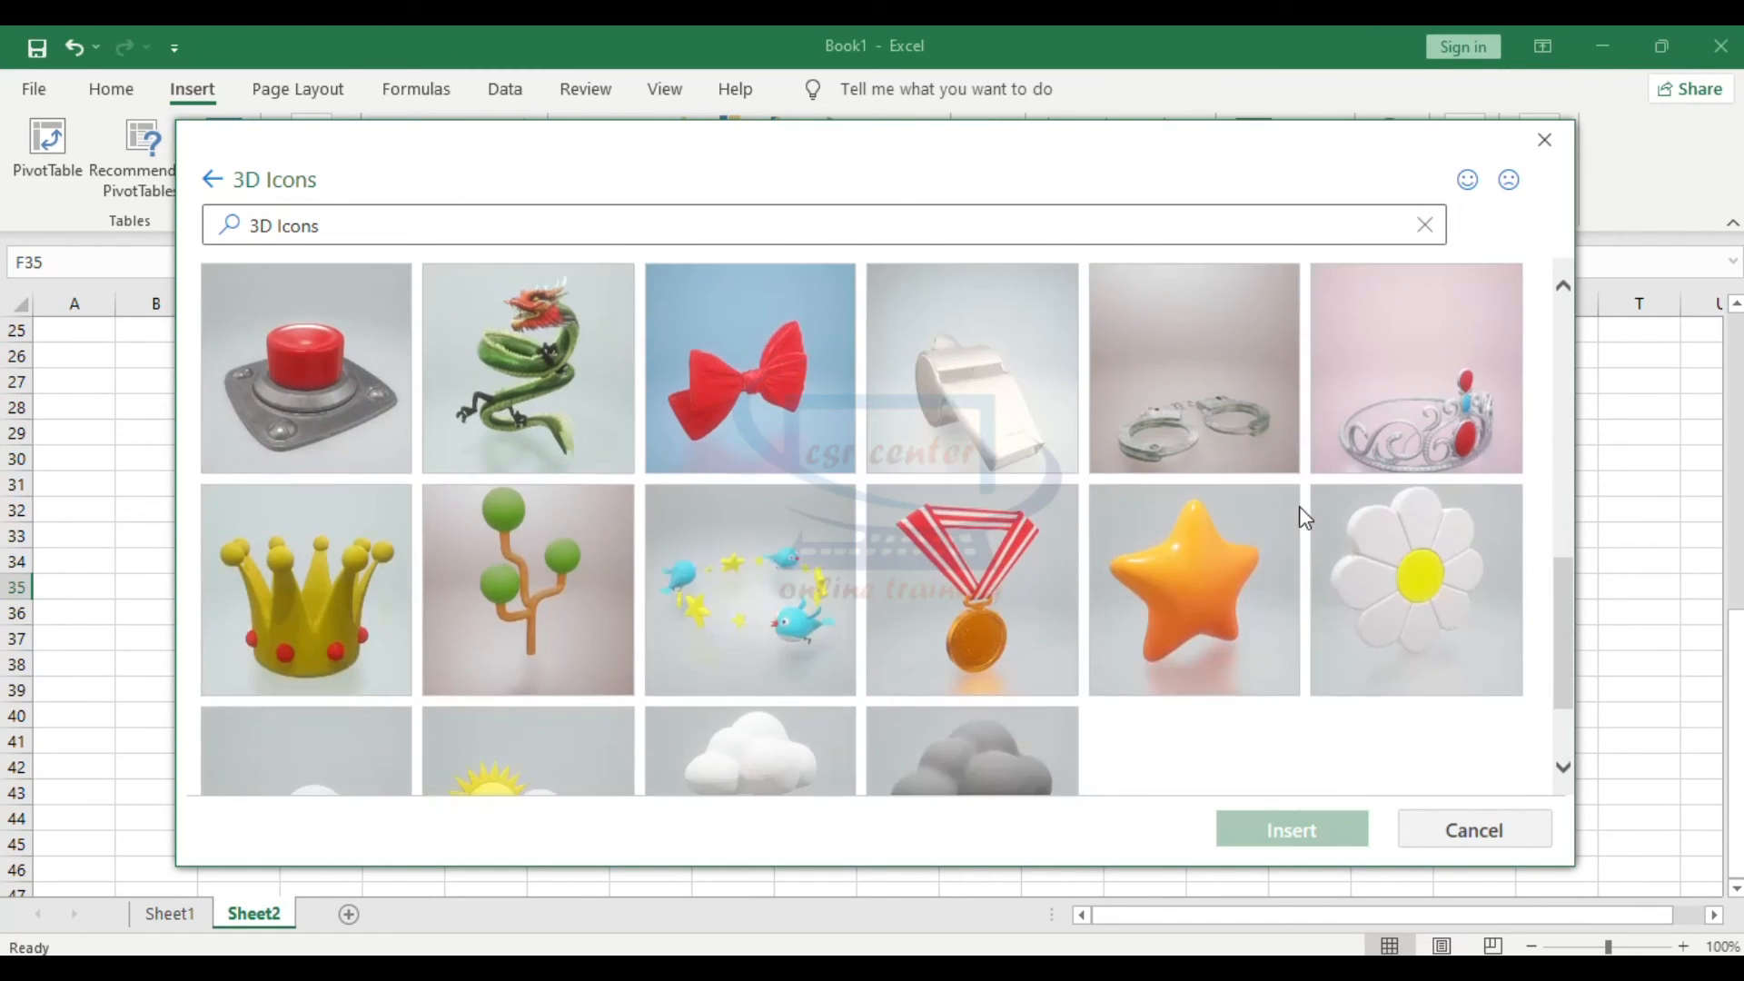
scroll(1299, 518, "down", 2)
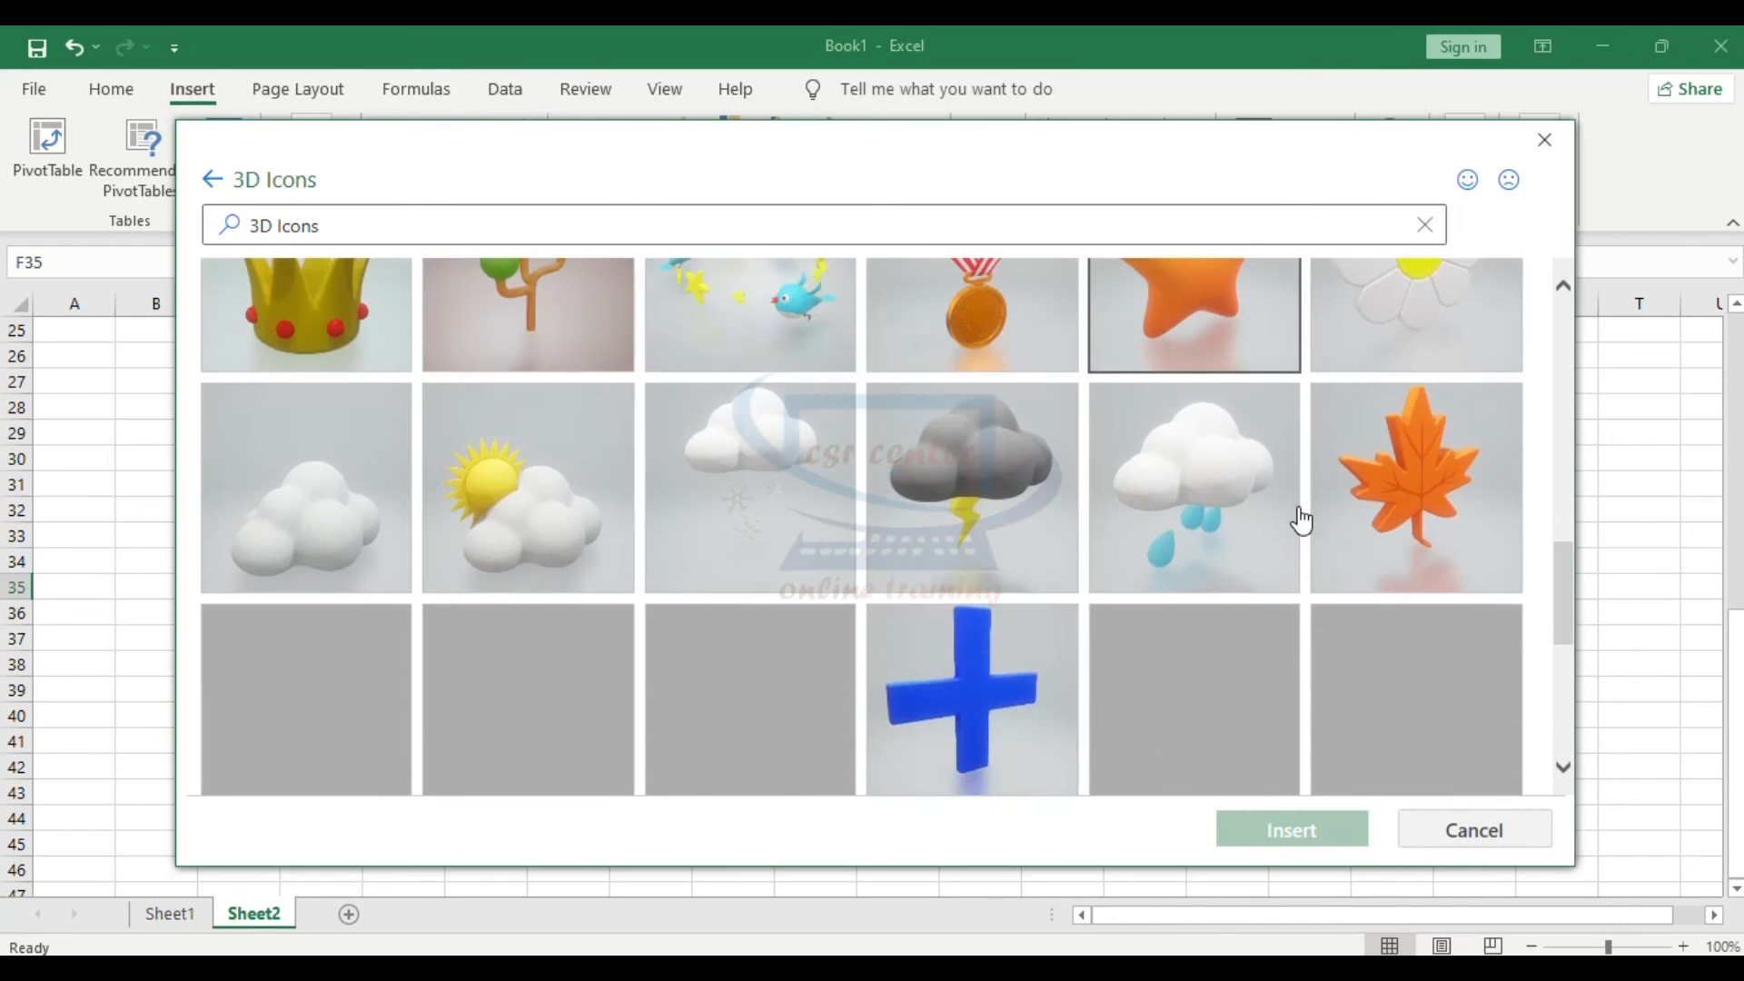
left_click(399, 363)
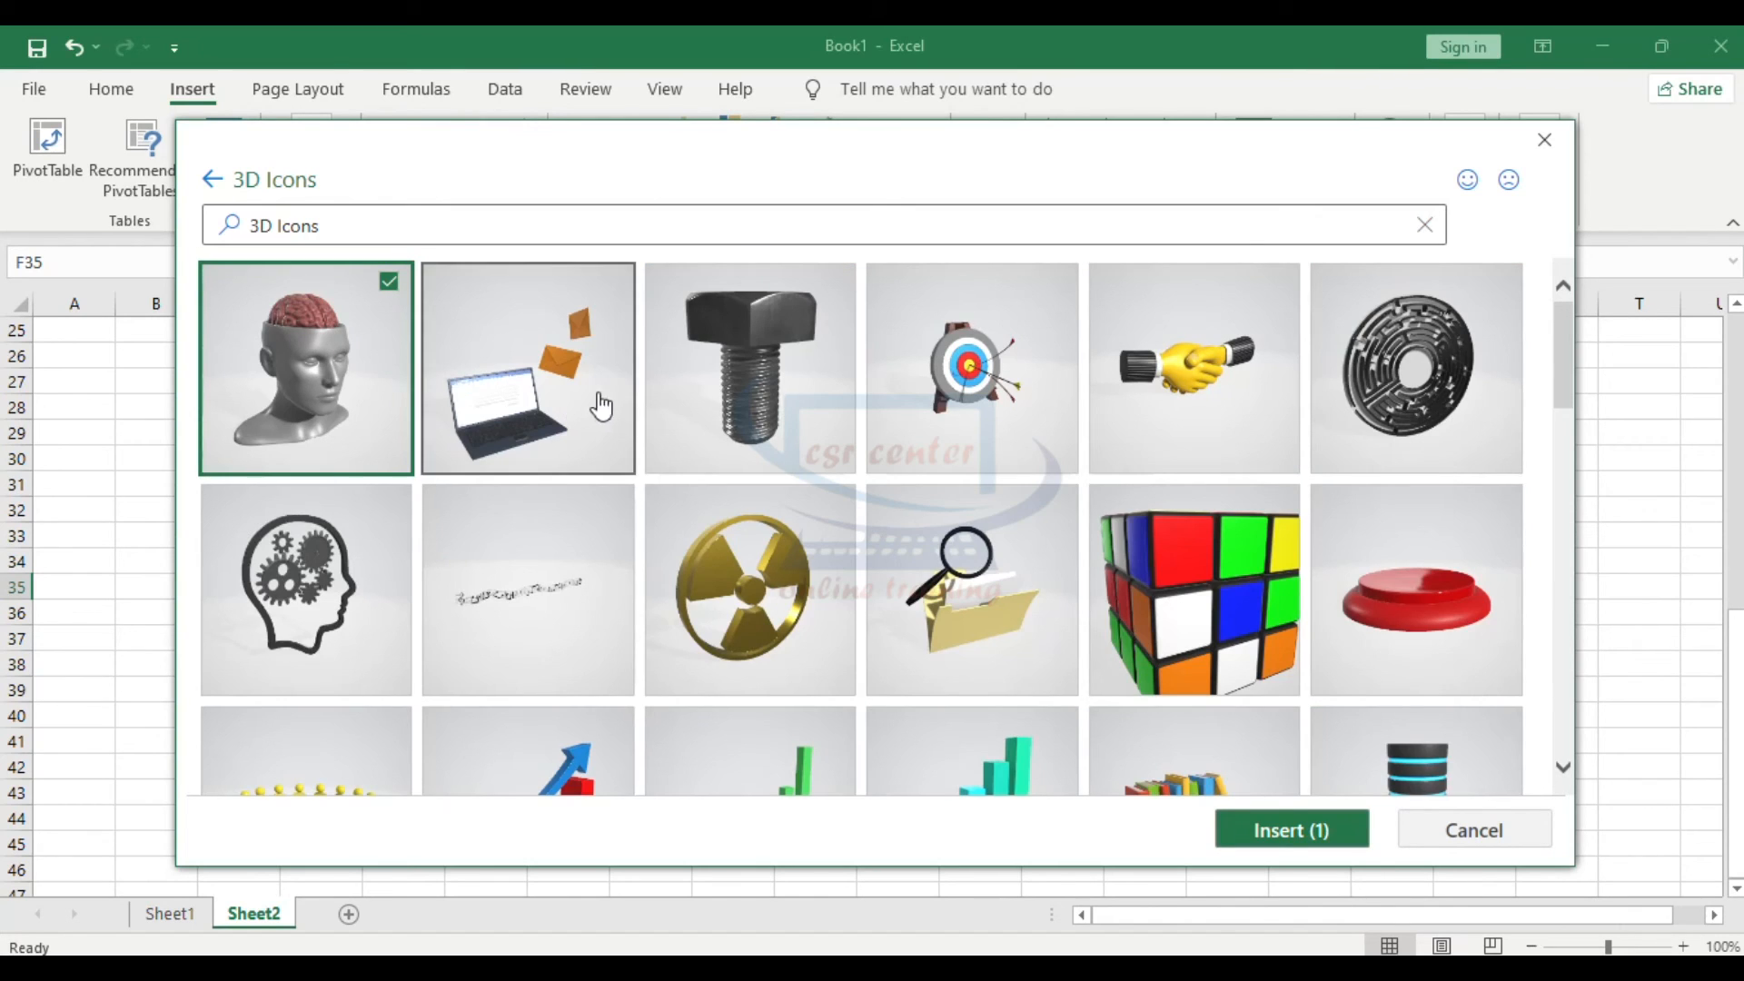
scroll(1135, 463, "down", 2)
left_click(752, 397)
scroll(999, 409, "down", 8)
left_click(1187, 401)
scroll(1212, 545, "down", 6)
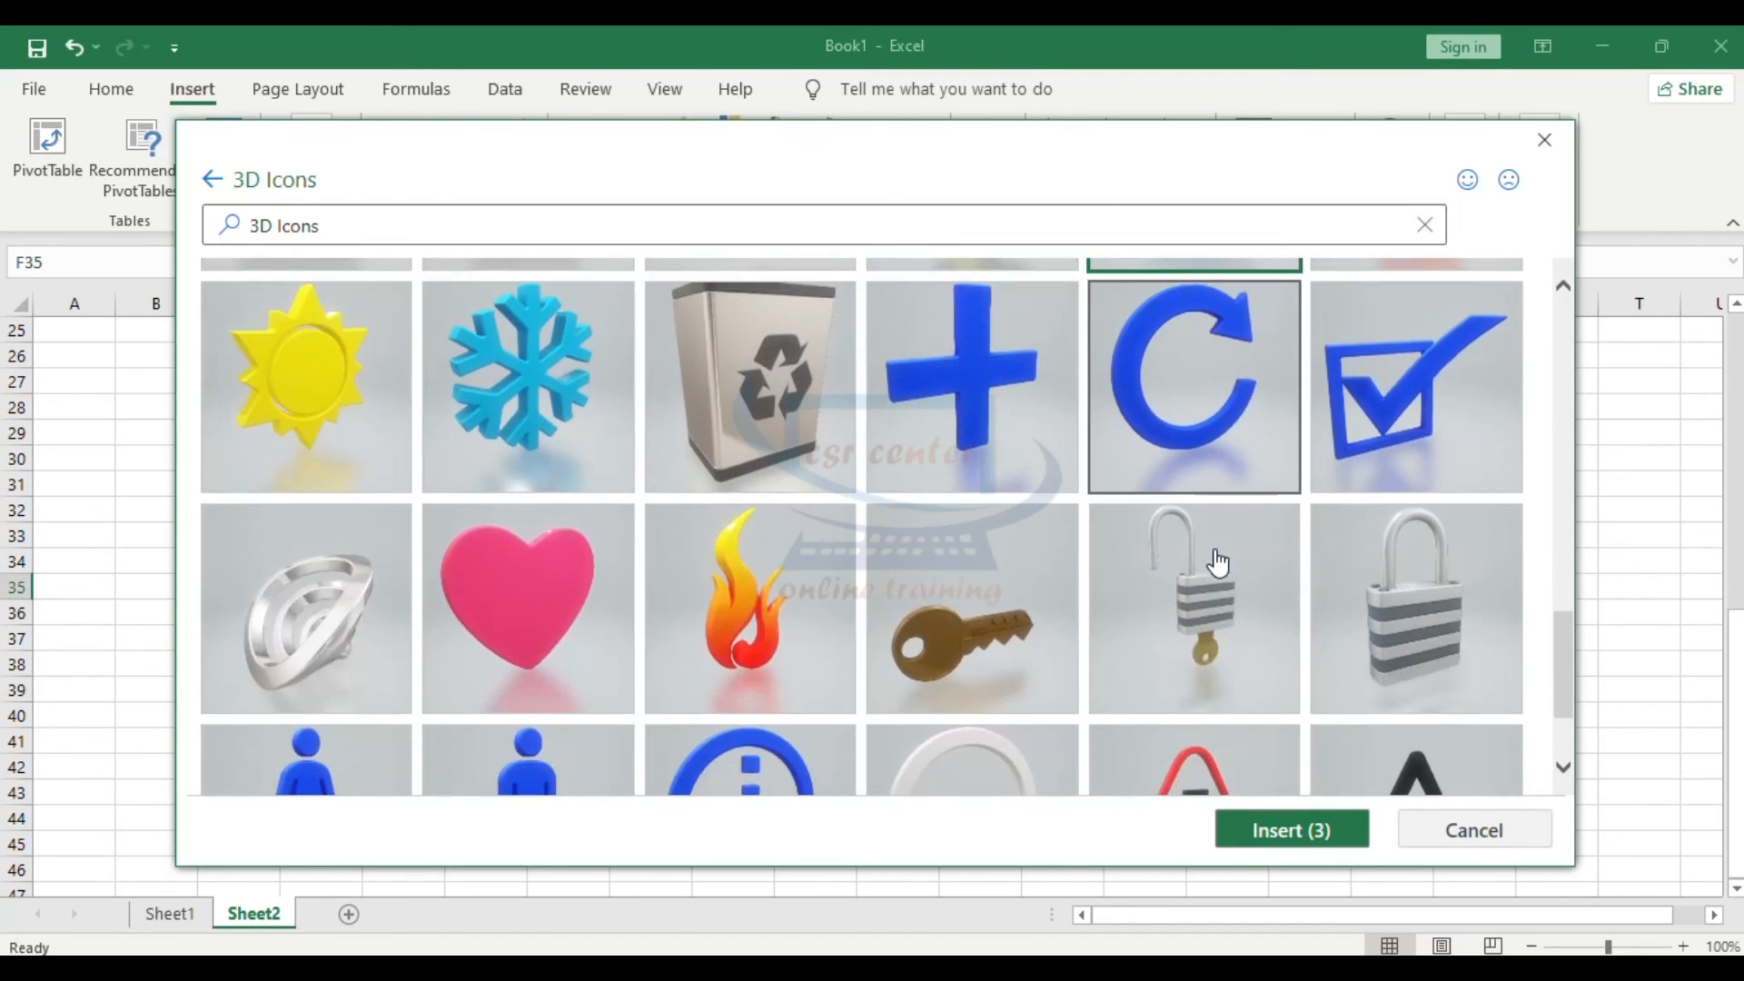
left_click(751, 366)
left_click(1279, 830)
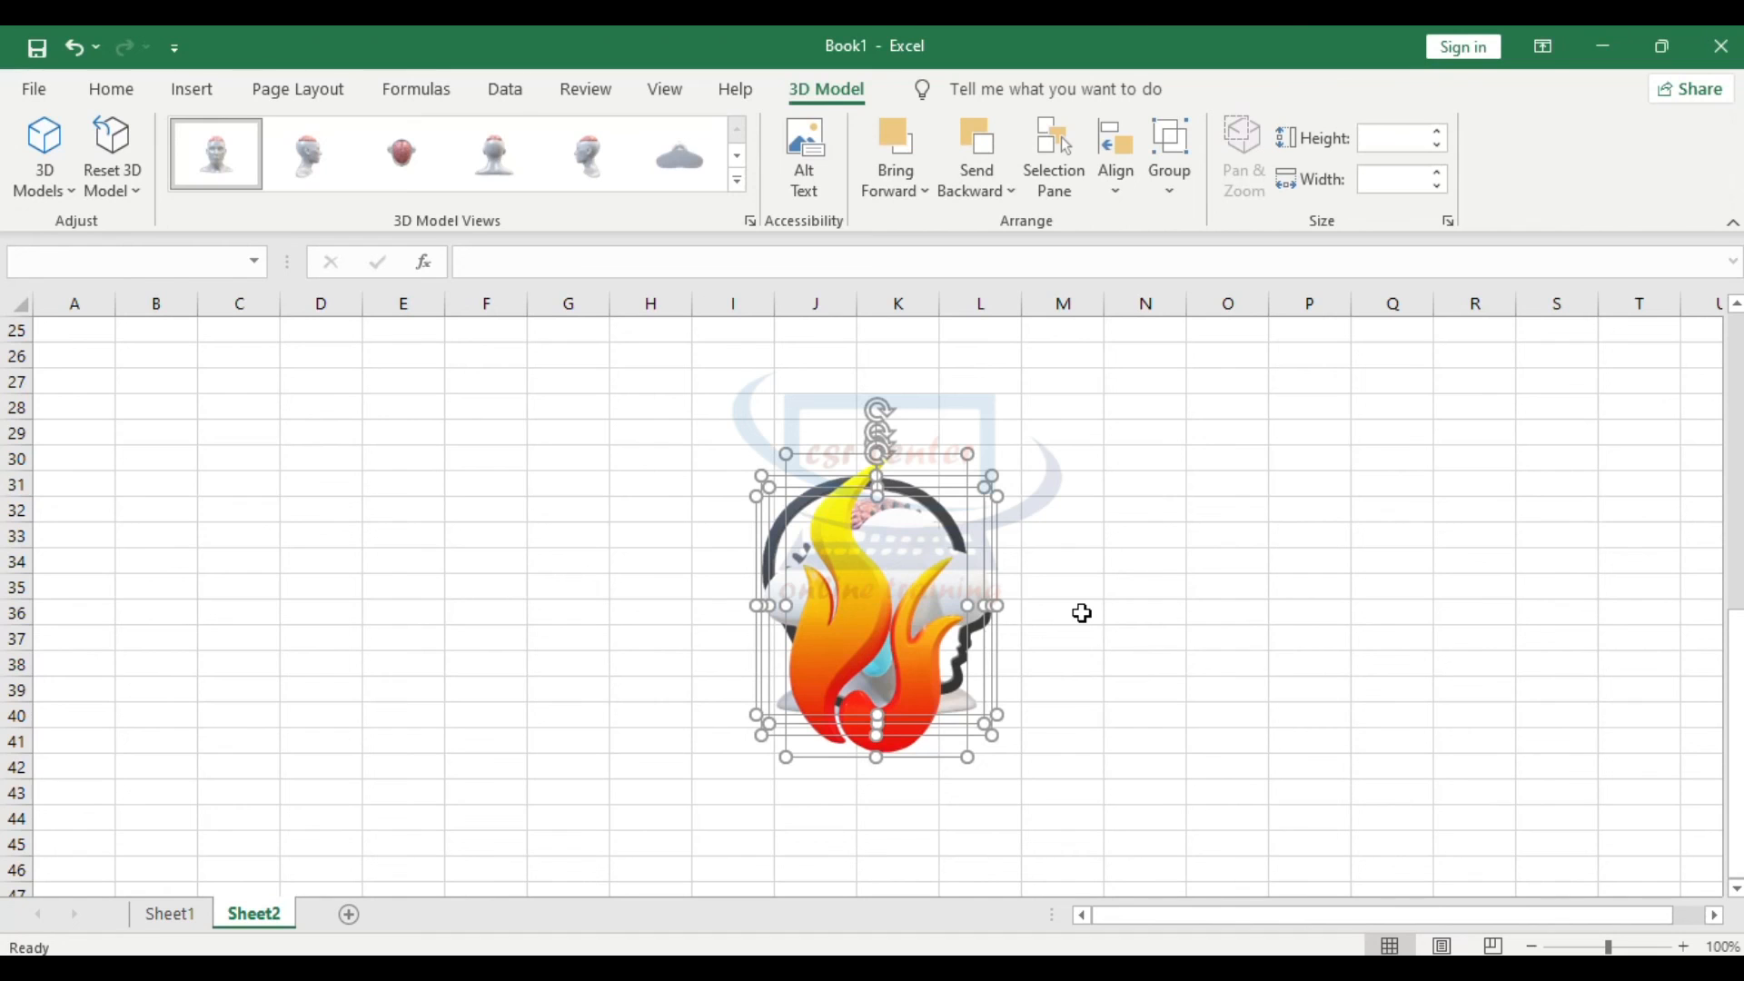
Spread the overlapping 3D models apart: brain head at columns D–F, gear head at I–L, rain cloud at O–Q, flame below the brain head
left_click(1045, 567)
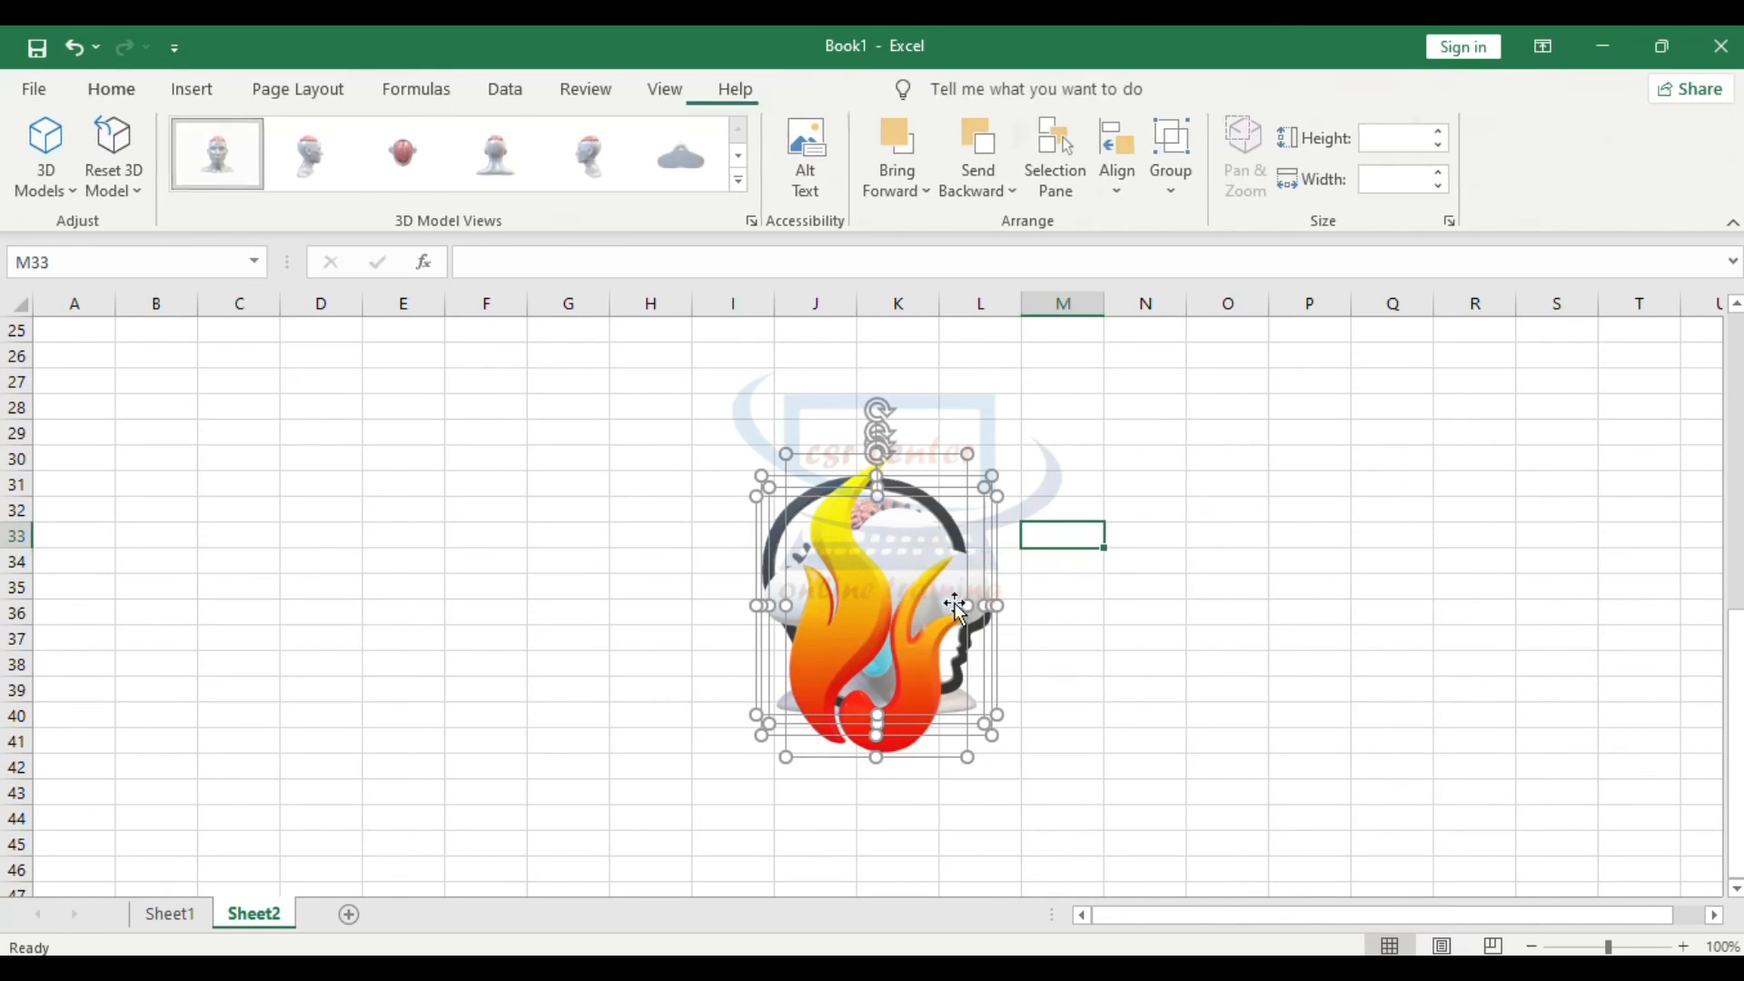
left_click(854, 690)
left_click_drag(804, 668, 318, 536)
left_click(956, 638)
left_click_drag(956, 637, 969, 502)
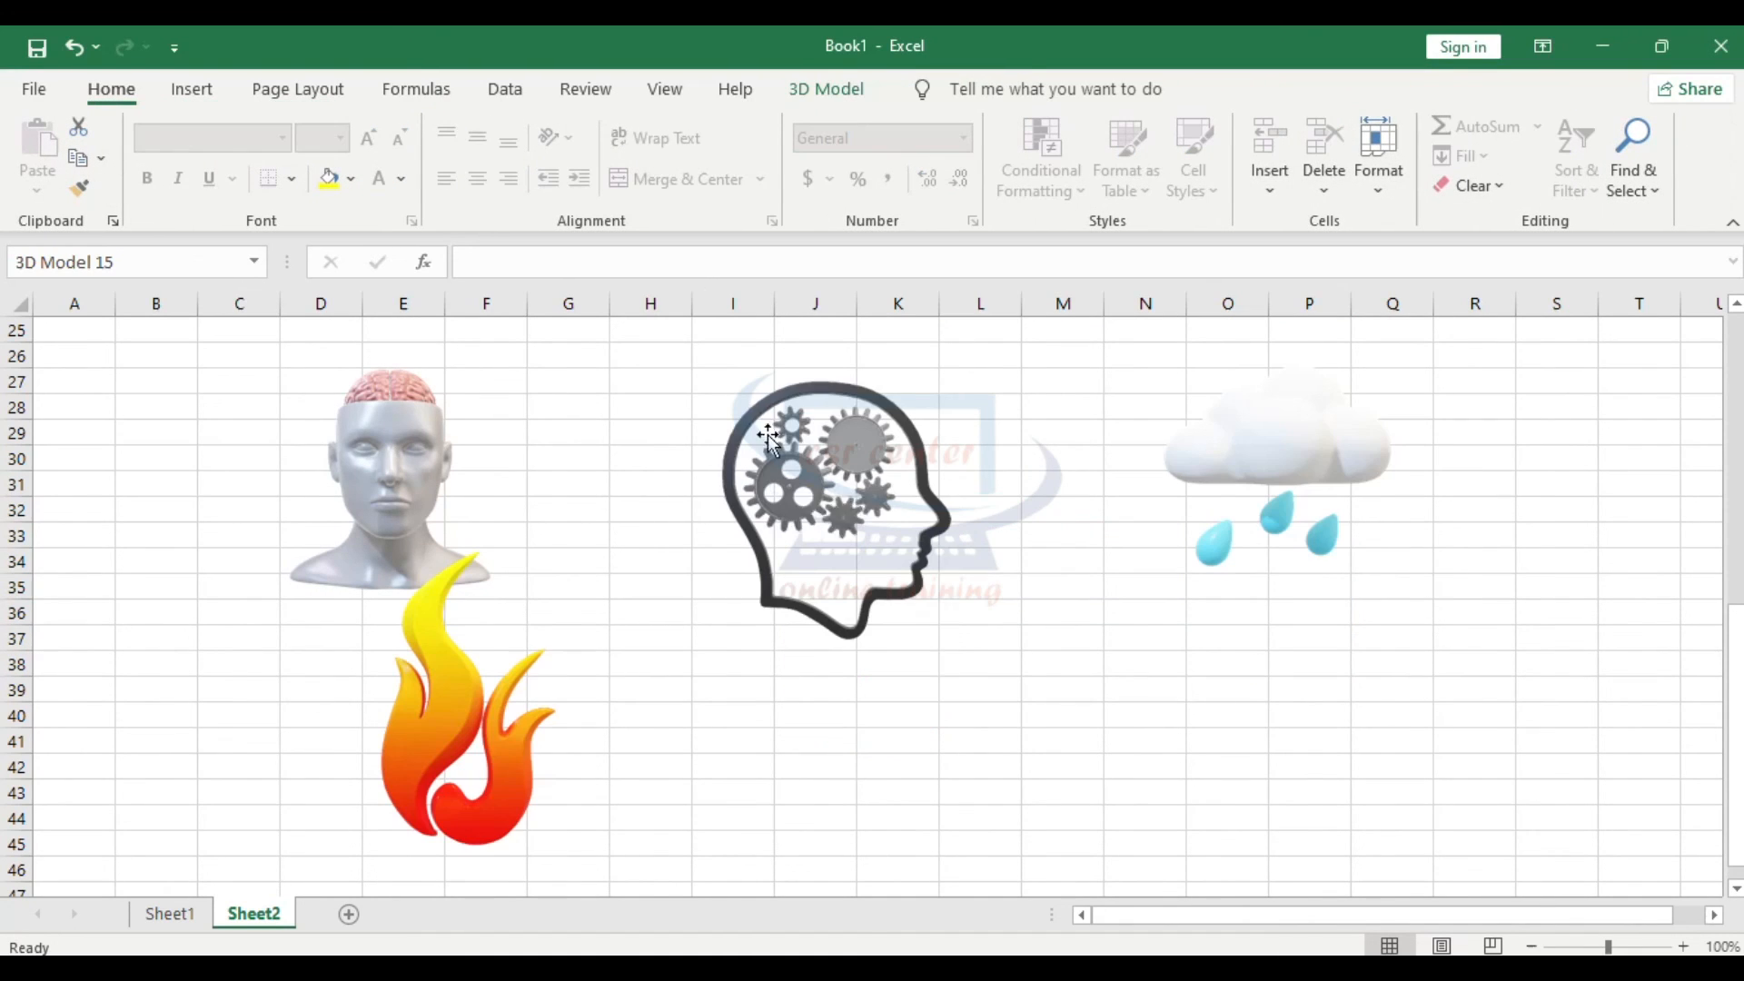
left_click(766, 434)
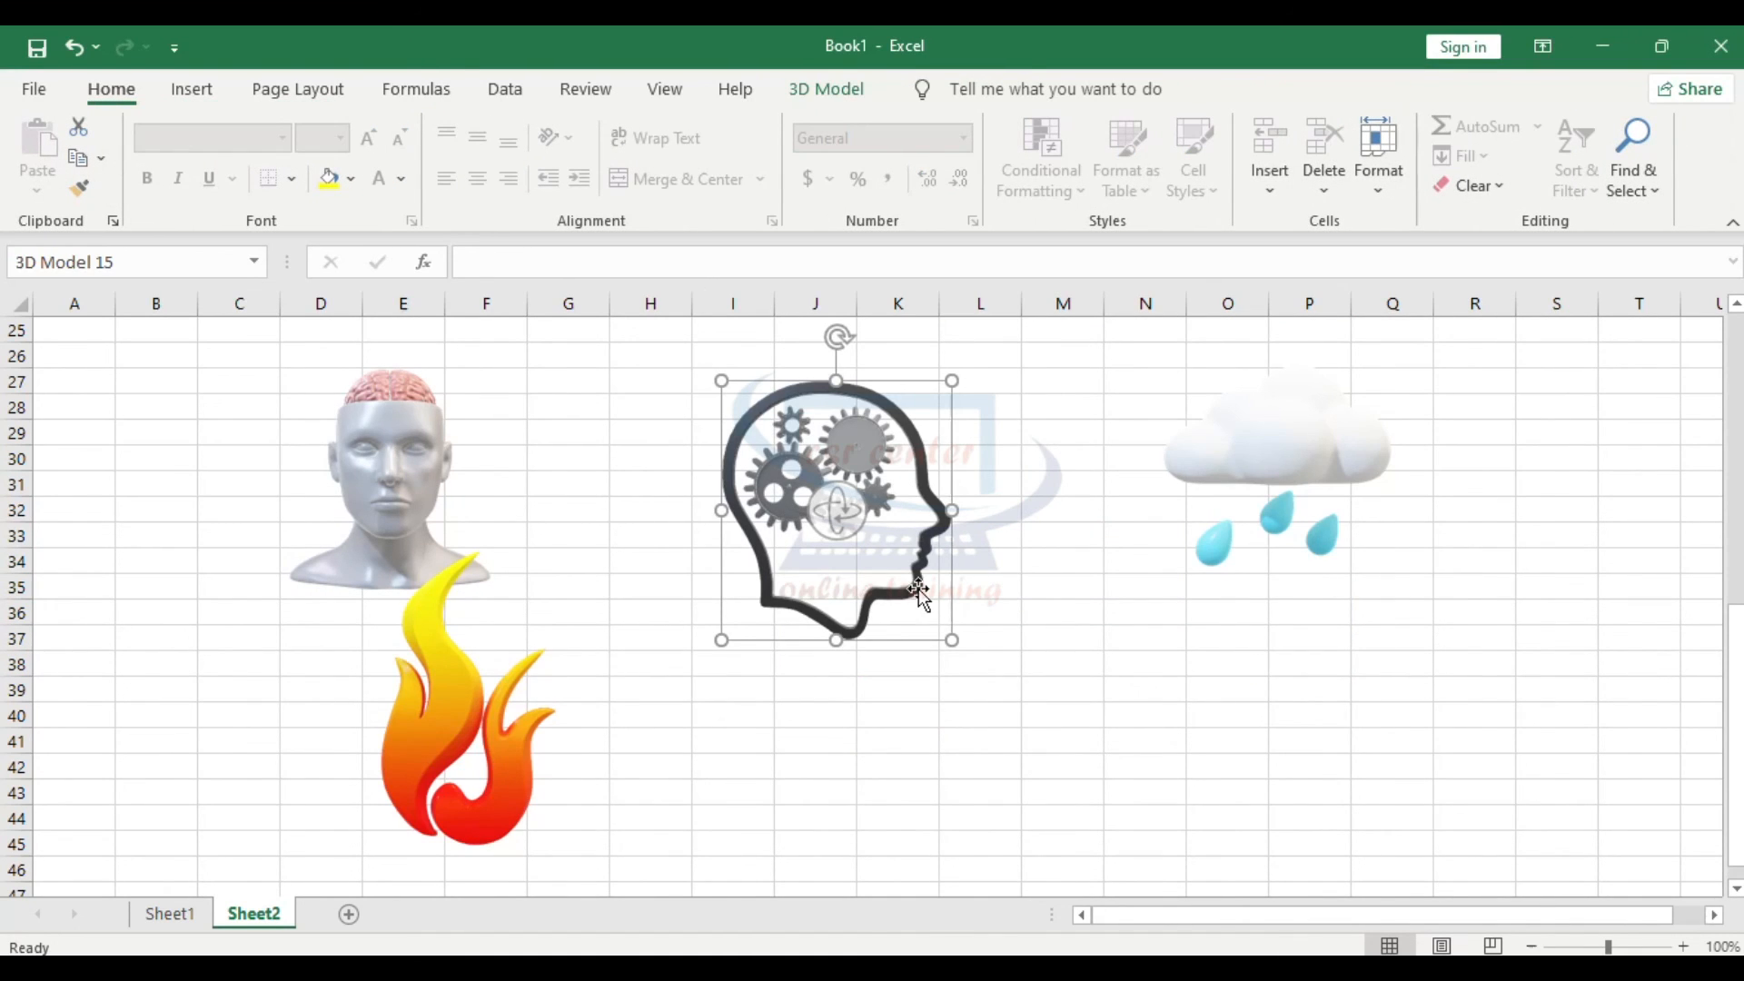
Enlarge the brain head to span columns D–I and move the flame clear of it, below row 48 near column M
left_click(389, 458)
left_click_drag(498, 592, 761, 734)
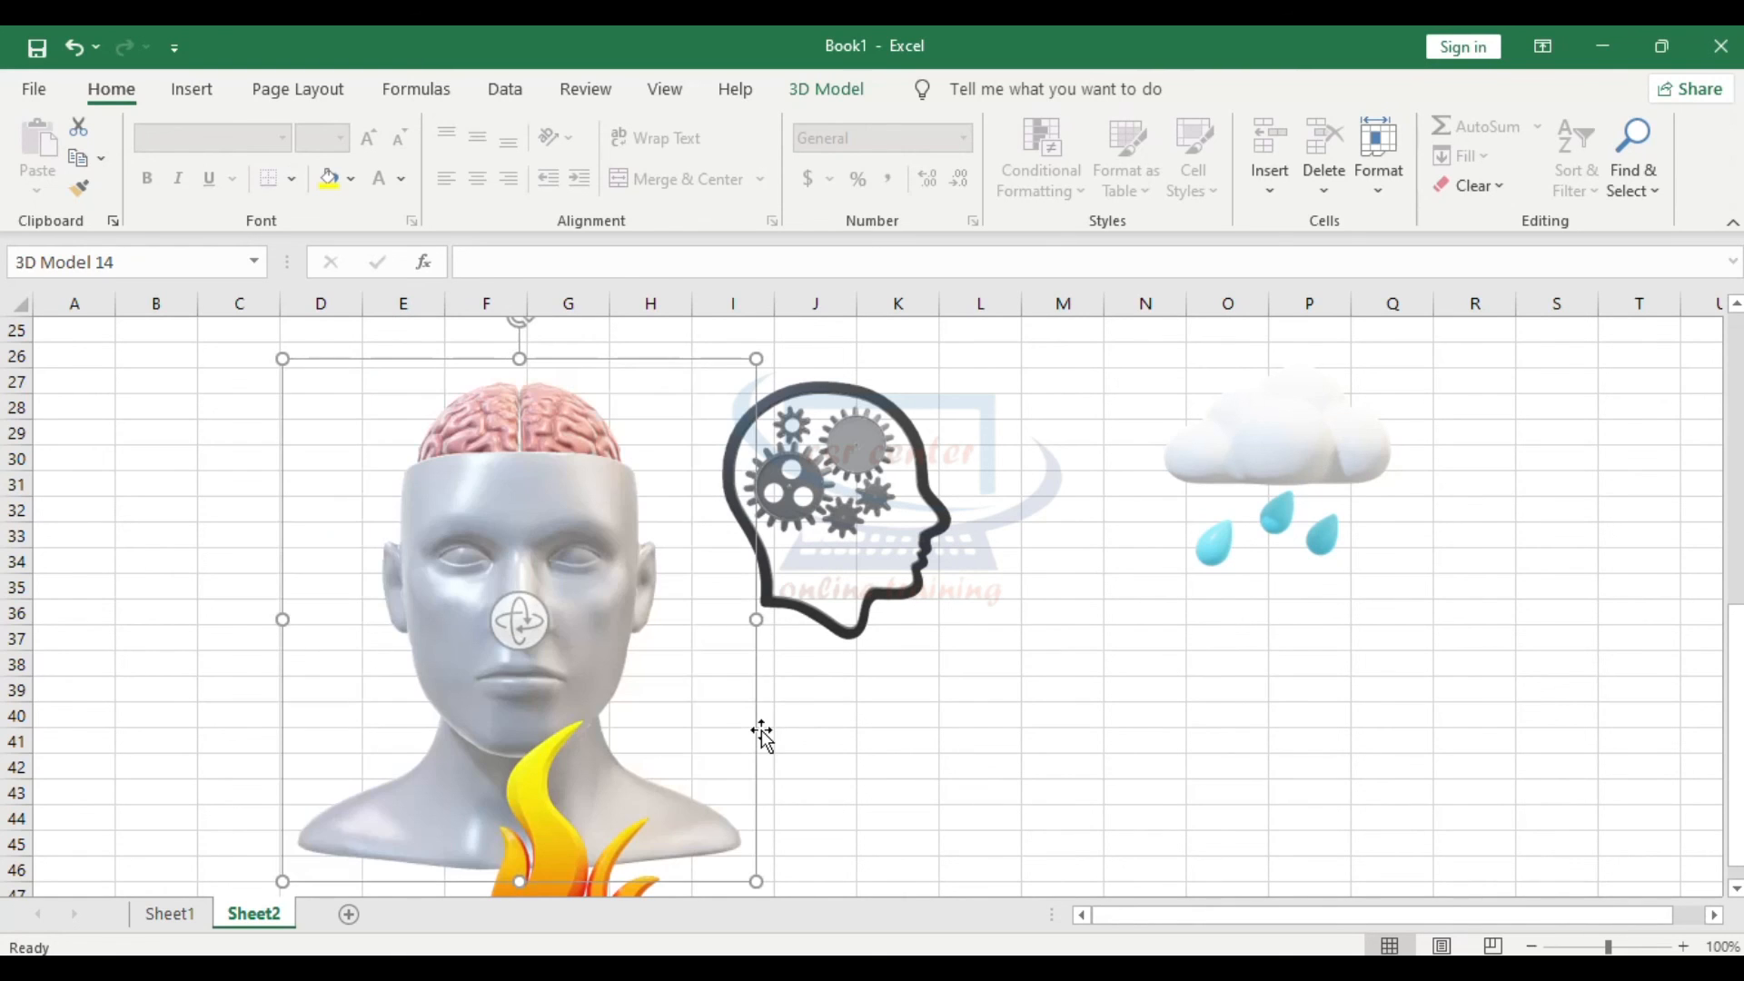
scroll(763, 735, "down", 8)
left_click(604, 383)
left_click_drag(604, 383, 1109, 654)
scroll(389, 451, "up", 8)
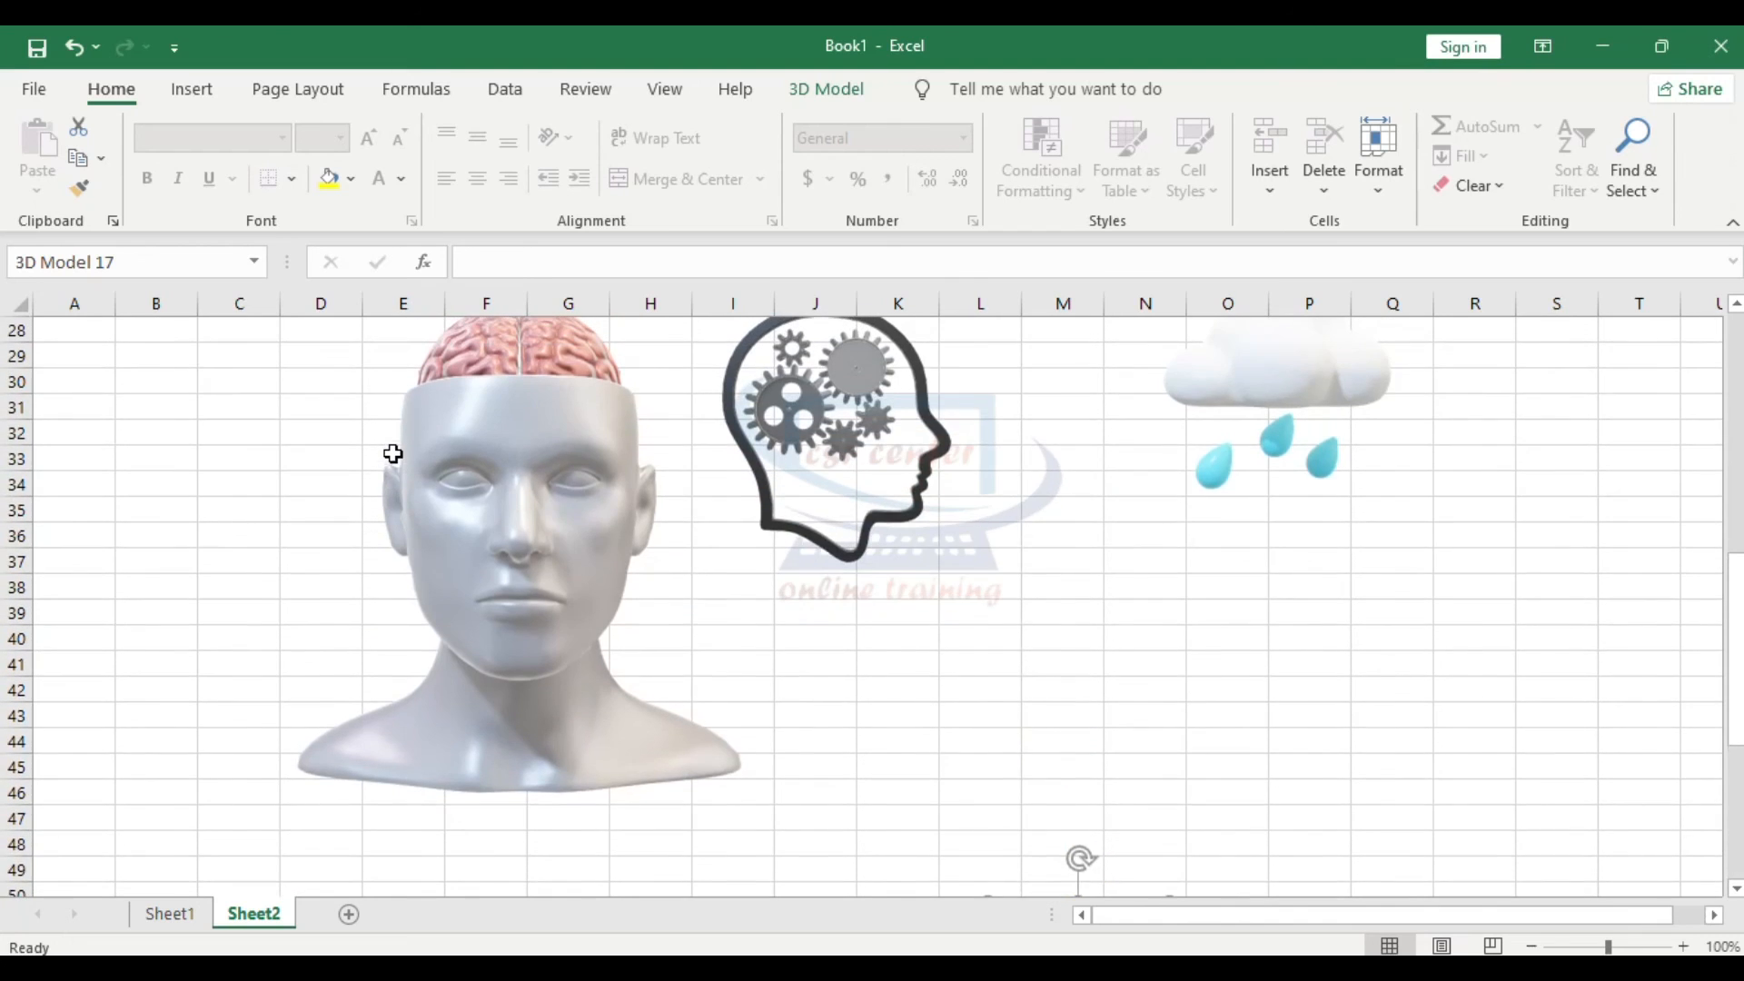
Rotate the brain head freely in 3D through side and overhead angles, finishing with the face toward the front
left_click(509, 600)
left_click_drag(518, 615, 852, 609)
left_click_drag(523, 617, 591, 837)
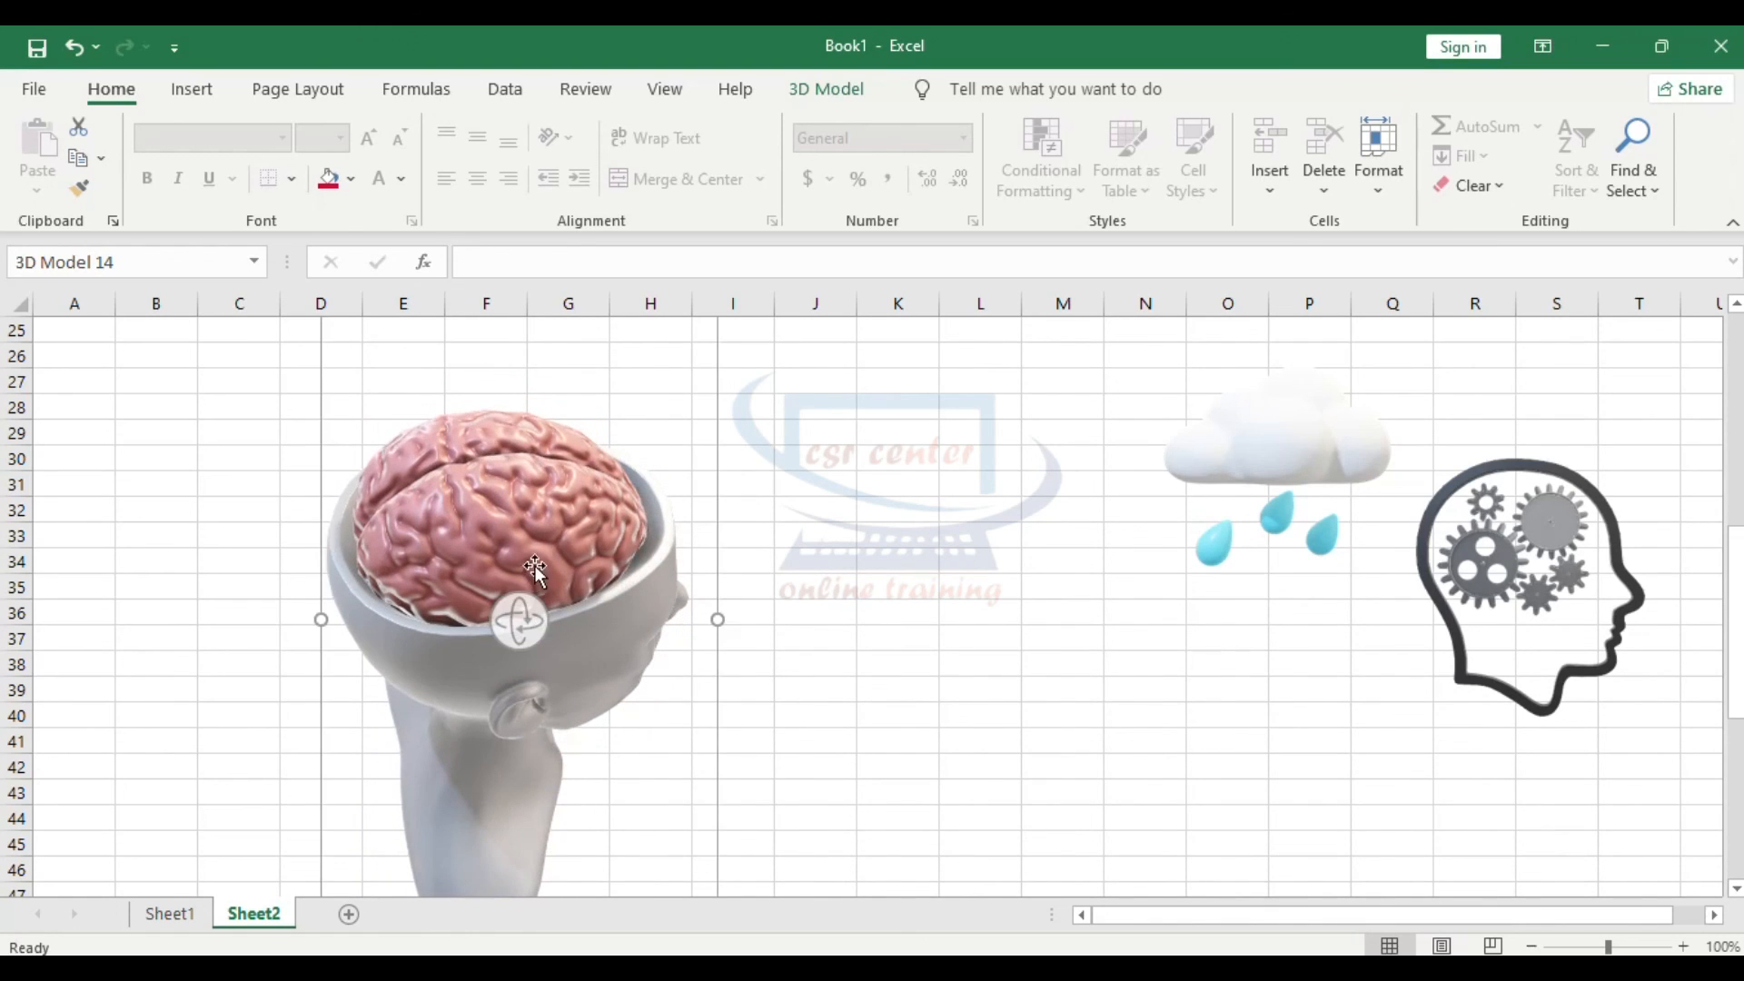
left_click_drag(523, 619, 160, 572)
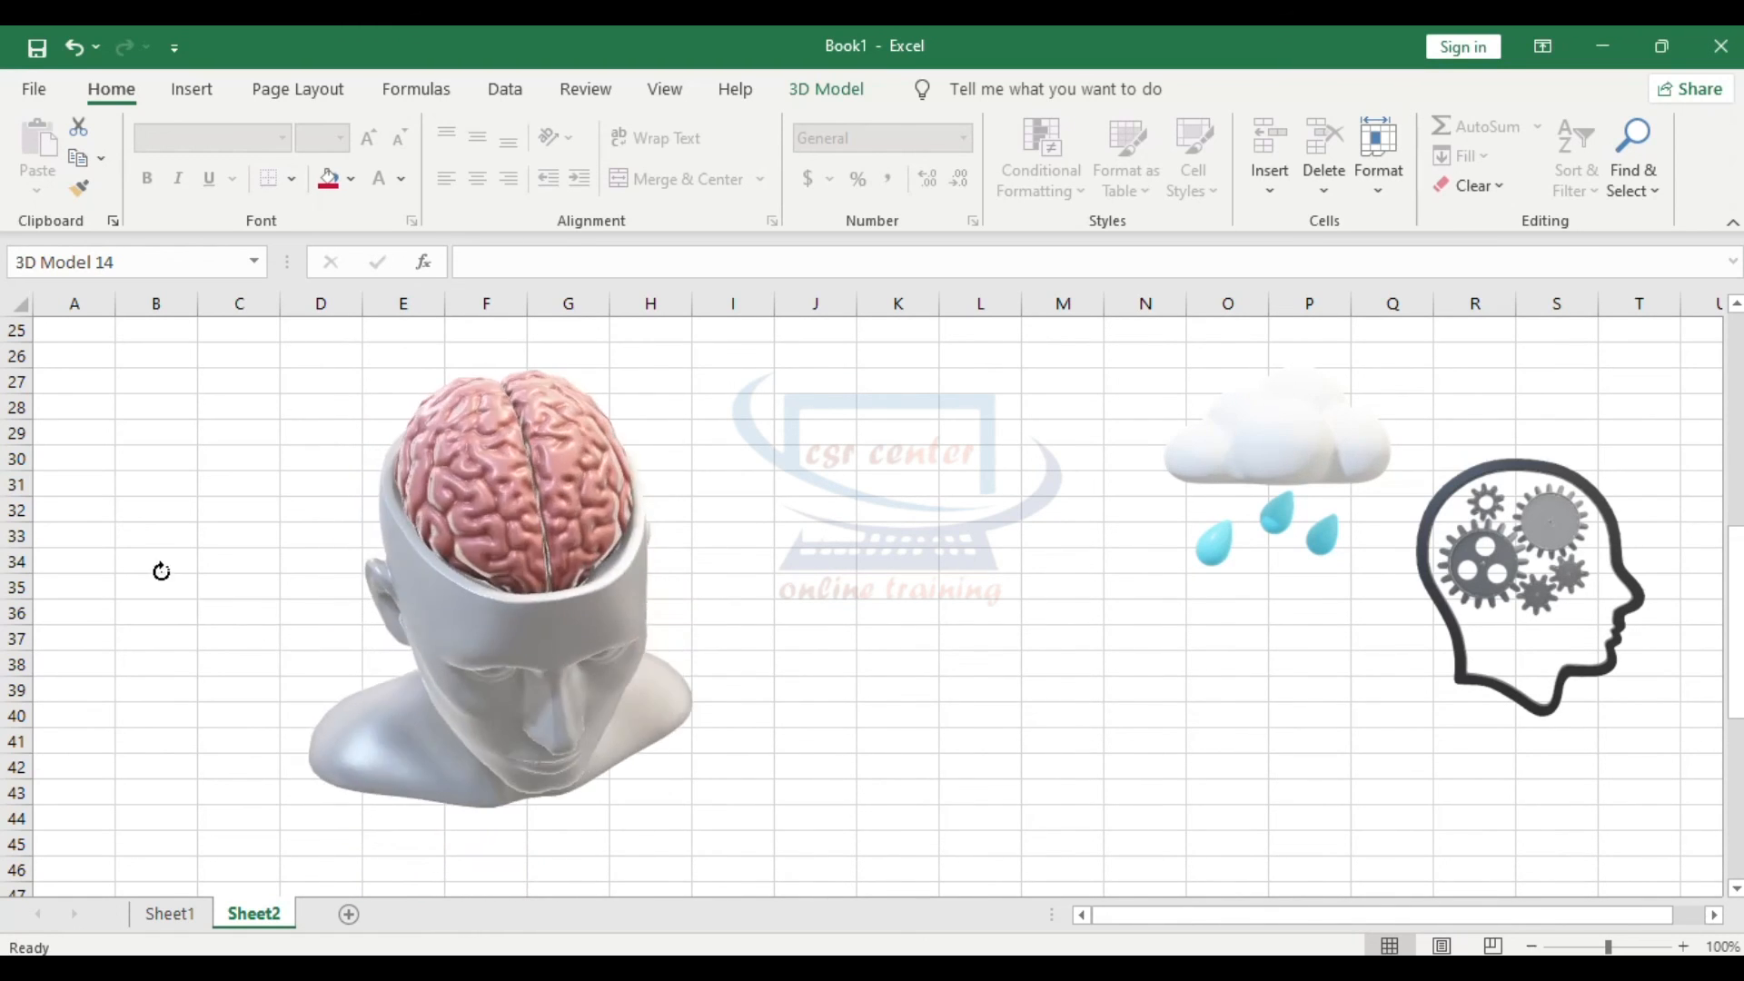
left_click_drag(517, 640, 454, 508)
mouse_move(517, 593)
left_mouse_down()
mouse_move(515, 541)
mouse_move(504, 563)
left_mouse_up()
Enlarge the gear head, turn it slightly in 3D and place it overlapping the rain cloud at columns O–R
left_click_drag(1652, 723, 1499, 906)
left_click_drag(1090, 730, 944, 589)
left_click_drag(1035, 683, 1109, 615)
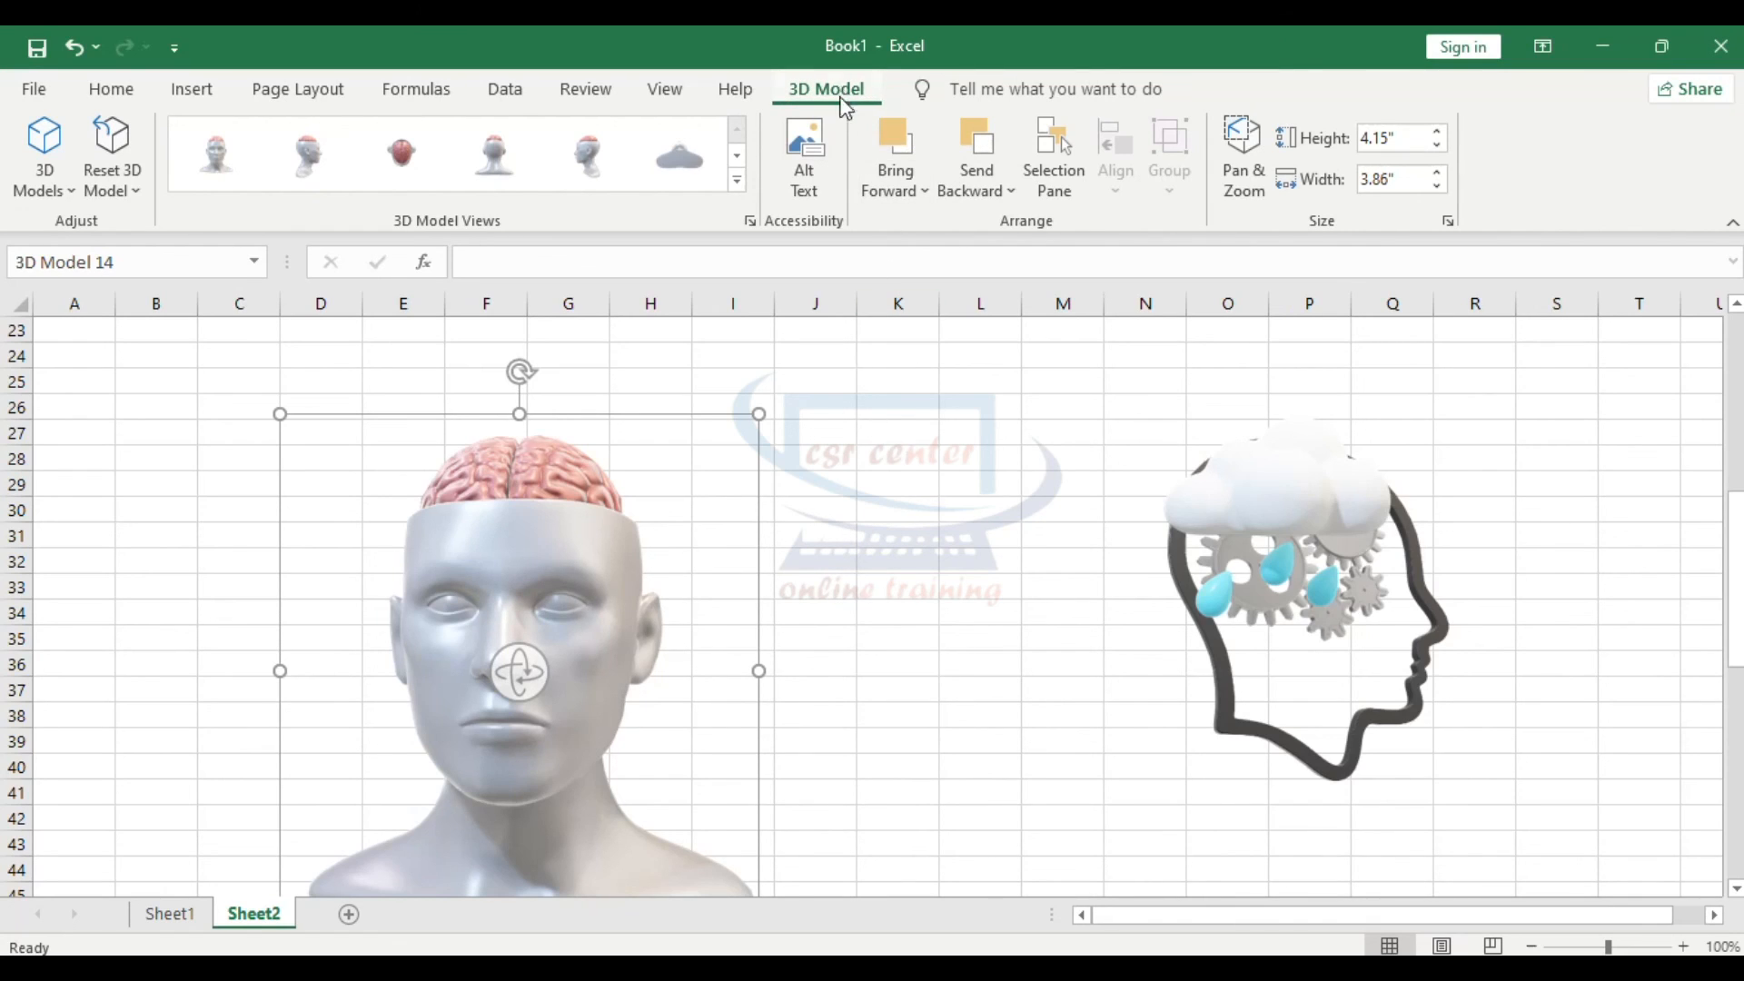
Apply the preset back view with the exposed brain to the brain head, and rotate it in 3D to a left-facing three-quarter profile
left_click(69, 192)
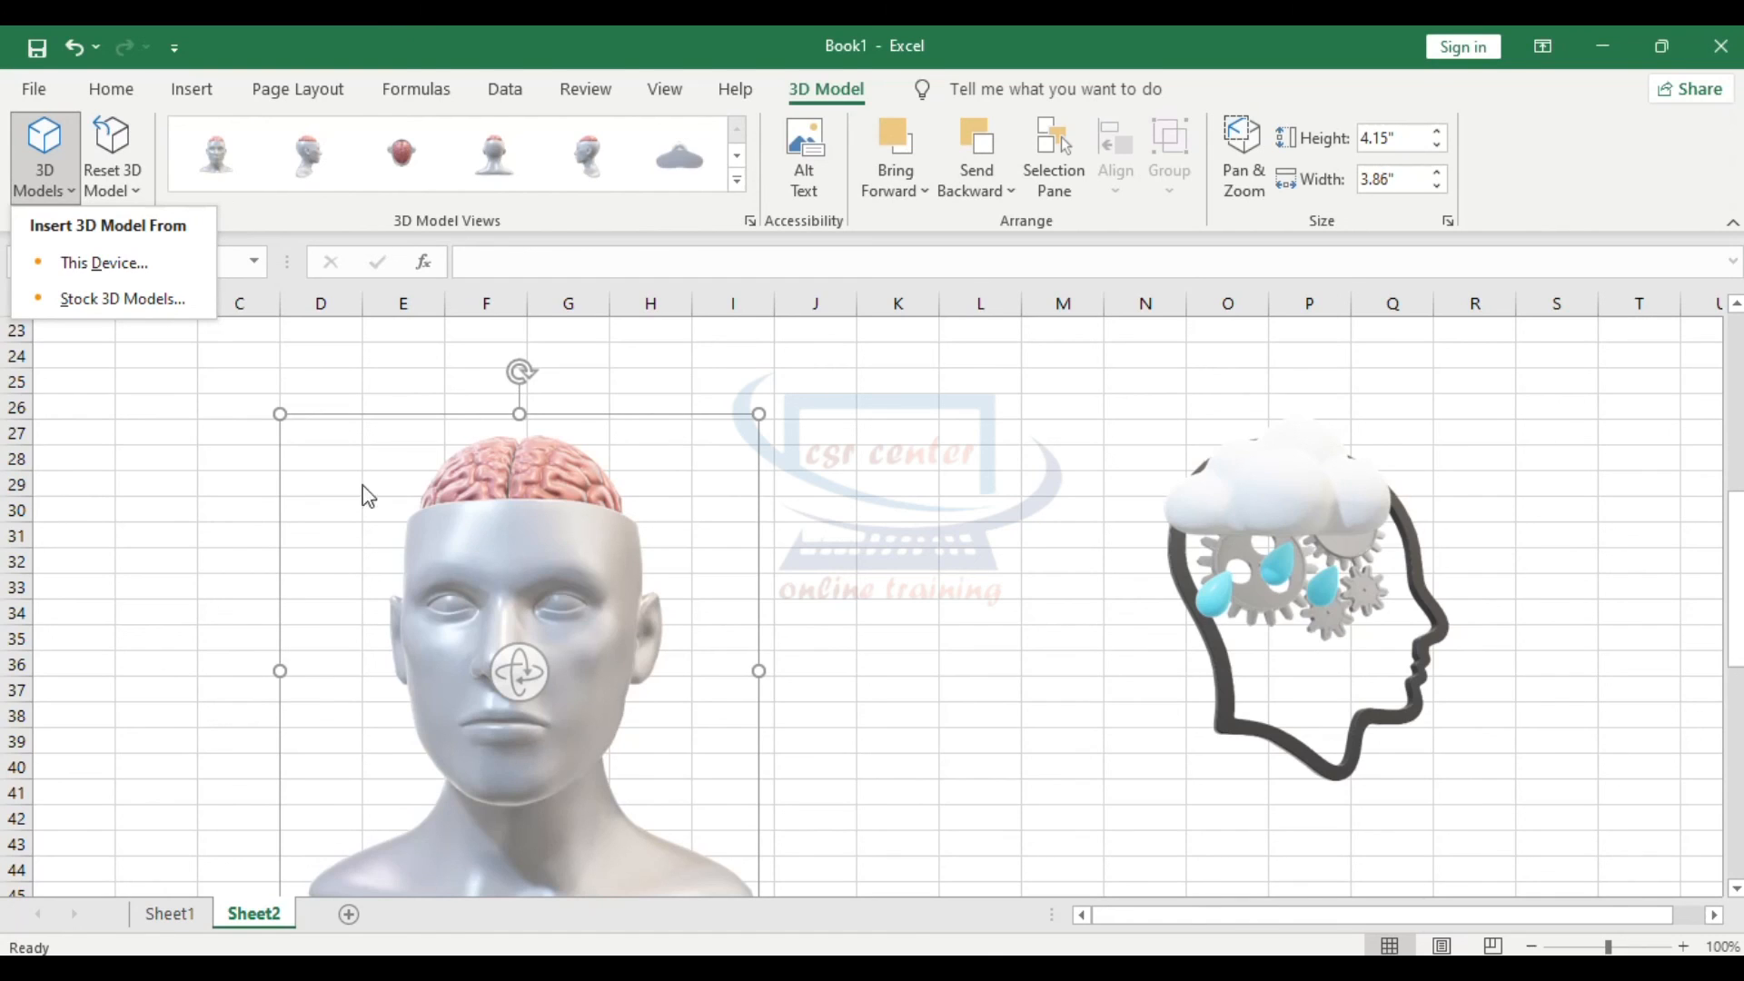
left_click(718, 177)
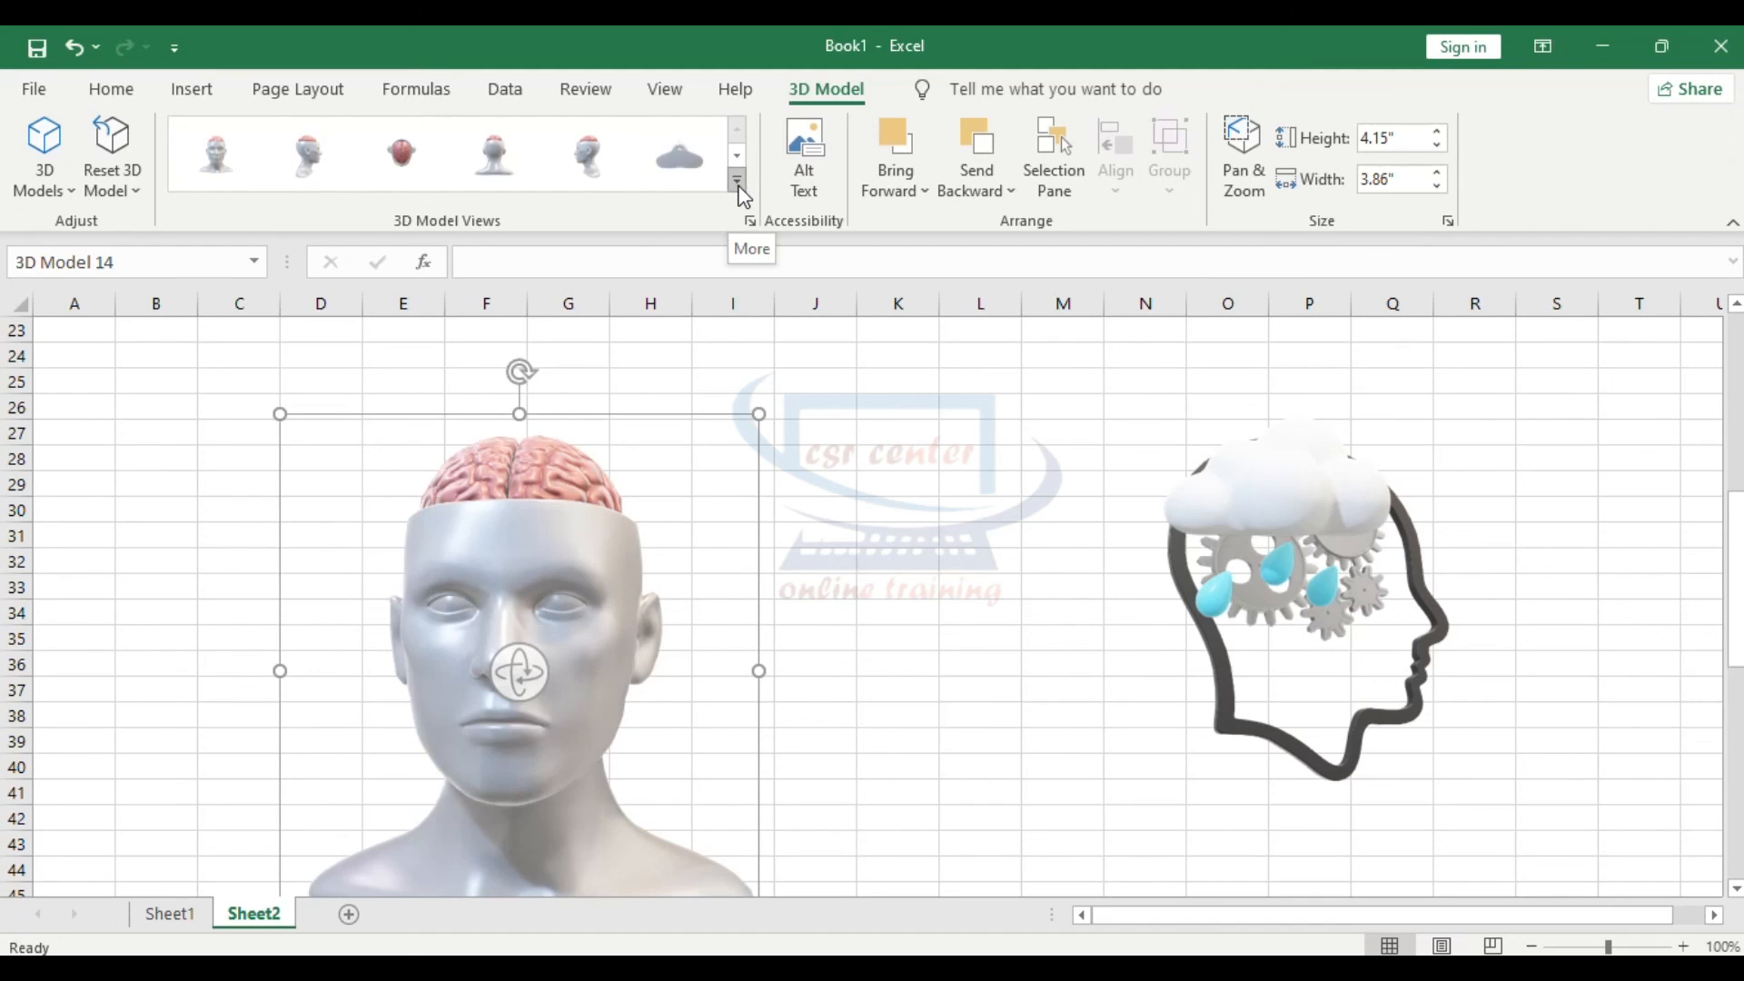
left_click(737, 187)
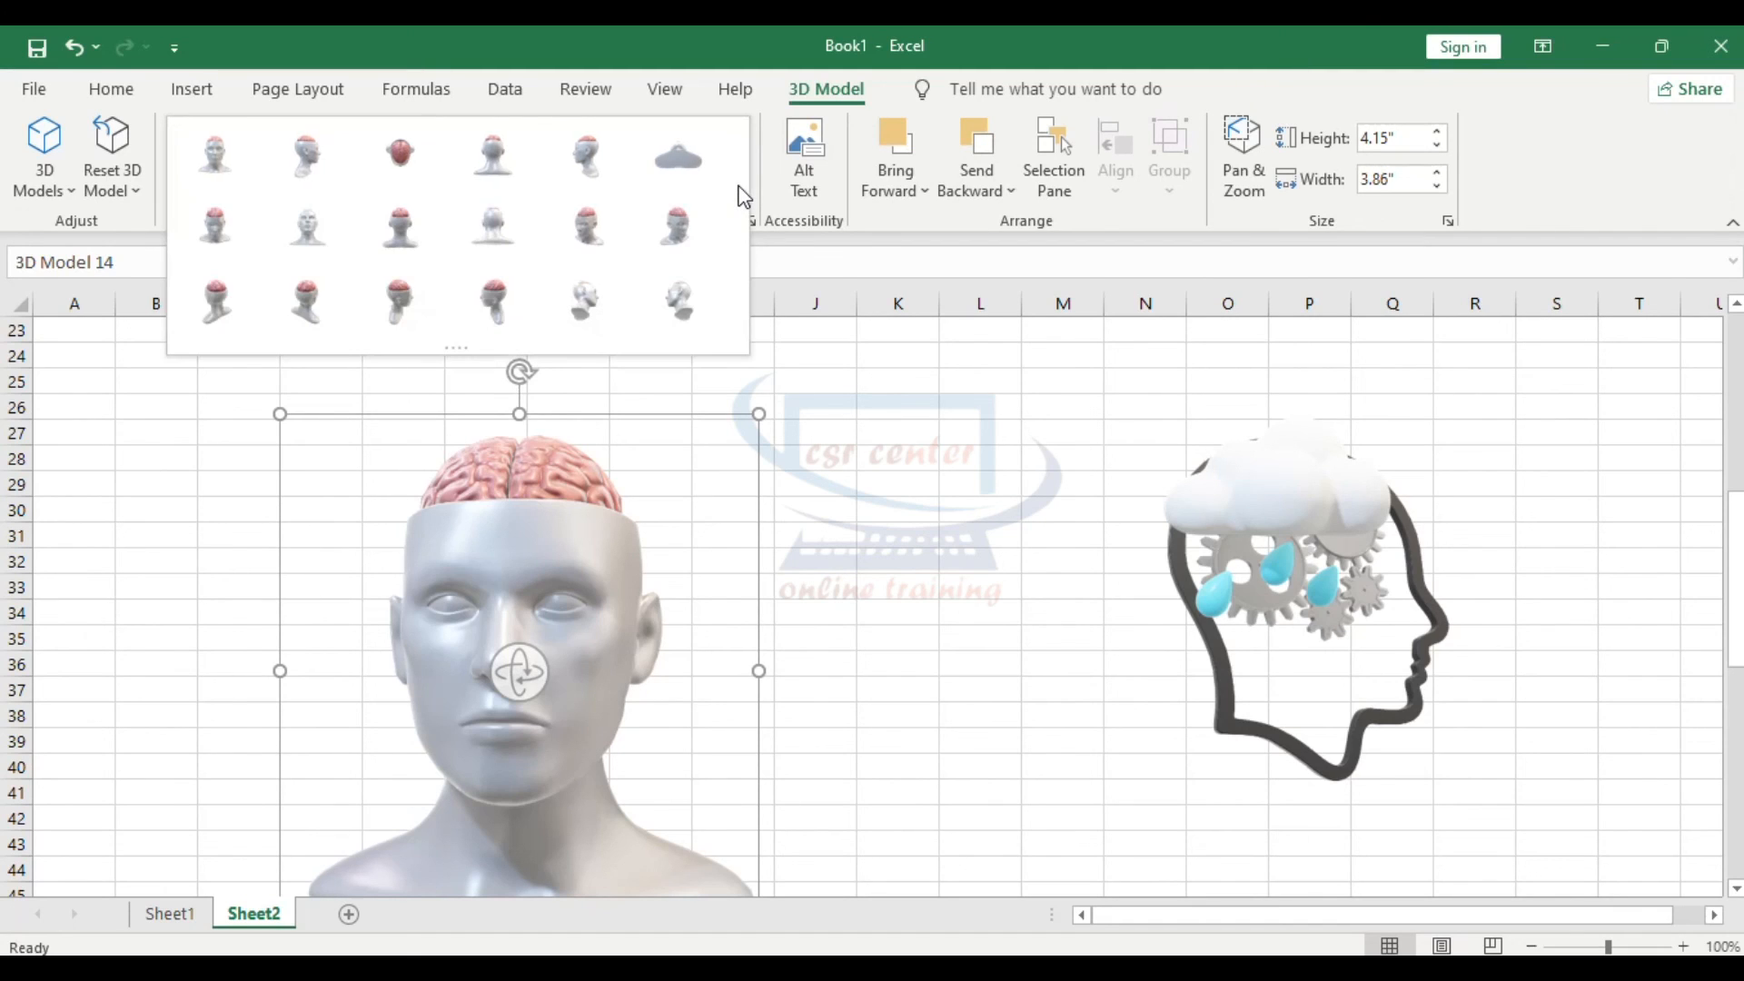
left_click(409, 237)
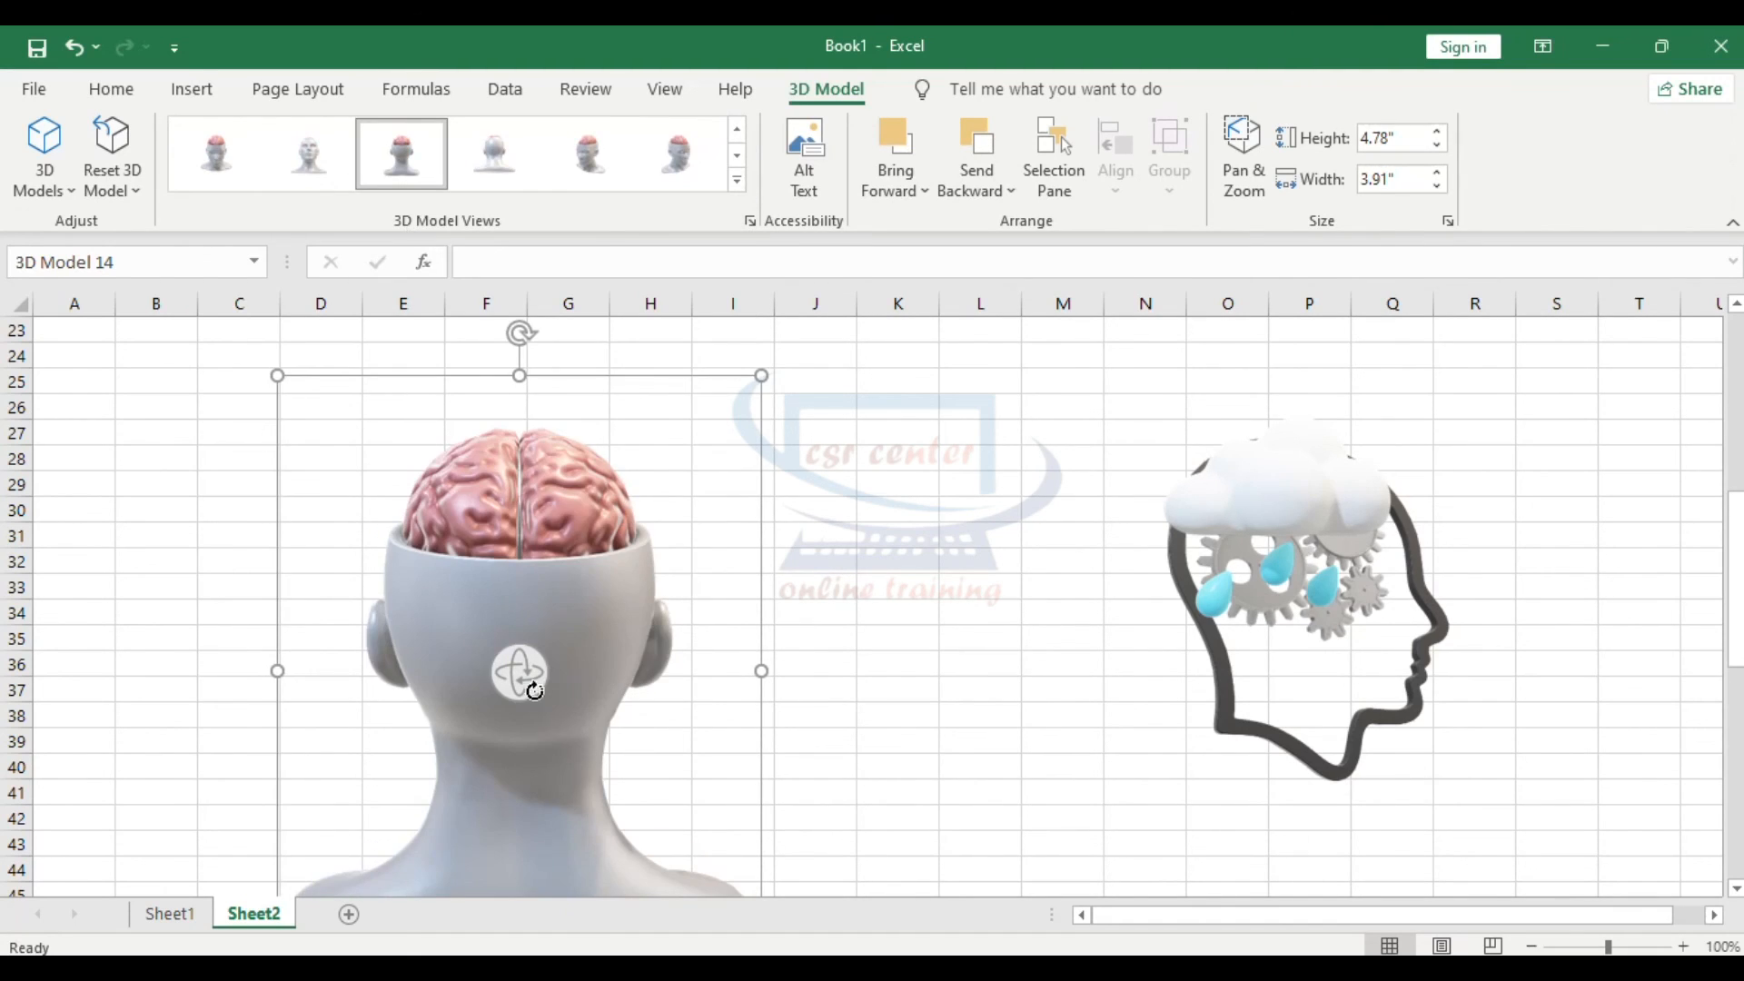
left_click_drag(533, 669, 862, 642)
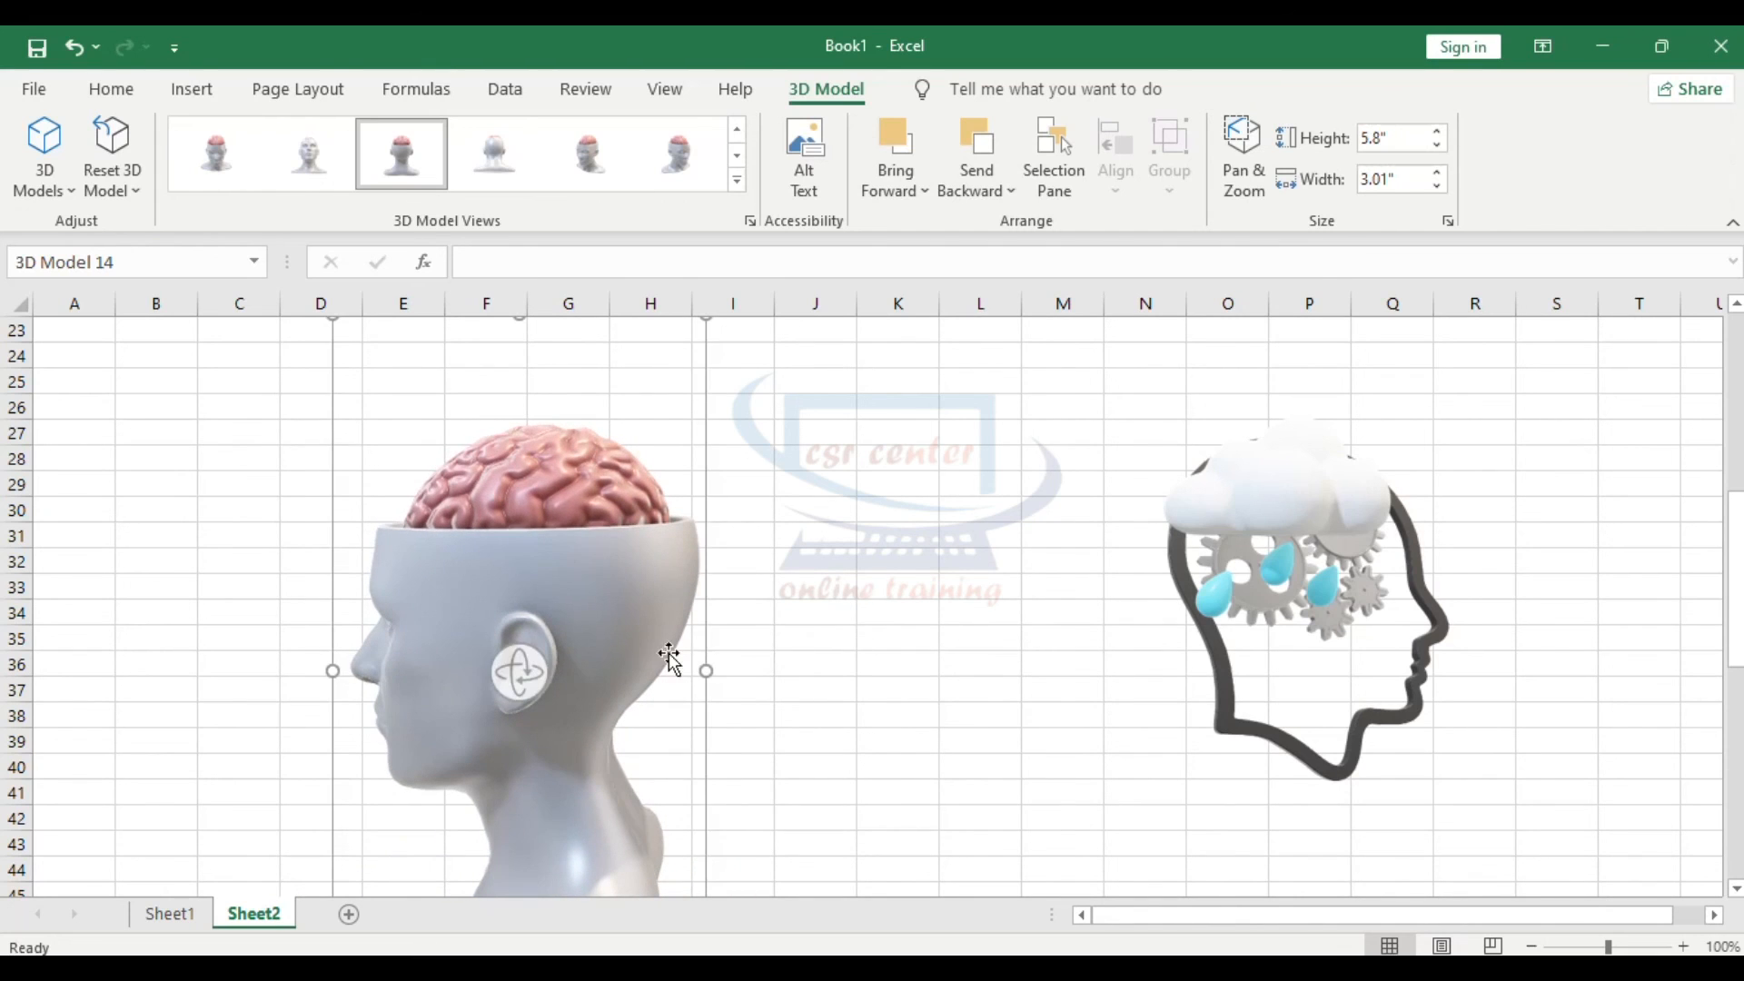
left_click_drag(523, 670, 688, 665)
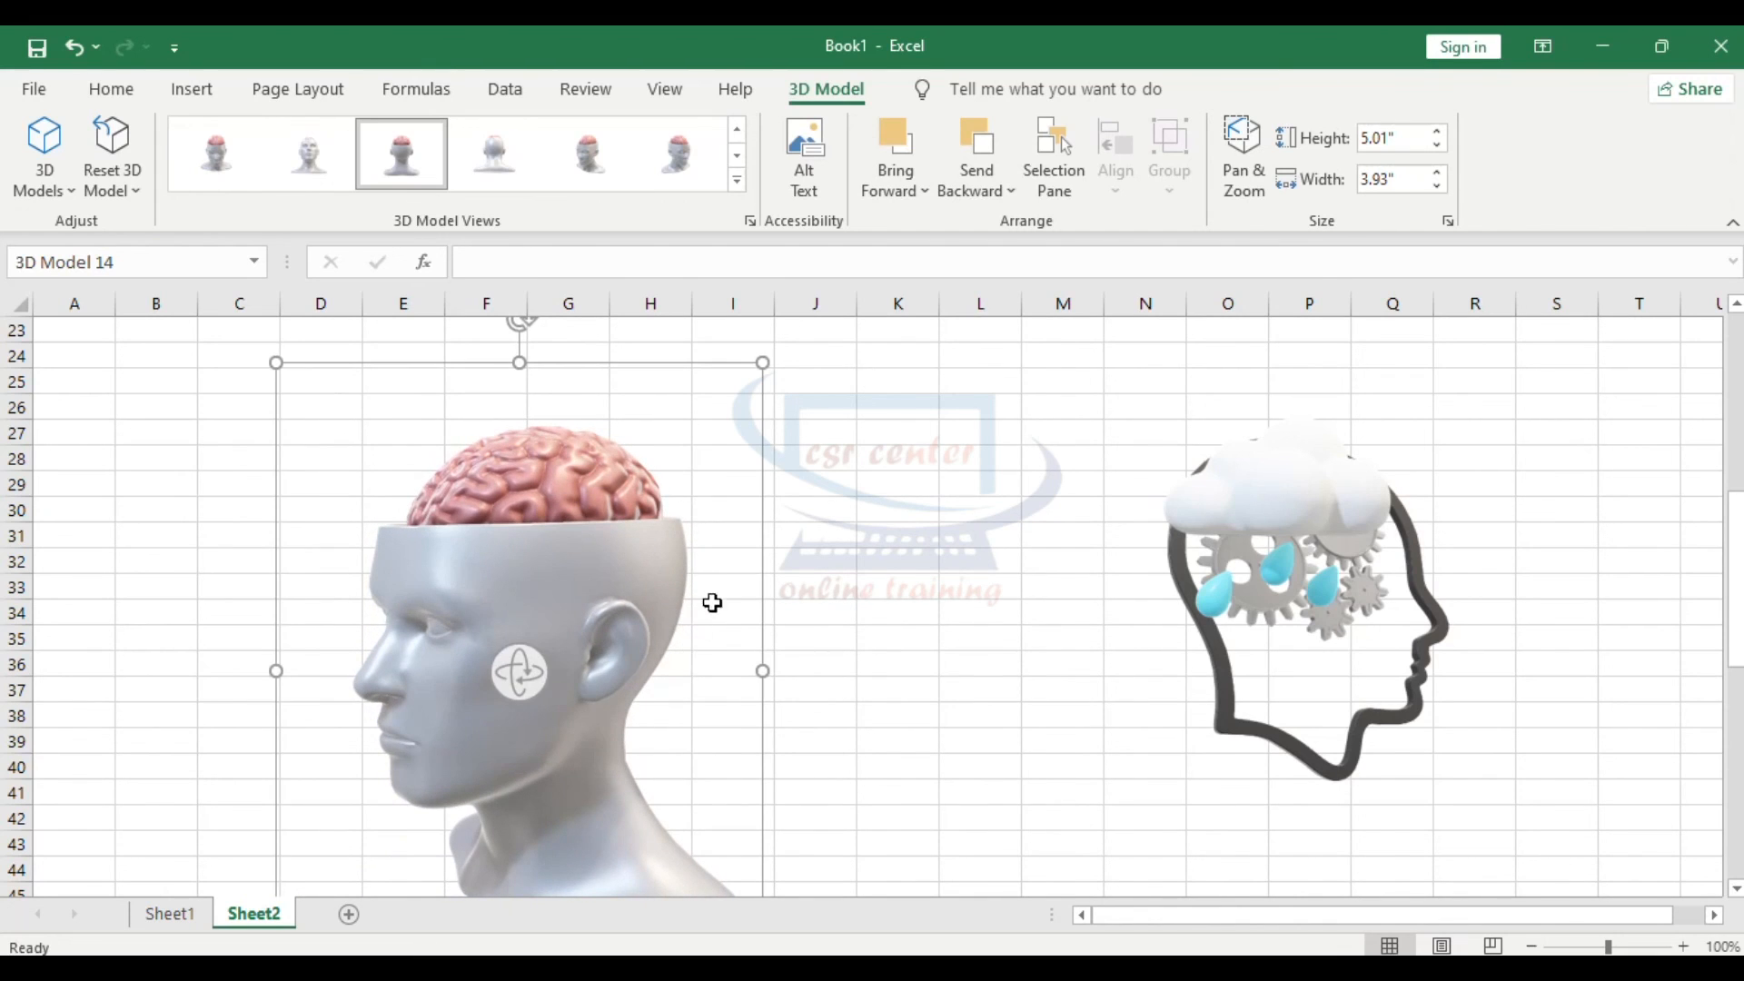